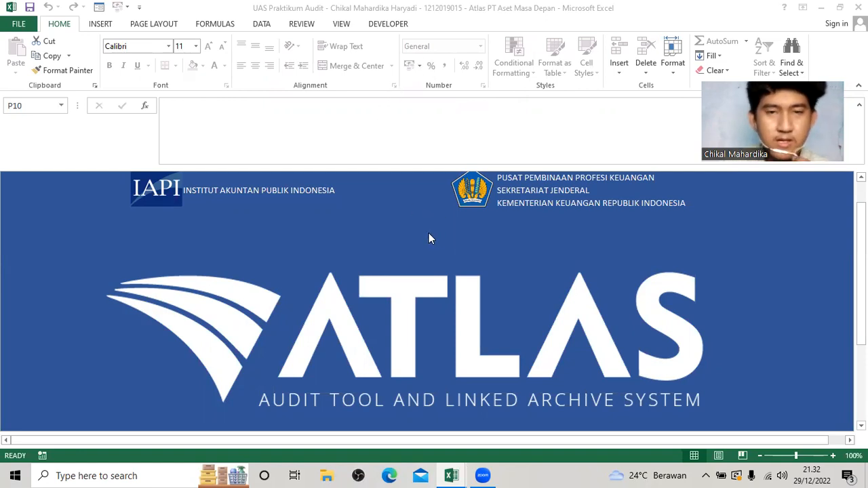
Open the Beranda page of the ATLAS workbook, then bring up the Informasi Penugasan sheet in the Soal UAS Atlas workbook.
{"action": "left_click", "coordinate": [409, 341]}
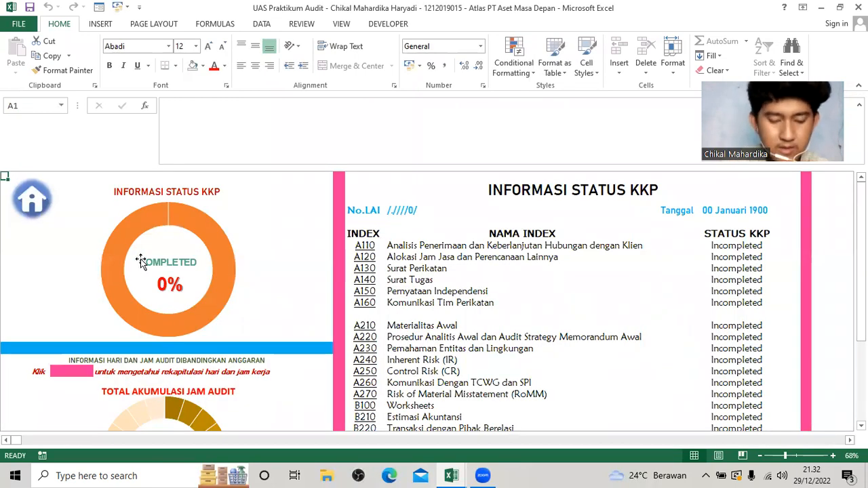
{"action": "left_click", "coordinate": [32, 200]}
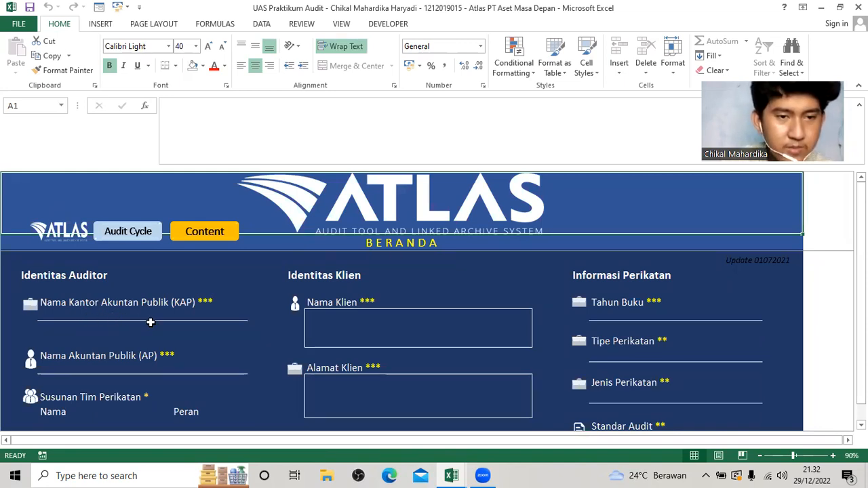
{"action": "key", "text": "alt+Tab"}
{"action": "key", "text": "alt+Tab"}
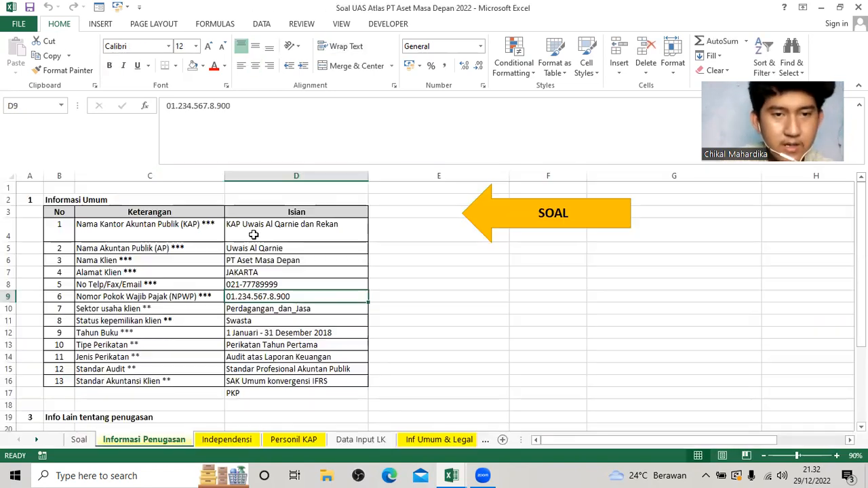
Copy the public accounting firm's name from Informasi Penugasan into the Nama Kantor Akuntan Publik (KAP) field on Beranda.
{"action": "left_click", "coordinate": [255, 234]}
{"action": "key", "text": "ctrl+c"}
{"action": "key", "text": "alt+Tab"}
{"action": "left_click", "coordinate": [121, 317]}
{"action": "key", "text": "ctrl+v"}
Copy the public accountant's name from Informasi Penugasan into the Nama Akuntan Publik (AP) field on Beranda.
{"action": "left_click", "coordinate": [124, 380]}
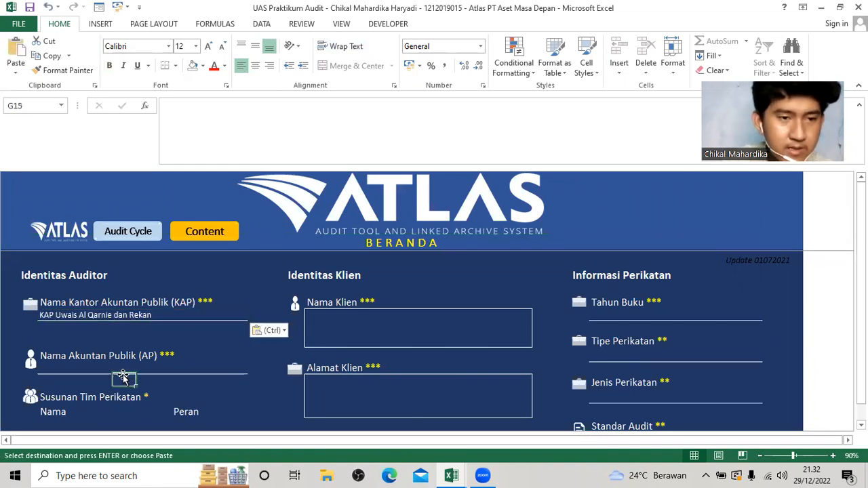
{"action": "left_click", "coordinate": [82, 371]}
{"action": "key", "text": "alt+Tab"}
{"action": "left_click", "coordinate": [250, 249]}
{"action": "key", "text": "ctrl+c"}
{"action": "key", "text": "alt+Tab"}
{"action": "key", "text": "ctrl+v"}
Enter PT Aset Masa Depan as the Nama Klien and fill in the client's address under Alamat Klien.
{"action": "left_click", "coordinate": [343, 331]}
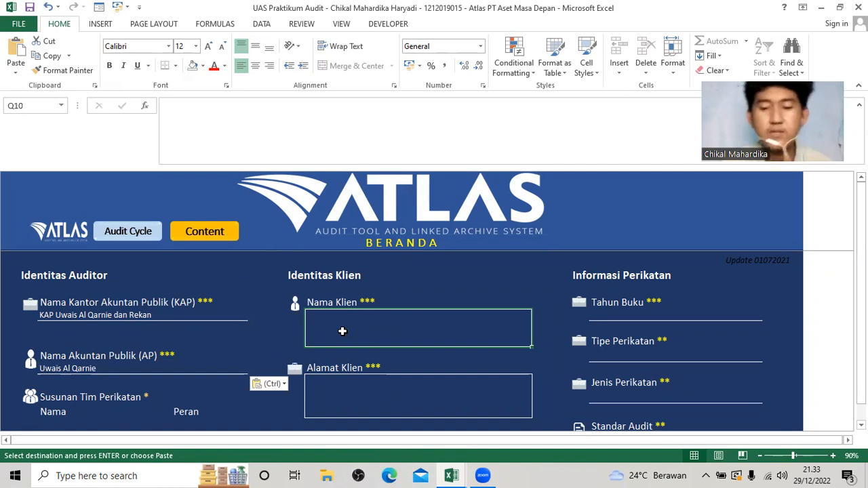
{"action": "type", "text": "PT As"}
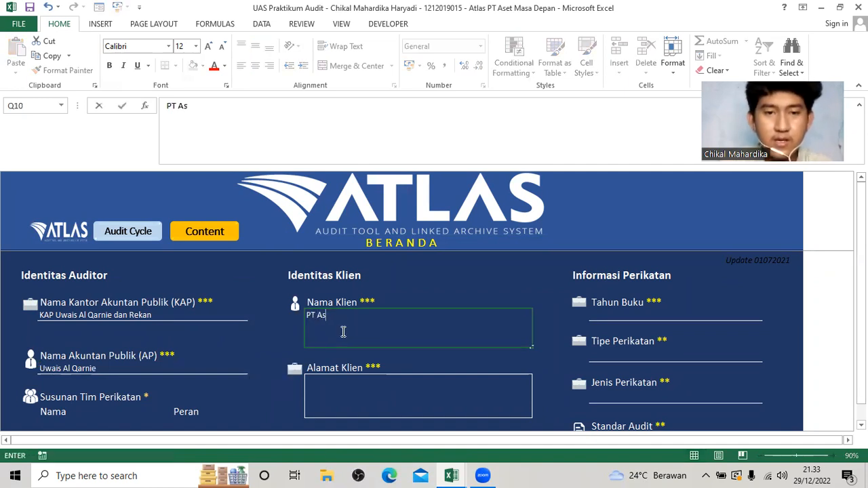
{"action": "type", "text": "et Masa Depan"}
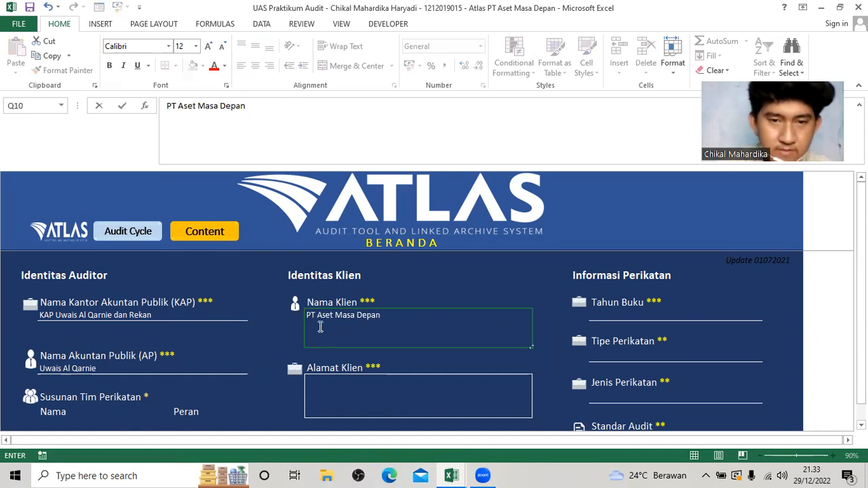
{"action": "left_click", "coordinate": [365, 388]}
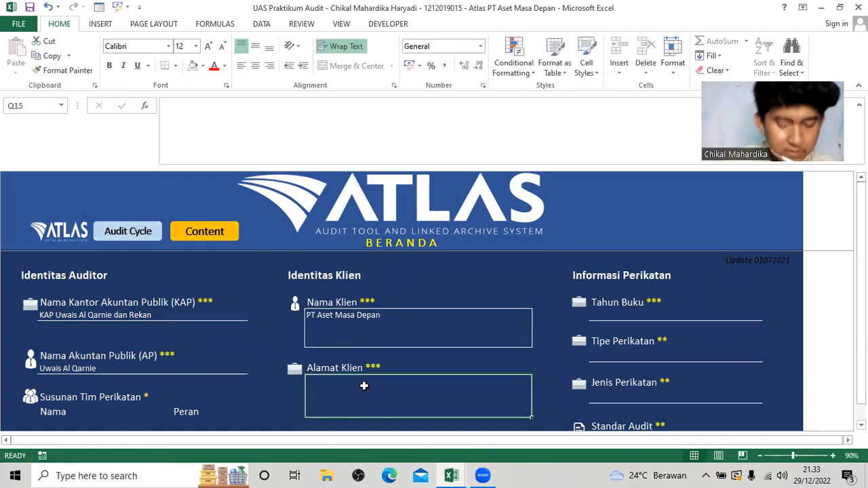
{"action": "type", "text": "JAKARTA"}
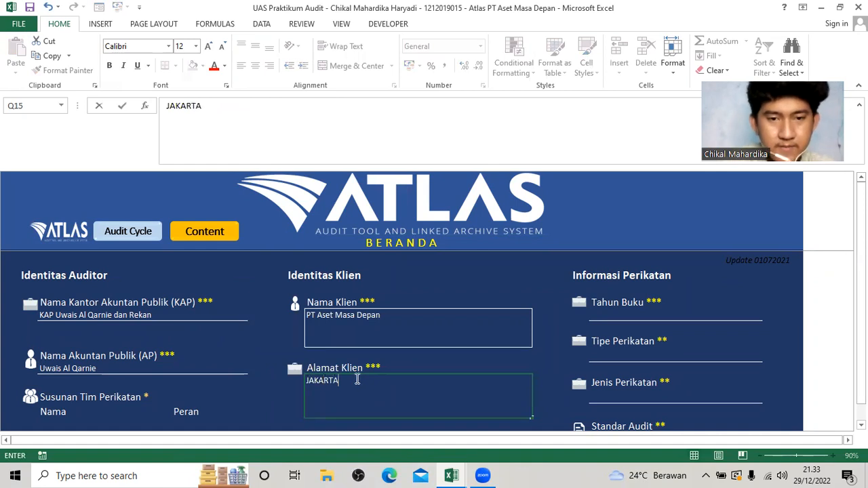
Copy the client's phone number from Informasi Penugasan into the No Telp/Fax/Email field on Beranda.
{"action": "scroll", "coordinate": [232, 336], "scroll_direction": "down", "scroll_amount": 3}
{"action": "left_click", "coordinate": [355, 344]}
{"action": "key", "text": "alt+Tab"}
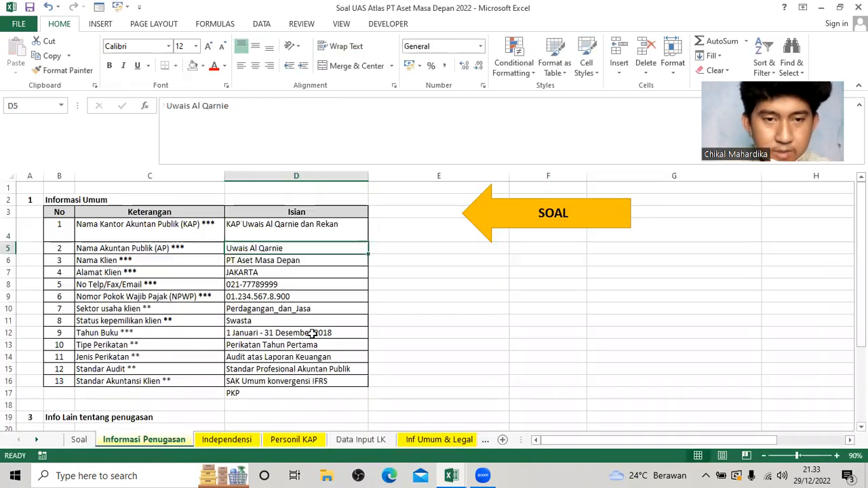
{"action": "left_click", "coordinate": [274, 284]}
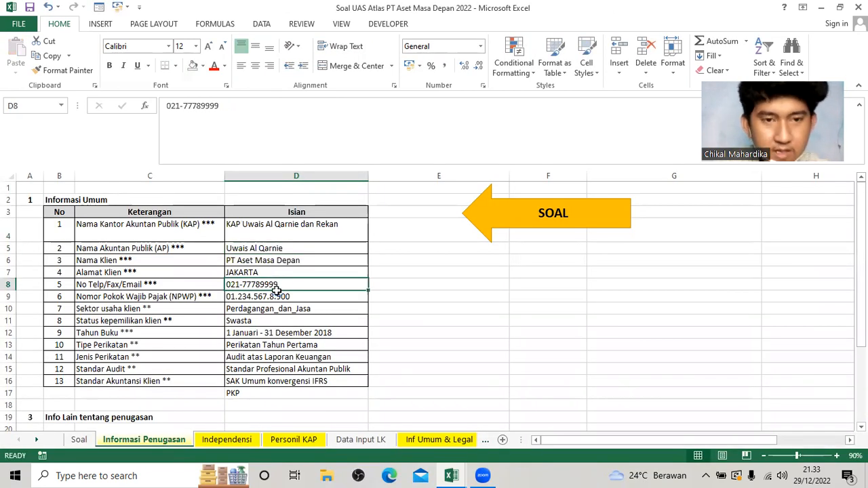
{"action": "key", "text": "ctrl+c"}
{"action": "key", "text": "alt+Tab"}
{"action": "key", "text": "ctrl+v"}
Copy the client's tax number from Informasi Penugasan into the Nomor Pokok Wajib Pajak (NPWP) field on Beranda.
{"action": "left_click", "coordinate": [373, 394]}
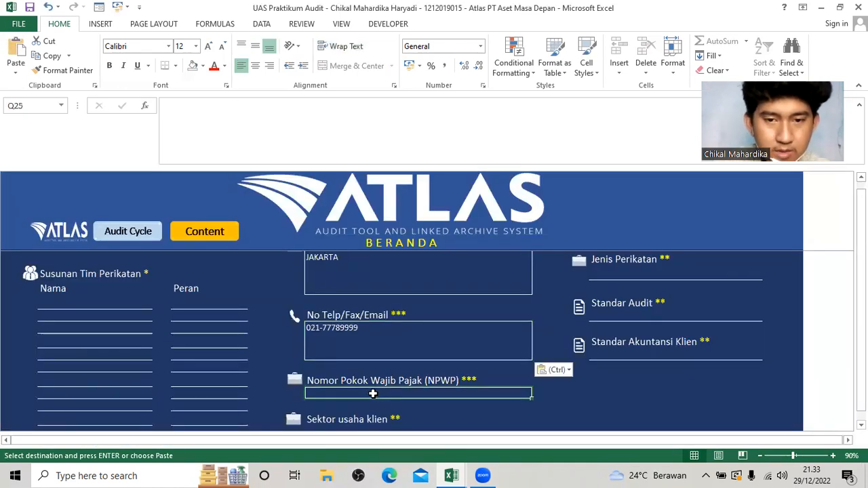
{"action": "key", "text": "alt+Tab"}
{"action": "left_click", "coordinate": [277, 298]}
{"action": "key", "text": "ctrl+c"}
{"action": "key", "text": "alt+Tab"}
{"action": "key", "text": "ctrl+v"}
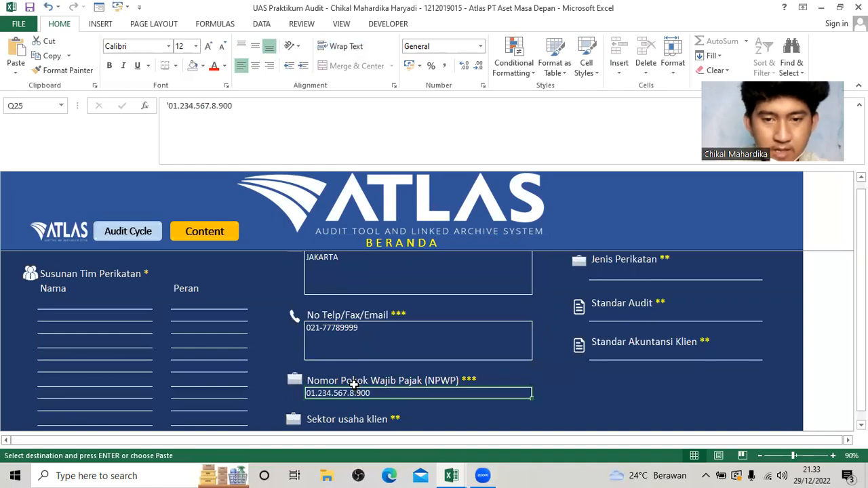
Set Sektor usaha klien to Perdagangan_dan_Jasa.
{"action": "scroll", "coordinate": [350, 388], "scroll_direction": "down", "scroll_amount": 1}
{"action": "left_click", "coordinate": [343, 388]}
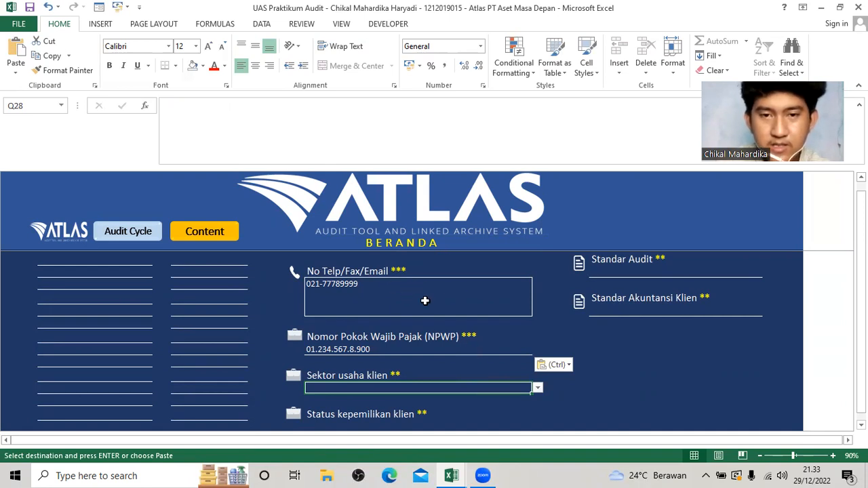
{"action": "scroll", "coordinate": [405, 306], "scroll_direction": "up", "scroll_amount": 2}
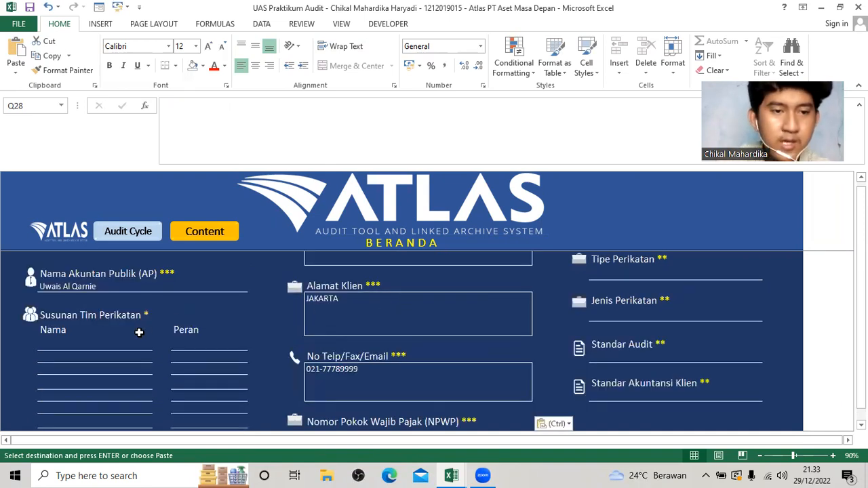
{"action": "scroll", "coordinate": [152, 365], "scroll_direction": "down", "scroll_amount": 3}
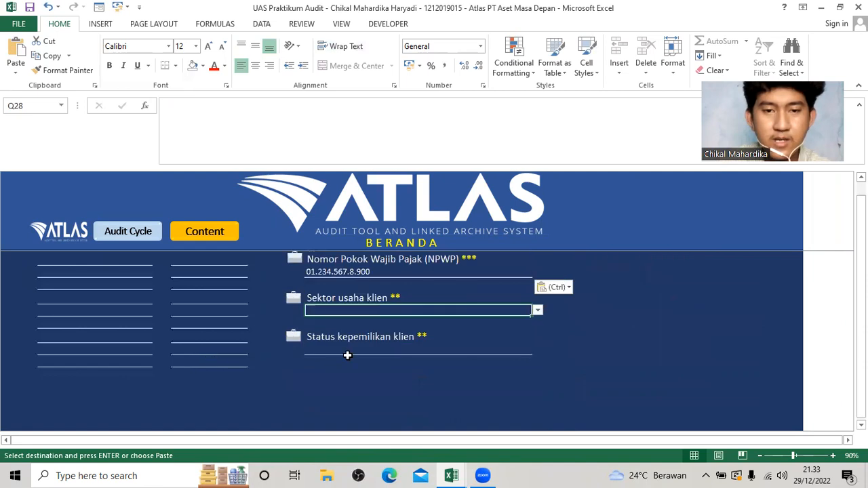
{"action": "scroll", "coordinate": [347, 355], "scroll_direction": "up", "scroll_amount": 1}
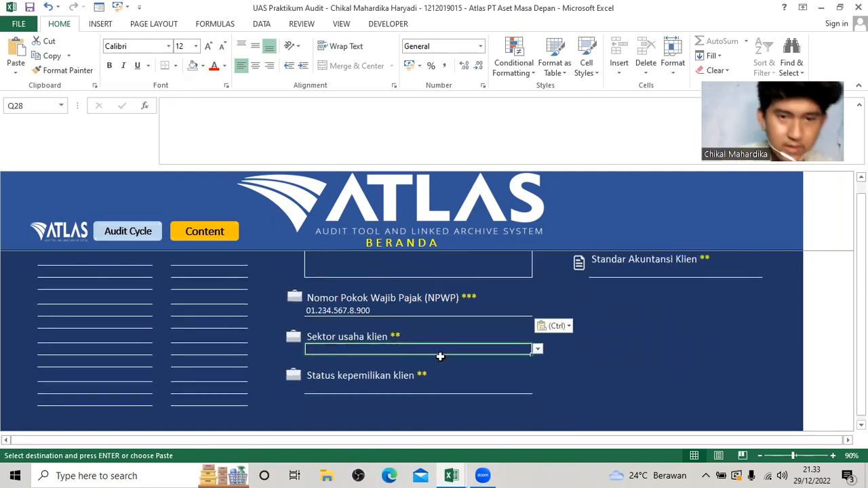
{"action": "left_click", "coordinate": [537, 349]}
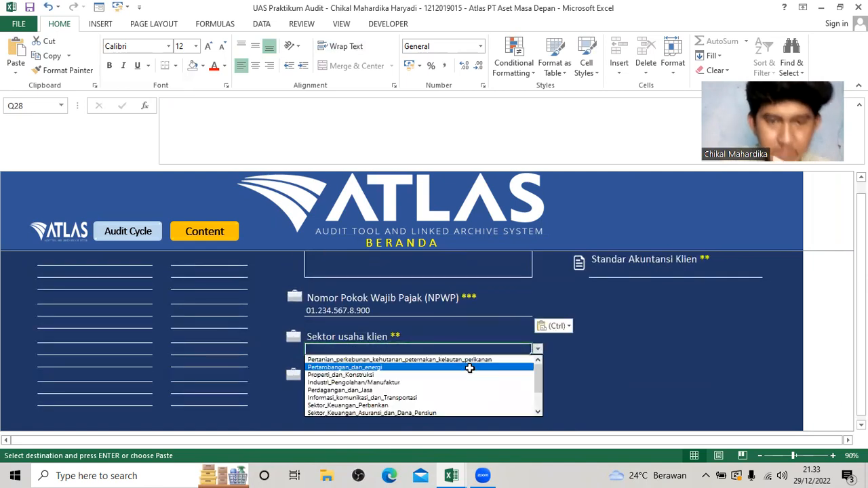
{"action": "left_click", "coordinate": [448, 390]}
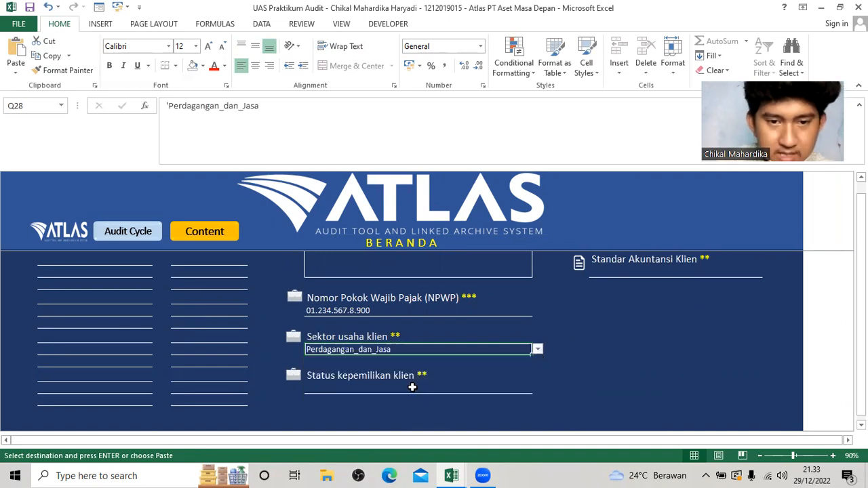
Set Status kepemilikan klien to Swasta - Non Go Publik.
{"action": "left_click", "coordinate": [412, 392]}
{"action": "left_click", "coordinate": [537, 389]}
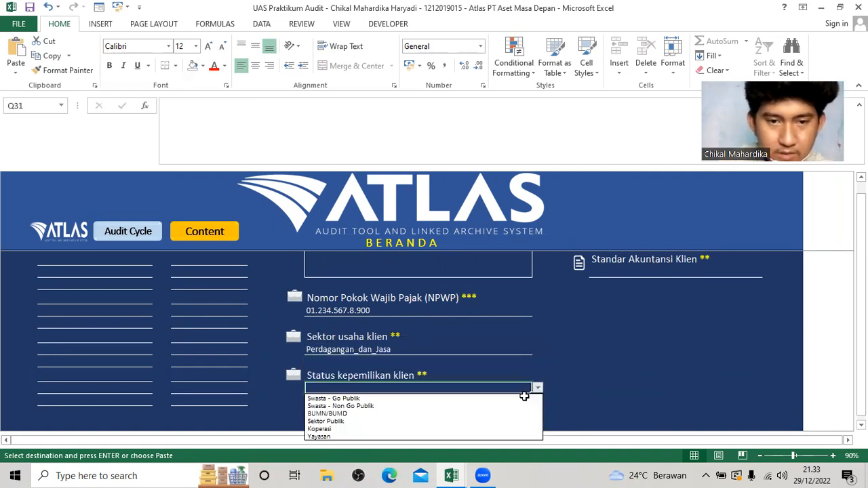
{"action": "left_click", "coordinate": [491, 407]}
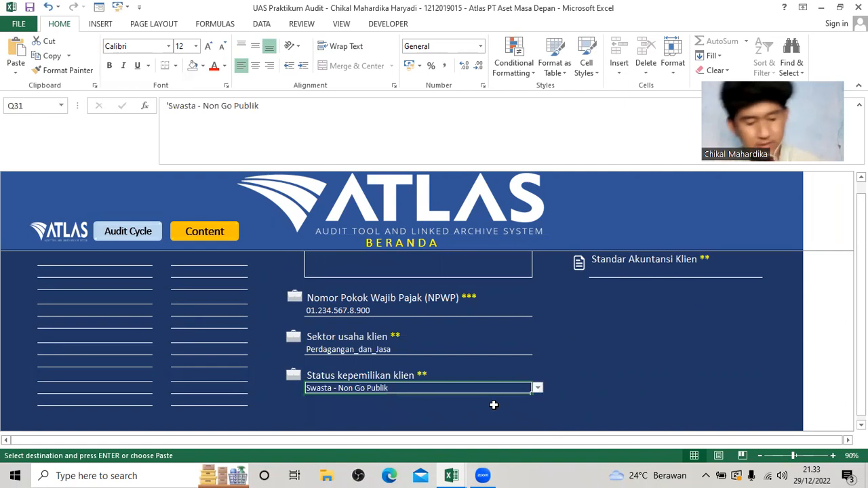
Enter 1 Januari - 31 Desember 2018 as the Tahun Buku under Informasi Perikatan.
{"action": "scroll", "coordinate": [614, 393], "scroll_direction": "up", "scroll_amount": 3}
{"action": "scroll", "coordinate": [612, 383], "scroll_direction": "up", "scroll_amount": 2}
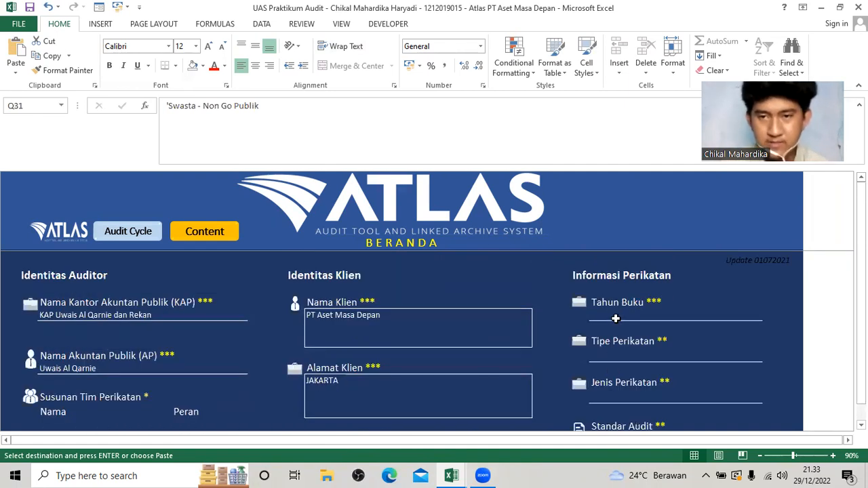
{"action": "left_click", "coordinate": [610, 320]}
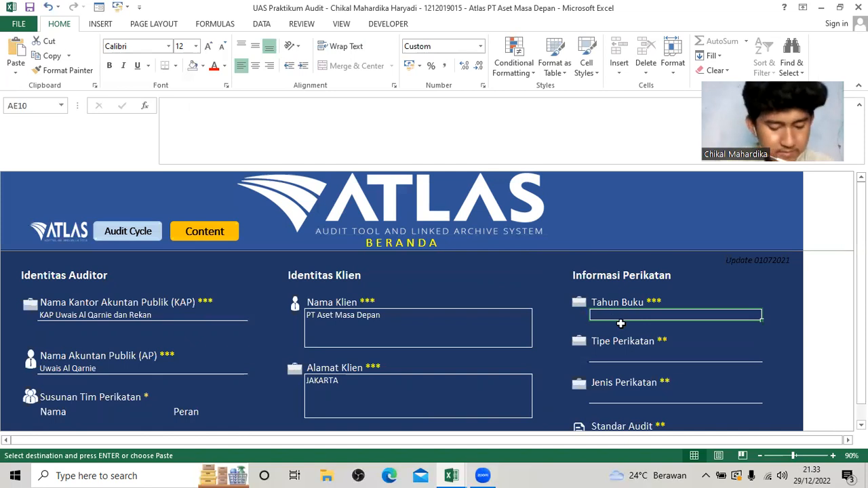
{"action": "type", "text": "1 JAn"}
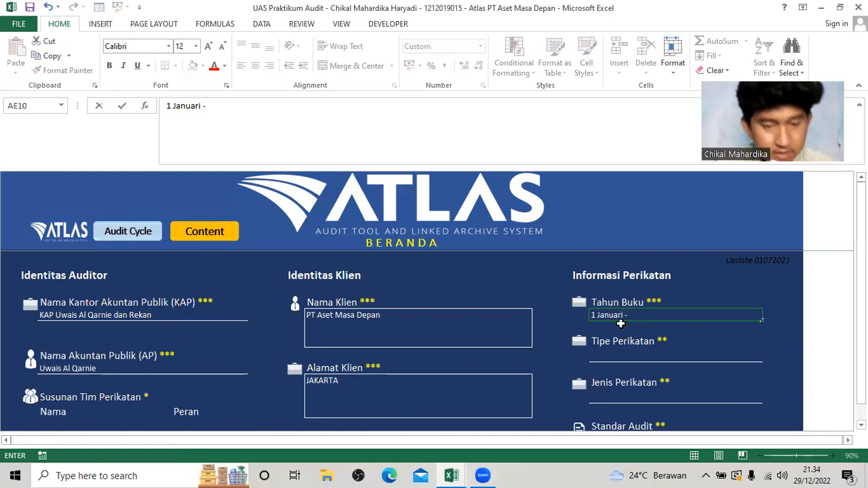
{"action": "type", "text": "uari - 31 DEse"}
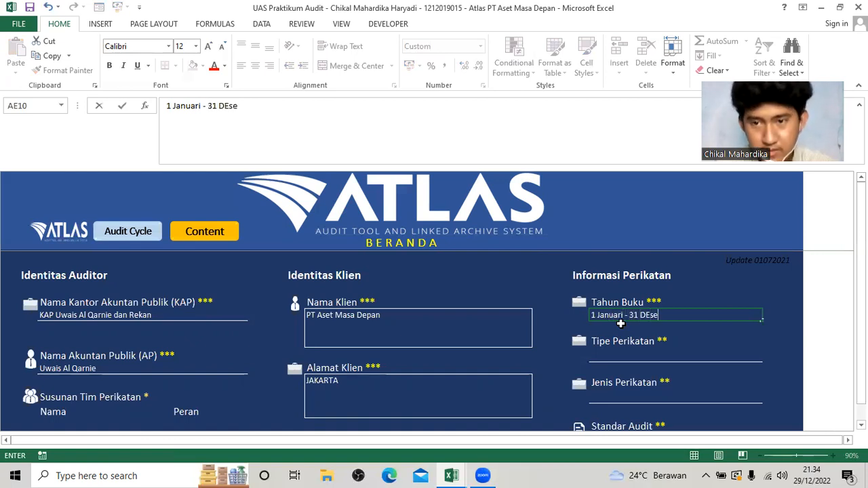
{"action": "type", "text": "mber"}
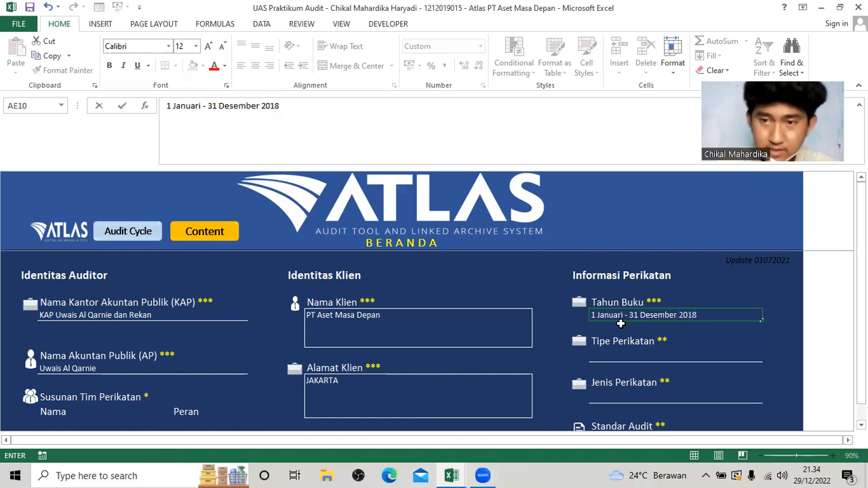
{"action": "type", "text": " 2018"}
Set Tipe Perikatan to Perikatan Tahun Pertama and Jenis Perikatan to Audit atas Laporan Keuangan.
{"action": "left_click", "coordinate": [647, 351]}
{"action": "left_click", "coordinate": [767, 357]}
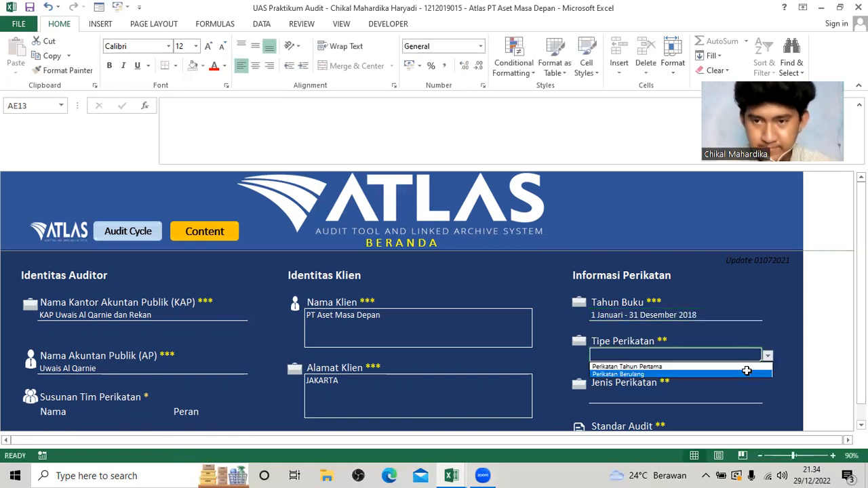
{"action": "left_click", "coordinate": [746, 367]}
{"action": "left_click", "coordinate": [712, 400]}
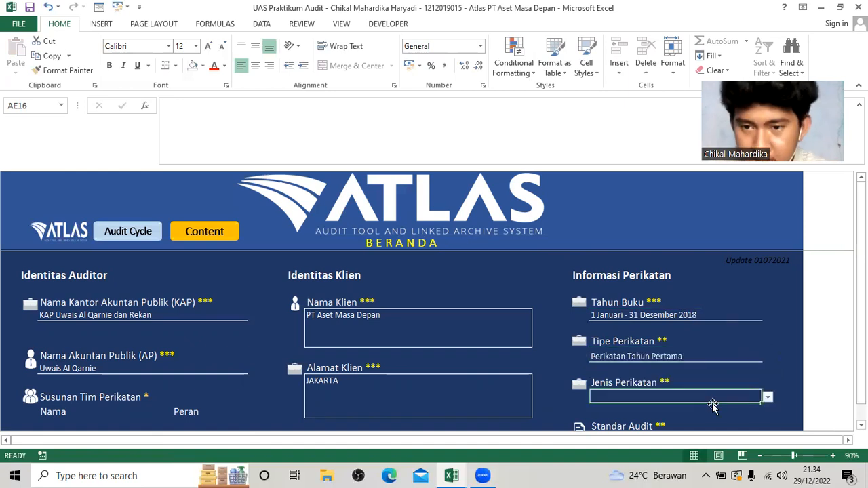
{"action": "left_click", "coordinate": [767, 397]}
{"action": "left_click", "coordinate": [681, 412]}
Set Standar Audit to Standar Profesional Akuntan Publik.
{"action": "scroll", "coordinate": [680, 411], "scroll_direction": "down", "scroll_amount": 2}
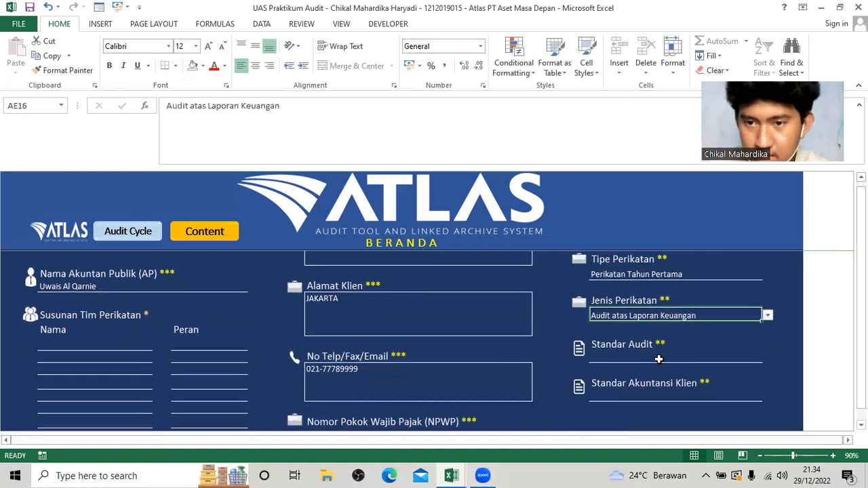
{"action": "left_click", "coordinate": [660, 355]}
{"action": "left_click", "coordinate": [768, 359]}
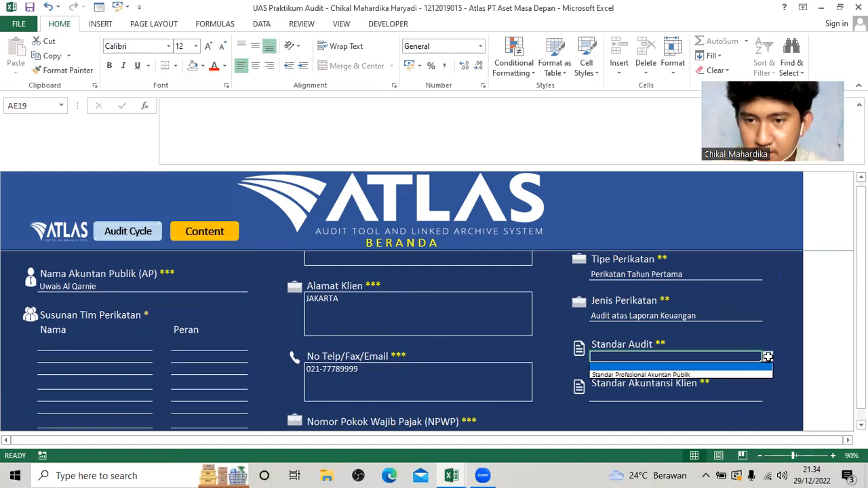
{"action": "left_click", "coordinate": [750, 373]}
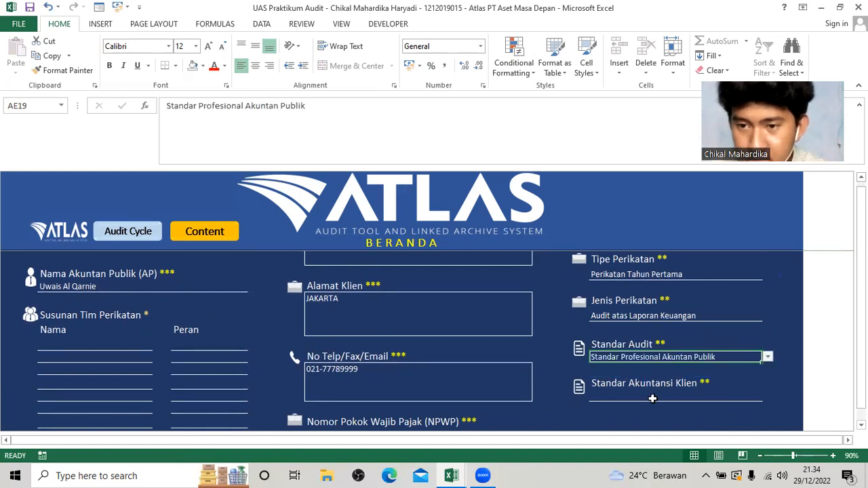
Set Standar Akuntansi Klien to SAK Umum konvergensi IFRS.
{"action": "left_click", "coordinate": [653, 398]}
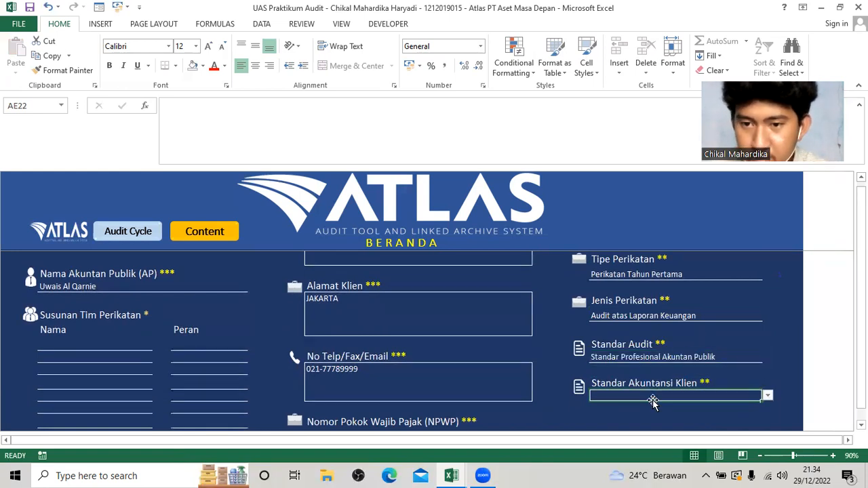
{"action": "left_click", "coordinate": [768, 397]}
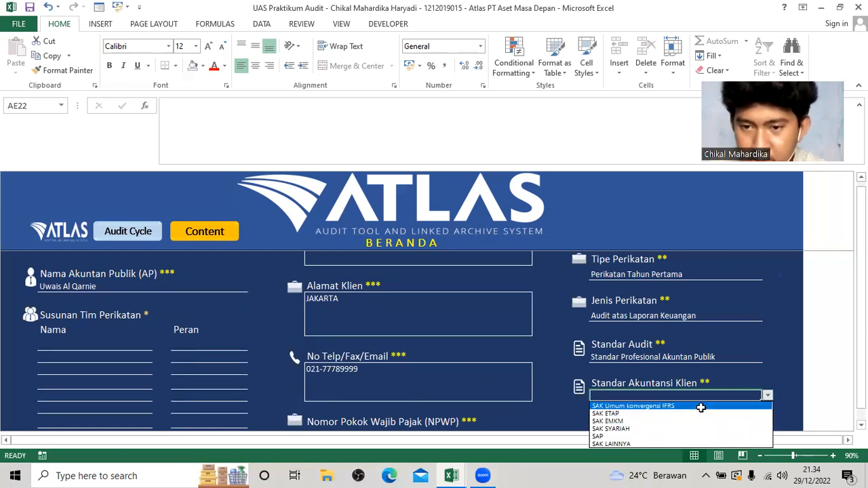
{"action": "left_click", "coordinate": [699, 406]}
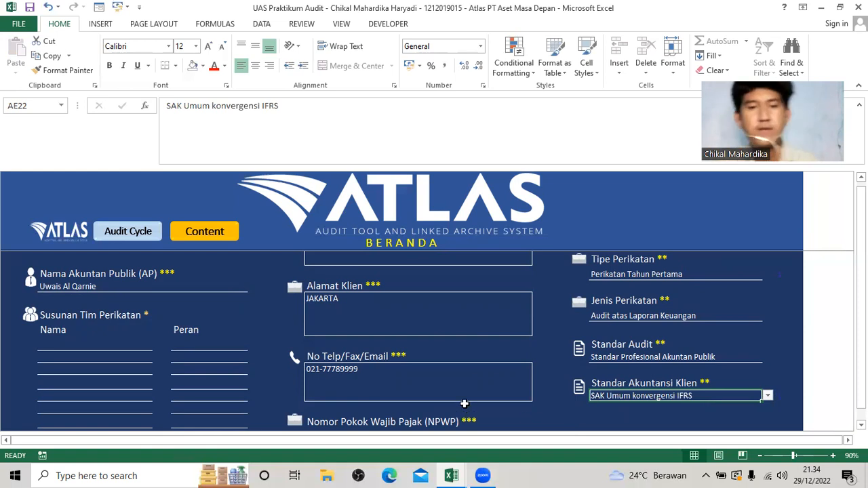
{"action": "scroll", "coordinate": [501, 365], "scroll_direction": "down", "scroll_amount": 5}
{"action": "scroll", "coordinate": [496, 366], "scroll_direction": "up", "scroll_amount": 5}
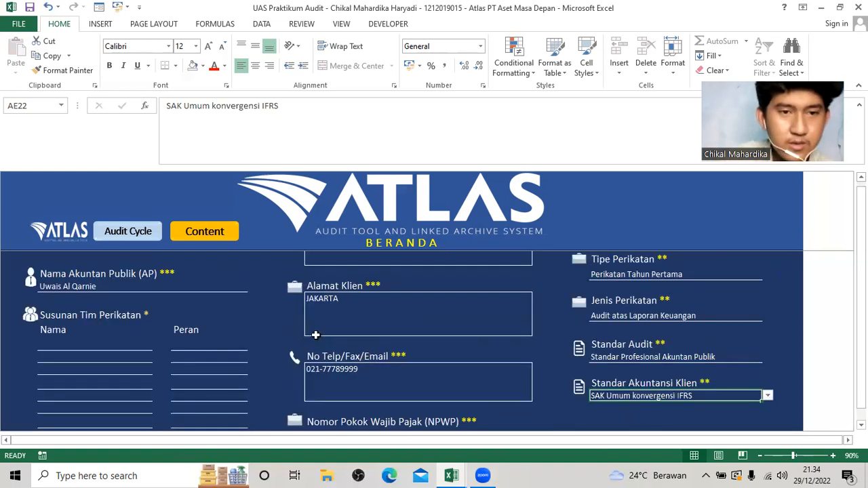
Open index A110, Analisis Penerimaan dan Keberlanjutan Hubungan dengan Klien, and go to its client risk analysis section.
{"action": "left_click", "coordinate": [204, 232]}
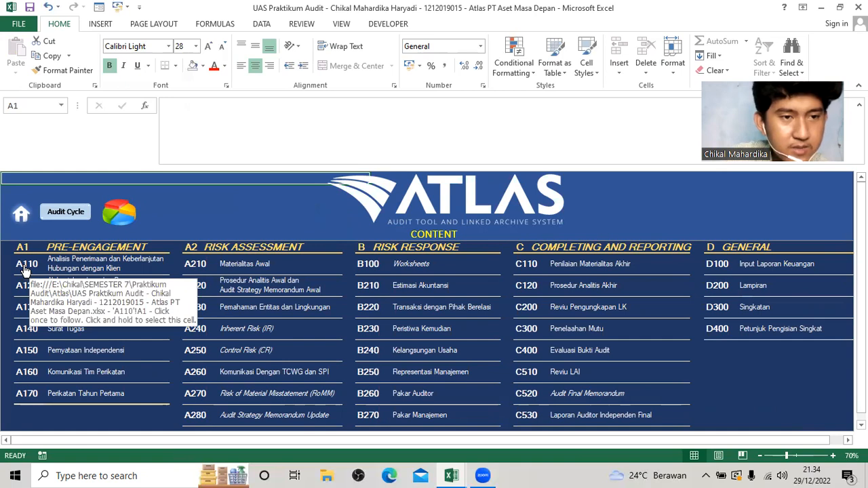
{"action": "left_click", "coordinate": [24, 266]}
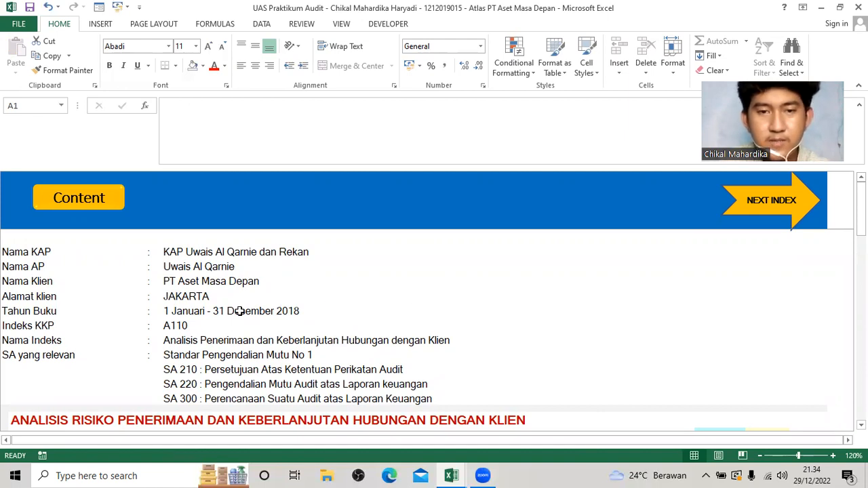
{"action": "scroll", "coordinate": [302, 339], "scroll_direction": "down", "scroll_amount": 1}
{"action": "scroll", "coordinate": [302, 331], "scroll_direction": "down", "scroll_amount": 4}
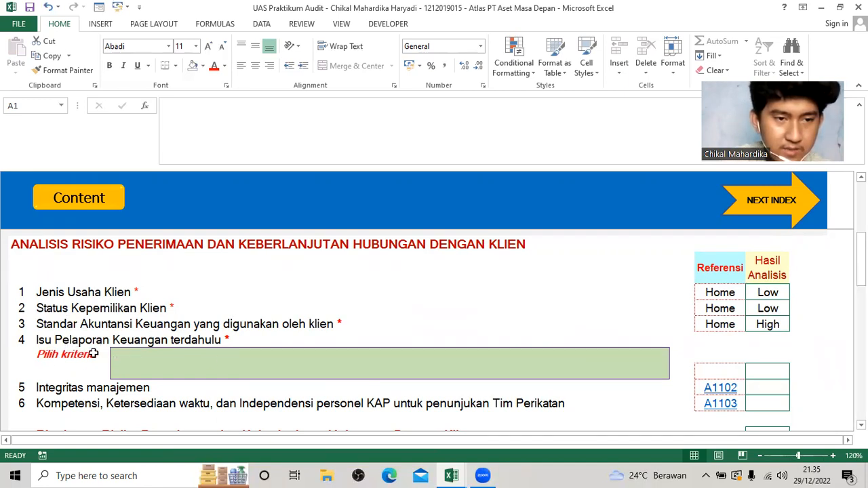
Set the Isu Pelaporan Keuangan terdahulu criterion to the long-established entity whose prior-period financial statements are available and audited by an independent auditor.
{"action": "left_click", "coordinate": [149, 365]}
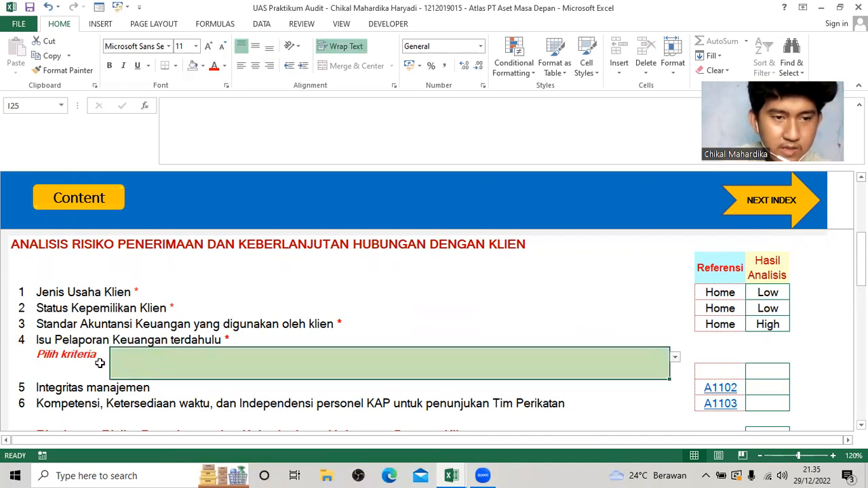
{"action": "left_click", "coordinate": [676, 357]}
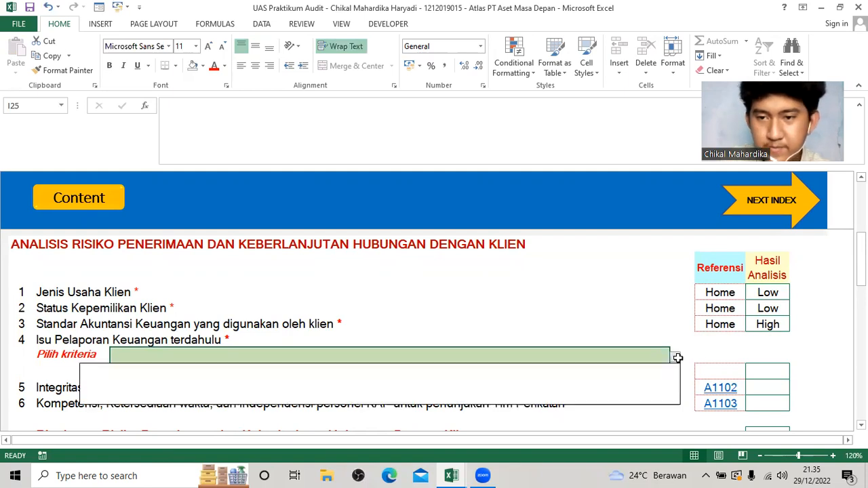
{"action": "left_click", "coordinate": [413, 405]}
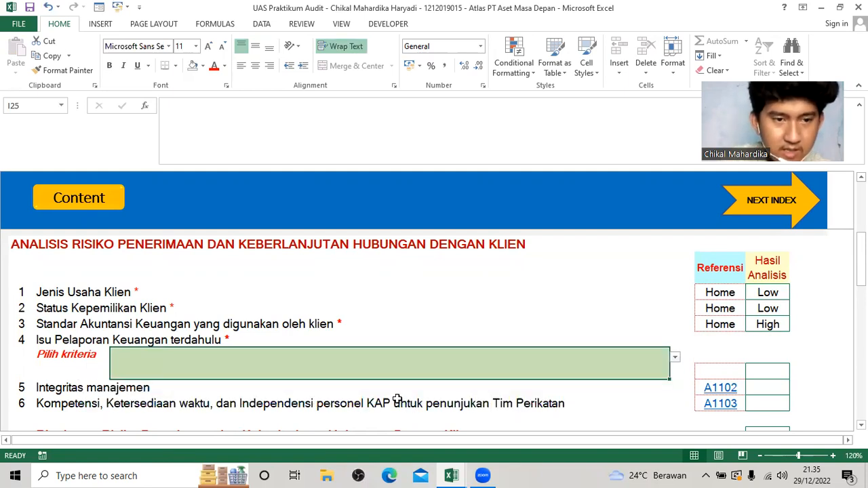
{"action": "left_click", "coordinate": [675, 358]}
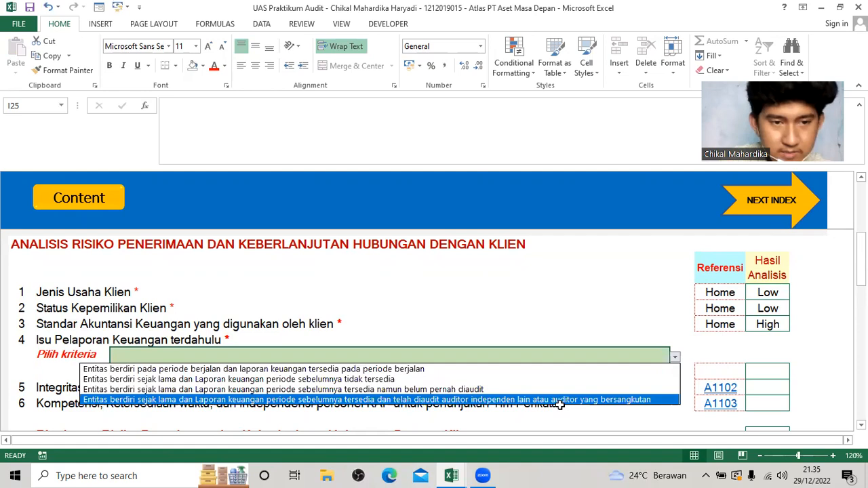
{"action": "left_click", "coordinate": [562, 400]}
{"action": "left_click", "coordinate": [676, 357]}
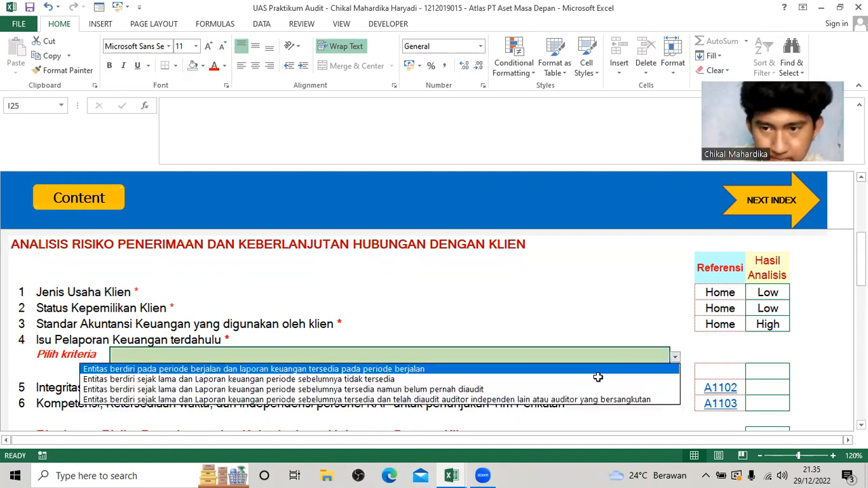
{"action": "left_click", "coordinate": [557, 399]}
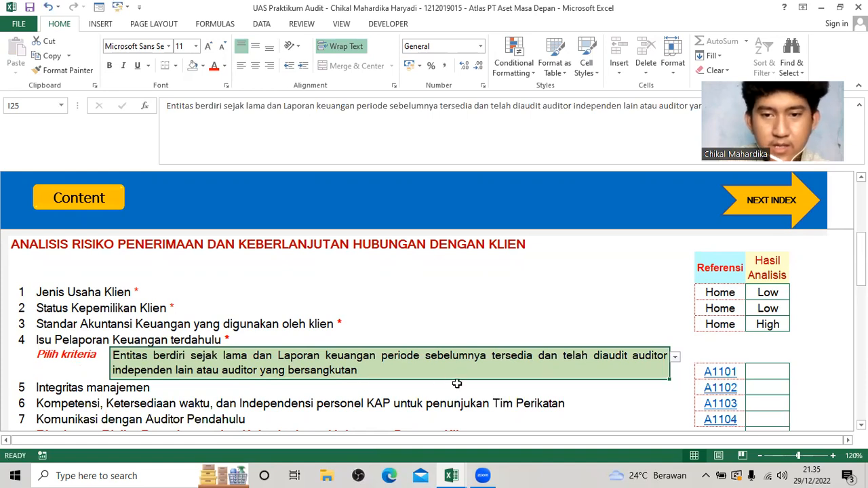
Open the linked A1101 working paper and go to its checklist on prior financial reporting issues.
{"action": "scroll", "coordinate": [500, 382], "scroll_direction": "down", "scroll_amount": 1}
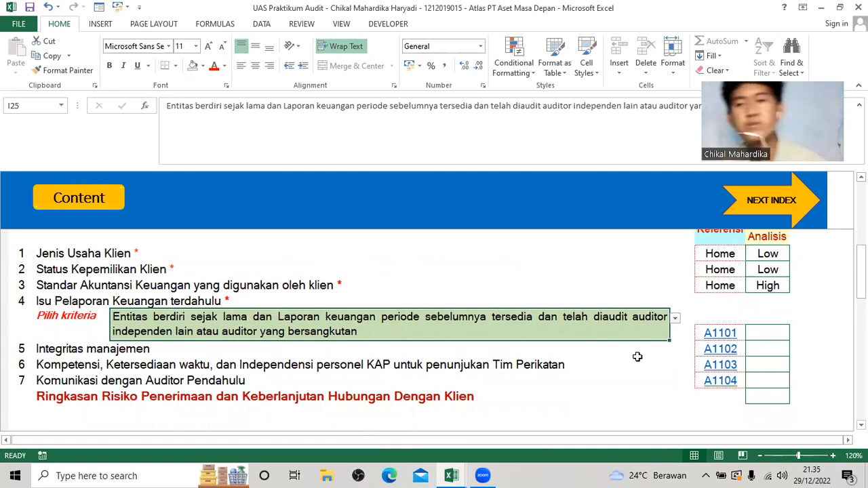
{"action": "left_click", "coordinate": [708, 316]}
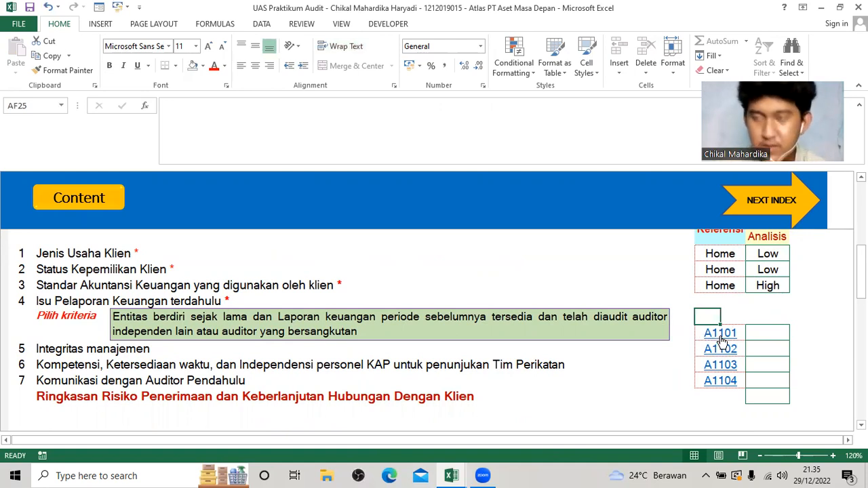
{"action": "left_click", "coordinate": [719, 333]}
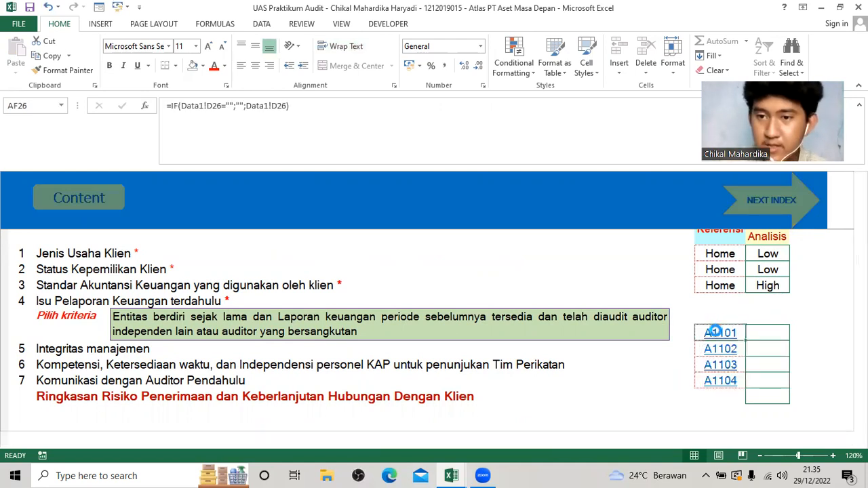
{"action": "scroll", "coordinate": [281, 353], "scroll_direction": "down", "scroll_amount": 1}
{"action": "scroll", "coordinate": [267, 291], "scroll_direction": "up", "scroll_amount": 1}
{"action": "scroll", "coordinate": [224, 317], "scroll_direction": "down", "scroll_amount": 5}
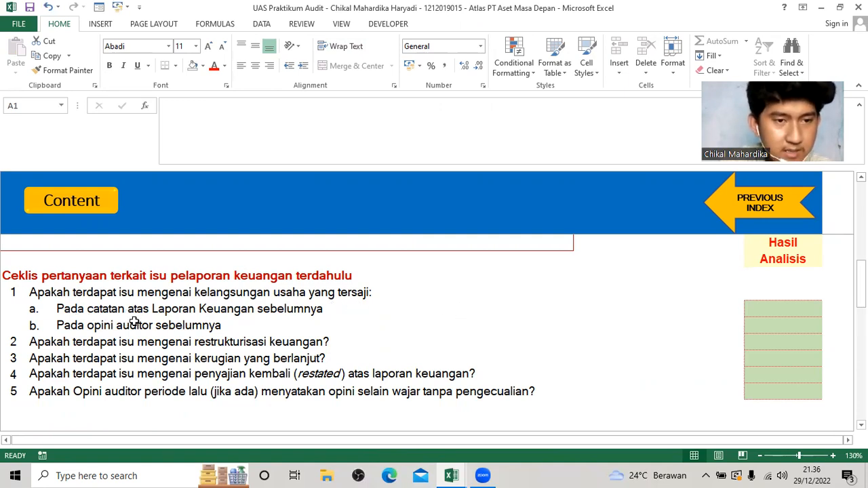
Answer Tidak to questions 1a and 1b about going-concern issues in the previous financial statement notes and auditor's opinion.
{"action": "left_click", "coordinate": [749, 310]}
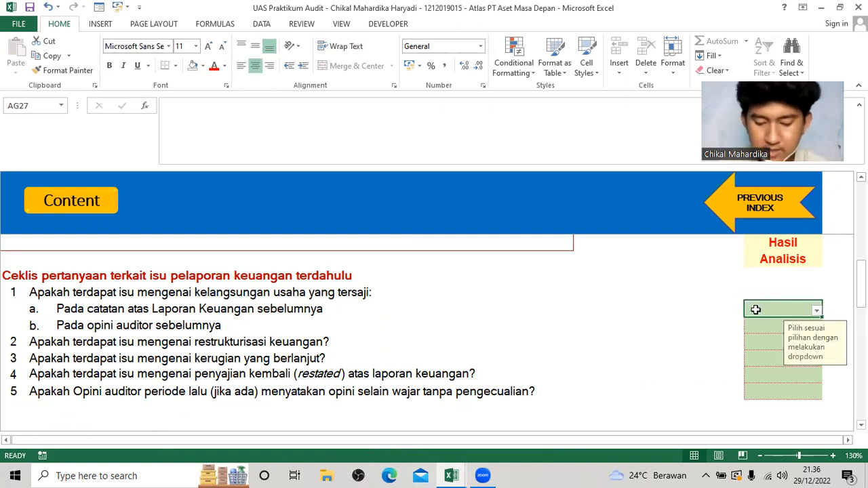
{"action": "left_click", "coordinate": [816, 311]}
{"action": "left_click", "coordinate": [799, 335]}
{"action": "left_click", "coordinate": [768, 325]}
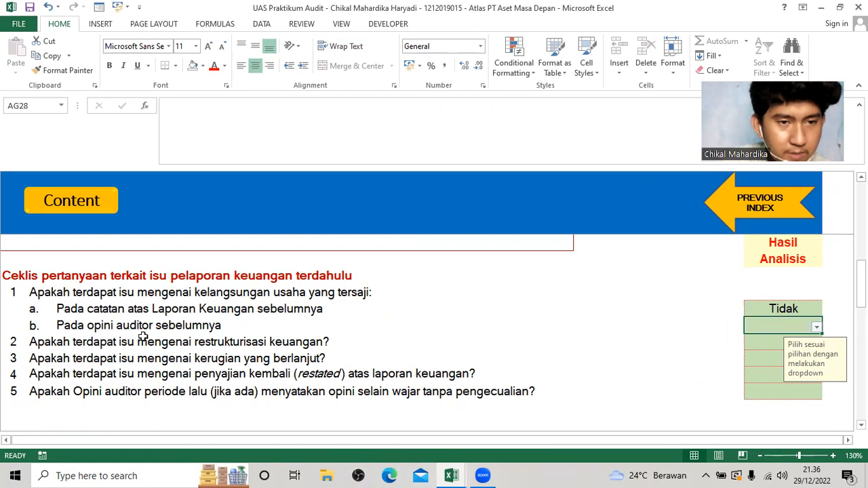
{"action": "left_click", "coordinate": [817, 327]}
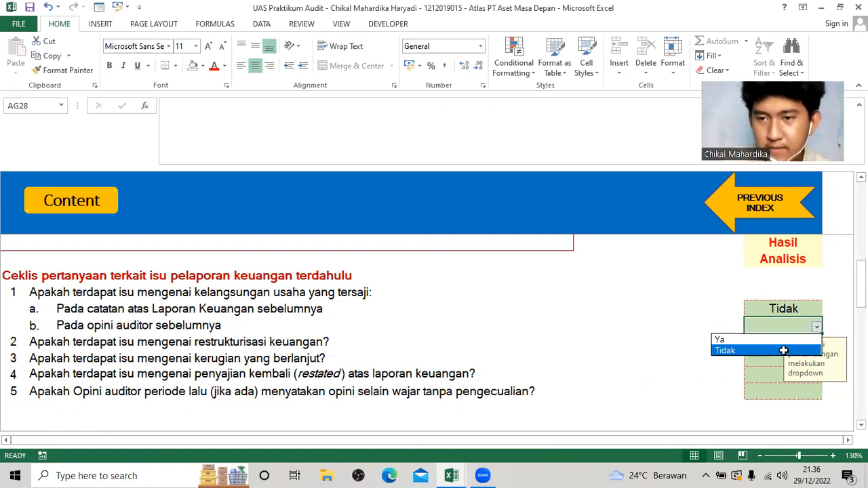
{"action": "left_click", "coordinate": [787, 349]}
Answer Tidak to question 2 on financial restructuring and question 3 on continuing losses.
{"action": "left_click", "coordinate": [817, 342]}
{"action": "left_click", "coordinate": [816, 343]}
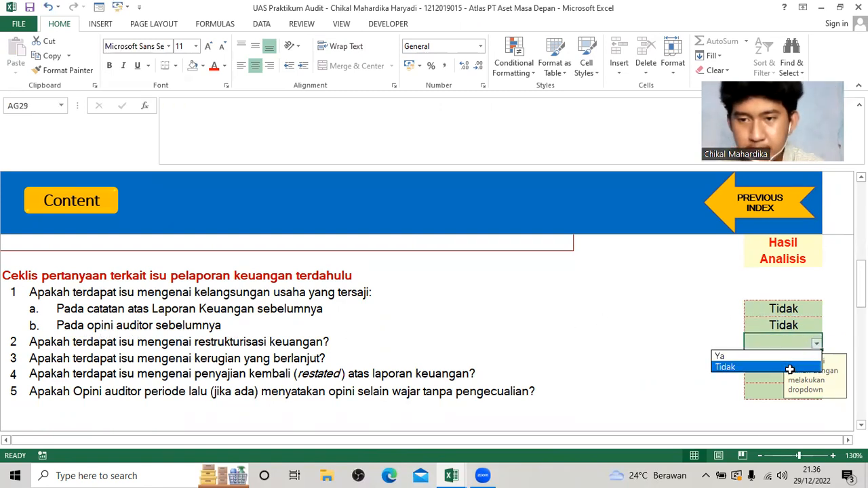
{"action": "left_click", "coordinate": [787, 367]}
{"action": "left_click", "coordinate": [819, 360]}
{"action": "left_click", "coordinate": [816, 359]}
{"action": "left_click", "coordinate": [787, 383]}
Answer Tidak to question 4 on restated financial statements and question 5 on the prior auditor's opinion.
{"action": "left_click", "coordinate": [817, 374]}
{"action": "left_click", "coordinate": [816, 376]}
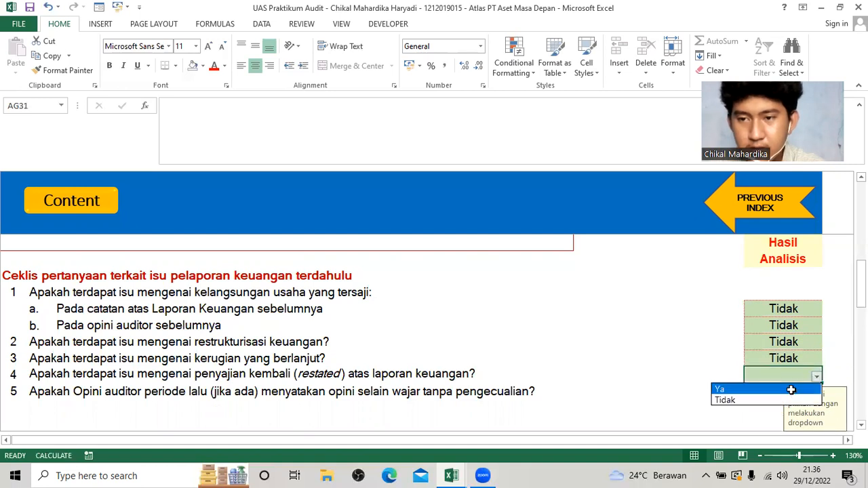
{"action": "left_click", "coordinate": [782, 400]}
{"action": "left_click", "coordinate": [817, 390]}
{"action": "left_click", "coordinate": [816, 391]}
{"action": "left_click", "coordinate": [766, 418]}
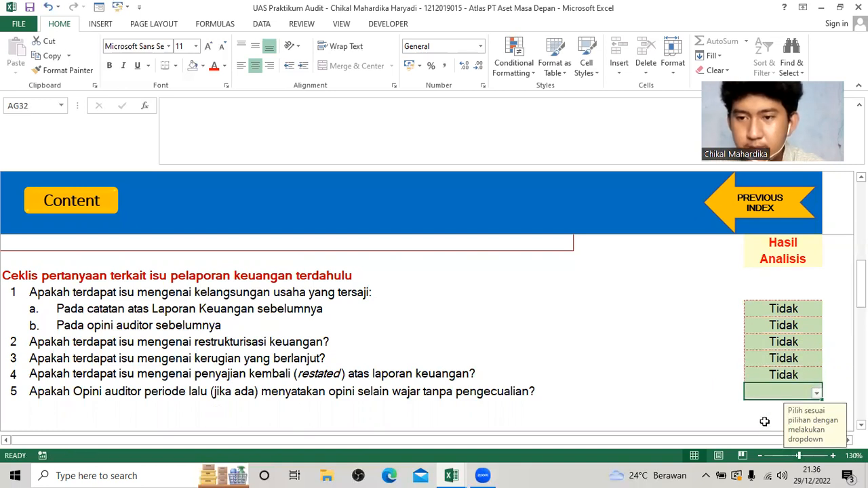
{"action": "left_click", "coordinate": [816, 392]}
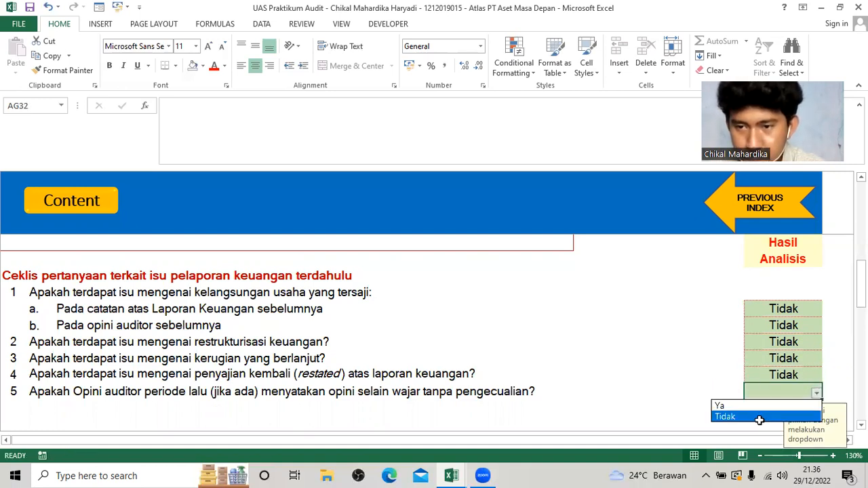
{"action": "left_click", "coordinate": [760, 416]}
Check the Status KKP at the end of the A1101 working paper and return to index A110.
{"action": "scroll", "coordinate": [732, 407], "scroll_direction": "down", "scroll_amount": 3}
{"action": "scroll", "coordinate": [271, 352], "scroll_direction": "down", "scroll_amount": 2}
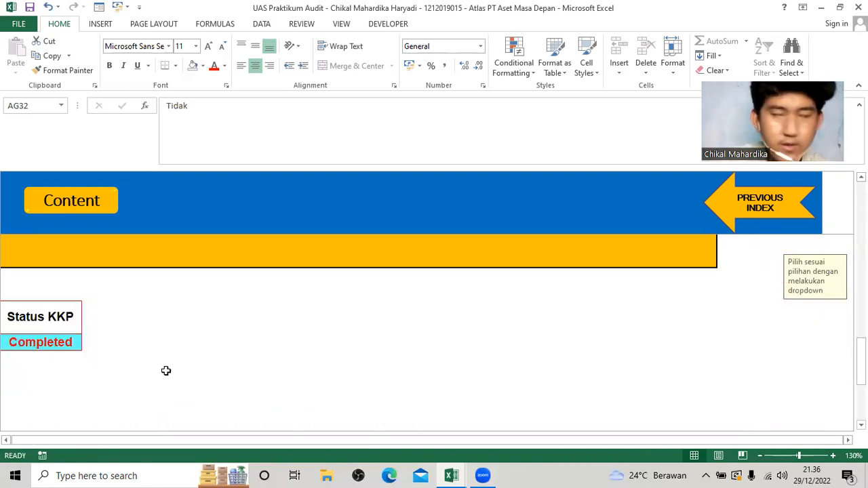
{"action": "scroll", "coordinate": [409, 312], "scroll_direction": "up", "scroll_amount": 3}
{"action": "scroll", "coordinate": [409, 312], "scroll_direction": "up", "scroll_amount": 3}
{"action": "left_click", "coordinate": [742, 203]}
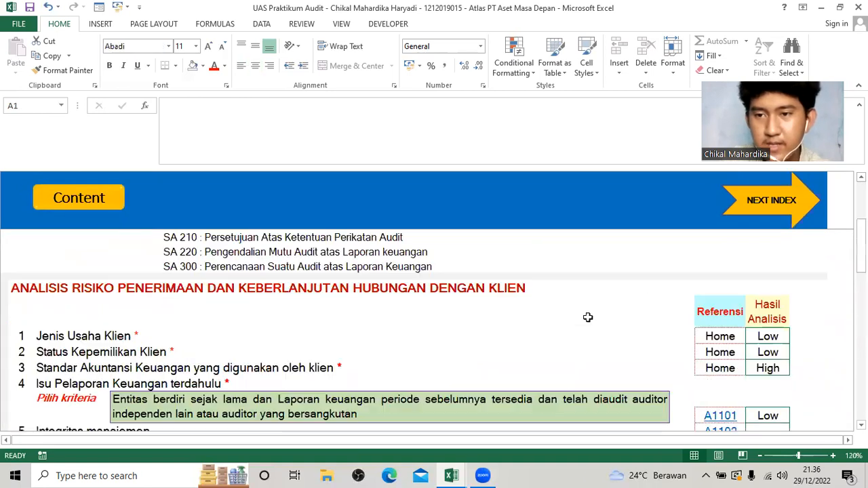
Open the A1102 Integritas manajemen working paper and go to its management integrity checklist.
{"action": "scroll", "coordinate": [587, 316], "scroll_direction": "down", "scroll_amount": 1}
{"action": "left_click", "coordinate": [714, 351]}
{"action": "scroll", "coordinate": [407, 341], "scroll_direction": "down", "scroll_amount": 1}
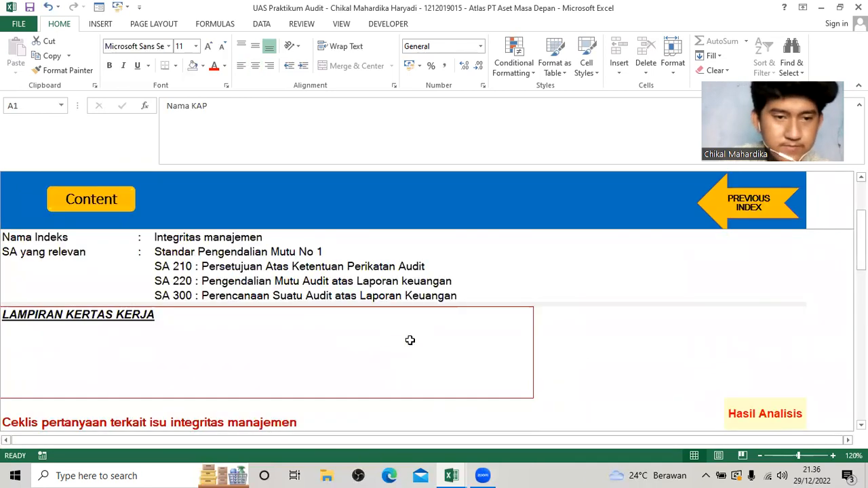
{"action": "scroll", "coordinate": [351, 341], "scroll_direction": "down", "scroll_amount": 1}
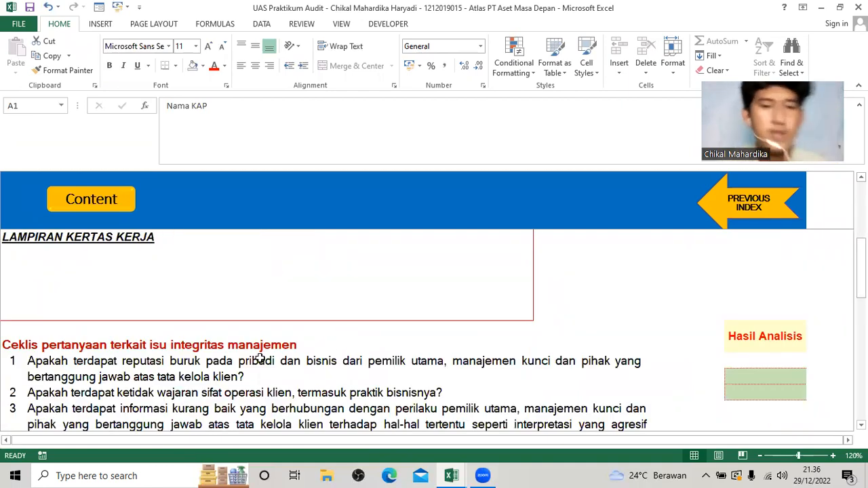
{"action": "scroll", "coordinate": [260, 359], "scroll_direction": "down", "scroll_amount": 2}
{"action": "scroll", "coordinate": [333, 343], "scroll_direction": "up", "scroll_amount": 1}
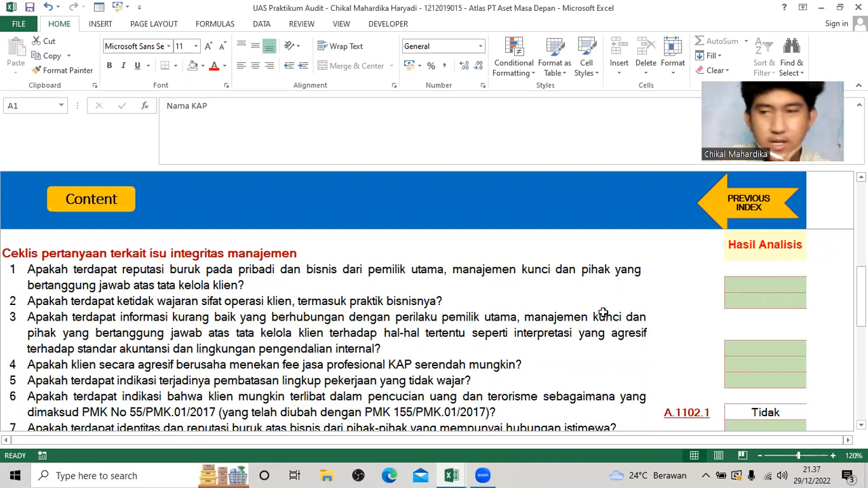
Answer Tidak to question 1 on bad reputation and question 2 on unreasonable client operations in the integrity checklist.
{"action": "left_click", "coordinate": [754, 289]}
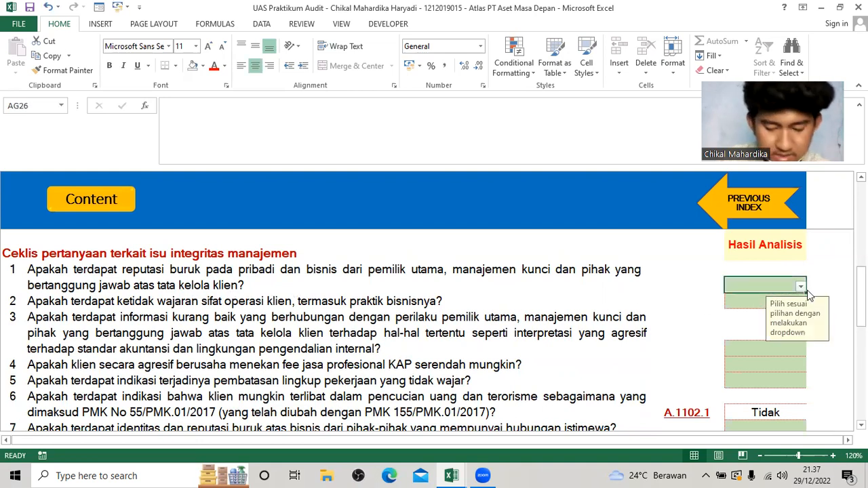
{"action": "left_click", "coordinate": [801, 285]}
{"action": "left_click", "coordinate": [752, 303]}
{"action": "left_click", "coordinate": [802, 306]}
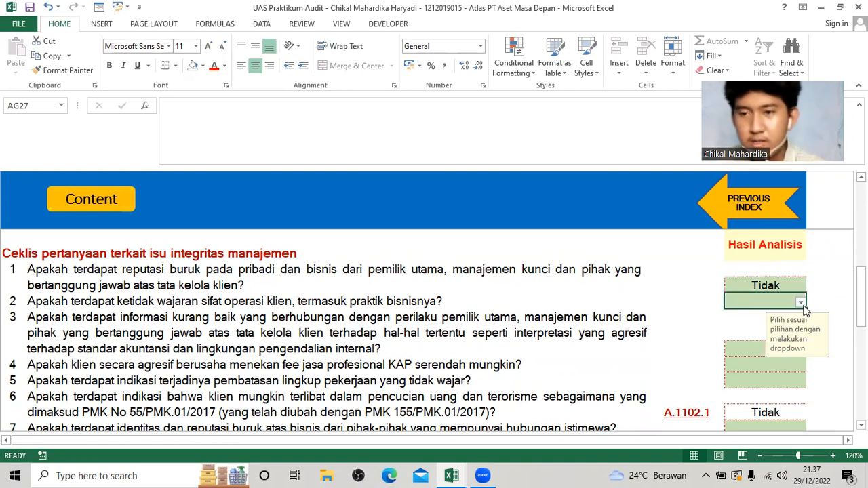
{"action": "left_click", "coordinate": [800, 302]}
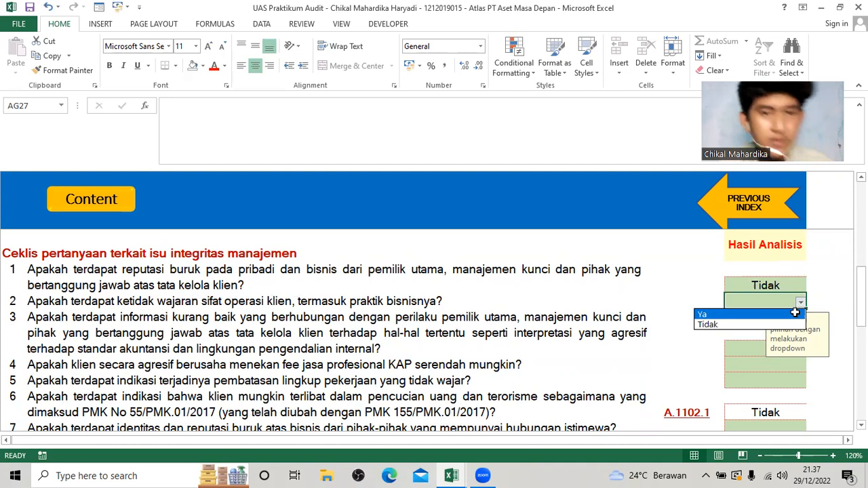
{"action": "left_click", "coordinate": [746, 324]}
Answer Tidak to question 3 on unfavourable information about the behaviour of owners, key management and those charged with governance.
{"action": "left_click", "coordinate": [780, 349]}
{"action": "left_click", "coordinate": [801, 349]}
{"action": "left_click", "coordinate": [759, 380]}
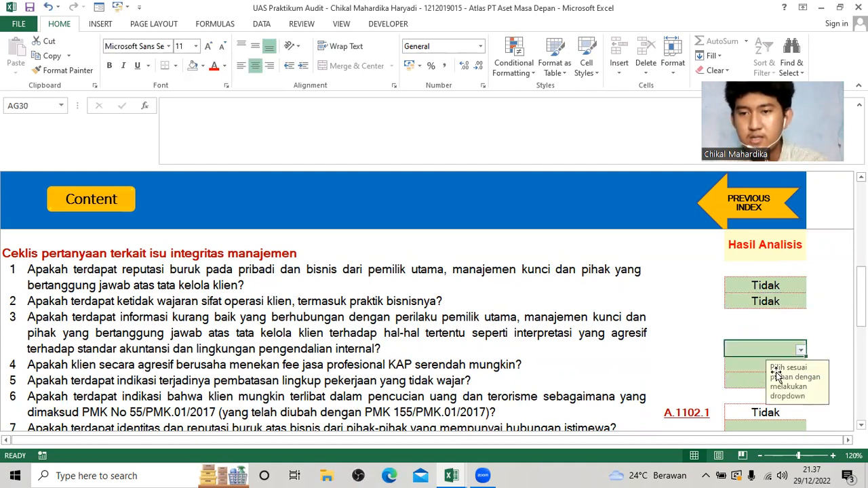
{"action": "left_click", "coordinate": [799, 359]}
{"action": "left_click", "coordinate": [799, 349]}
{"action": "left_click", "coordinate": [801, 350]}
{"action": "left_click", "coordinate": [746, 369]}
Answer Tidak to question 4 on pressing the KAP's professional fee down and question 5 on unreasonable scope limitations.
{"action": "left_click", "coordinate": [800, 365]}
{"action": "left_click", "coordinate": [801, 364]}
{"action": "left_click", "coordinate": [746, 387]}
{"action": "left_click", "coordinate": [799, 382]}
{"action": "left_click", "coordinate": [800, 384]}
{"action": "left_click", "coordinate": [727, 404]}
{"action": "left_click", "coordinate": [727, 398]}
Answer Tidak to question 7 on the identity and bad business reputation of related parties.
{"action": "scroll", "coordinate": [731, 348], "scroll_direction": "down", "scroll_amount": 3}
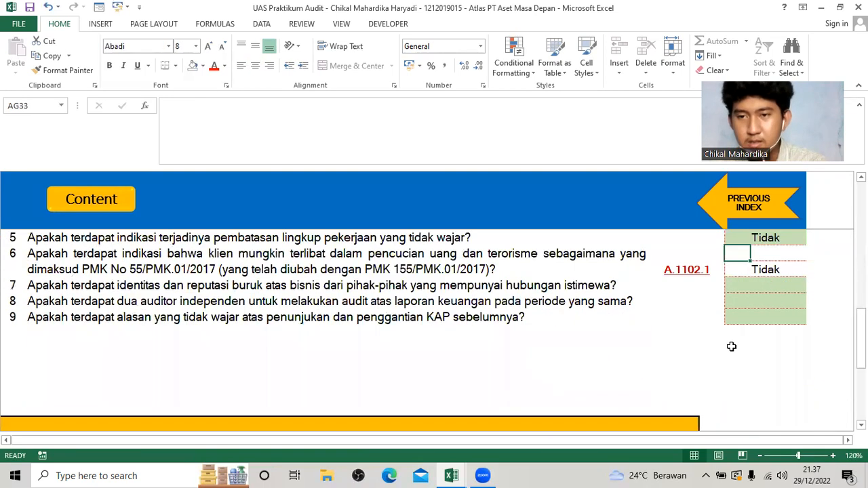
{"action": "scroll", "coordinate": [731, 346], "scroll_direction": "up", "scroll_amount": 1}
{"action": "left_click", "coordinate": [781, 333]}
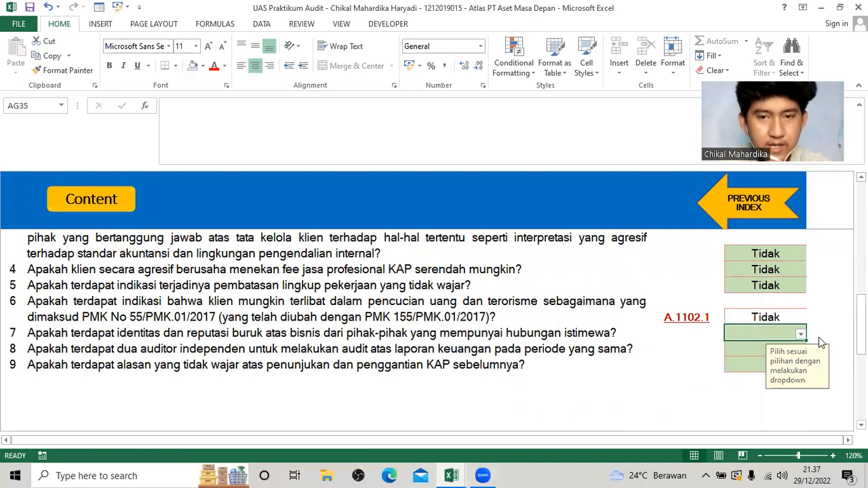
{"action": "left_click", "coordinate": [801, 334]}
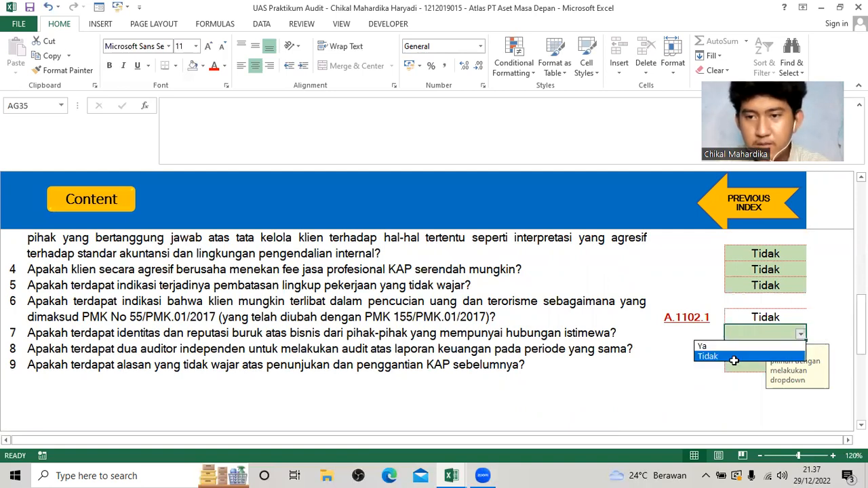
{"action": "left_click", "coordinate": [734, 356]}
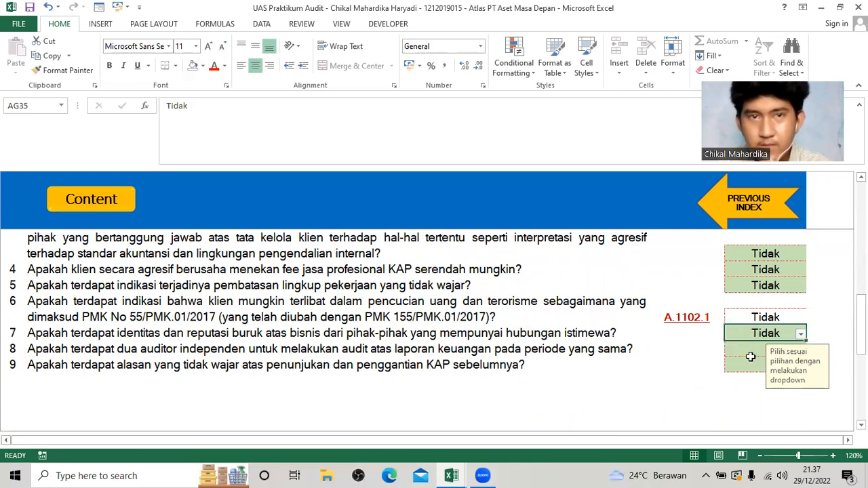
Answer Tidak to question 8 on two independent auditors and question 9 on unreasonable KAP appointment and replacement.
{"action": "left_click", "coordinate": [751, 362]}
{"action": "left_click", "coordinate": [790, 349]}
{"action": "left_click", "coordinate": [801, 351]}
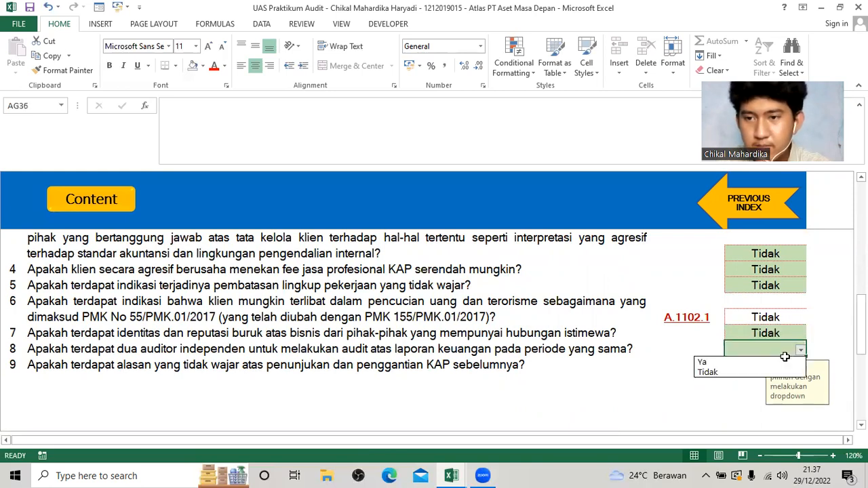
{"action": "left_click", "coordinate": [750, 372]}
{"action": "left_click", "coordinate": [785, 367]}
{"action": "left_click", "coordinate": [800, 367]}
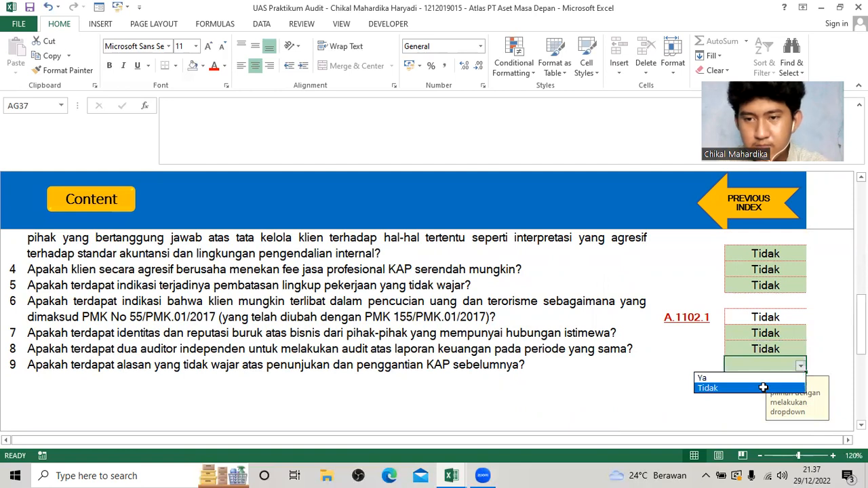
{"action": "left_click", "coordinate": [763, 387]}
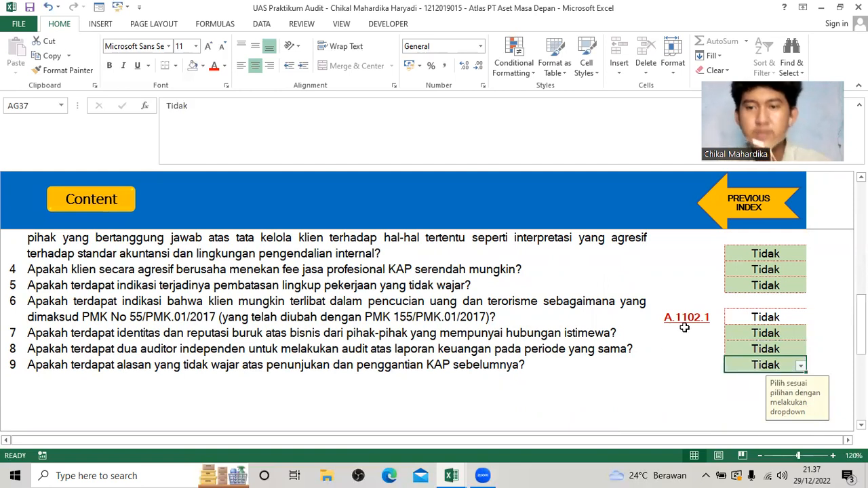
Open the linked A.1102.1 checklist on money laundering indications at its high-risk service user categories.
{"action": "left_click", "coordinate": [688, 323]}
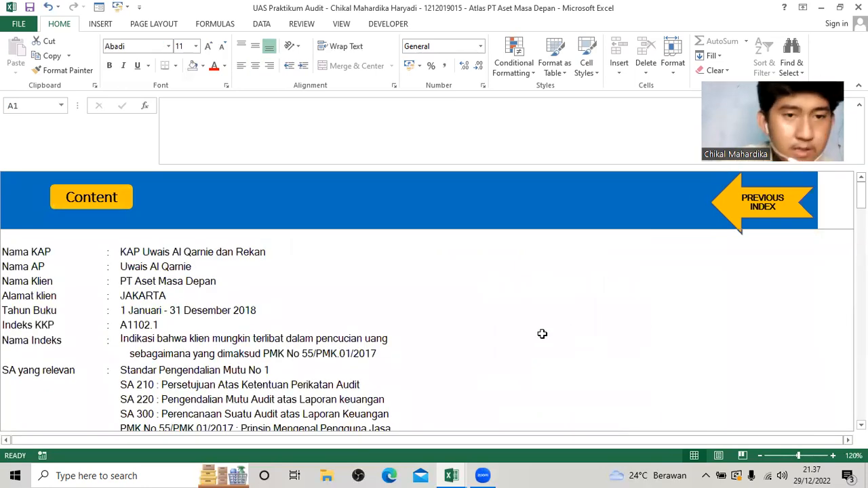
{"action": "scroll", "coordinate": [378, 333], "scroll_direction": "down", "scroll_amount": 8}
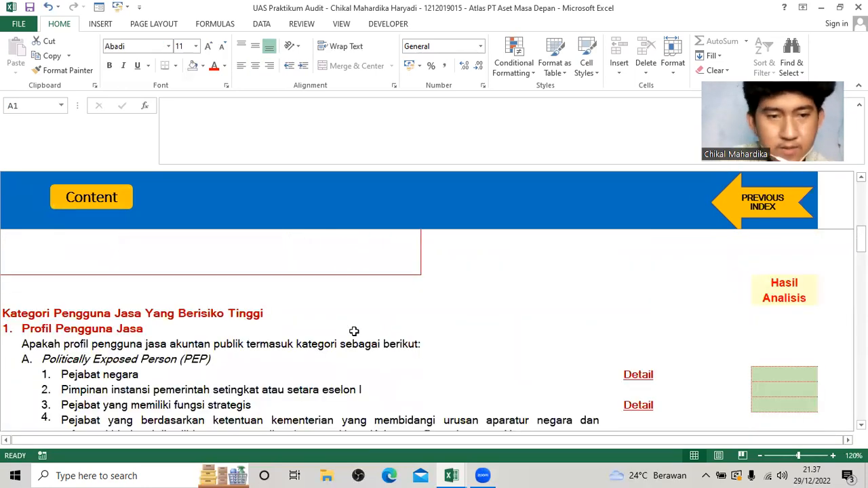
{"action": "scroll", "coordinate": [354, 331], "scroll_direction": "down", "scroll_amount": 2}
{"action": "scroll", "coordinate": [354, 331], "scroll_direction": "up", "scroll_amount": 1}
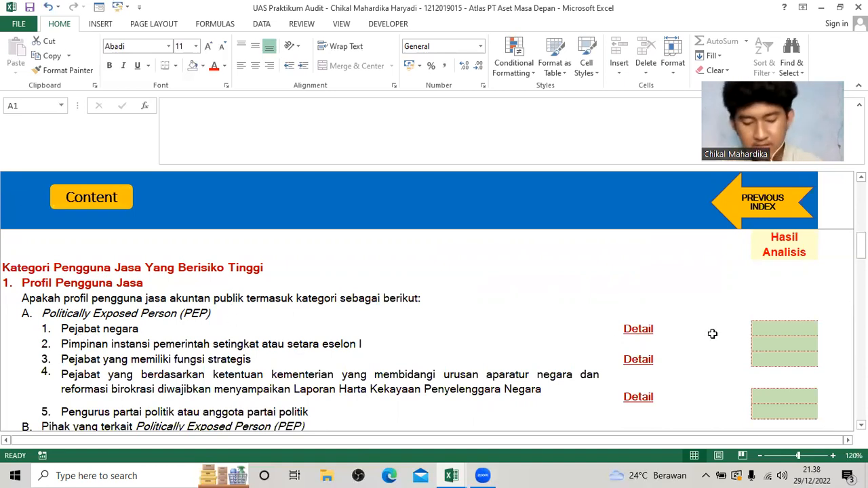
Answer Tidak to Politically Exposed Person items 1 to 3: state officials, echelon I leaders and officials with strategic functions.
{"action": "left_click", "coordinate": [791, 337]}
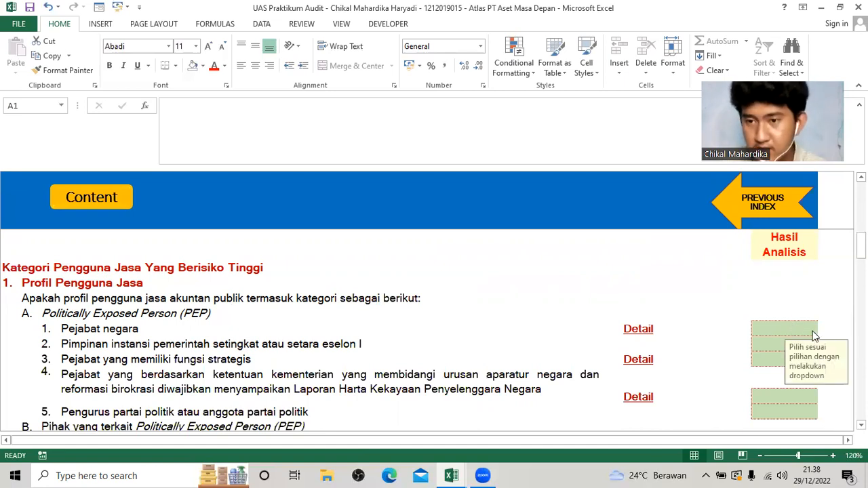
{"action": "left_click", "coordinate": [811, 329]}
{"action": "left_click", "coordinate": [782, 349]}
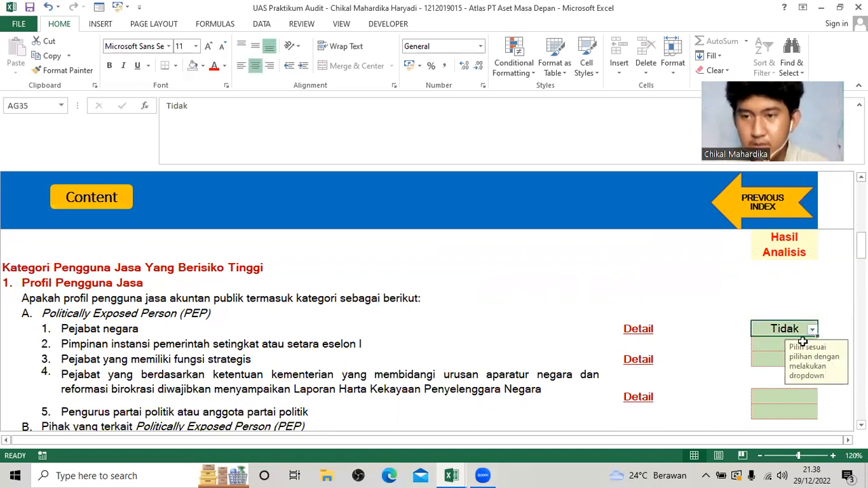
{"action": "left_click", "coordinate": [782, 346]}
{"action": "left_click", "coordinate": [812, 344]}
{"action": "left_click", "coordinate": [778, 366]}
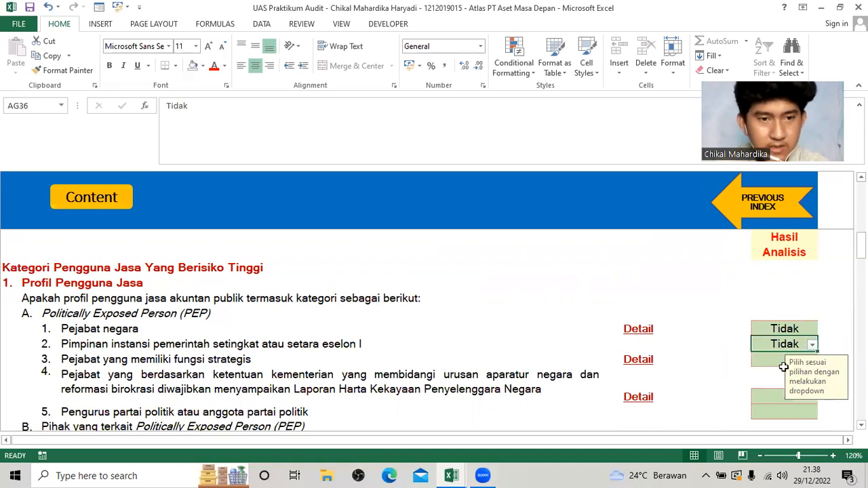
{"action": "left_click", "coordinate": [781, 360]}
{"action": "left_click", "coordinate": [812, 359]}
{"action": "left_click", "coordinate": [780, 379]}
{"action": "left_click", "coordinate": [779, 384]}
Answer Tidak to Politically Exposed Person item 4 on wealth-reporting officials and item 5 on political party officers or members.
{"action": "scroll", "coordinate": [780, 384], "scroll_direction": "down", "scroll_amount": 3}
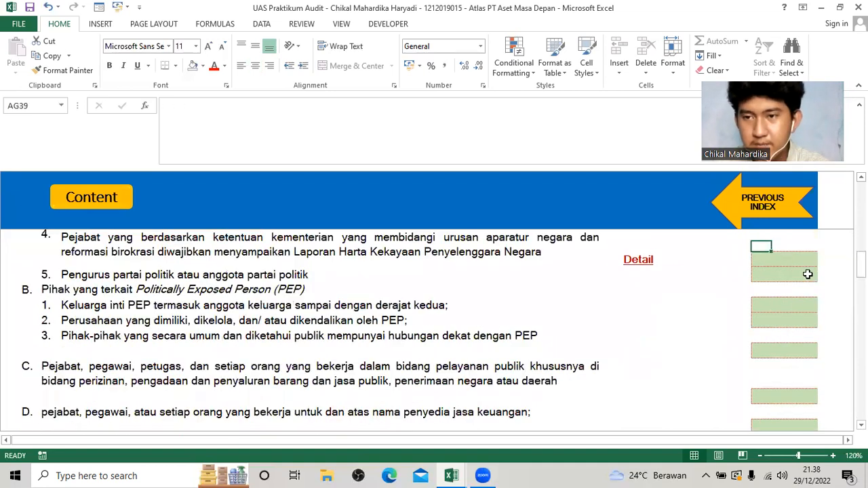
{"action": "left_click", "coordinate": [800, 261]}
{"action": "left_click", "coordinate": [812, 260]}
{"action": "left_click", "coordinate": [774, 285]}
{"action": "left_click", "coordinate": [783, 275]}
{"action": "left_click", "coordinate": [812, 275]}
{"action": "left_click", "coordinate": [773, 297]}
Answer Tidak to section B item 1 on the PEP's family and item 2 on companies owned or controlled by a PEP.
{"action": "left_click", "coordinate": [782, 306]}
{"action": "left_click", "coordinate": [812, 306]}
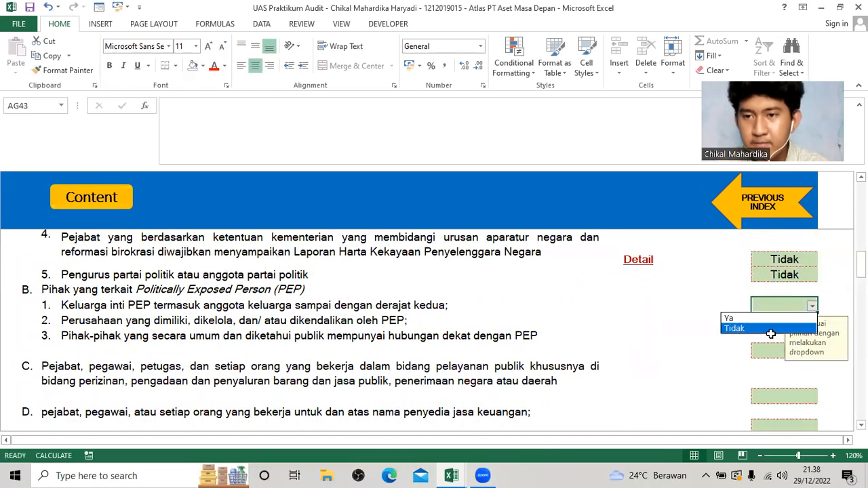
{"action": "left_click", "coordinate": [771, 331]}
{"action": "left_click", "coordinate": [796, 323]}
{"action": "left_click", "coordinate": [814, 307]}
{"action": "left_click", "coordinate": [812, 307]}
{"action": "left_click", "coordinate": [776, 328]}
{"action": "left_click", "coordinate": [780, 321]}
{"action": "left_click", "coordinate": [812, 321]}
{"action": "left_click", "coordinate": [770, 343]}
Answer Tidak to section B item 3 on parties closely linked to a PEP and section C on public service staff.
{"action": "left_click", "coordinate": [790, 351]}
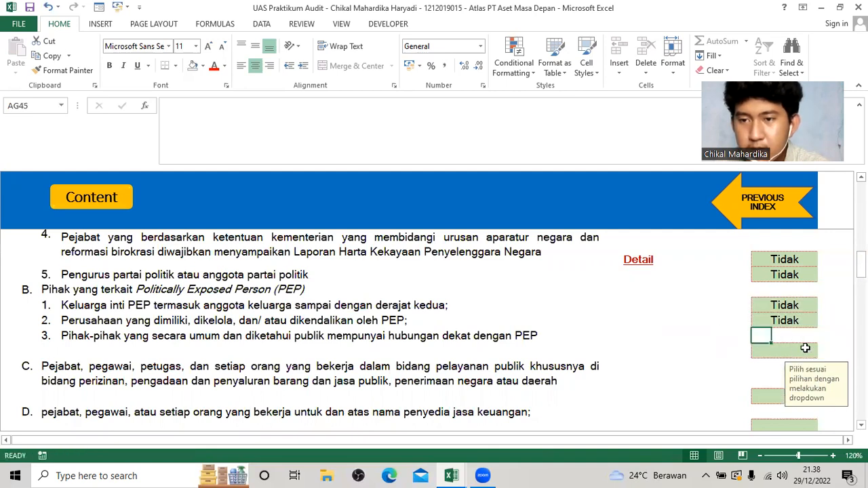
{"action": "left_click", "coordinate": [812, 350]}
{"action": "left_click", "coordinate": [769, 374]}
{"action": "left_click", "coordinate": [763, 381]}
{"action": "left_click", "coordinate": [790, 397]}
{"action": "left_click", "coordinate": [811, 398]}
{"action": "left_click", "coordinate": [769, 418]}
Answer Tidak to item D on financial service provider staff and item E on the government's suspected terrorist list.
{"action": "scroll", "coordinate": [767, 367], "scroll_direction": "down", "scroll_amount": 2}
{"action": "left_click", "coordinate": [790, 344]}
{"action": "left_click", "coordinate": [811, 344]}
{"action": "left_click", "coordinate": [787, 368]}
{"action": "left_click", "coordinate": [794, 375]}
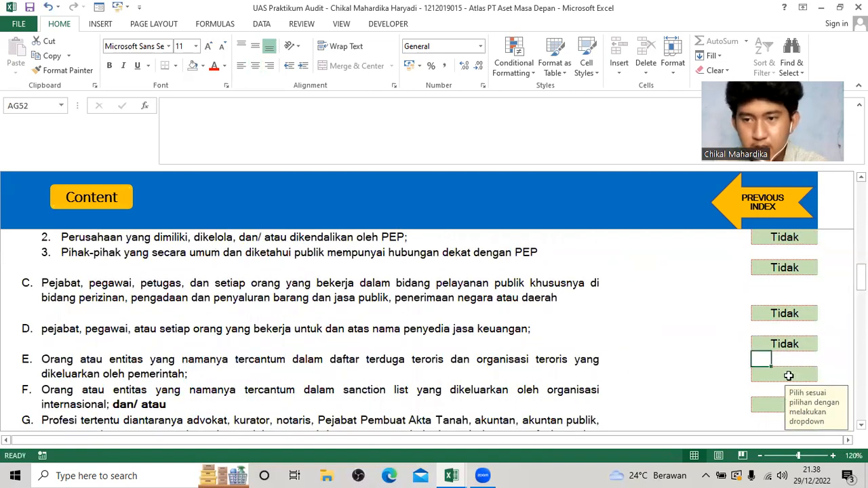
{"action": "left_click", "coordinate": [812, 375]}
{"action": "left_click", "coordinate": [768, 394]}
Answer Tidak to item F on international sanction lists and item G on certain professions such as advocates, notaries and accountants.
{"action": "scroll", "coordinate": [768, 387], "scroll_direction": "down", "scroll_amount": 2}
{"action": "left_click", "coordinate": [787, 313]}
{"action": "left_click", "coordinate": [811, 314]}
{"action": "left_click", "coordinate": [760, 337]}
{"action": "left_click", "coordinate": [786, 359]}
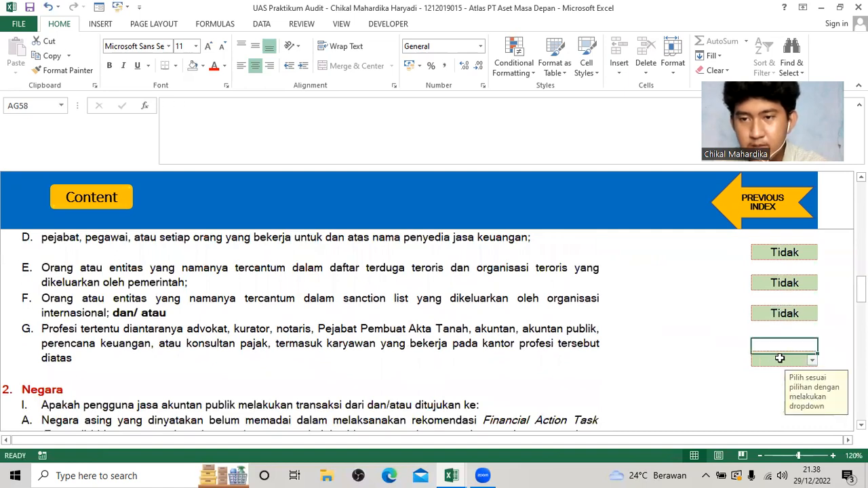
{"action": "left_click", "coordinate": [812, 359]}
{"action": "left_click", "coordinate": [759, 382]}
{"action": "key", "text": "Down"}
Answer Tidak to the first two foreign-country transaction items in part I of the Negara section.
{"action": "scroll", "coordinate": [735, 358], "scroll_direction": "down", "scroll_amount": 9}
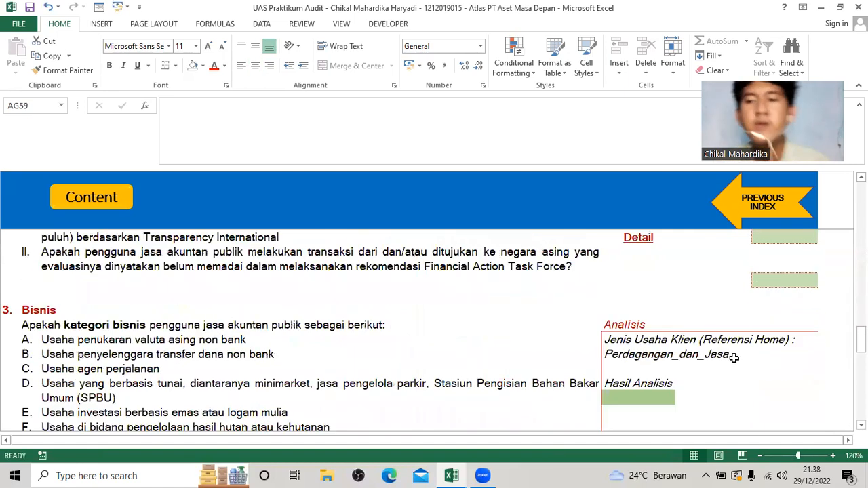
{"action": "scroll", "coordinate": [760, 345], "scroll_direction": "up", "scroll_amount": 6}
{"action": "key", "text": "Down"}
{"action": "key", "text": "Down"}
{"action": "key", "text": "Down"}
{"action": "key", "text": "Down"}
{"action": "scroll", "coordinate": [719, 315], "scroll_direction": "up", "scroll_amount": 3}
{"action": "scroll", "coordinate": [750, 314], "scroll_direction": "down", "scroll_amount": 4}
{"action": "left_click", "coordinate": [779, 281]}
{"action": "left_click", "coordinate": [812, 281]}
{"action": "left_click", "coordinate": [777, 304]}
{"action": "left_click", "coordinate": [786, 311]}
{"action": "left_click", "coordinate": [812, 310]}
{"action": "left_click", "coordinate": [746, 333]}
Answer Tidak to the remaining three items in part I of the Negara section, ending with the Transparency International item.
{"action": "left_click", "coordinate": [803, 354]}
{"action": "left_click", "coordinate": [813, 356]}
{"action": "left_click", "coordinate": [787, 375]}
{"action": "left_click", "coordinate": [803, 383]}
{"action": "left_click", "coordinate": [813, 384]}
{"action": "left_click", "coordinate": [773, 407]}
{"action": "left_click", "coordinate": [812, 414]}
{"action": "left_click", "coordinate": [811, 413]}
{"action": "left_click", "coordinate": [761, 435]}
Answer Tidak to Negara part II on transactions with countries inadequately implementing the Financial Action Task Force recommendations.
{"action": "scroll", "coordinate": [715, 360], "scroll_direction": "down", "scroll_amount": 3}
{"action": "left_click", "coordinate": [764, 299]}
{"action": "scroll", "coordinate": [781, 280], "scroll_direction": "down", "scroll_amount": 1}
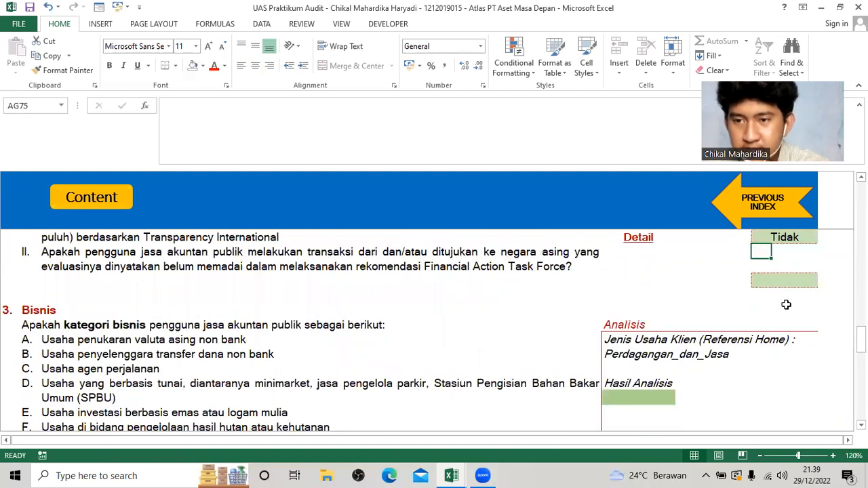
{"action": "left_click", "coordinate": [787, 281]}
{"action": "left_click", "coordinate": [813, 281]}
{"action": "left_click", "coordinate": [782, 304]}
Set the Hasil Analisis of the Bisnis category to Low.
{"action": "left_click", "coordinate": [656, 394]}
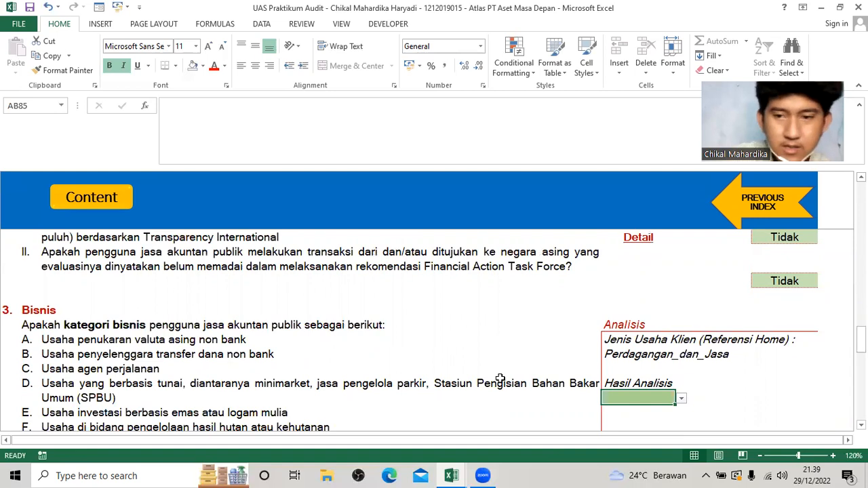
{"action": "left_click", "coordinate": [682, 398]}
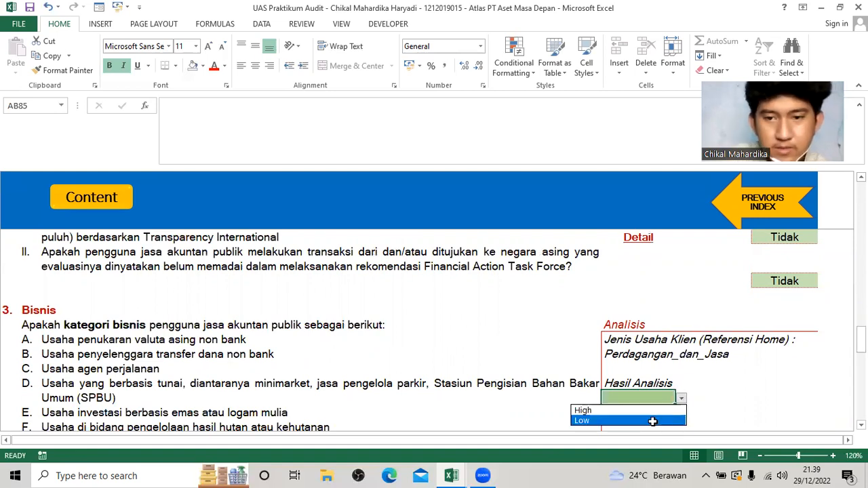
{"action": "left_click", "coordinate": [653, 422]}
{"action": "scroll", "coordinate": [614, 398], "scroll_direction": "down", "scroll_amount": 2}
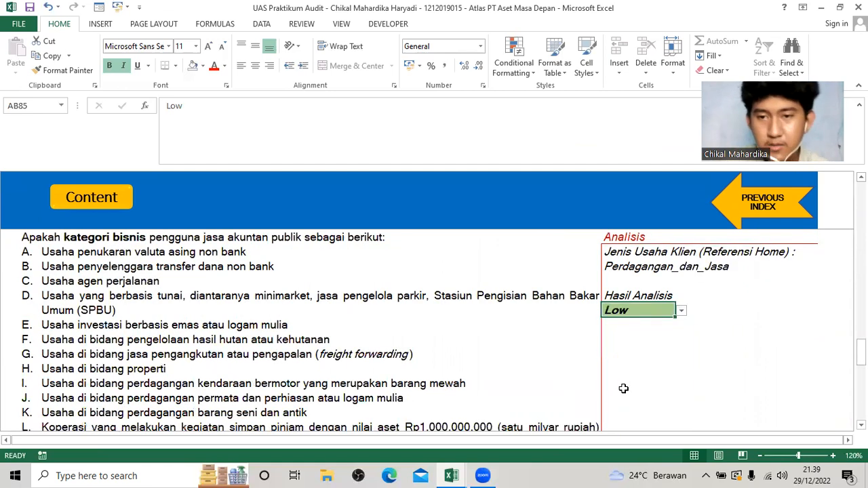
Choose the analysis result for the section following the Bisnis category and check the rest of the checklist.
{"action": "scroll", "coordinate": [623, 388], "scroll_direction": "down", "scroll_amount": 5}
{"action": "left_click", "coordinate": [637, 354]}
{"action": "left_click", "coordinate": [681, 355]}
{"action": "left_click", "coordinate": [633, 377]}
{"action": "scroll", "coordinate": [634, 373], "scroll_direction": "down", "scroll_amount": 3}
{"action": "scroll", "coordinate": [761, 248], "scroll_direction": "up", "scroll_amount": 5}
Return to the A110 index and open the A1103 sheet at its DAFTAR PERSONEL KAP table.
{"action": "left_click", "coordinate": [763, 222]}
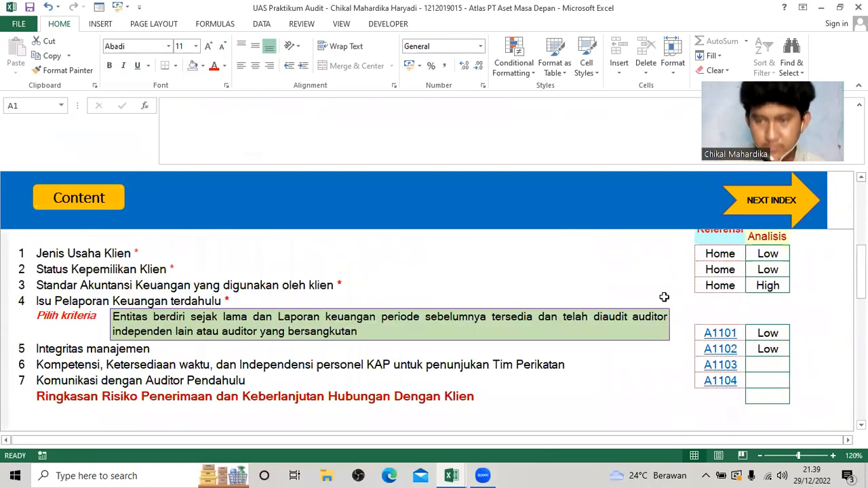
{"action": "left_click", "coordinate": [713, 369]}
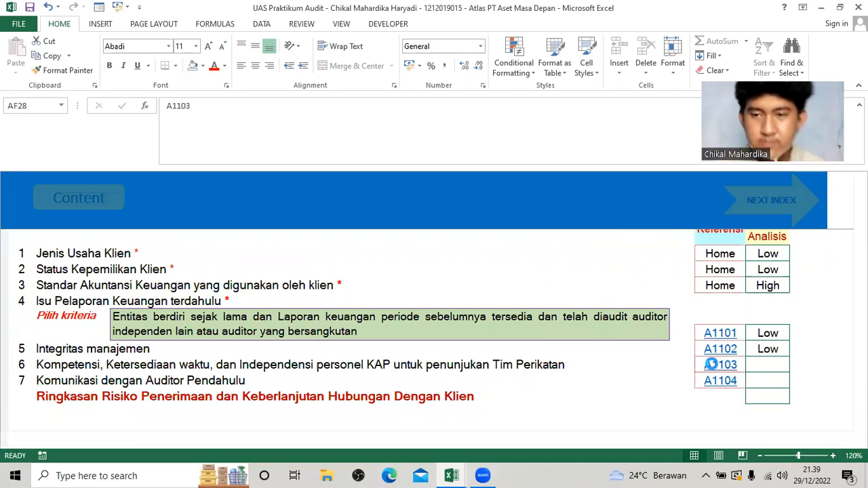
{"action": "scroll", "coordinate": [549, 338], "scroll_direction": "down", "scroll_amount": 1}
{"action": "scroll", "coordinate": [382, 316], "scroll_direction": "up", "scroll_amount": 1}
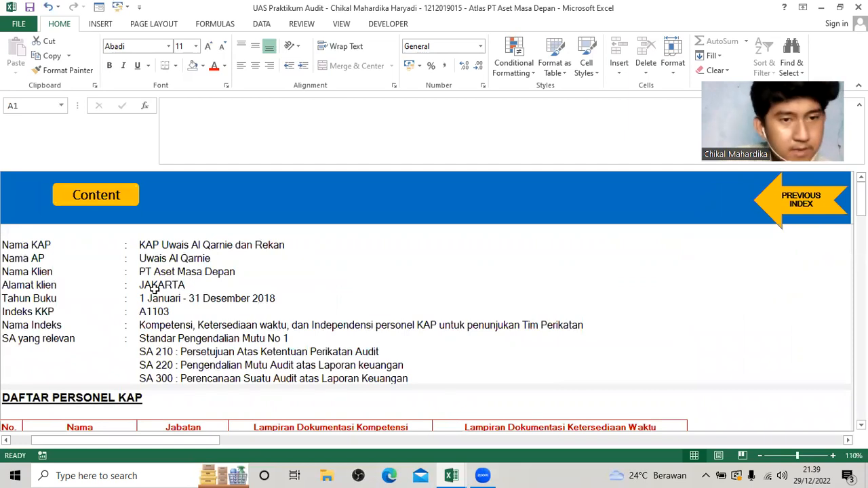
{"action": "scroll", "coordinate": [173, 312], "scroll_direction": "down", "scroll_amount": 2}
{"action": "scroll", "coordinate": [194, 305], "scroll_direction": "up", "scroll_amount": 2}
{"action": "scroll", "coordinate": [197, 341], "scroll_direction": "down", "scroll_amount": 2}
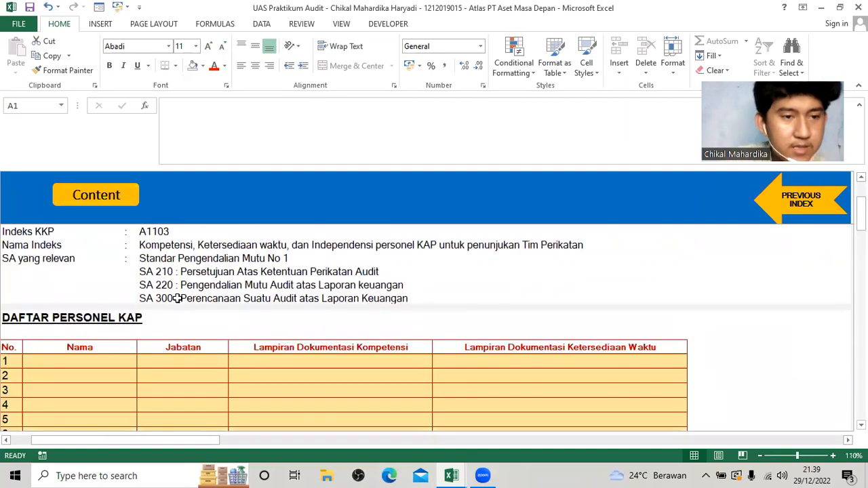
{"action": "scroll", "coordinate": [124, 354], "scroll_direction": "down", "scroll_amount": 1}
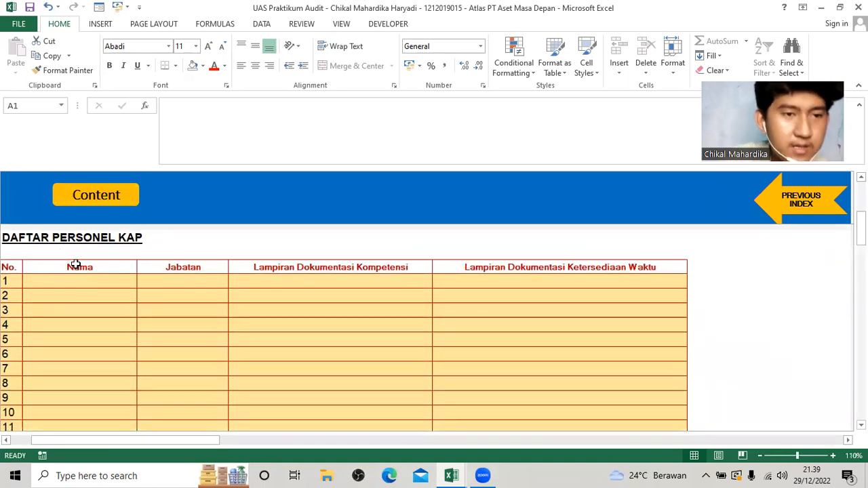
Consult the Personil KAP sheet in the Soal UAS Atlas PT Aset Masa Depan 2022 workbook for the staff details.
{"action": "left_click", "coordinate": [86, 284]}
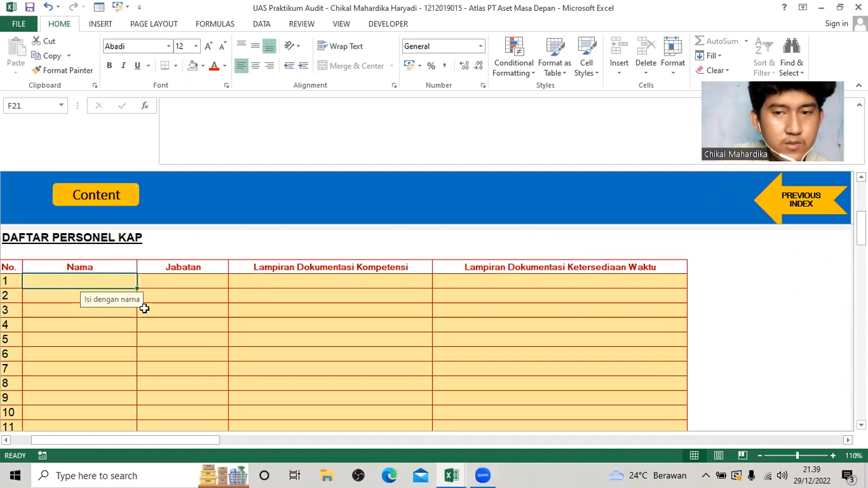
{"action": "key", "text": "alt+Tab"}
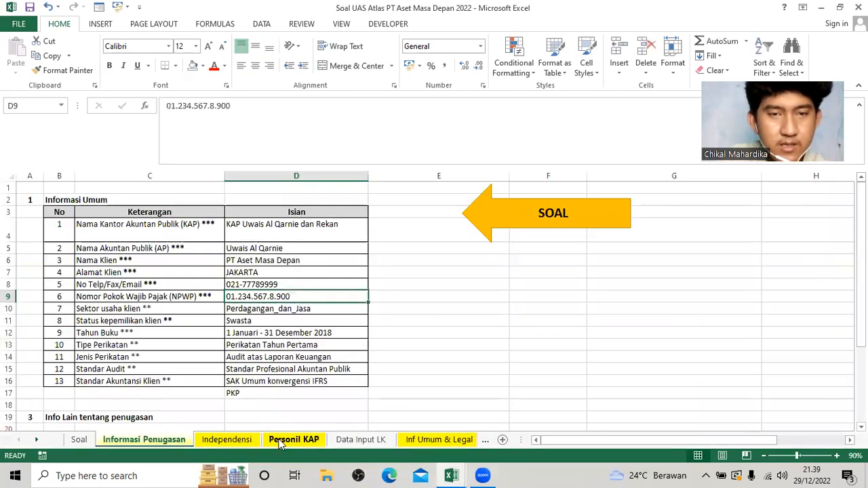
{"action": "left_click", "coordinate": [280, 441]}
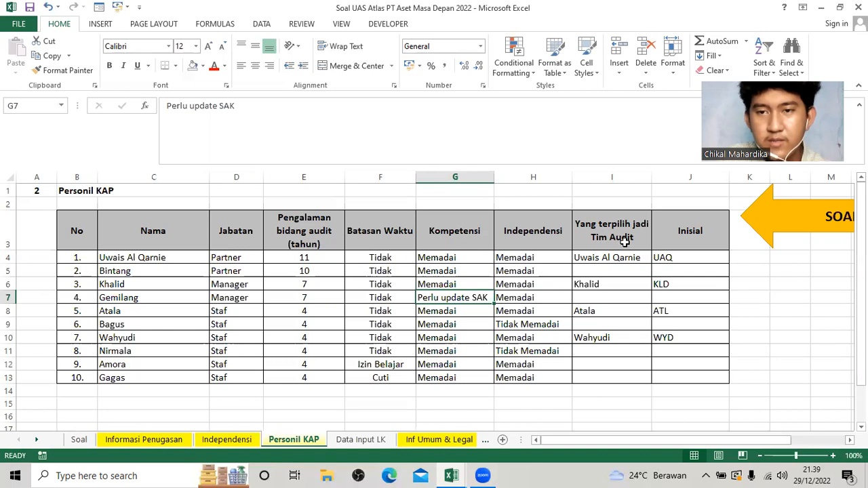
{"action": "key", "text": "alt+Tab"}
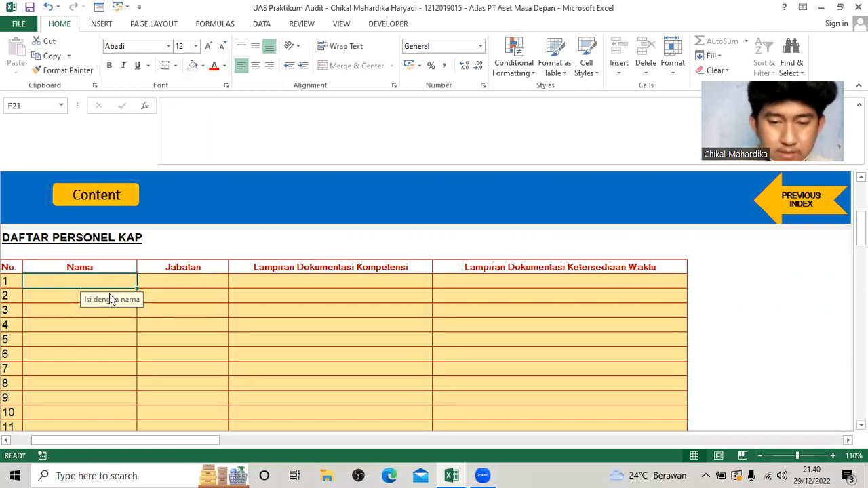
Enter the names of the two partners in rows 1 and 2 of the DAFTAR PERSONEL KAP table.
{"action": "type", "text": "Uwais "}
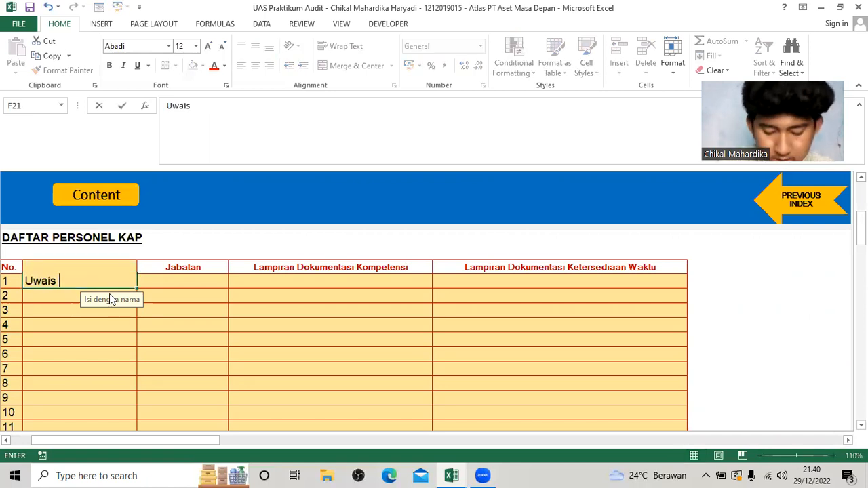
{"action": "type", "text": "Al Qar"}
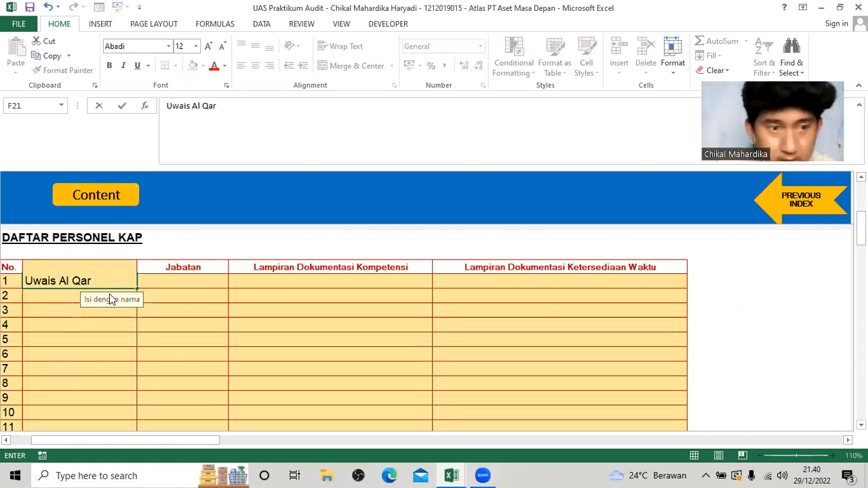
{"action": "type", "text": "nie"}
{"action": "key", "text": "Return"}
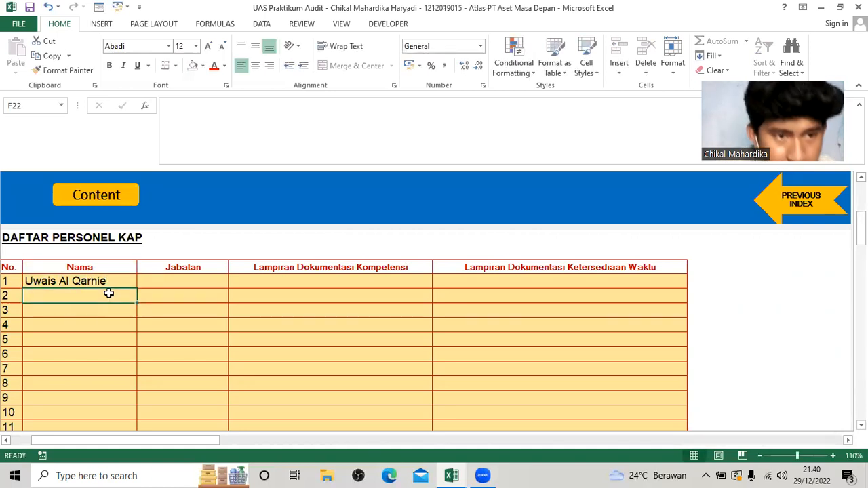
{"action": "type", "text": "Bintang"}
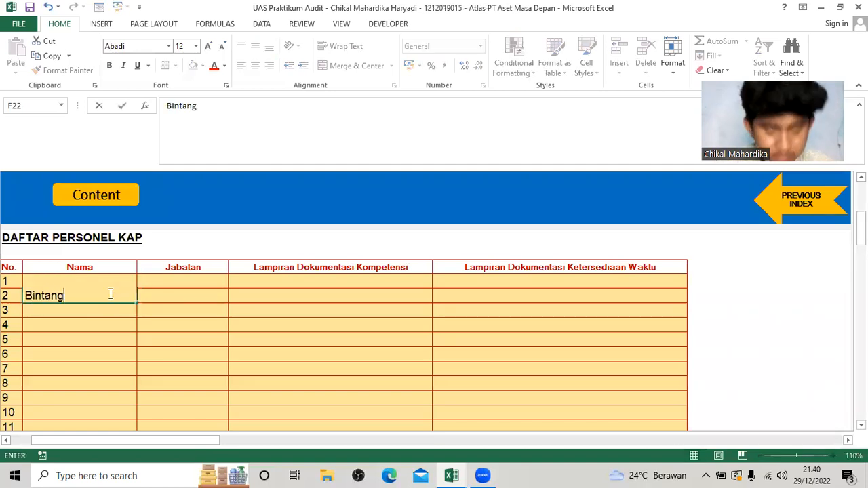
{"action": "key", "text": "Return"}
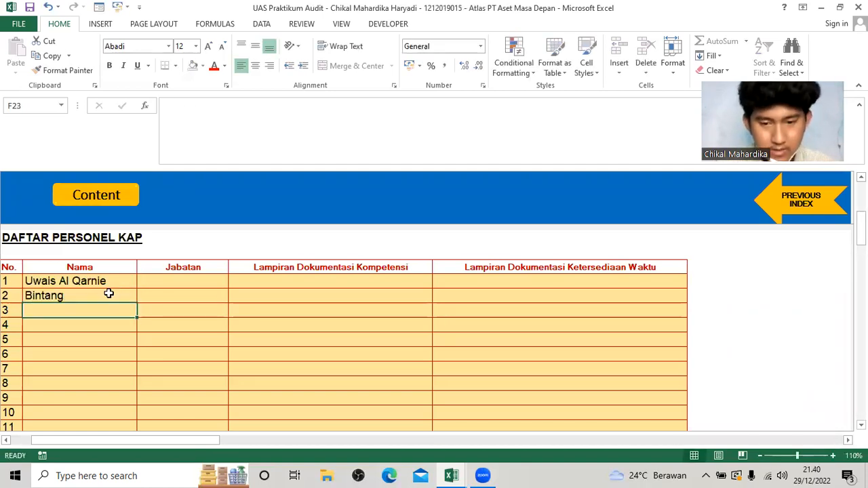
Enter the names of the two managers in rows 3 and 4 of the DAFTAR PERSONEL KAP table.
{"action": "type", "text": "Kh"}
{"action": "type", "text": "alis"}
{"action": "key", "text": "BackSpace"}
{"action": "type", "text": "d"}
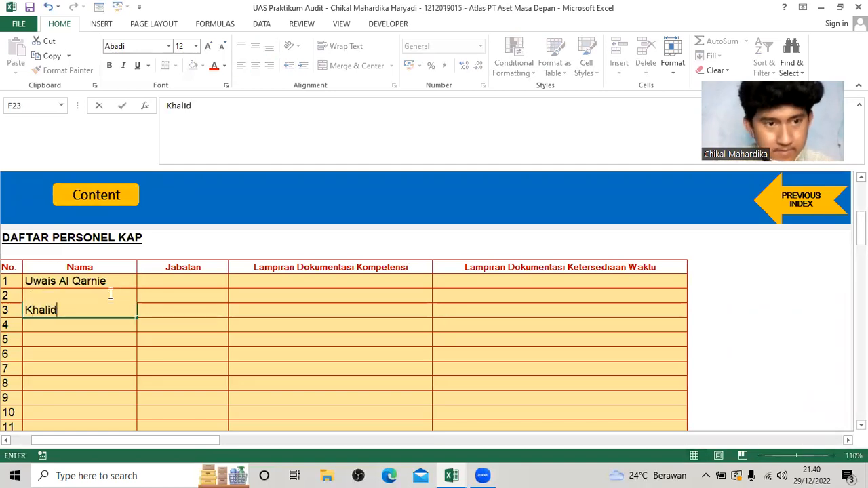
{"action": "key", "text": "Return"}
{"action": "type", "text": "Gemilang"}
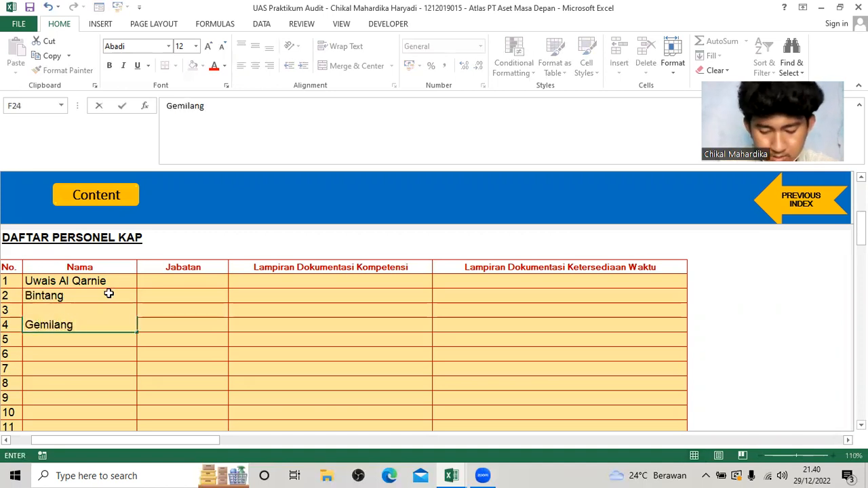
{"action": "key", "text": "Return"}
Enter the names of the first three staff members in rows 5 to 7 of the Nama column.
{"action": "type", "text": "A"}
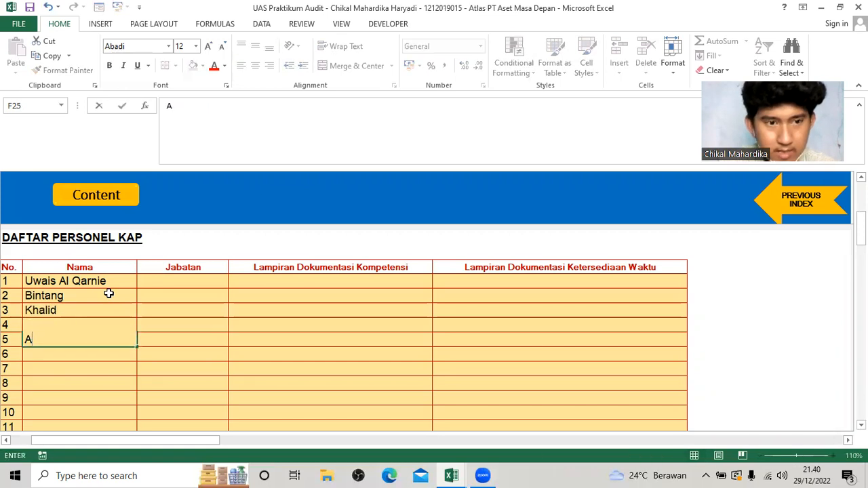
{"action": "type", "text": "Atala"}
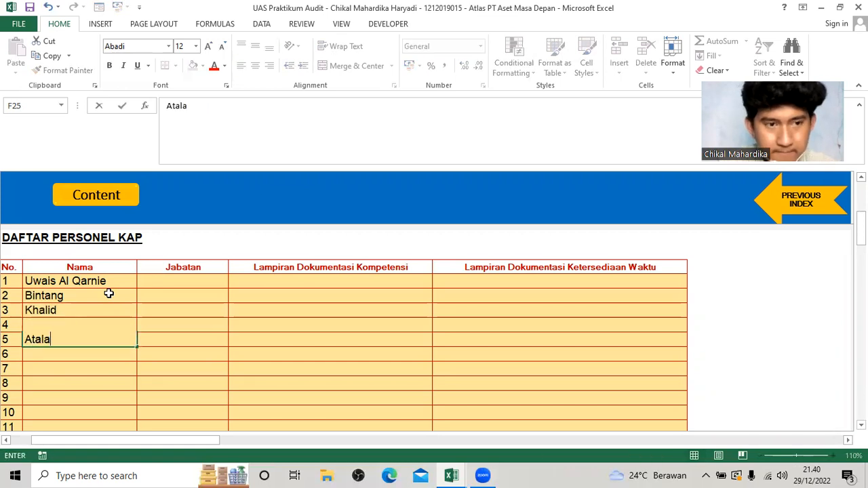
{"action": "key", "text": "Return"}
{"action": "type", "text": "Basg"}
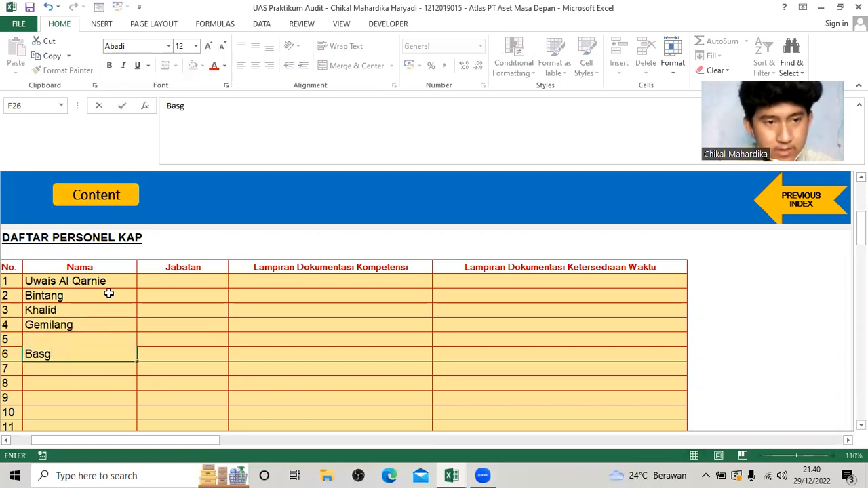
{"action": "type", "text": "us"}
{"action": "key", "text": "Return"}
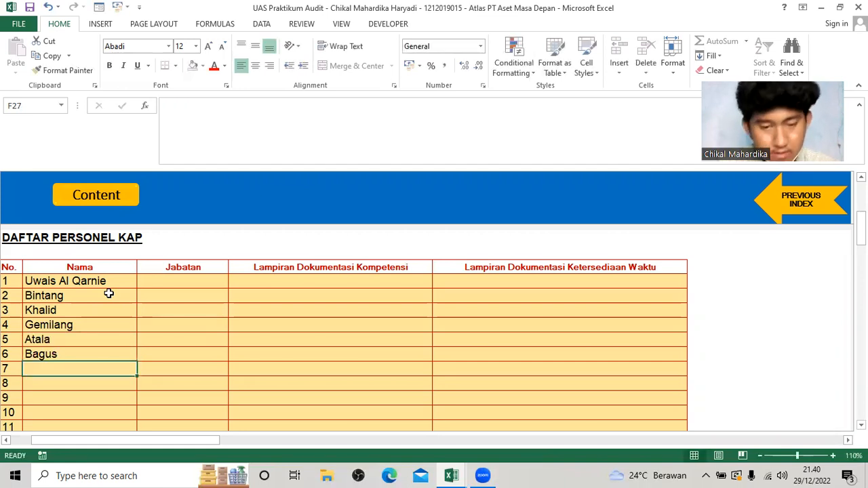
{"action": "type", "text": "Wahyudi"}
{"action": "key", "text": "Return"}
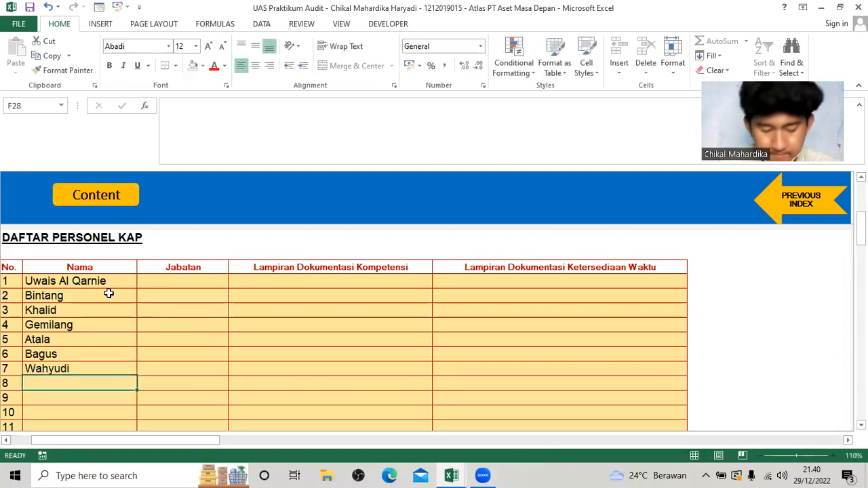
Enter the names of the remaining three staff members in rows 8 to 10 of the Nama column.
{"action": "type", "text": "N"}
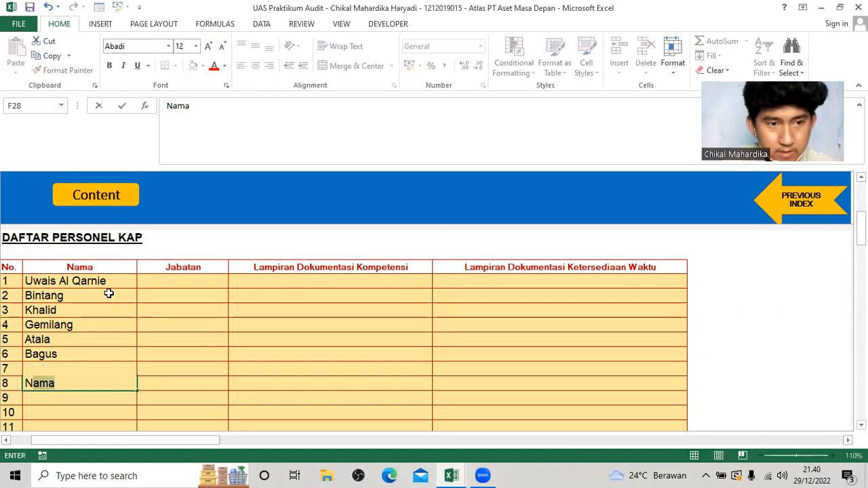
{"action": "type", "text": "irmala"}
{"action": "key", "text": "Return"}
{"action": "type", "text": "Am"}
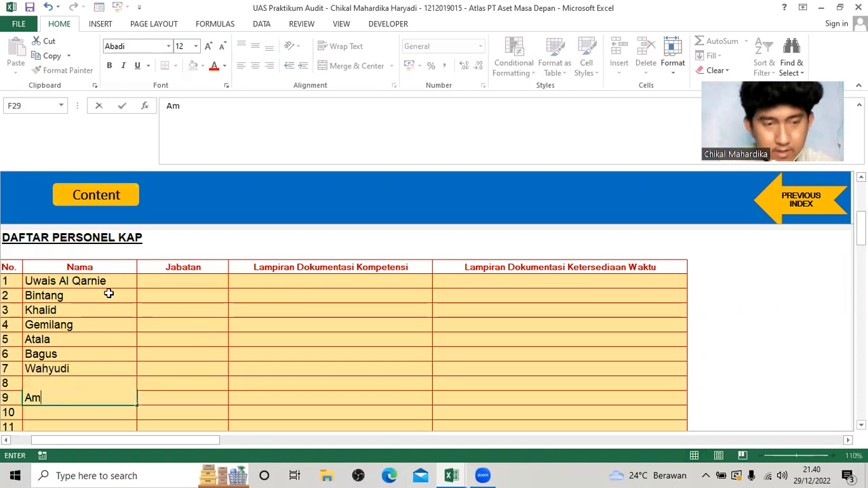
{"action": "type", "text": "ora"}
{"action": "key", "text": "Return"}
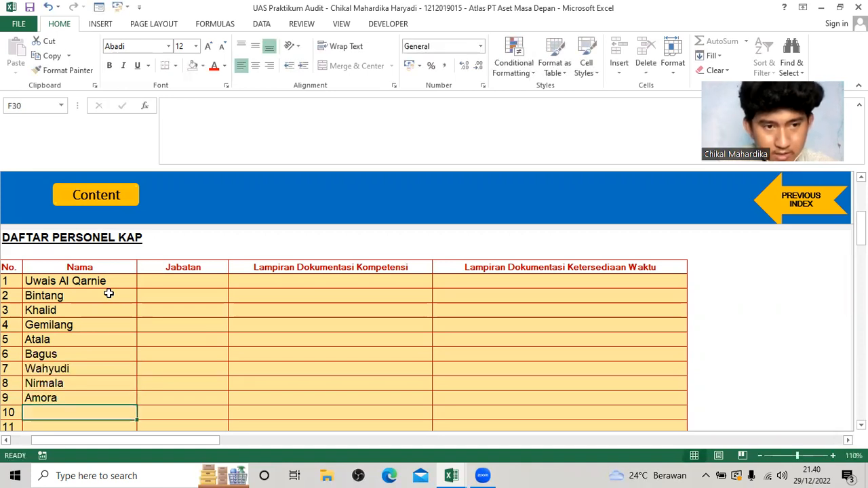
{"action": "type", "text": "Gagas"}
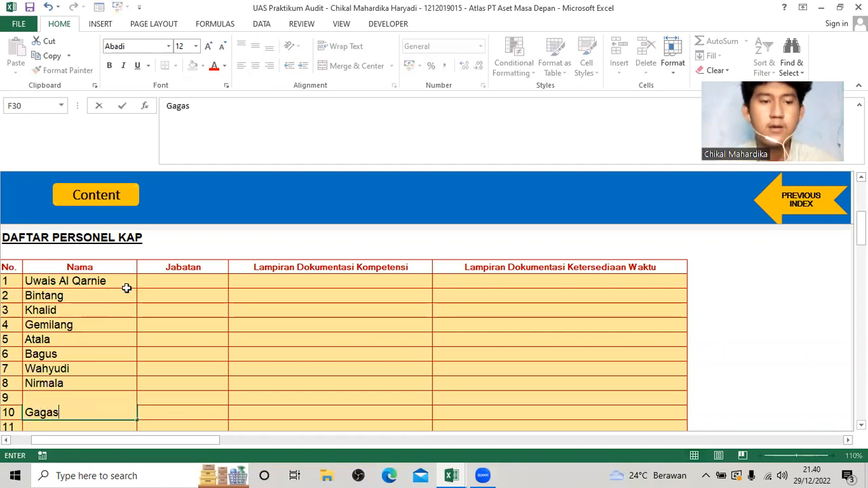
Check the positions in the Personil KAP sheet and set Jabatan to Partner for rows 1 and 2.
{"action": "left_click", "coordinate": [177, 278]}
{"action": "key", "text": "alt+Tab"}
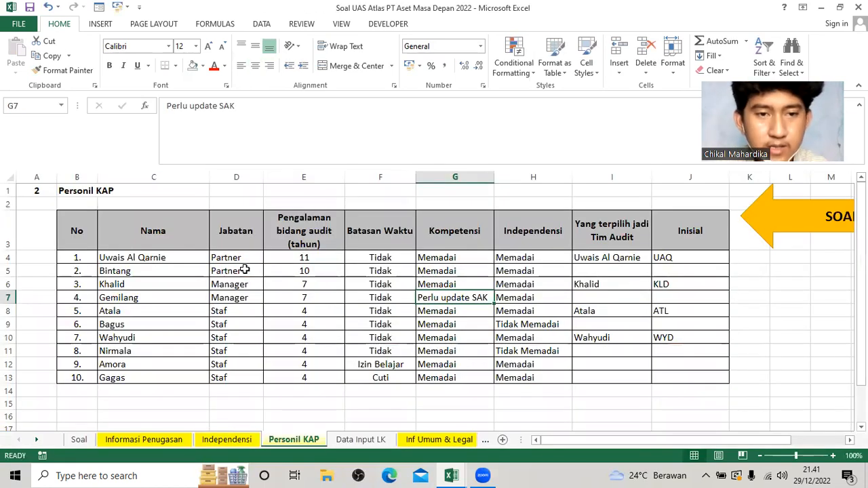
{"action": "key", "text": "alt+Tab"}
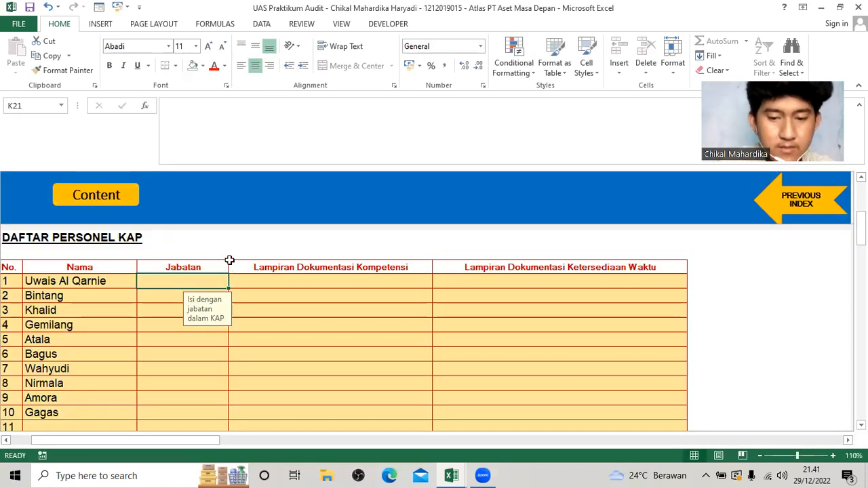
{"action": "type", "text": "Partner"}
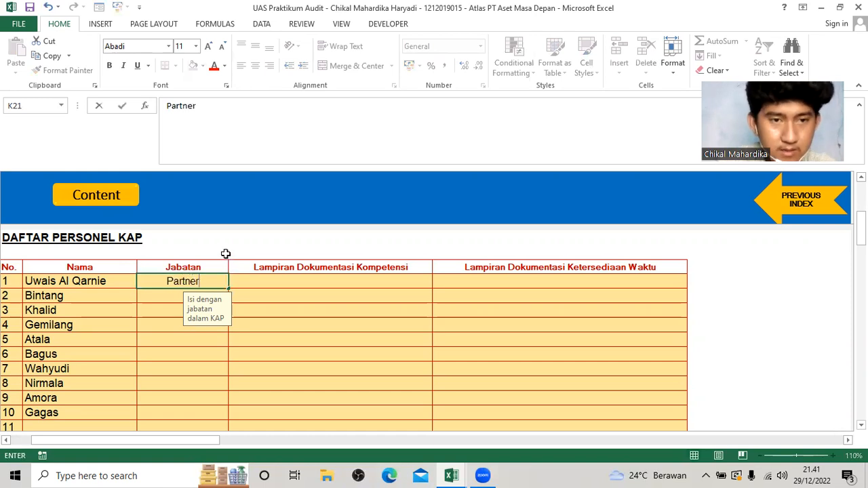
{"action": "key", "text": "ctrl+Return"}
{"action": "key", "text": "ctrl+c"}
{"action": "key", "text": "Down"}
{"action": "key", "text": "ctrl+v"}
{"action": "key", "text": "Down"}
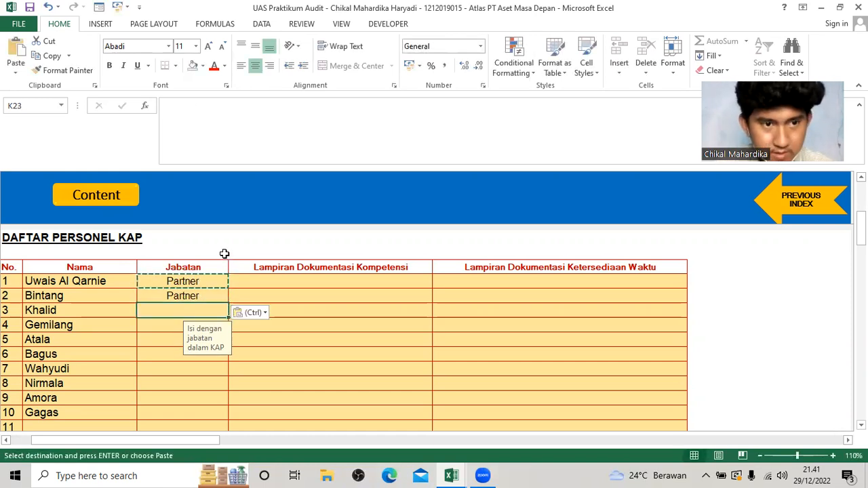
Set Jabatan to Manager for rows 3 and 4 of the personnel table.
{"action": "type", "text": "Manager"}
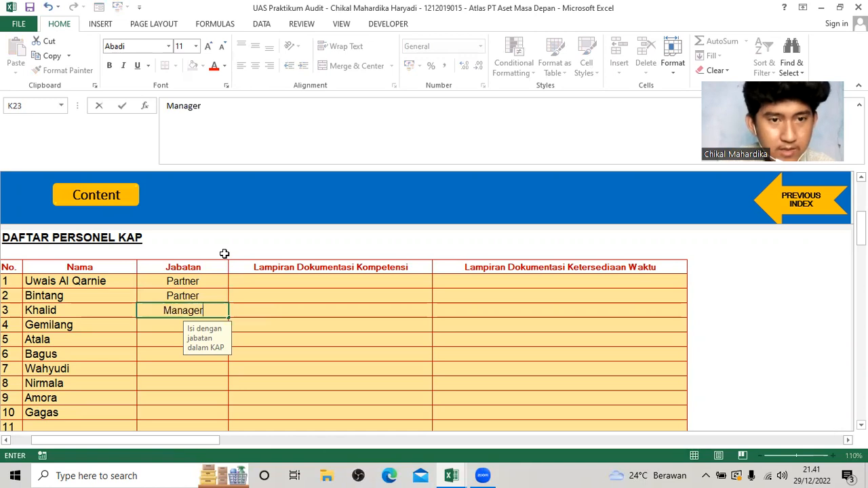
{"action": "key", "text": "ctrl+Return"}
{"action": "key", "text": "ctrl+c"}
{"action": "key", "text": "Down"}
{"action": "key", "text": "ctrl+v"}
{"action": "key", "text": "Down"}
{"action": "key", "text": "Down"}
{"action": "key", "text": "Up"}
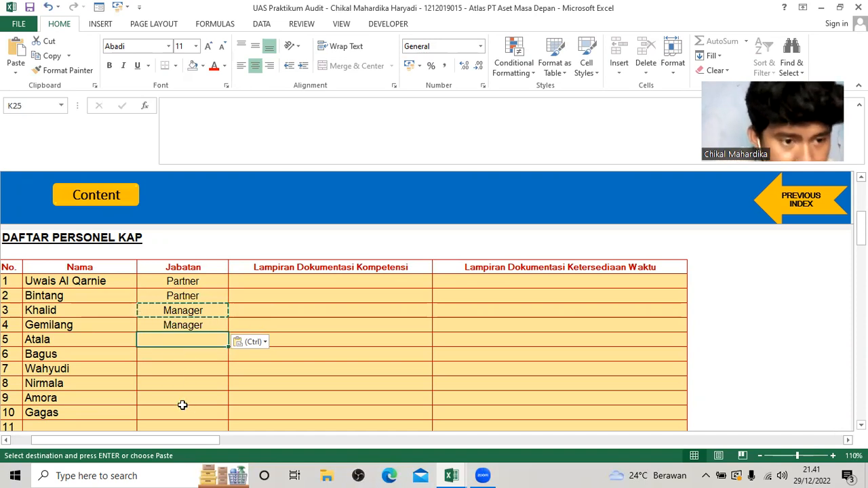
Set Jabatan to Staf in row 5 and copy it to rows 6 to 10.
{"action": "type", "text": "Staf"}
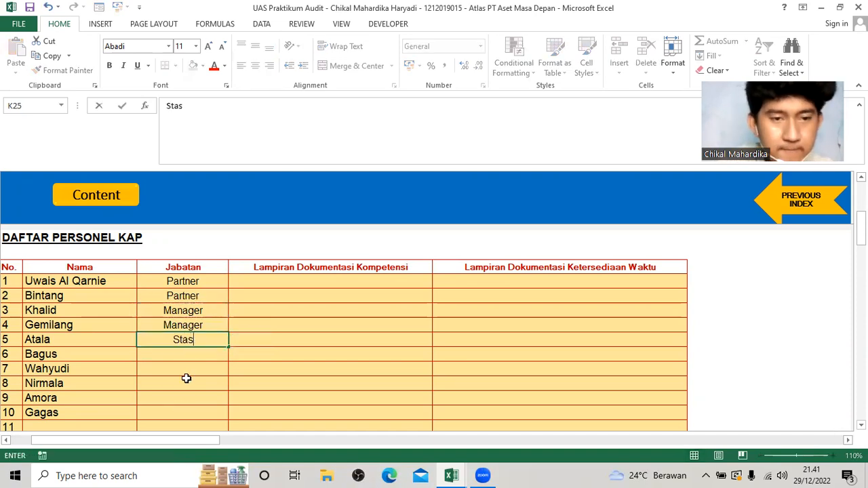
{"action": "key", "text": "ctrl+Return"}
{"action": "key", "text": "ctrl+c"}
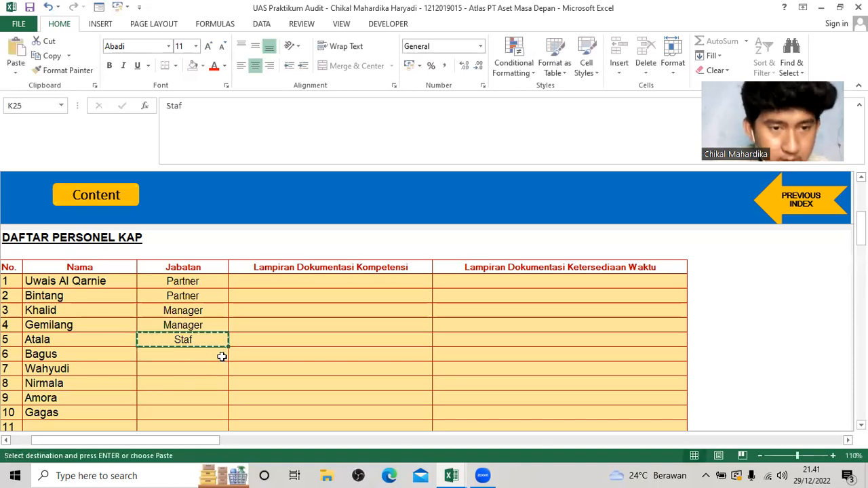
{"action": "left_click_drag", "start_coordinate": [219, 356], "coordinate": [219, 369]}
{"action": "key", "text": "shift+Down"}
{"action": "key", "text": "shift+Down"}
{"action": "key", "text": "shift+Down"}
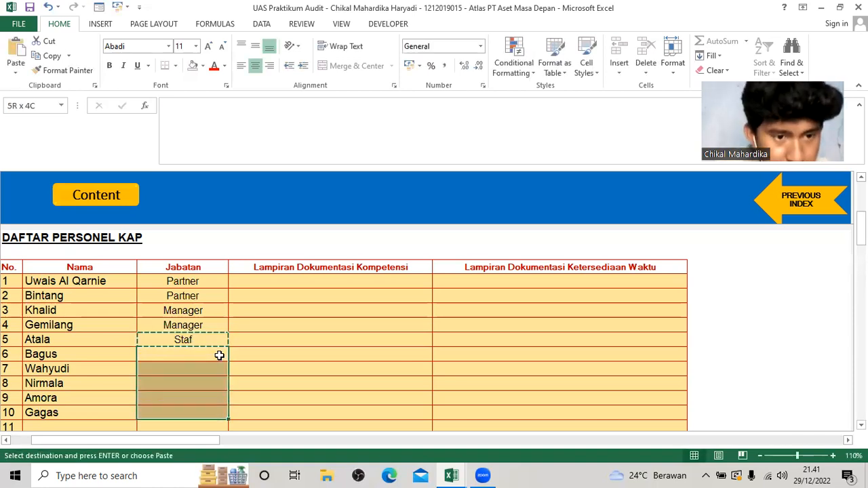
{"action": "key", "text": "ctrl+v"}
{"action": "left_click", "coordinate": [254, 349]}
{"action": "key", "text": "Escape"}
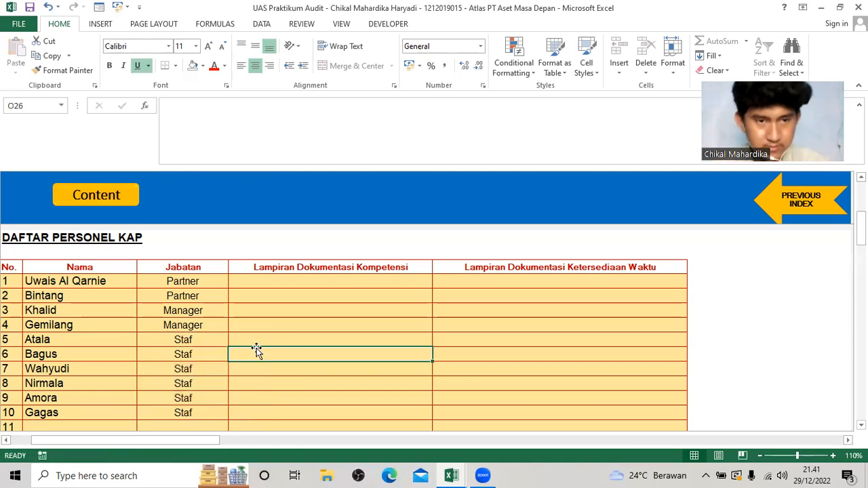
Examine the columns of the Analisis Kompetensi Personel KAP table to see what has to be filled in.
{"action": "scroll", "coordinate": [251, 347], "scroll_direction": "down", "scroll_amount": 8}
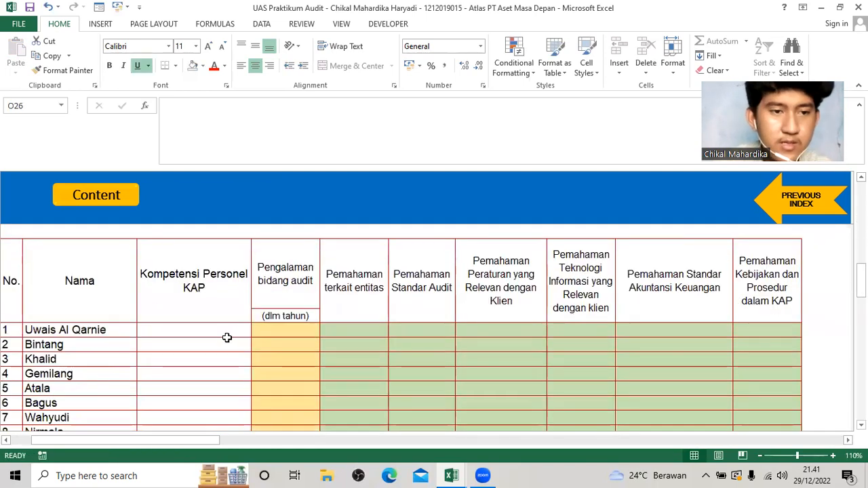
{"action": "scroll", "coordinate": [227, 337], "scroll_direction": "up", "scroll_amount": 1}
{"action": "scroll", "coordinate": [222, 337], "scroll_direction": "down", "scroll_amount": 1}
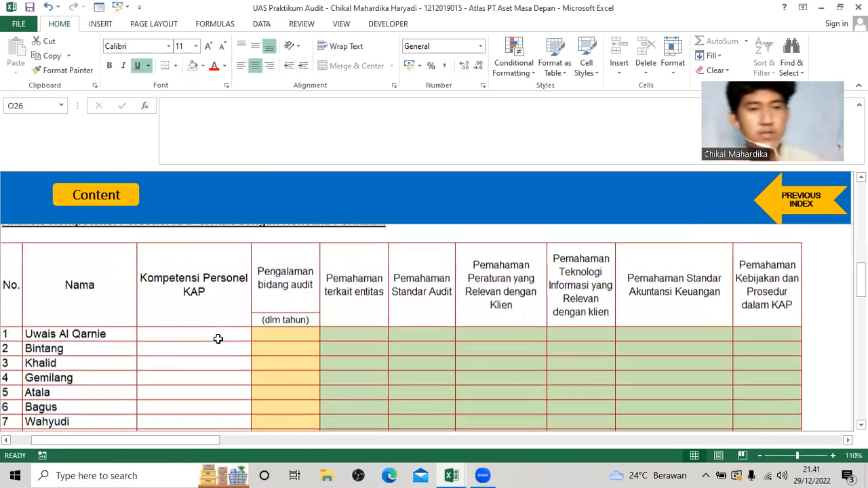
{"action": "scroll", "coordinate": [220, 338], "scroll_direction": "up", "scroll_amount": 1}
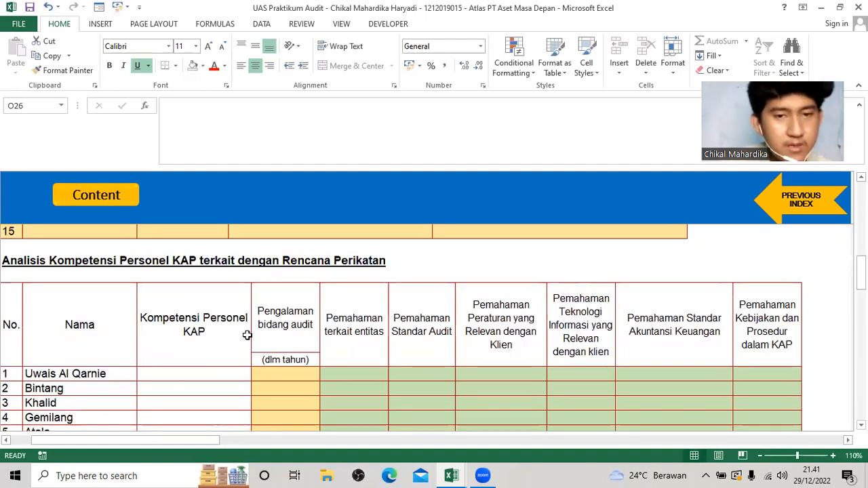
{"action": "scroll", "coordinate": [250, 342], "scroll_direction": "down", "scroll_amount": 1}
{"action": "scroll", "coordinate": [211, 299], "scroll_direction": "down", "scroll_amount": 1}
{"action": "scroll", "coordinate": [199, 273], "scroll_direction": "up", "scroll_amount": 1}
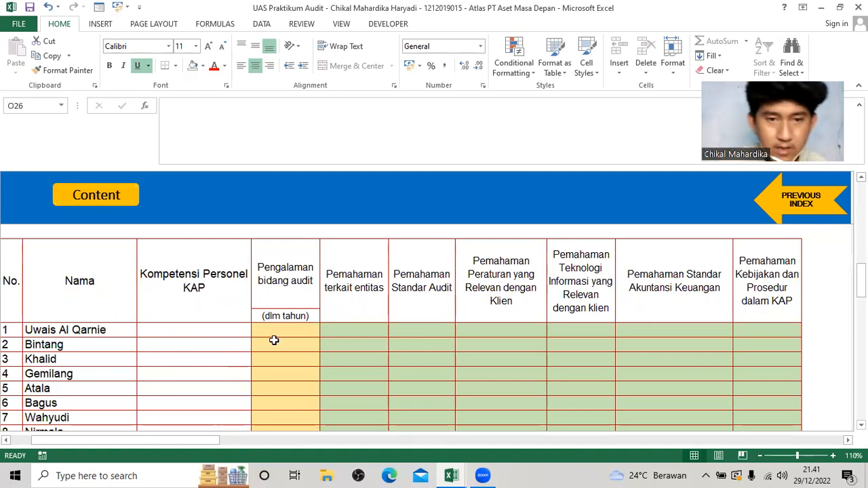
{"action": "scroll", "coordinate": [274, 339], "scroll_direction": "down", "scroll_amount": 1}
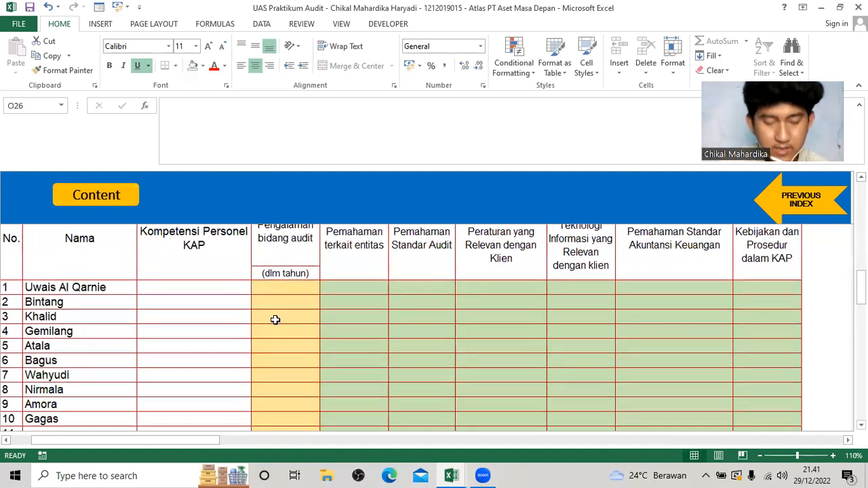
{"action": "left_click", "coordinate": [357, 287]}
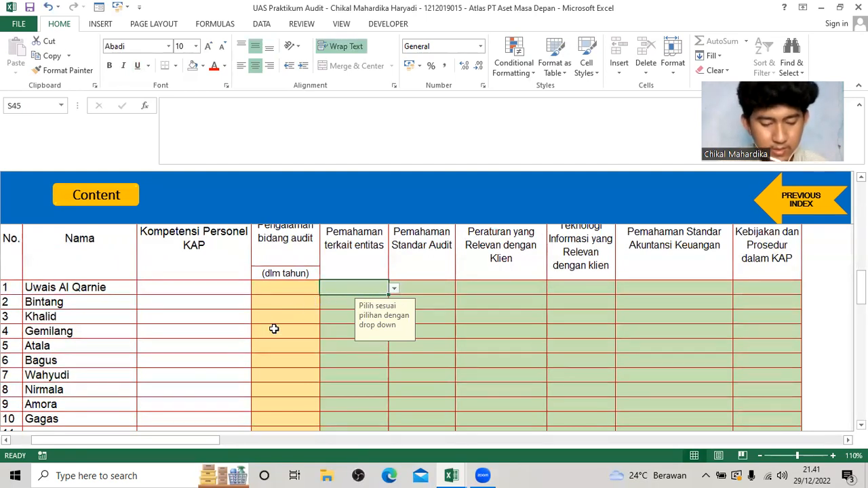
{"action": "scroll", "coordinate": [252, 349], "scroll_direction": "up", "scroll_amount": 1}
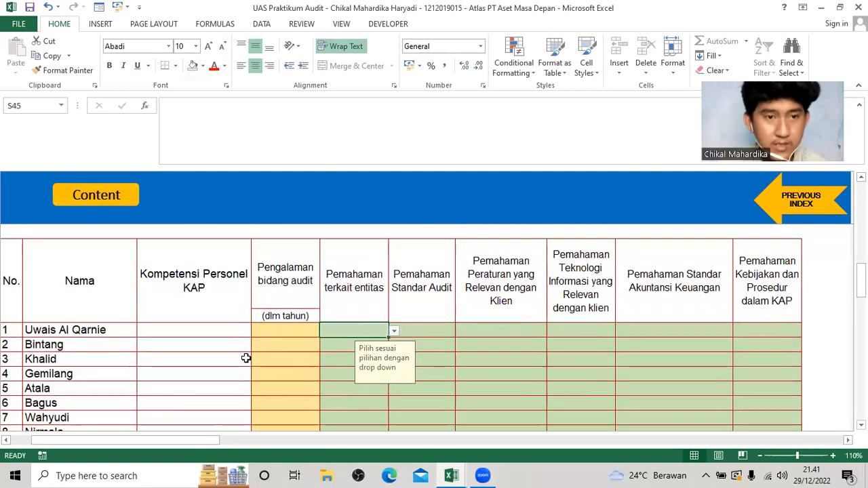
{"action": "scroll", "coordinate": [246, 358], "scroll_direction": "up", "scroll_amount": 1}
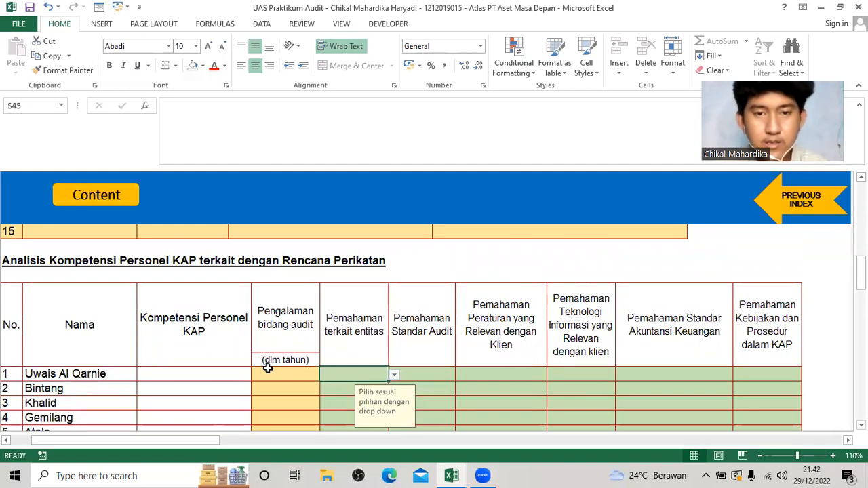
Consult the Kompetensi entry of the manager in row 4 on the Personil KAP sheet of the Soal UAS workbook.
{"action": "key", "text": "alt+Tab"}
{"action": "left_click", "coordinate": [245, 299]}
{"action": "left_click", "coordinate": [430, 298]}
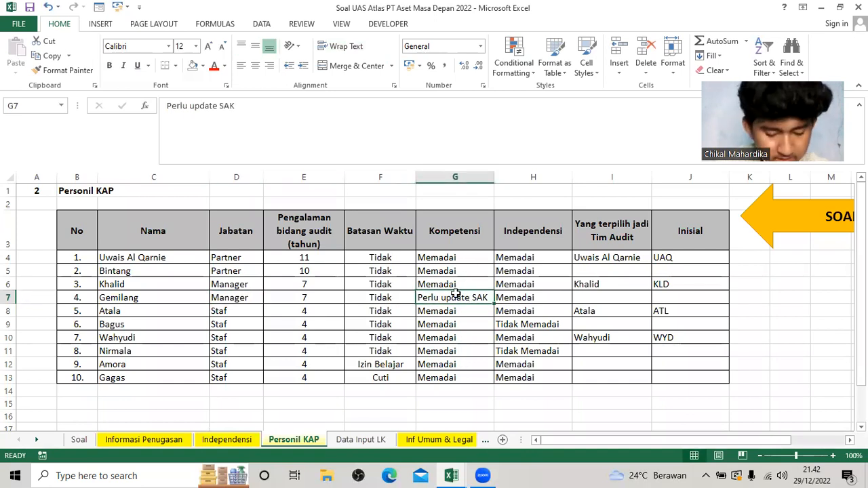
{"action": "key", "text": "alt+Tab"}
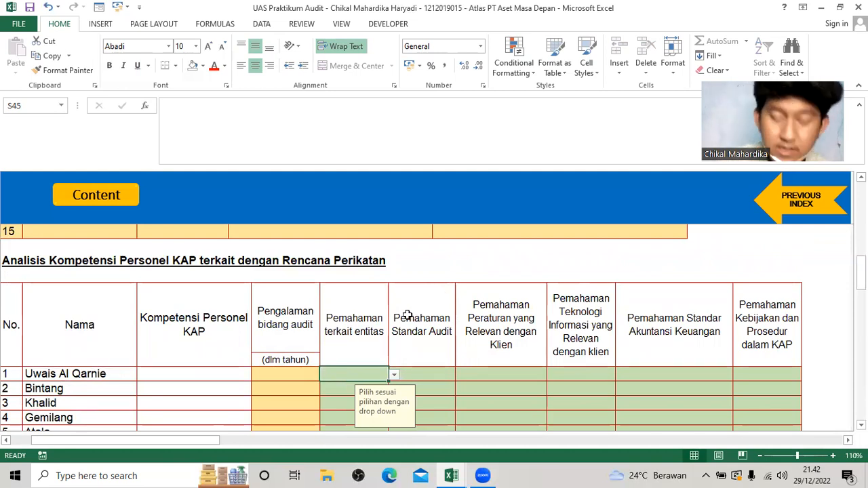
Set Pemahaman Standar Akuntansi Keuangan to Tidak Memadai in row 4 and check it against that manager's Kompetensi entry in the Soal UAS workbook.
{"action": "scroll", "coordinate": [509, 332], "scroll_direction": "down", "scroll_amount": 1}
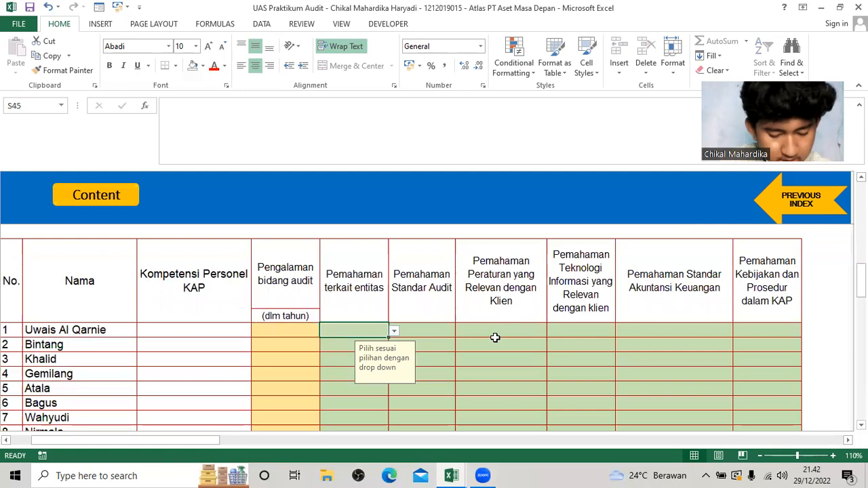
{"action": "scroll", "coordinate": [495, 338], "scroll_direction": "down", "scroll_amount": 1}
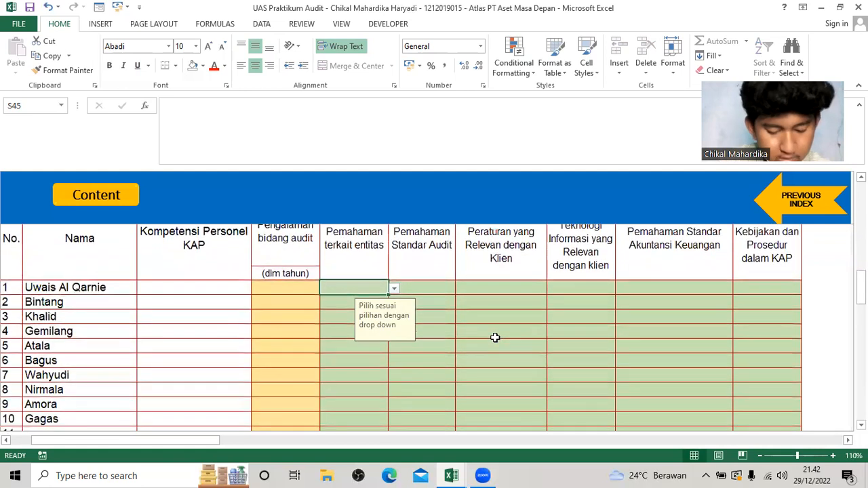
{"action": "left_click", "coordinate": [660, 321]}
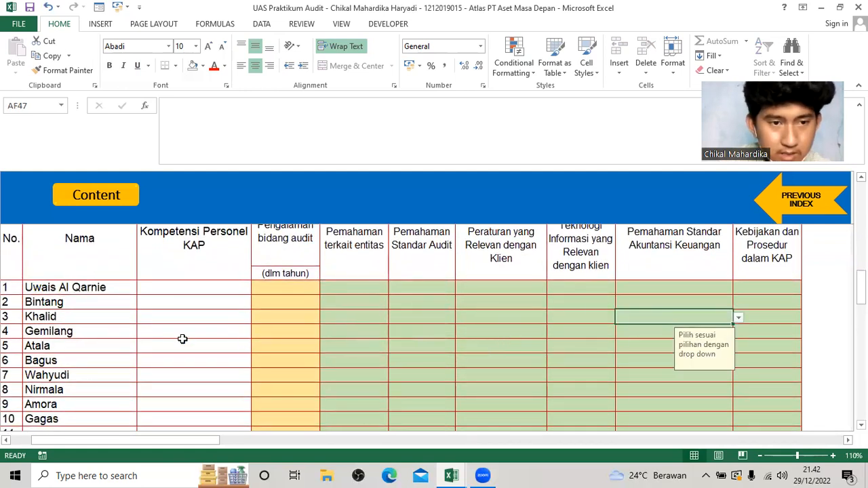
{"action": "left_click", "coordinate": [193, 339]}
{"action": "left_click", "coordinate": [205, 332]}
{"action": "left_click", "coordinate": [581, 331]}
{"action": "left_click", "coordinate": [659, 332]}
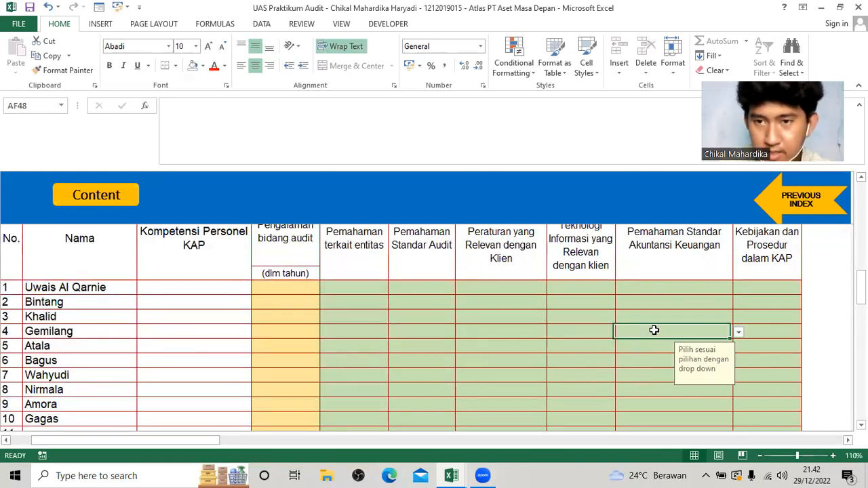
{"action": "scroll", "coordinate": [684, 294], "scroll_direction": "up", "scroll_amount": 1}
{"action": "scroll", "coordinate": [688, 304], "scroll_direction": "down", "scroll_amount": 1}
{"action": "left_click", "coordinate": [736, 330]}
{"action": "left_click", "coordinate": [701, 350]}
{"action": "key", "text": "alt+Tab"}
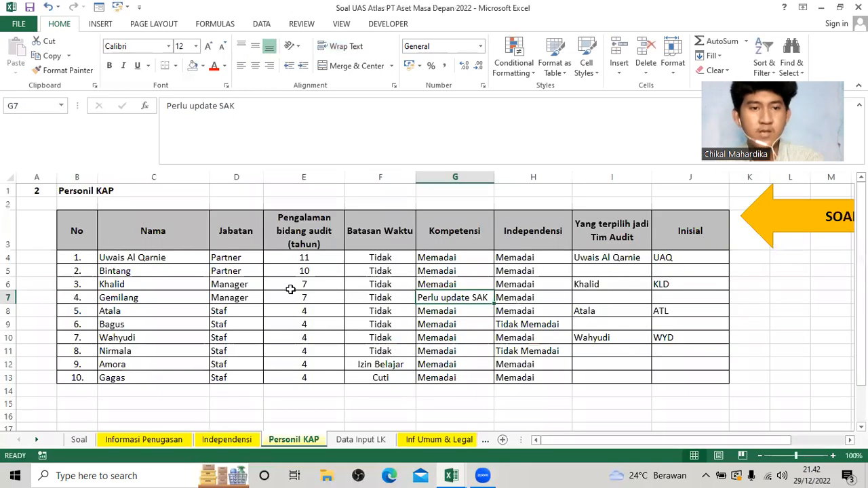
{"action": "left_click", "coordinate": [168, 299]}
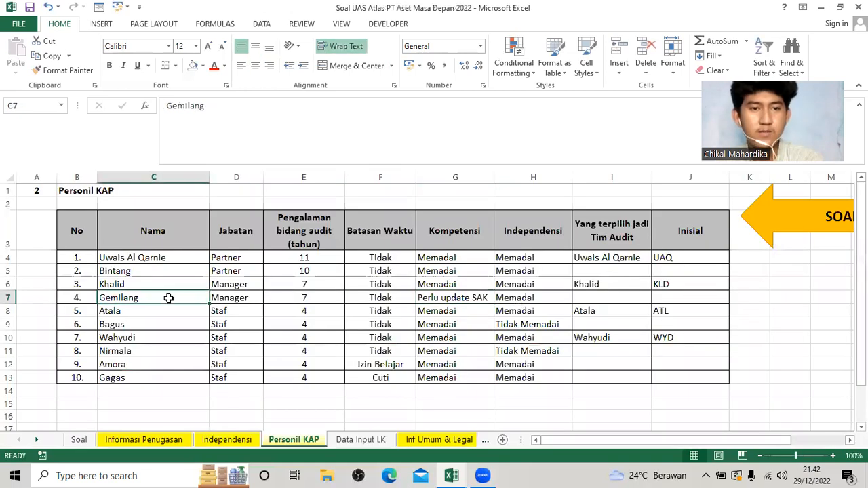
{"action": "left_click", "coordinate": [461, 299]}
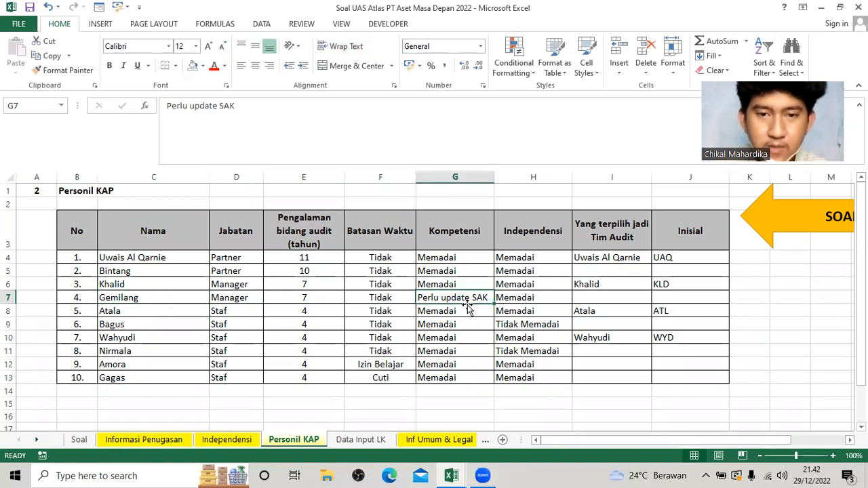
{"action": "key", "text": "alt+Tab"}
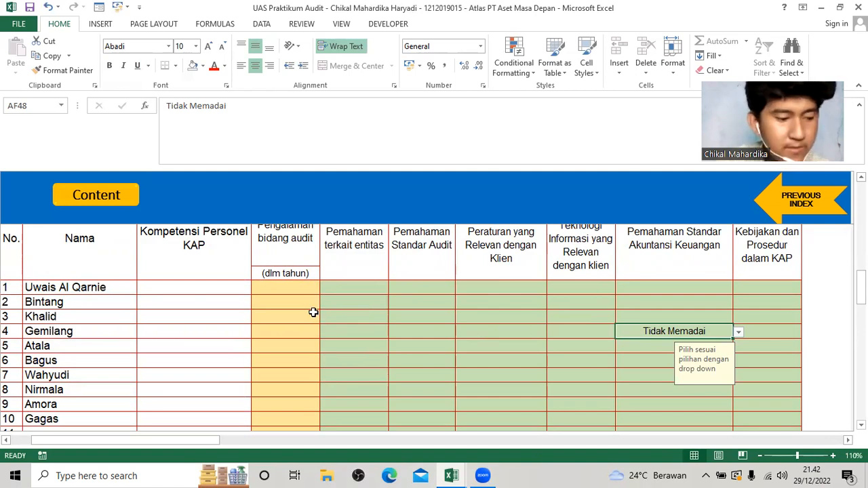
Enter the audit experience in years for rows 1 to 4 of the competency table as 11, 10, 7 and 7.
{"action": "left_click", "coordinate": [297, 288]}
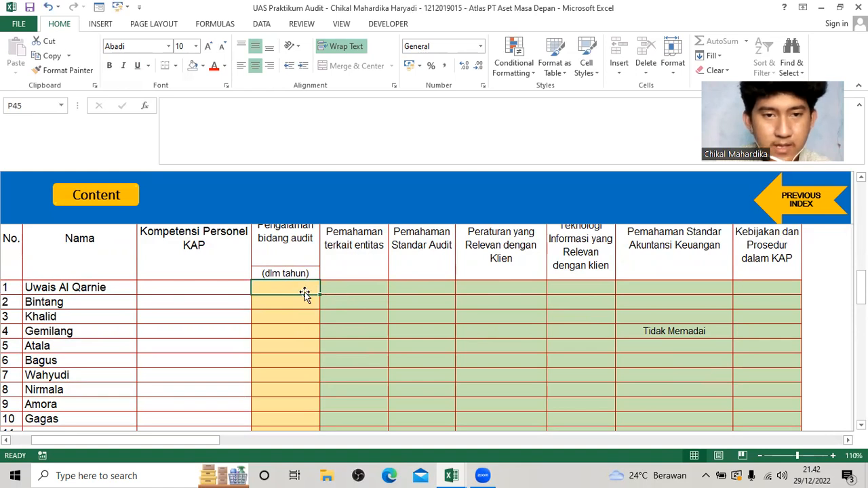
{"action": "scroll", "coordinate": [304, 295], "scroll_direction": "up", "scroll_amount": 1}
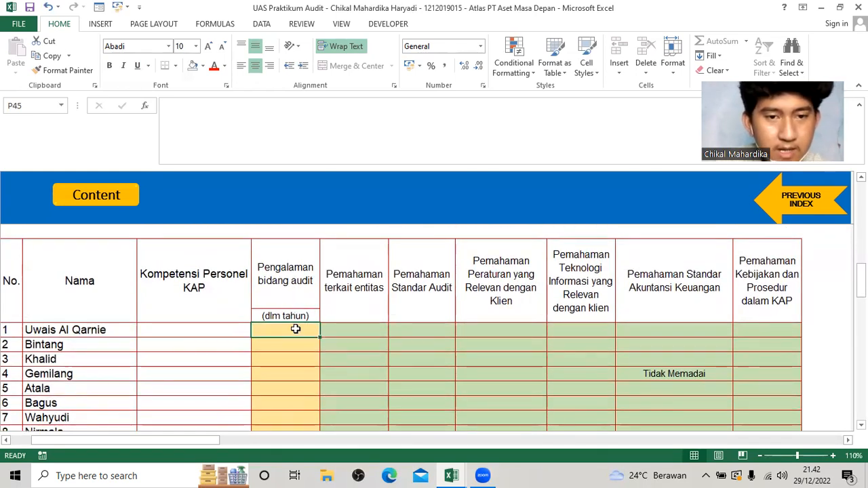
{"action": "scroll", "coordinate": [299, 327], "scroll_direction": "down", "scroll_amount": 1}
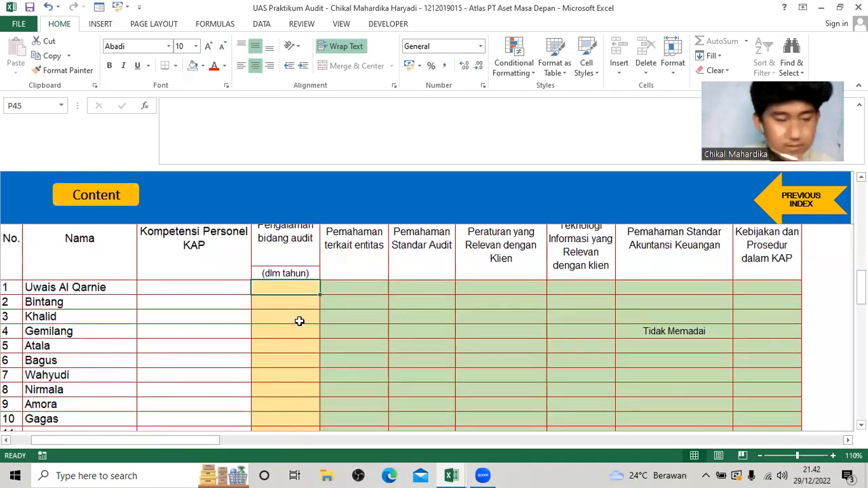
{"action": "type", "text": "11"}
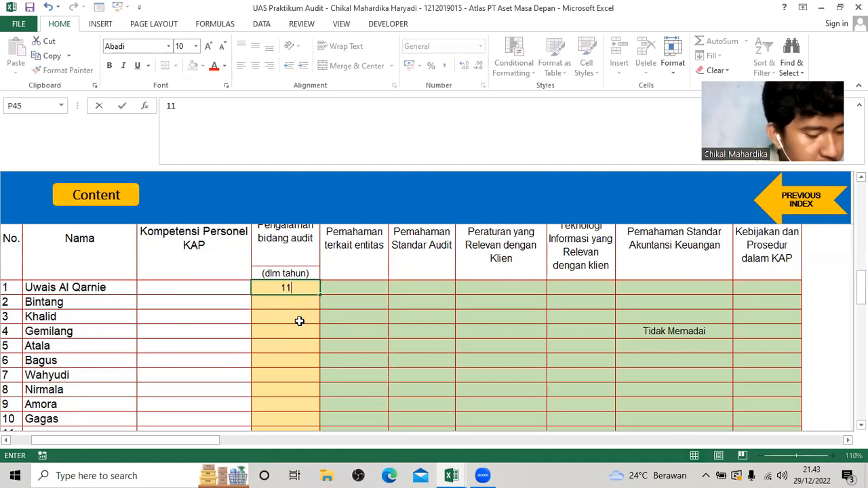
{"action": "key", "text": "Return"}
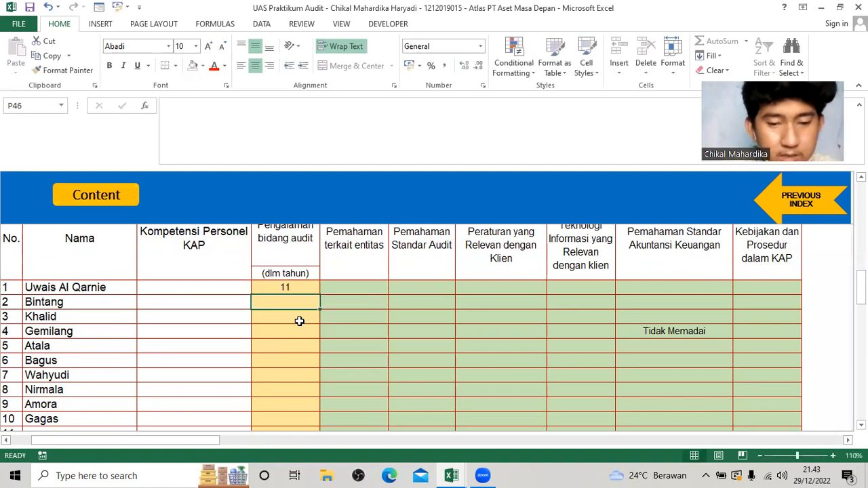
{"action": "type", "text": "10"}
{"action": "key", "text": "Return"}
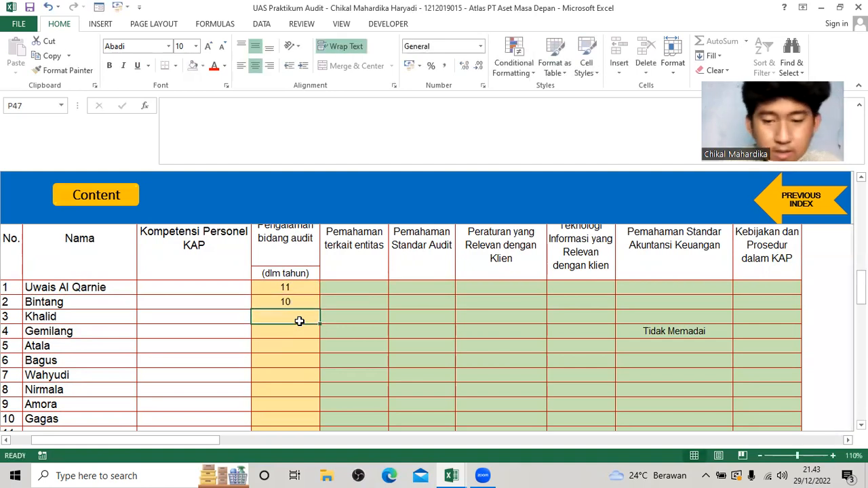
{"action": "type", "text": "7"}
{"action": "key", "text": "Return"}
{"action": "type", "text": "7"}
{"action": "key", "text": "Return"}
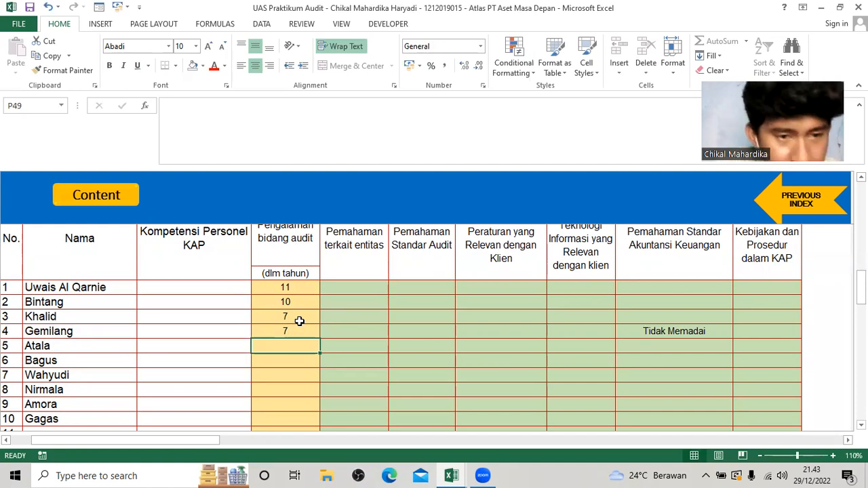
Enter 4 years of audit experience in row 5 and copy it to rows 6 to 10.
{"action": "type", "text": "4"}
{"action": "key", "text": "Return"}
{"action": "key", "text": "Up"}
{"action": "key", "text": "ctrl+c"}
{"action": "key", "text": "Down"}
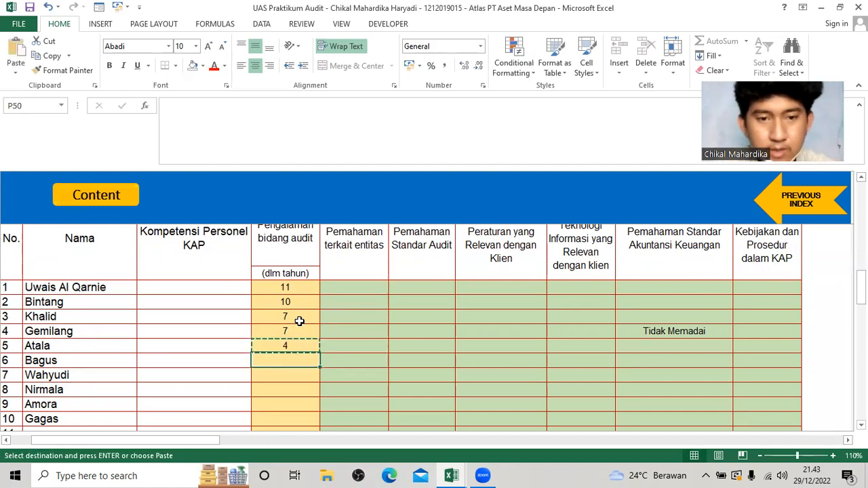
{"action": "key", "text": "shift+Down"}
{"action": "key", "text": "shift+Down"}
{"action": "key", "text": "shift+Down"}
{"action": "key", "text": "shift+Down"}
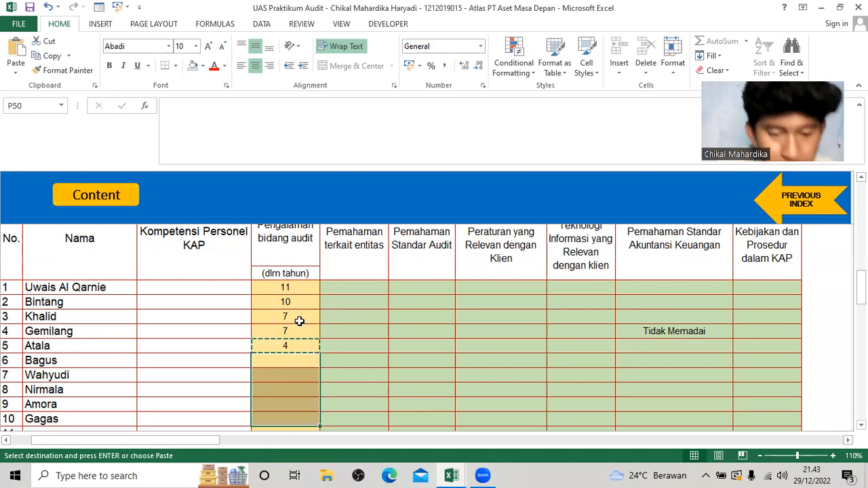
{"action": "key", "text": "ctrl+v"}
Set Pemahaman terkait entitas, Standar Audit and Peraturan yang Relevan dengan Klien to Memadai in row 1.
{"action": "left_click", "coordinate": [333, 287]}
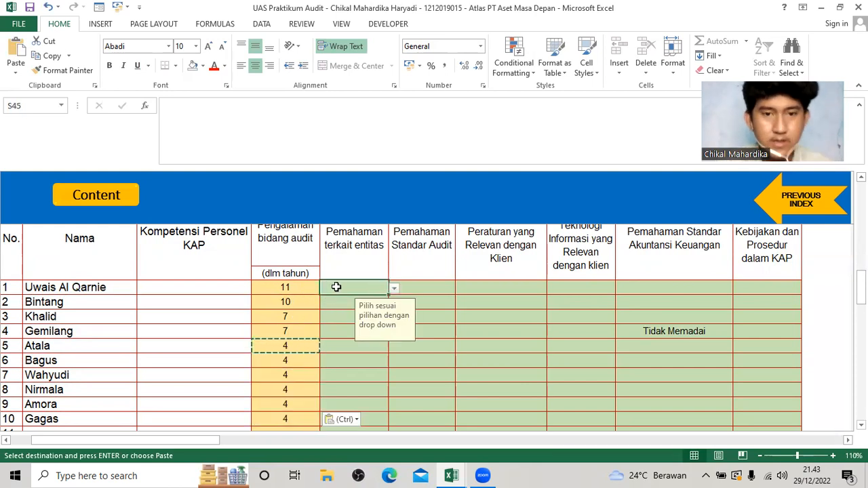
{"action": "scroll", "coordinate": [310, 305], "scroll_direction": "down", "scroll_amount": 2}
{"action": "key", "text": "Escape"}
{"action": "scroll", "coordinate": [340, 325], "scroll_direction": "up", "scroll_amount": 2}
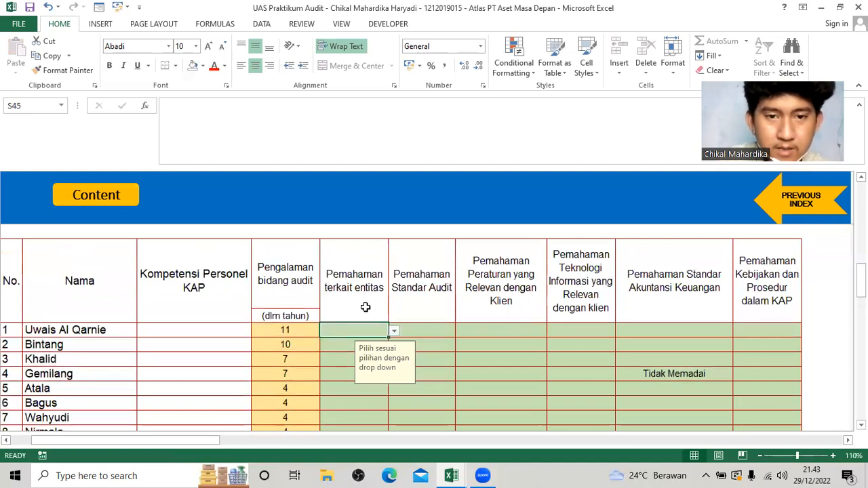
{"action": "left_click", "coordinate": [393, 331]}
{"action": "left_click", "coordinate": [373, 337]}
{"action": "left_click", "coordinate": [440, 327]}
{"action": "left_click", "coordinate": [461, 331]}
{"action": "left_click", "coordinate": [430, 337]}
{"action": "left_click", "coordinate": [494, 333]}
{"action": "left_click", "coordinate": [551, 331]}
{"action": "left_click", "coordinate": [528, 339]}
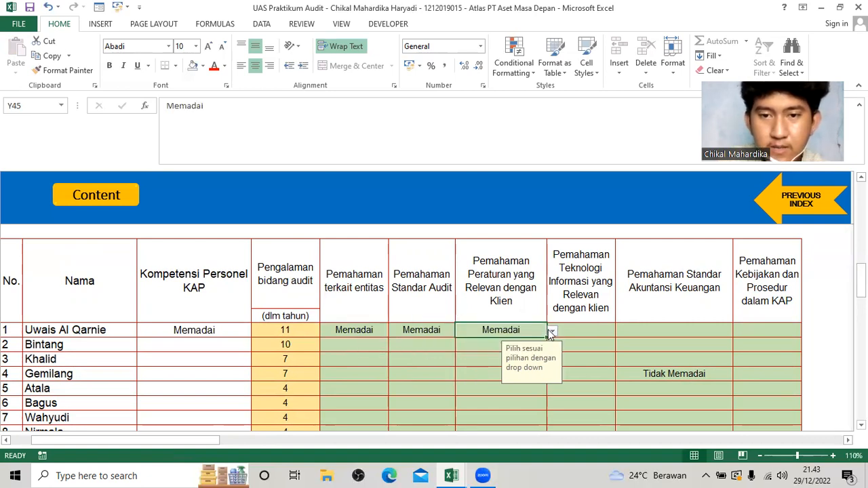
Set row 1's understanding of Teknologi Informasi, Standar Akuntansi Keuangan and Kebijakan dan Prosedur dalam KAP to Memadai.
{"action": "left_click", "coordinate": [580, 331]}
{"action": "left_click", "coordinate": [619, 330]}
{"action": "left_click", "coordinate": [609, 341]}
{"action": "left_click", "coordinate": [719, 330]}
{"action": "left_click", "coordinate": [738, 331]}
{"action": "left_click", "coordinate": [719, 341]}
{"action": "left_click", "coordinate": [766, 325]}
{"action": "left_click", "coordinate": [807, 331]}
{"action": "left_click", "coordinate": [759, 341]}
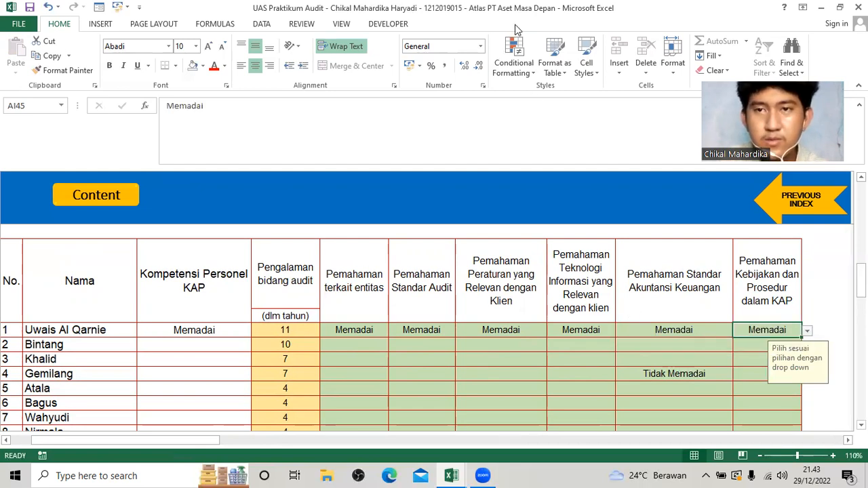
Review the completed competency table, especially the Kompetensi Personel KAP result in row 4.
{"action": "left_click", "coordinate": [514, 24]}
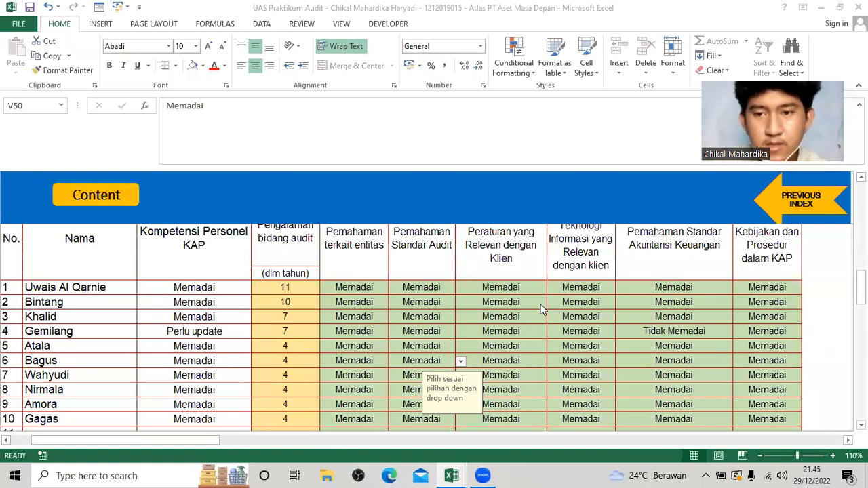
{"action": "scroll", "coordinate": [562, 319], "scroll_direction": "down", "scroll_amount": 1}
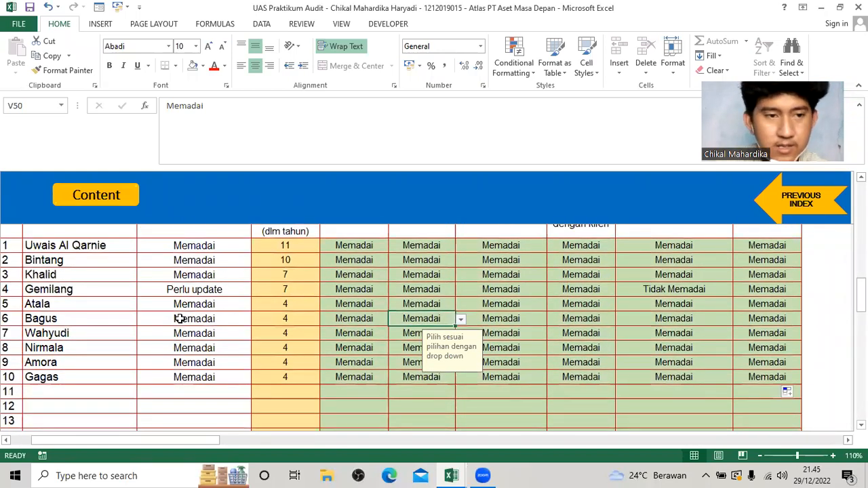
{"action": "scroll", "coordinate": [178, 319], "scroll_direction": "up", "scroll_amount": 1}
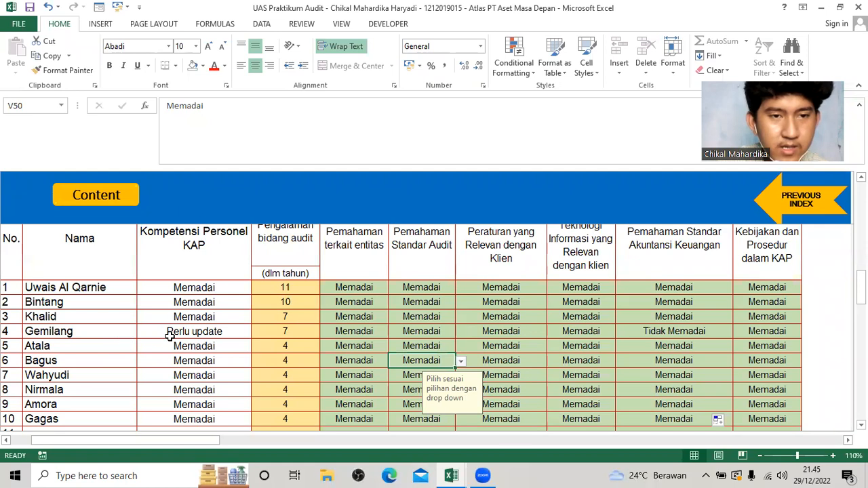
{"action": "scroll", "coordinate": [183, 309], "scroll_direction": "up", "scroll_amount": 1}
{"action": "left_click", "coordinate": [196, 376]}
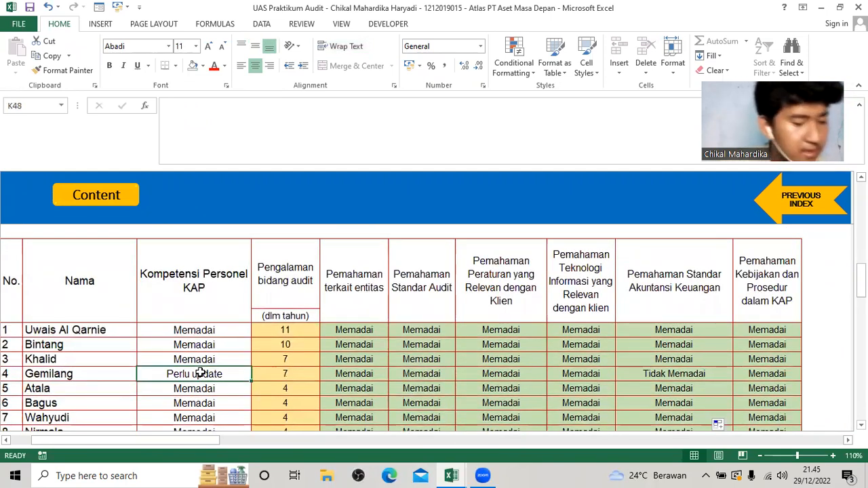
Consult Batasan Waktu on the Personil KAP sheet of the Soal UAS workbook and set Cuti to Ya in row 10 of the Ketersediaan Waktu table.
{"action": "scroll", "coordinate": [200, 372], "scroll_direction": "down", "scroll_amount": 5}
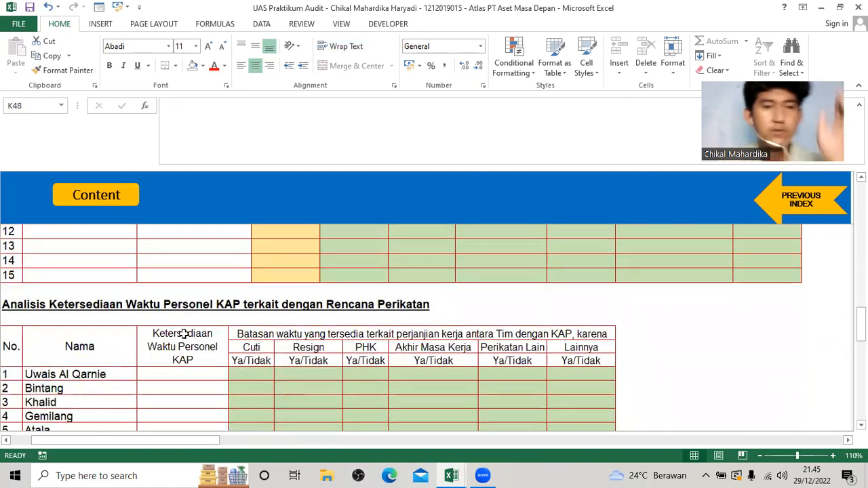
{"action": "scroll", "coordinate": [196, 334], "scroll_direction": "down", "scroll_amount": 1}
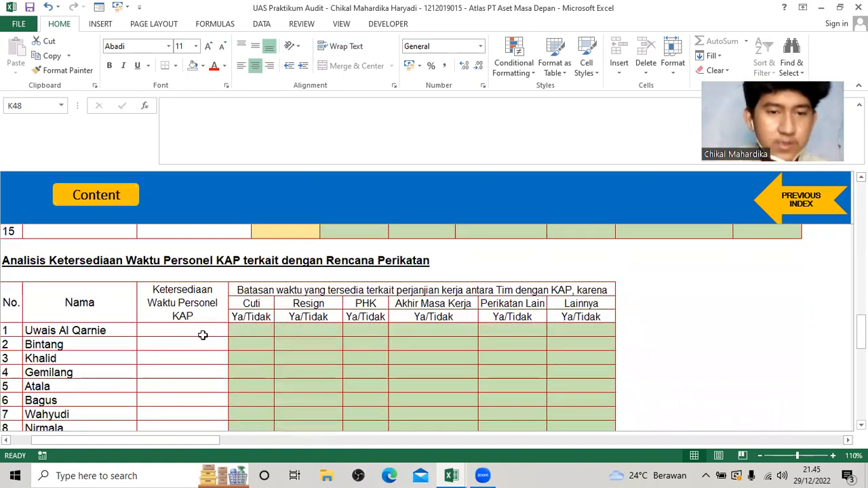
{"action": "key", "text": "alt+Tab"}
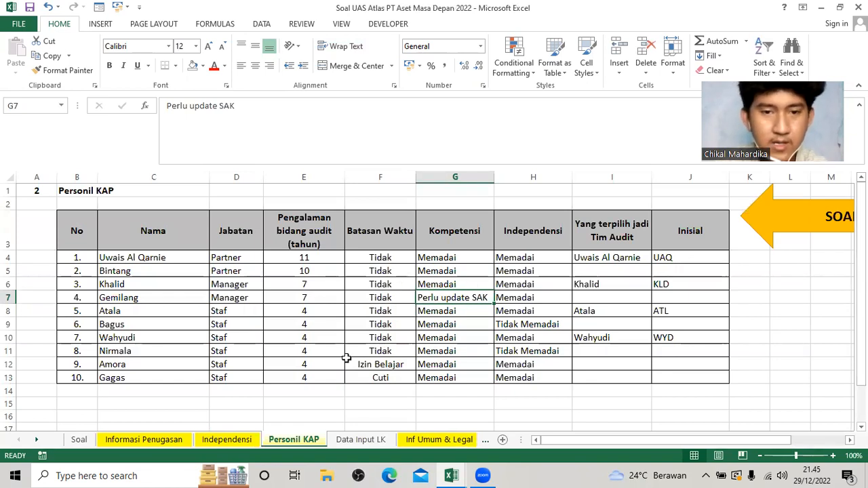
{"action": "key", "text": "alt+Tab"}
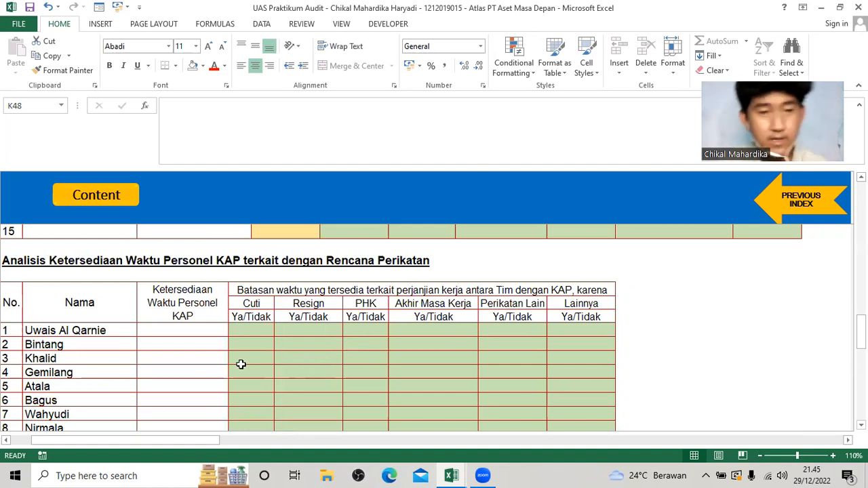
{"action": "scroll", "coordinate": [240, 362], "scroll_direction": "down", "scroll_amount": 1}
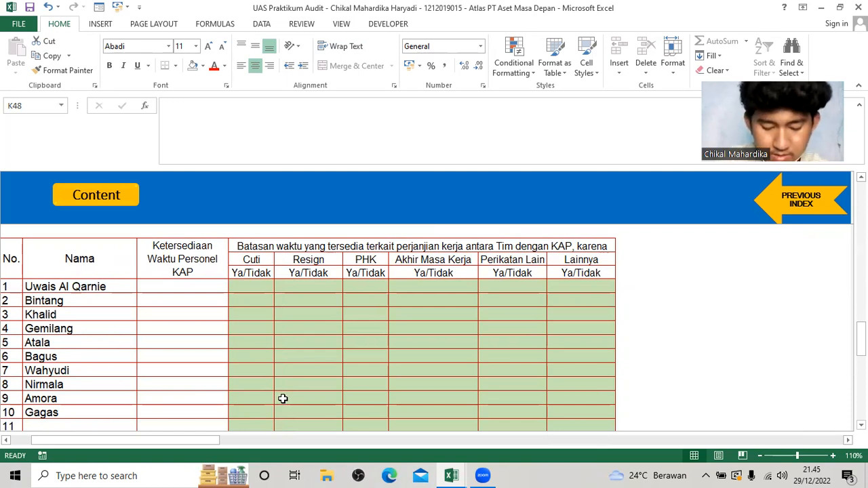
{"action": "left_click", "coordinate": [246, 411]}
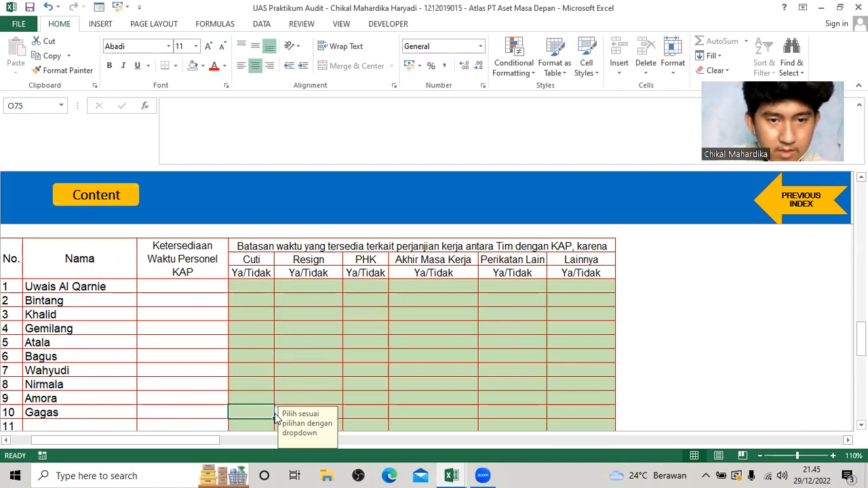
{"action": "scroll", "coordinate": [279, 372], "scroll_direction": "down", "scroll_amount": 1}
{"action": "left_click", "coordinate": [279, 371]}
{"action": "left_click", "coordinate": [267, 384]}
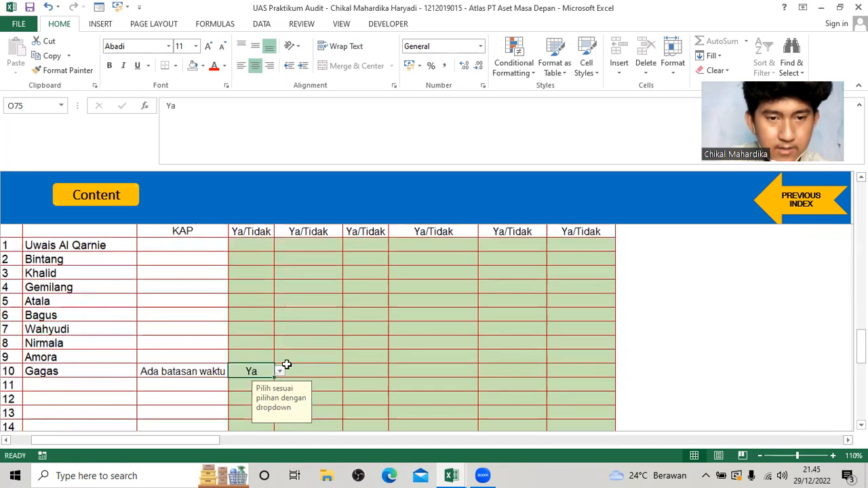
Set Lainnya to Ya in row 9 of the Ketersediaan Waktu table.
{"action": "scroll", "coordinate": [372, 362], "scroll_direction": "up", "scroll_amount": 1}
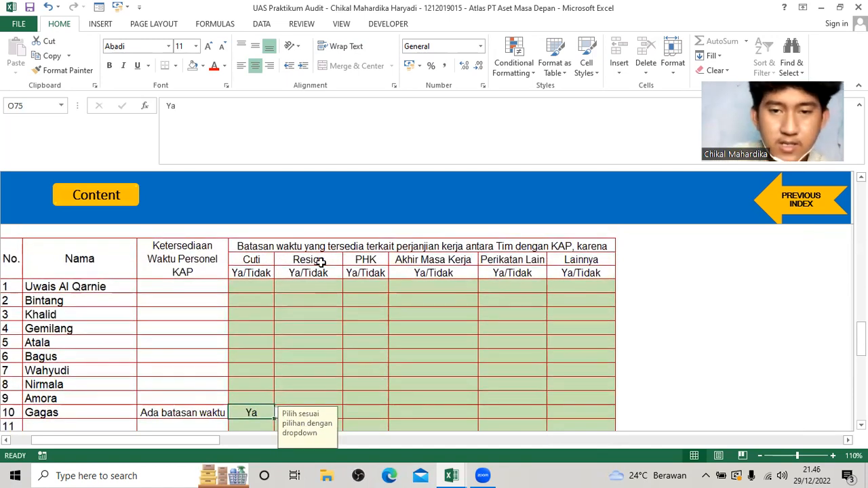
{"action": "left_click", "coordinate": [584, 396]}
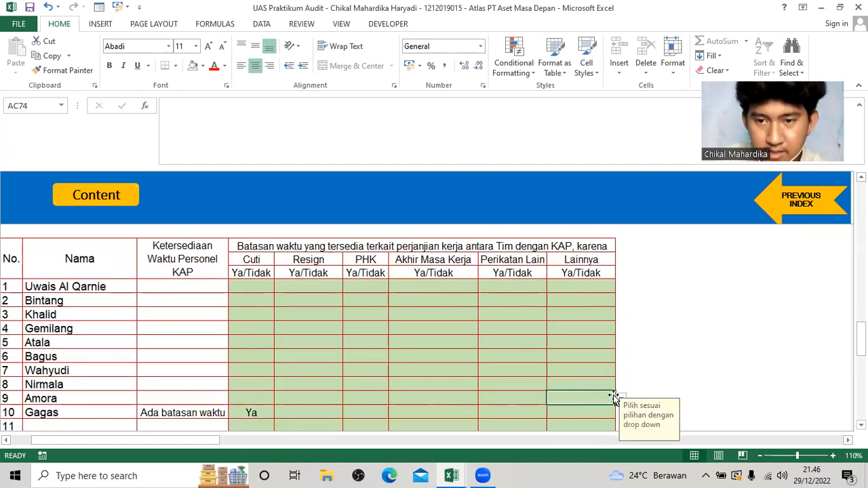
{"action": "scroll", "coordinate": [614, 397], "scroll_direction": "down", "scroll_amount": 1}
{"action": "left_click", "coordinate": [620, 356]}
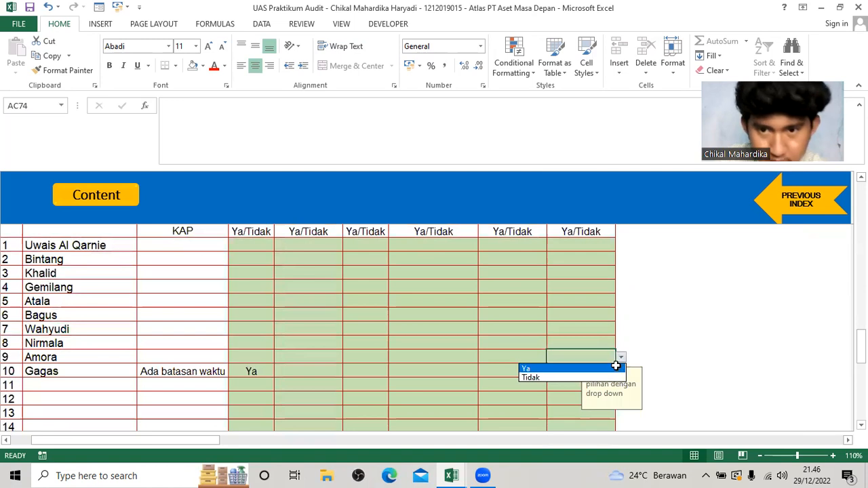
{"action": "left_click", "coordinate": [615, 369]}
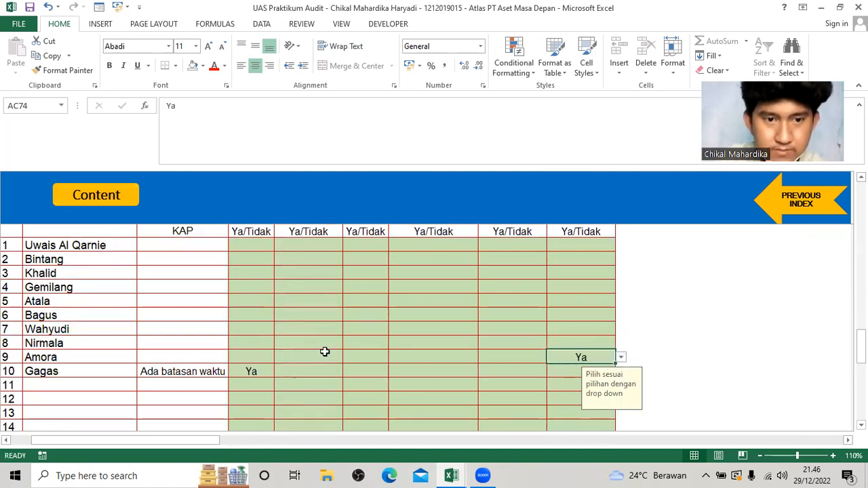
Set Cuti to Tidak for rows 1 to 9 of the Ketersediaan Waktu table.
{"action": "left_click", "coordinate": [278, 356]}
{"action": "left_click", "coordinate": [256, 357]}
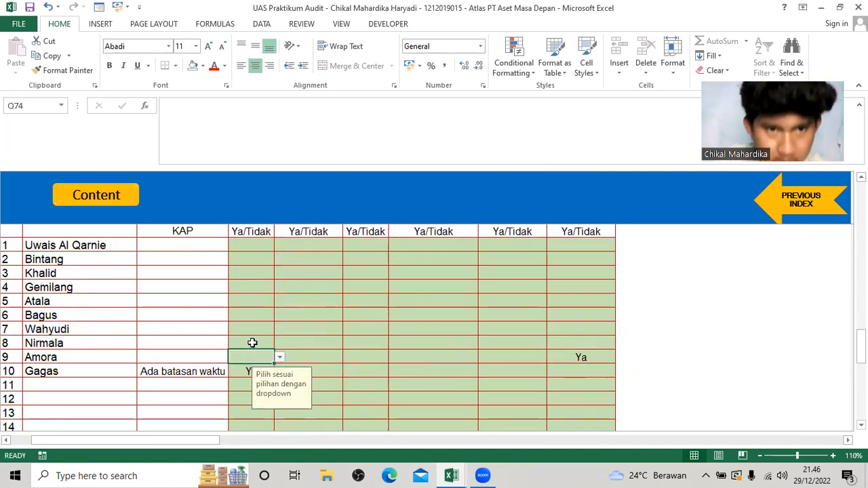
{"action": "scroll", "coordinate": [252, 339], "scroll_direction": "up", "scroll_amount": 1}
{"action": "left_click", "coordinate": [251, 286]}
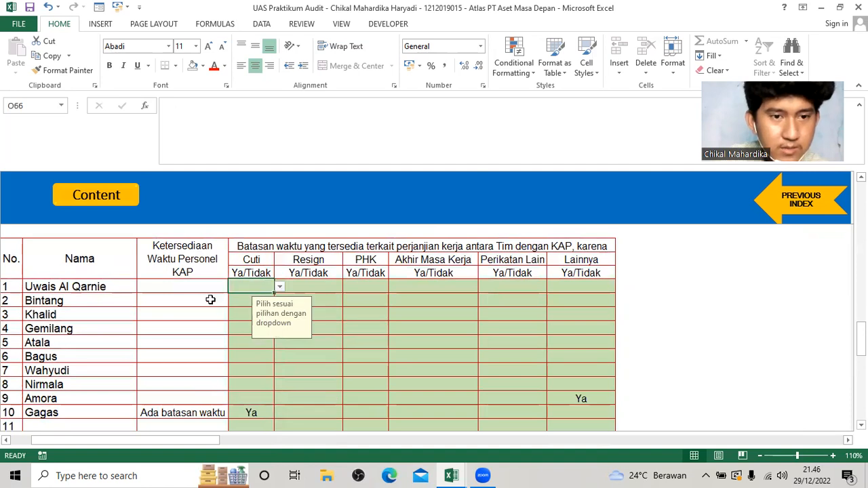
{"action": "left_click", "coordinate": [279, 287]}
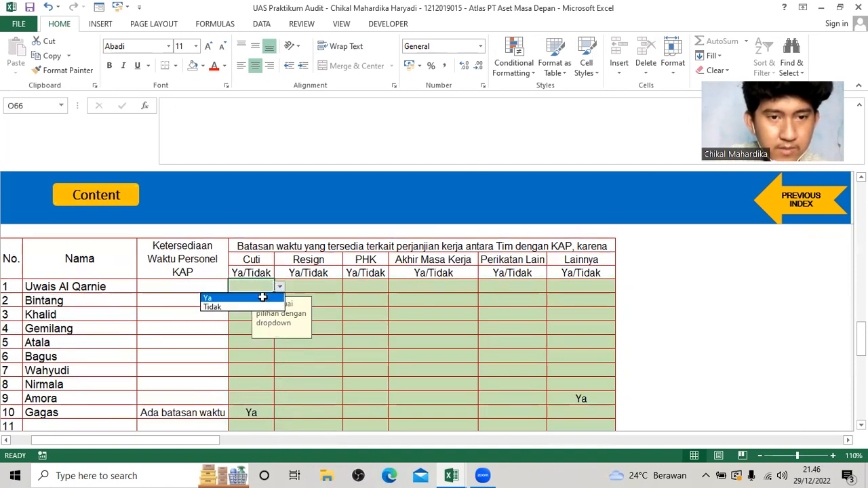
{"action": "left_click", "coordinate": [262, 297]}
{"action": "left_click_drag", "start_coordinate": [273, 295], "coordinate": [271, 404]}
{"action": "left_click", "coordinate": [279, 288]}
{"action": "left_click", "coordinate": [253, 305]}
Set Resign to Tidak in row 1 and fill it down through row 10.
{"action": "left_click", "coordinate": [316, 295]}
{"action": "left_click", "coordinate": [347, 287]}
{"action": "left_click", "coordinate": [330, 305]}
{"action": "left_click_drag", "start_coordinate": [342, 293], "coordinate": [340, 420]}
Set PHK to Tidak in row 1 and fill it down through row 10.
{"action": "left_click", "coordinate": [385, 281]}
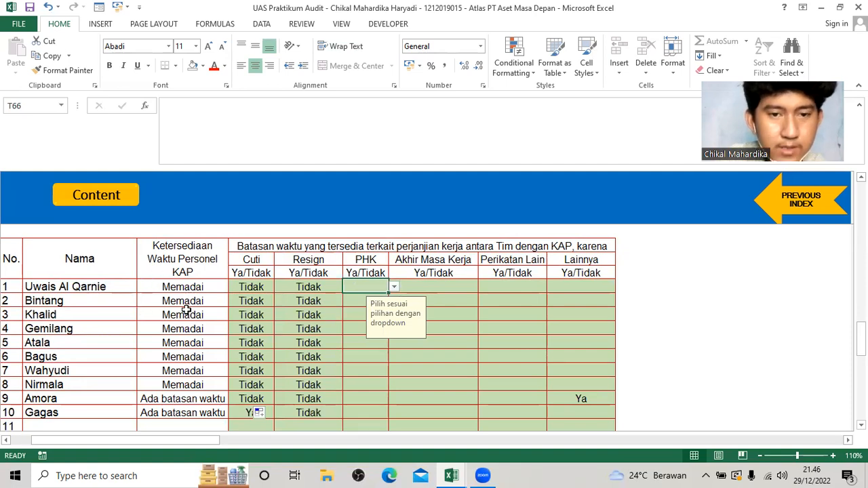
{"action": "left_click", "coordinate": [393, 288]}
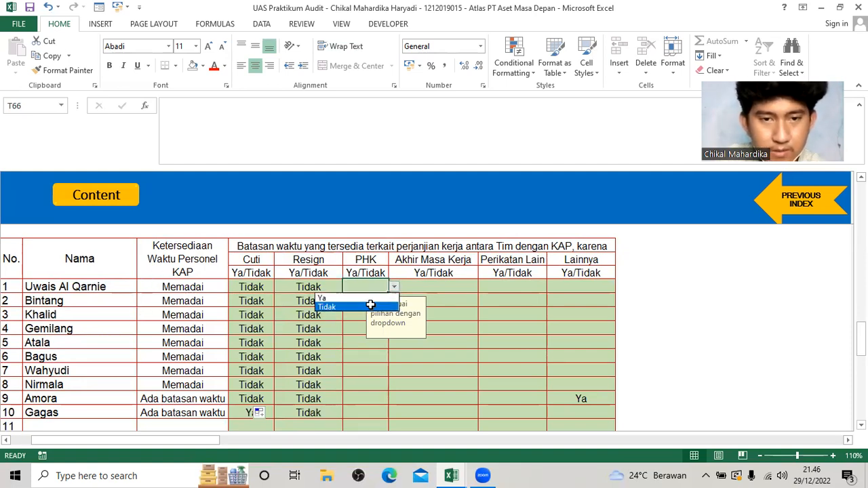
{"action": "left_click", "coordinate": [369, 306]}
{"action": "left_click_drag", "start_coordinate": [388, 293], "coordinate": [369, 415]}
Set Akhir Masa Kerja, Perikatan Lain and Lainnya to Tidak in row 1.
{"action": "left_click", "coordinate": [451, 286]}
{"action": "left_click", "coordinate": [479, 286]}
{"action": "left_click", "coordinate": [459, 304]}
{"action": "left_click", "coordinate": [539, 288]}
{"action": "left_click", "coordinate": [553, 289]}
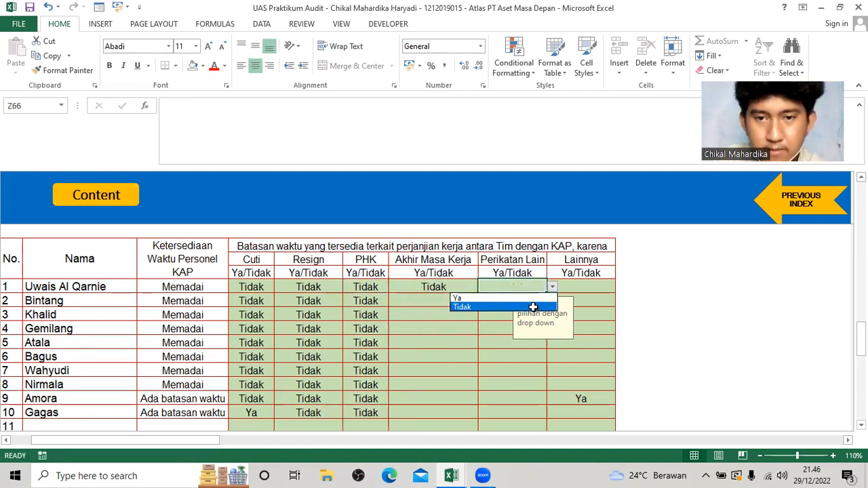
{"action": "left_click", "coordinate": [489, 307]}
{"action": "left_click", "coordinate": [583, 287]}
{"action": "left_click", "coordinate": [621, 287]}
{"action": "left_click", "coordinate": [530, 307]}
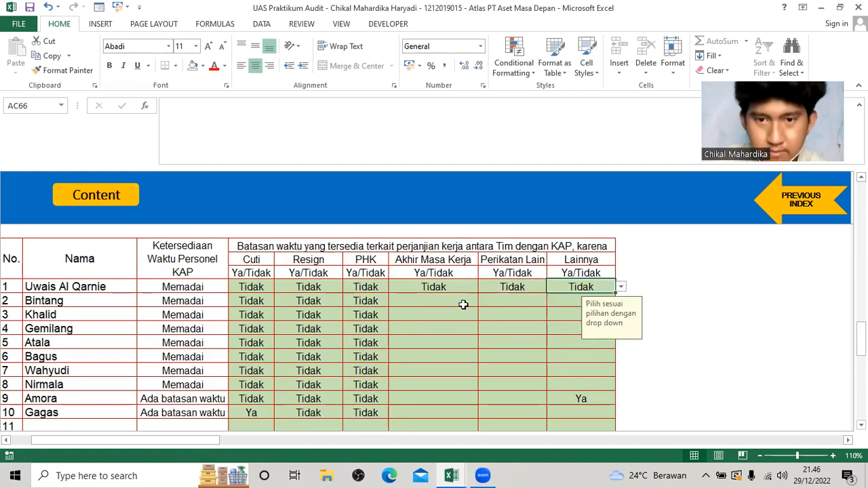
Fill row 1's Tidak down through row 10 for Akhir Masa Kerja and Perikatan Lain, and through row 8 for Lainnya.
{"action": "scroll", "coordinate": [463, 304], "scroll_direction": "down", "scroll_amount": 1}
{"action": "left_click", "coordinate": [448, 246]}
{"action": "left_click_drag", "start_coordinate": [478, 252], "coordinate": [478, 385]}
{"action": "left_click", "coordinate": [536, 247]}
{"action": "left_click_drag", "start_coordinate": [547, 252], "coordinate": [547, 375]}
{"action": "left_click", "coordinate": [581, 245]}
{"action": "left_click", "coordinate": [536, 358]}
{"action": "left_click", "coordinate": [604, 246]}
{"action": "left_click_drag", "start_coordinate": [615, 252], "coordinate": [614, 348]}
Set Lainnya to Tidak in row 10 of the Ketersediaan Waktu table.
{"action": "left_click", "coordinate": [588, 373]}
{"action": "left_click", "coordinate": [621, 372]}
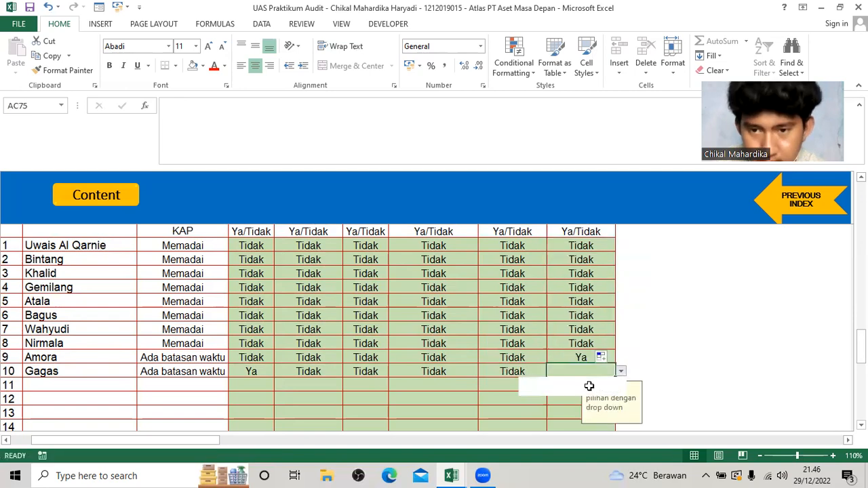
{"action": "left_click", "coordinate": [585, 390]}
Review the filled Ketersediaan Waktu table and the Ringkasan hasil analisis kompetensi dan ketersediaan waktu summary below it.
{"action": "scroll", "coordinate": [331, 336], "scroll_direction": "down", "scroll_amount": 1}
{"action": "left_click", "coordinate": [319, 348]}
{"action": "scroll", "coordinate": [319, 339], "scroll_direction": "up", "scroll_amount": 2}
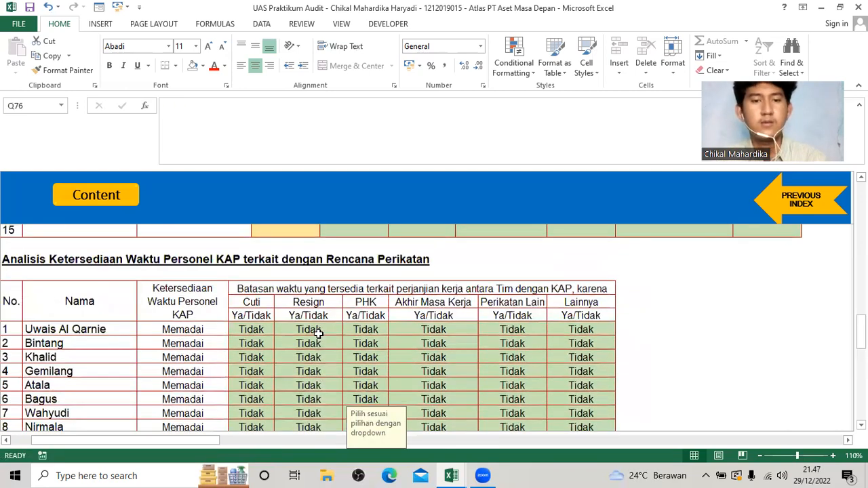
{"action": "scroll", "coordinate": [317, 337], "scroll_direction": "down", "scroll_amount": 3}
{"action": "scroll", "coordinate": [317, 337], "scroll_direction": "down", "scroll_amount": 3}
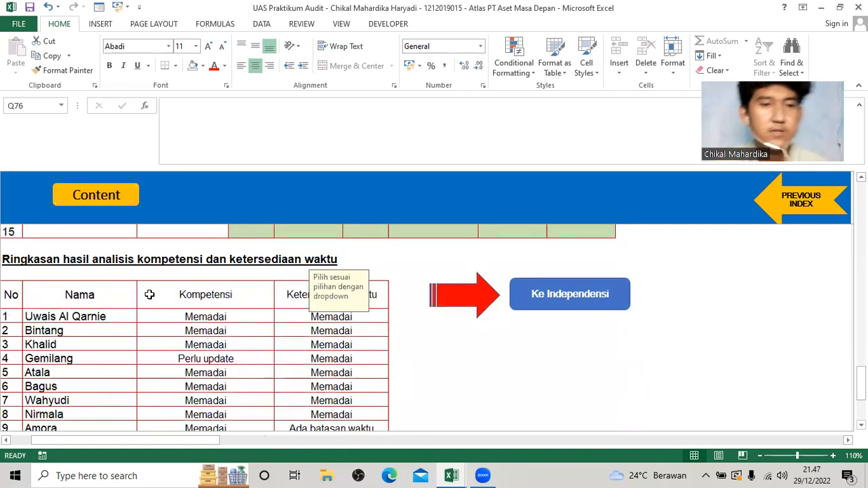
{"action": "scroll", "coordinate": [207, 291], "scroll_direction": "down", "scroll_amount": 1}
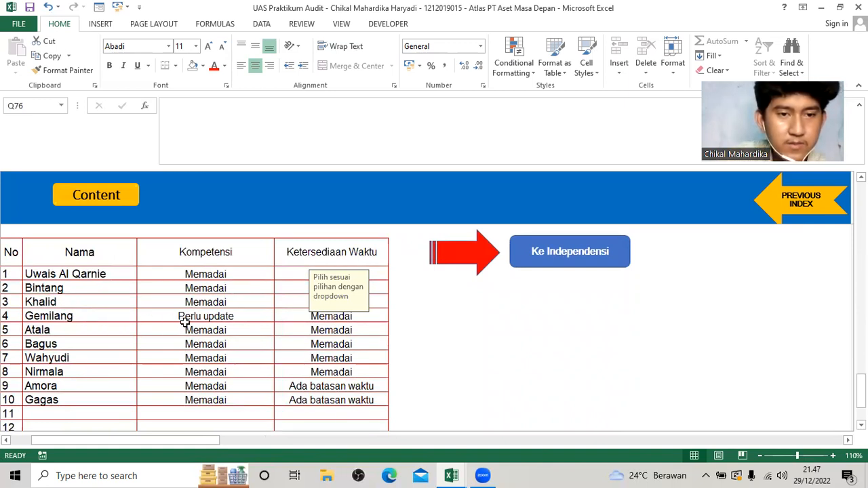
{"action": "left_click", "coordinate": [309, 317]}
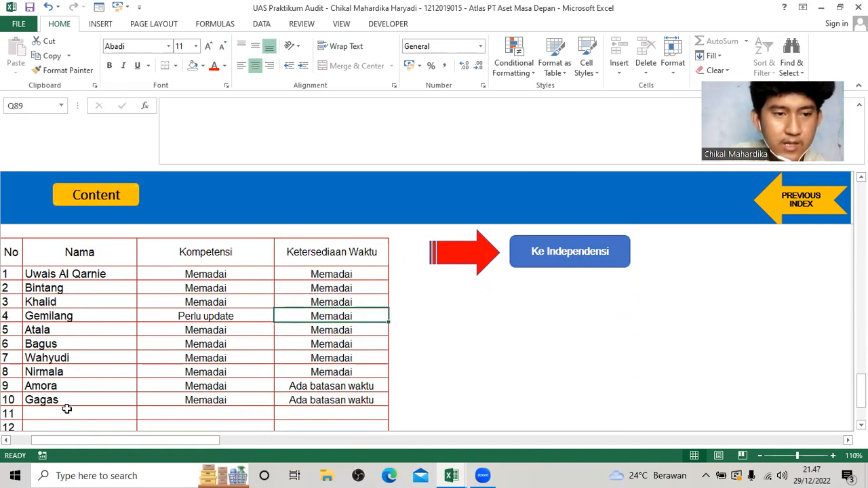
{"action": "scroll", "coordinate": [360, 402], "scroll_direction": "up", "scroll_amount": 1}
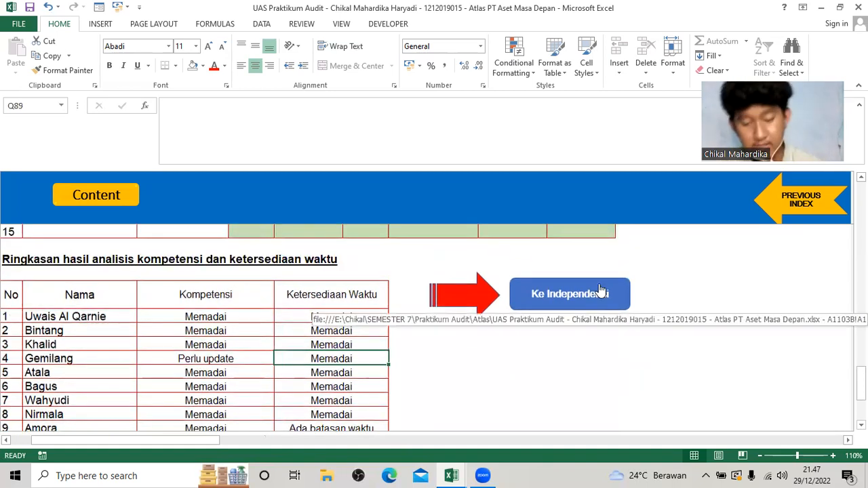
Go to the independence worksheet through the Ke Independensi link and bring up its Independensi Personel KAP table.
{"action": "left_click", "coordinate": [562, 297]}
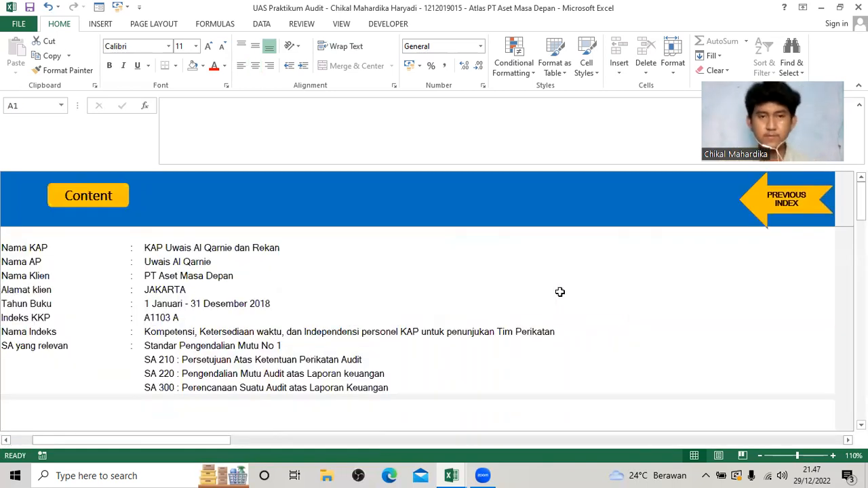
{"action": "scroll", "coordinate": [560, 292], "scroll_direction": "down", "scroll_amount": 7}
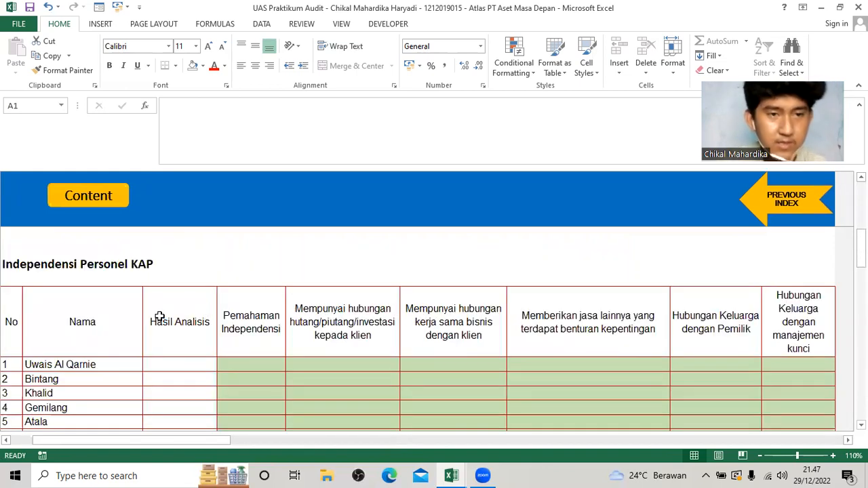
{"action": "scroll", "coordinate": [164, 316], "scroll_direction": "down", "scroll_amount": 1}
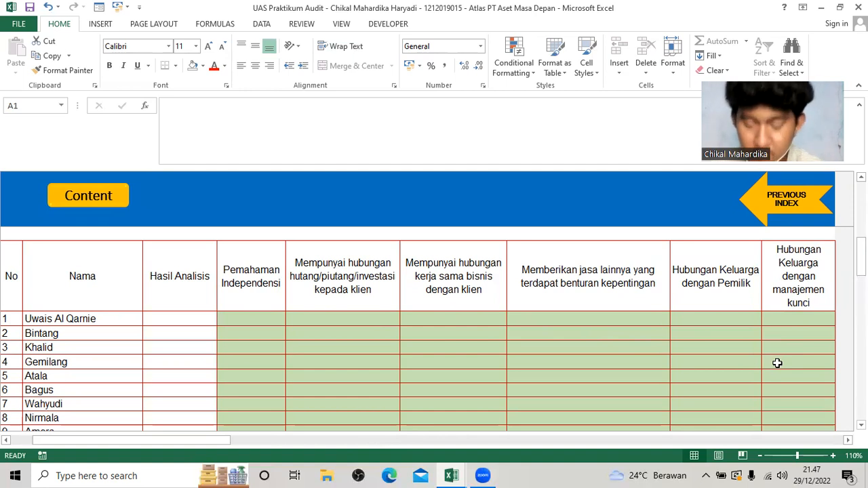
{"action": "scroll", "coordinate": [620, 372], "scroll_direction": "down", "scroll_amount": 1}
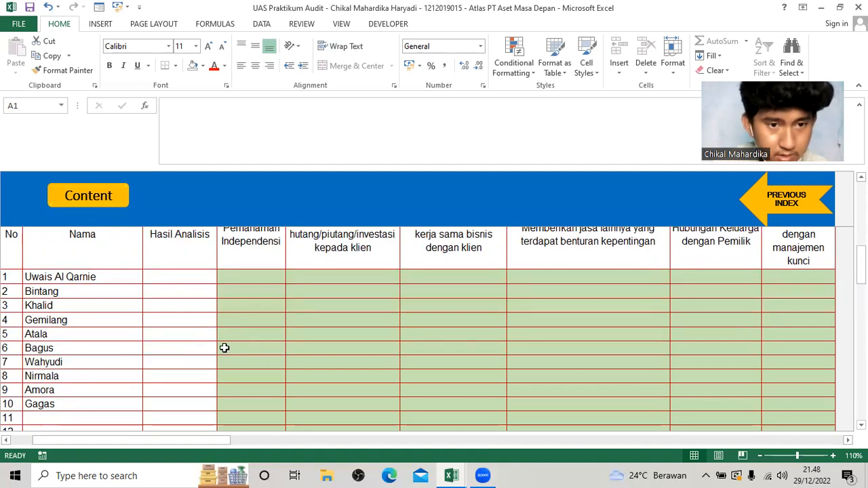
Set Hubungan Keluarga dengan manajemen kunci to Ya in row 6 of the Independensi Personel KAP table.
{"action": "left_click", "coordinate": [572, 343]}
{"action": "key", "text": "Right"}
{"action": "key", "text": "Right"}
{"action": "scroll", "coordinate": [611, 343], "scroll_direction": "up", "scroll_amount": 2}
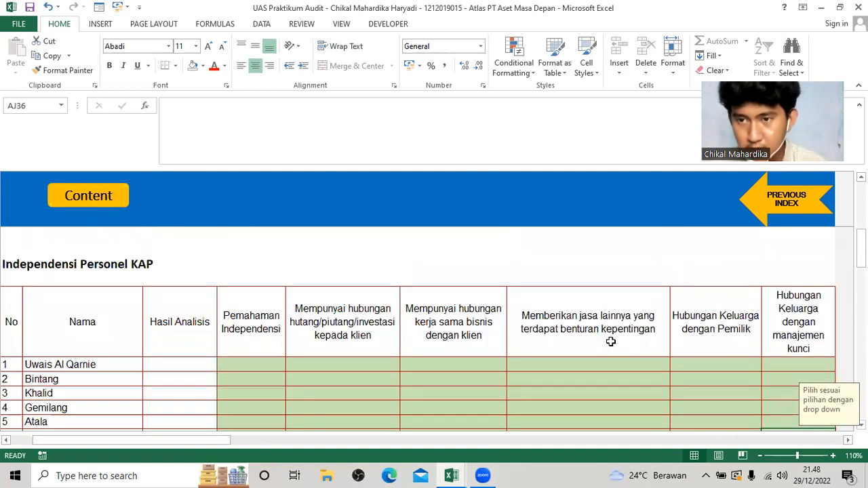
{"action": "scroll", "coordinate": [610, 342], "scroll_direction": "down", "scroll_amount": 1}
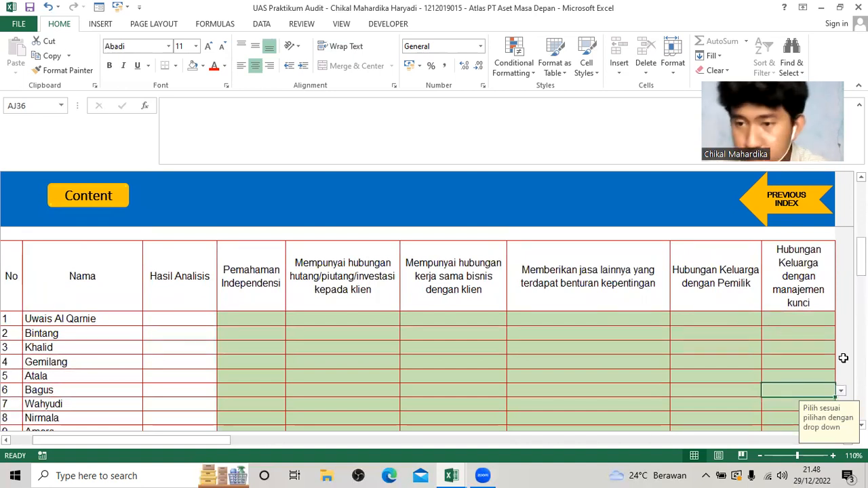
{"action": "left_click", "coordinate": [840, 392]}
{"action": "left_click", "coordinate": [784, 398]}
{"action": "scroll", "coordinate": [370, 389], "scroll_direction": "down", "scroll_amount": 1}
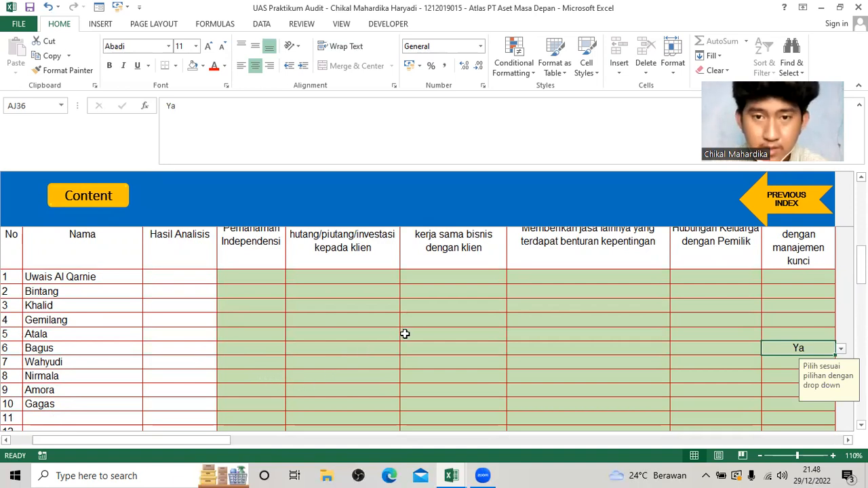
Set Mempunyai hubungan kerja sama bisnis dengan klien to Ya in row 8.
{"action": "left_click", "coordinate": [233, 377]}
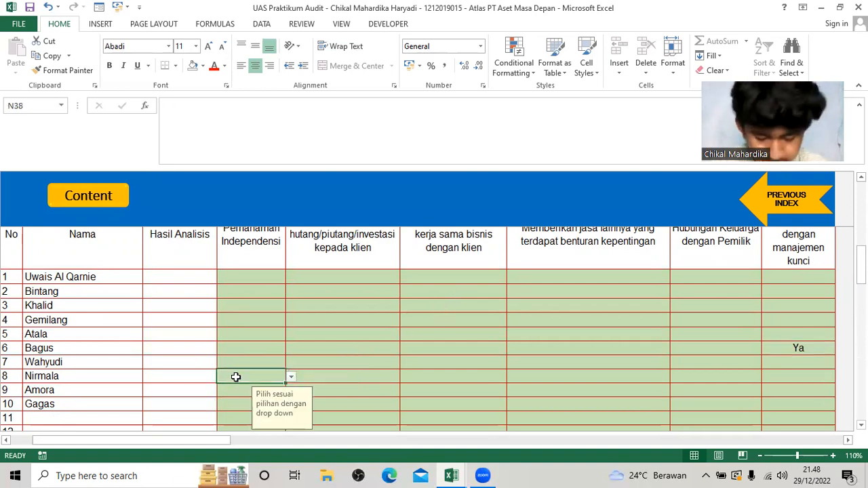
{"action": "left_click", "coordinate": [324, 384]}
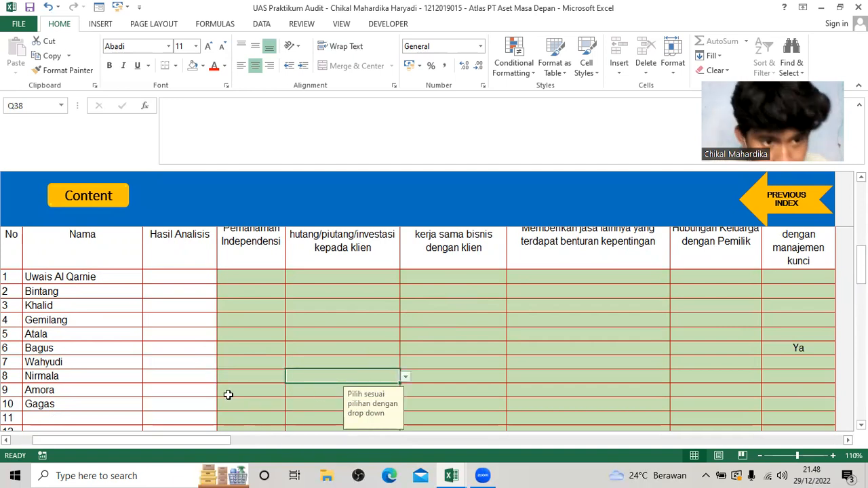
{"action": "left_click", "coordinate": [402, 380]}
{"action": "scroll", "coordinate": [443, 372], "scroll_direction": "up", "scroll_amount": 1}
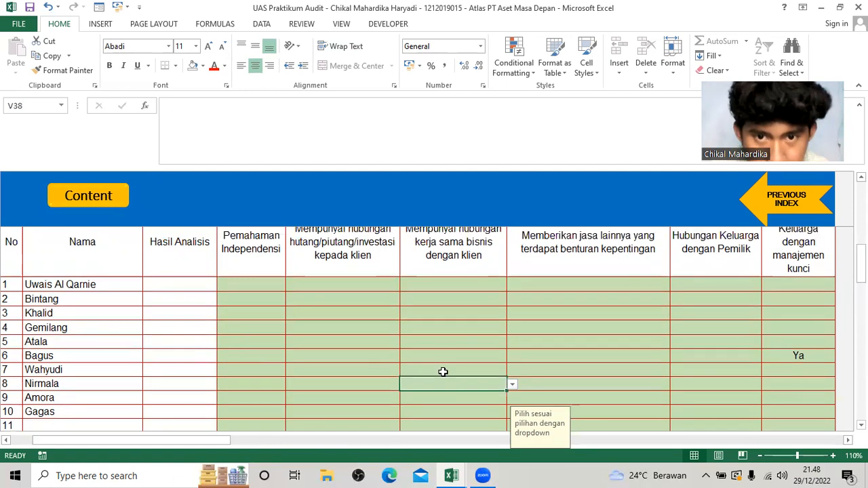
{"action": "scroll", "coordinate": [451, 300], "scroll_direction": "down", "scroll_amount": 2}
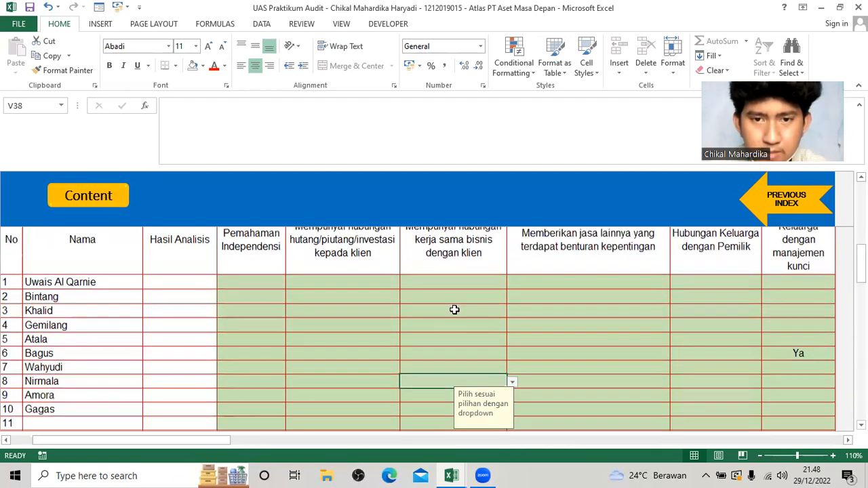
{"action": "left_click", "coordinate": [512, 334]}
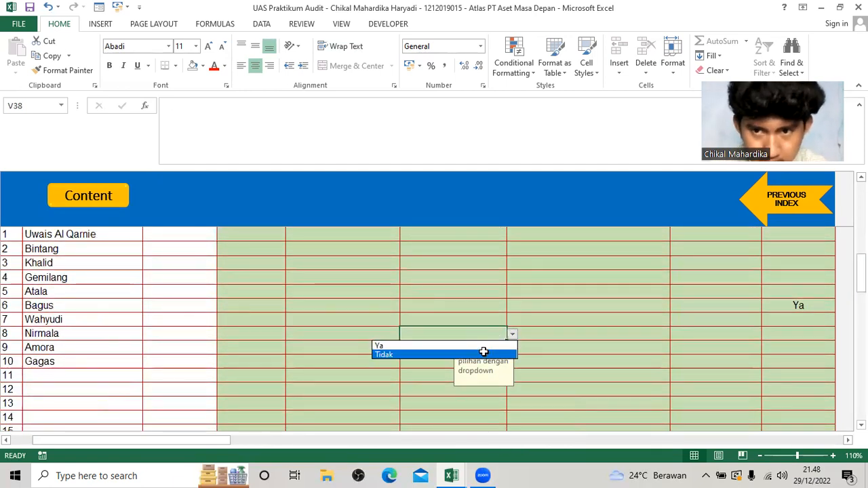
{"action": "left_click", "coordinate": [482, 346]}
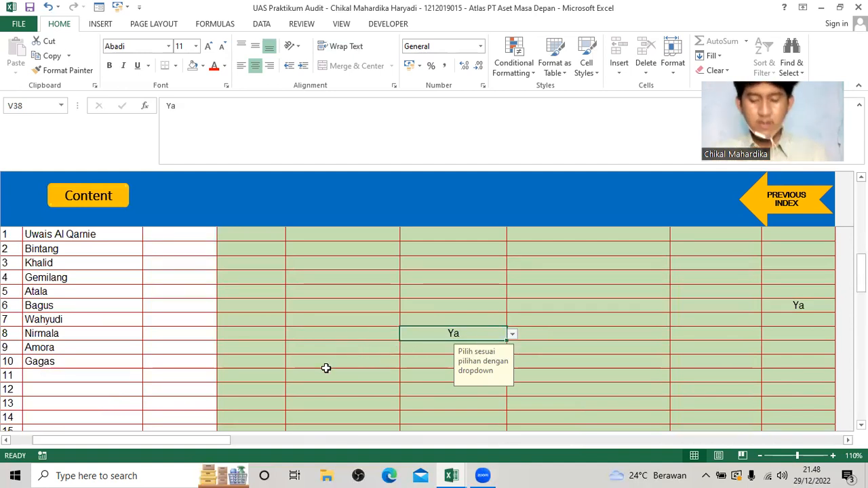
Set Pemahaman Independensi to Ya in row 1 and fill it down through row 10.
{"action": "scroll", "coordinate": [268, 363], "scroll_direction": "up", "scroll_amount": 2}
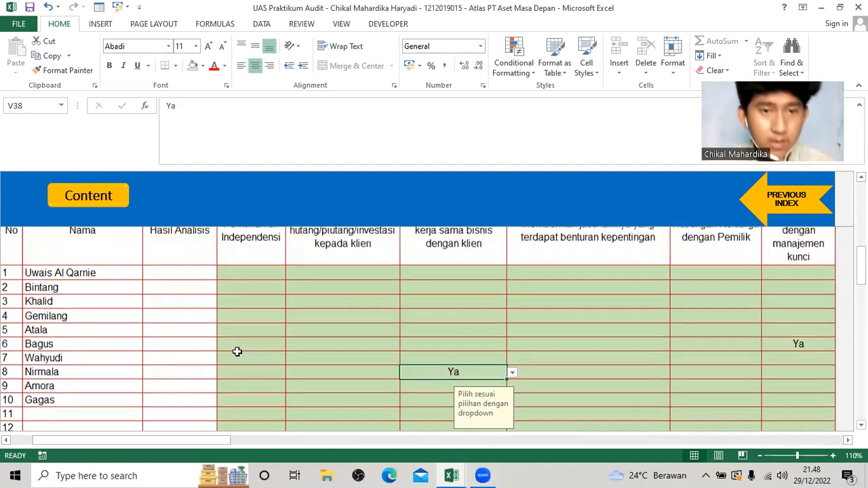
{"action": "left_click", "coordinate": [257, 319]}
{"action": "left_click", "coordinate": [290, 319]}
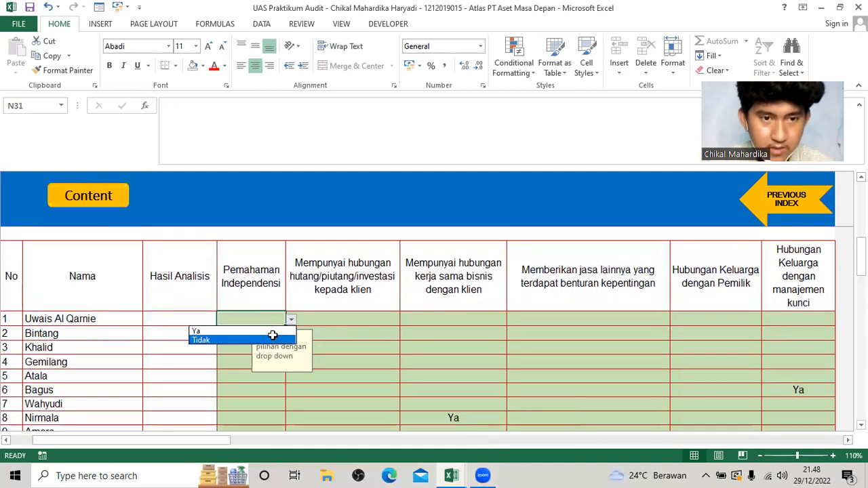
{"action": "left_click", "coordinate": [271, 330]}
{"action": "scroll", "coordinate": [281, 308], "scroll_direction": "down", "scroll_amount": 1}
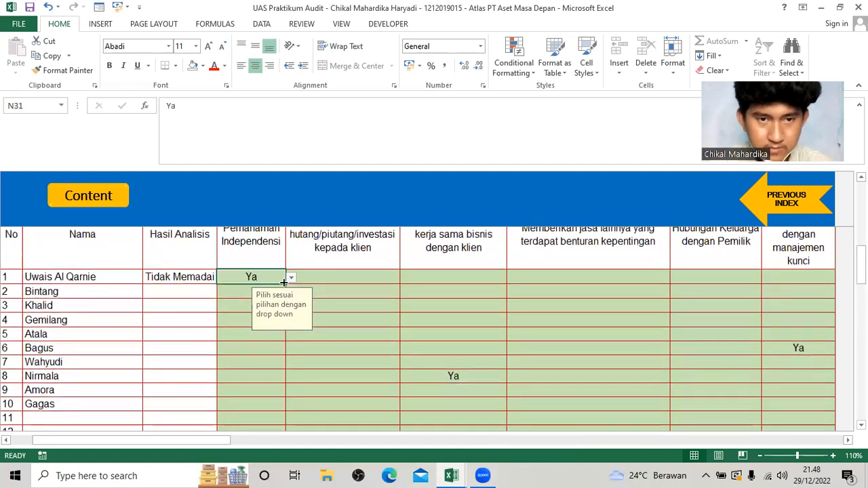
{"action": "left_click_drag", "start_coordinate": [282, 306], "coordinate": [284, 409]}
Set the hutang/piutang/investasi and kerja sama bisnis columns to Tidak in row 1 of the Independensi Personel KAP table.
{"action": "scroll", "coordinate": [287, 363], "scroll_direction": "up", "scroll_amount": 1}
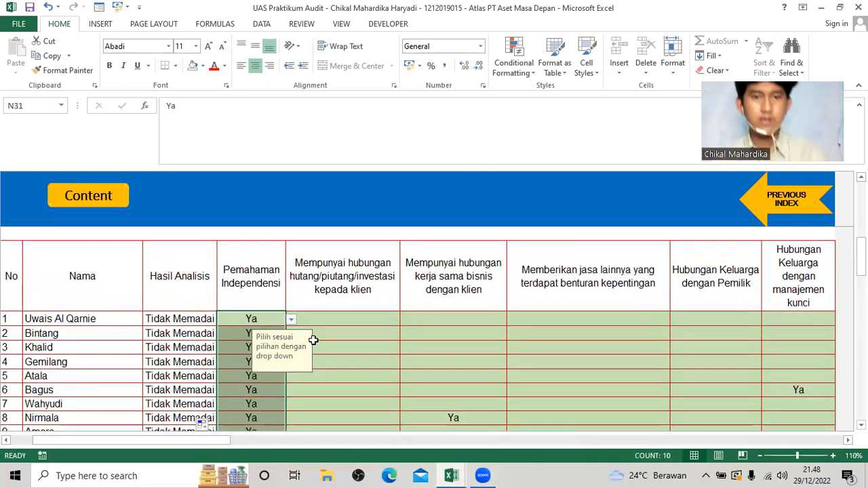
{"action": "left_click", "coordinate": [341, 319]}
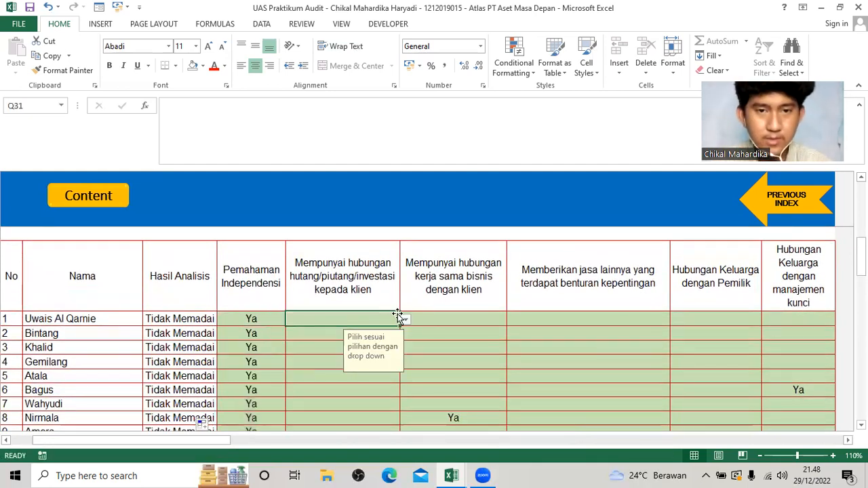
{"action": "left_click", "coordinate": [405, 321]}
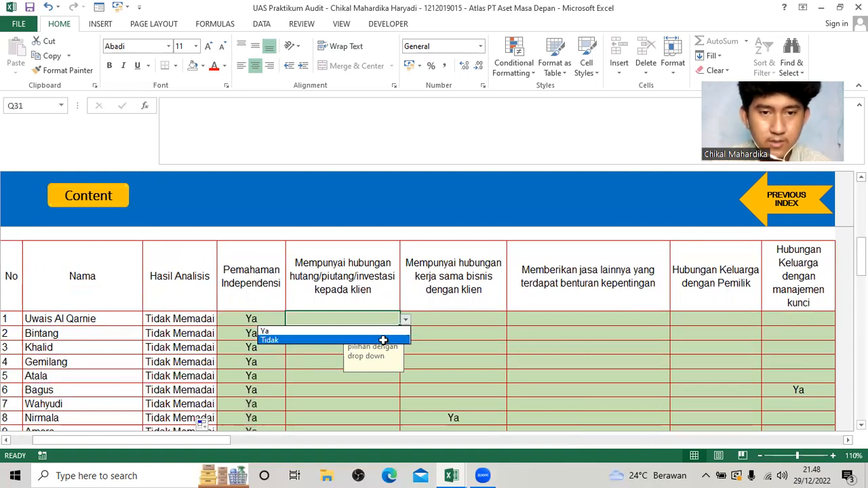
{"action": "left_click", "coordinate": [384, 339]}
{"action": "left_click", "coordinate": [475, 320]}
{"action": "left_click", "coordinate": [512, 319]}
{"action": "left_click", "coordinate": [495, 339]}
Set Memberikan jasa lainnya and both Hubungan Keluarga columns, dengan Pemilik and dengan manajemen kunci, to Tidak in row 1.
{"action": "left_click", "coordinate": [662, 320]}
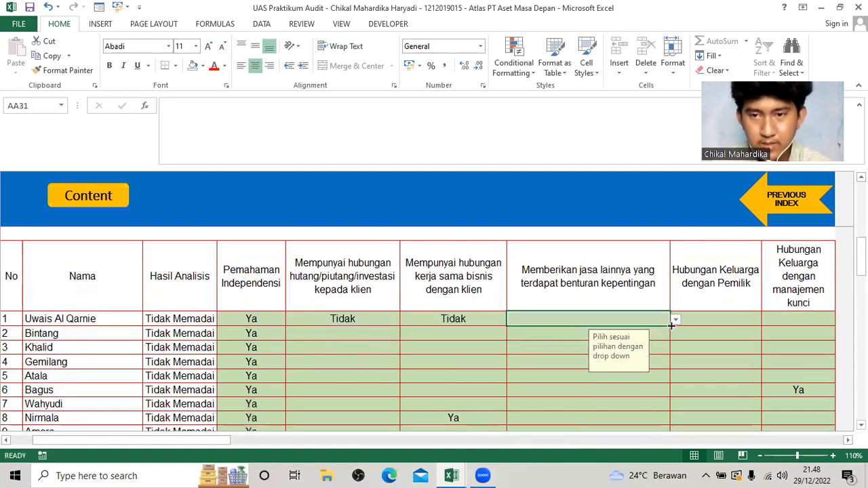
{"action": "left_click", "coordinate": [676, 319]}
{"action": "left_click", "coordinate": [654, 341]}
{"action": "left_click", "coordinate": [749, 322]}
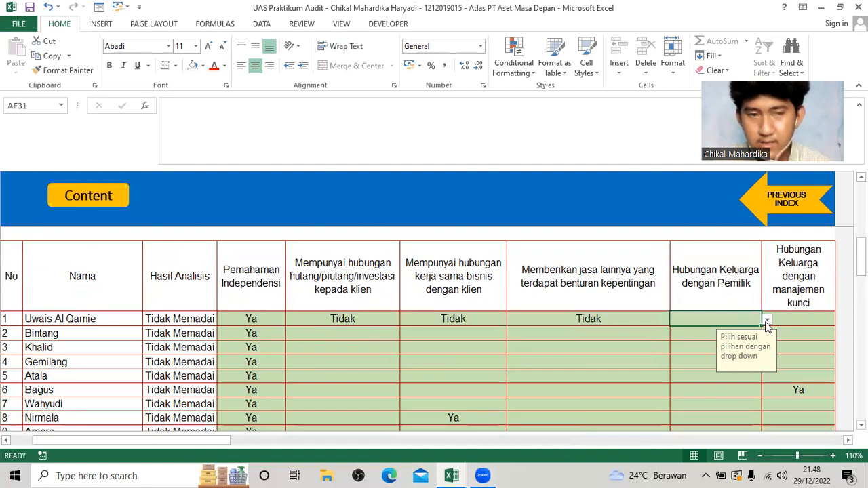
{"action": "left_click", "coordinate": [766, 320]}
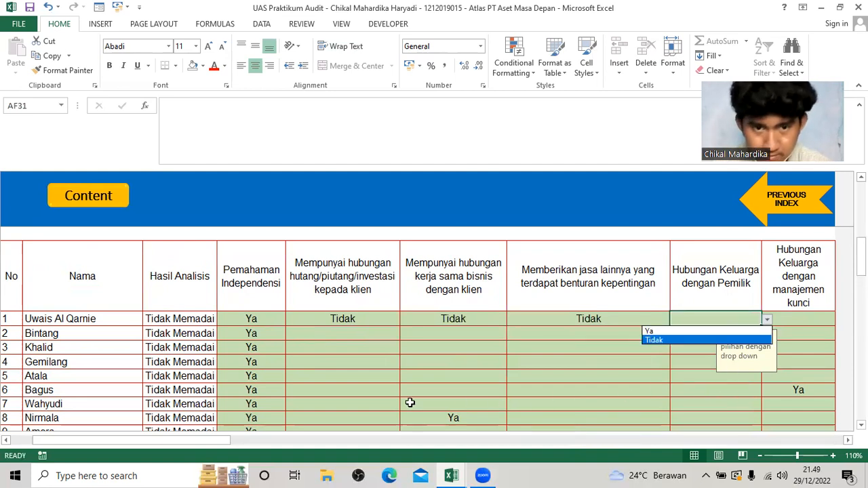
{"action": "left_click", "coordinate": [713, 341]}
{"action": "left_click", "coordinate": [813, 319]}
{"action": "left_click", "coordinate": [840, 319]}
{"action": "left_click", "coordinate": [814, 340]}
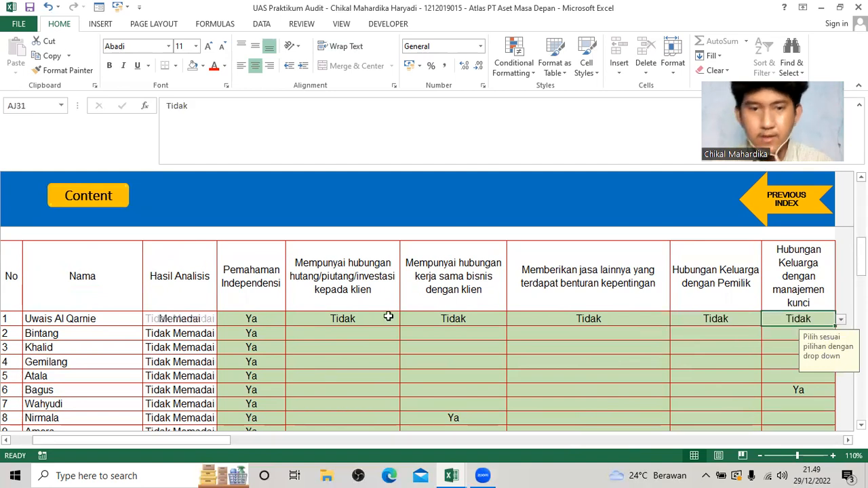
Fill Tidak down from row 1 through row 10 in the hutang/piutang/investasi column.
{"action": "scroll", "coordinate": [388, 316], "scroll_direction": "down", "scroll_amount": 1}
{"action": "left_click", "coordinate": [392, 237]}
{"action": "left_click_drag", "start_coordinate": [399, 242], "coordinate": [398, 366]}
In the kerja sama bisnis column, fill Tidak down from row 1 through row 7 and set rows 9 and 10 to Tidak.
{"action": "left_click", "coordinate": [500, 241]}
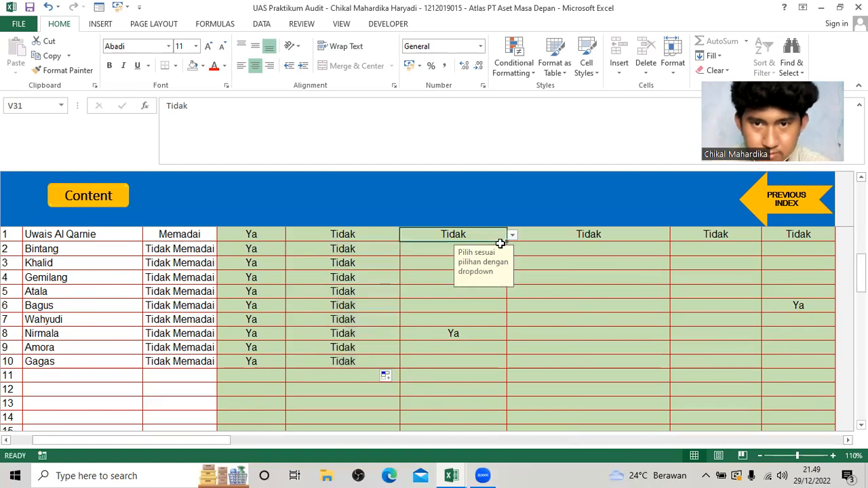
{"action": "left_click_drag", "start_coordinate": [506, 243], "coordinate": [499, 324]}
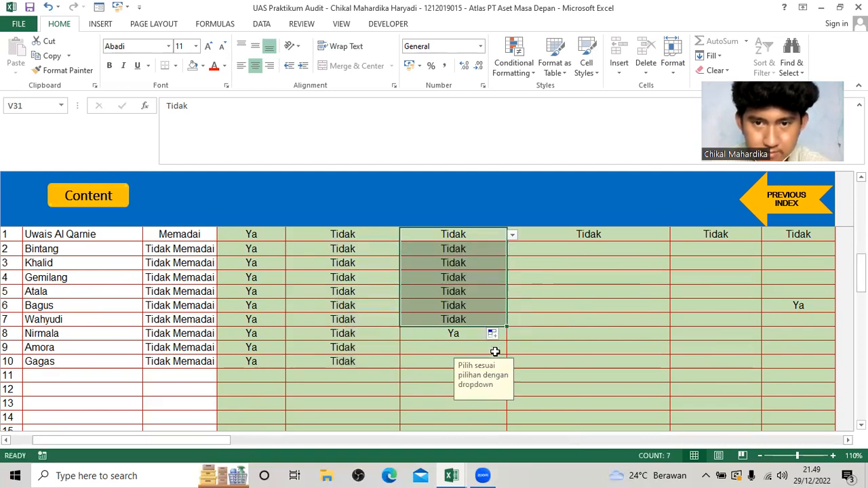
{"action": "left_click", "coordinate": [505, 350]}
{"action": "left_click", "coordinate": [513, 348]}
{"action": "left_click", "coordinate": [439, 367]}
{"action": "left_click", "coordinate": [435, 361]}
{"action": "left_click", "coordinate": [513, 362]}
{"action": "left_click", "coordinate": [474, 381]}
Fill Tidak down through row 10 in the Memberikan jasa lainnya and Hubungan Keluarga dengan Pemilik columns.
{"action": "left_click", "coordinate": [629, 248]}
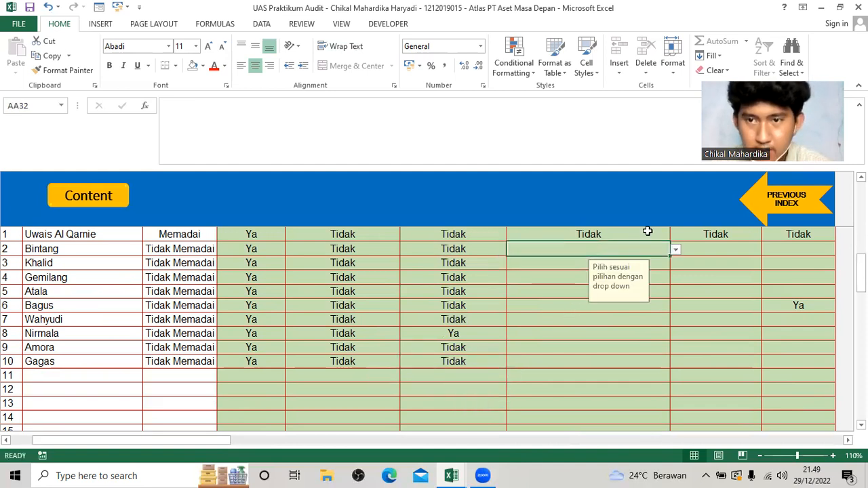
{"action": "left_click", "coordinate": [645, 232]}
{"action": "left_click_drag", "start_coordinate": [670, 240], "coordinate": [662, 366]}
{"action": "left_click", "coordinate": [741, 237]}
{"action": "left_click_drag", "start_coordinate": [762, 240], "coordinate": [759, 366]}
In the Hubungan Keluarga dengan manajemen kunci column, fill Tidak into rows 1 to 5 and rows 7 to 10.
{"action": "left_click", "coordinate": [819, 239]}
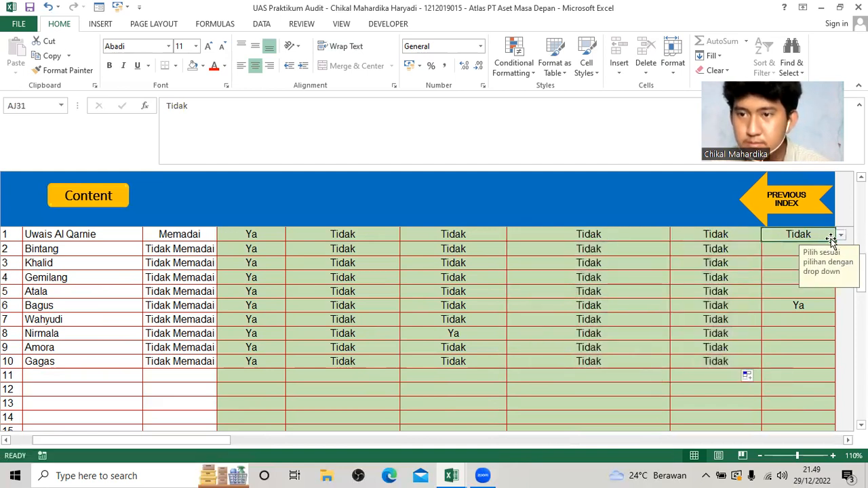
{"action": "left_click_drag", "start_coordinate": [836, 243], "coordinate": [839, 292]}
{"action": "left_click", "coordinate": [832, 320]}
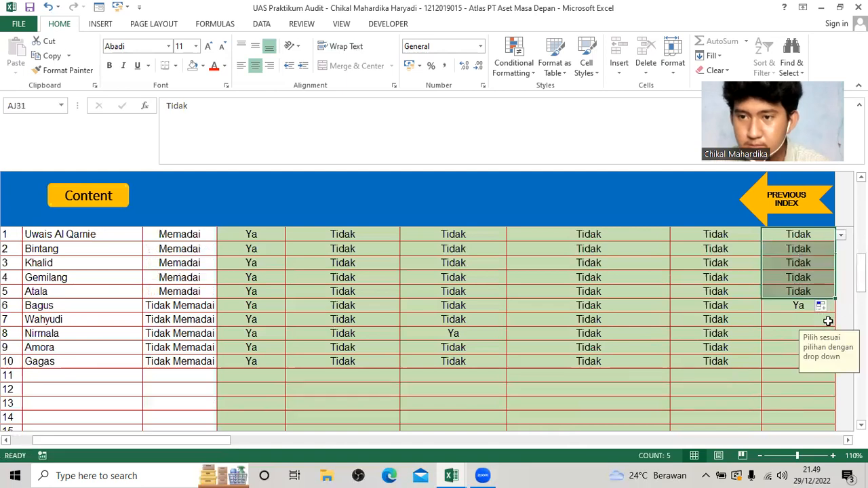
{"action": "left_click", "coordinate": [841, 322]}
{"action": "left_click", "coordinate": [807, 342]}
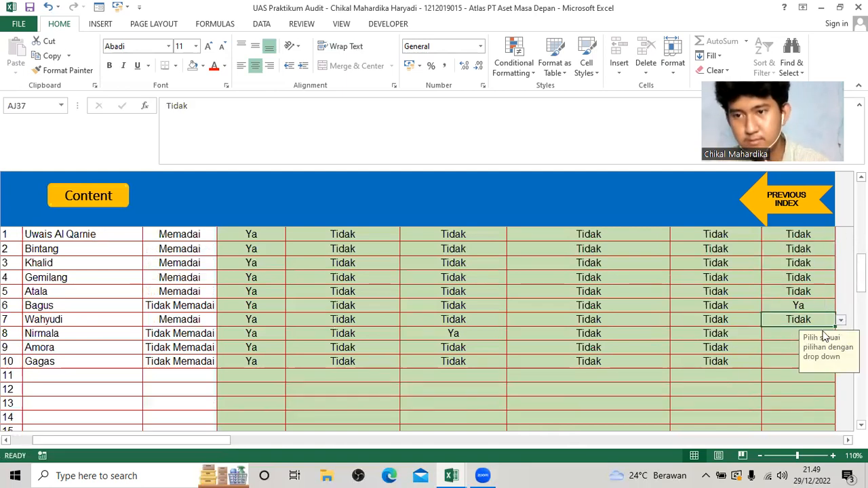
{"action": "left_click_drag", "start_coordinate": [835, 327], "coordinate": [830, 365]}
Set Pilih sebagai Tim Perikatan to Ya in row 1 of the Ringkasan Kompetensi, Ketersediaan Waktu dan Independensi Personel KAP table.
{"action": "left_click", "coordinate": [589, 344]}
{"action": "scroll", "coordinate": [451, 306], "scroll_direction": "down", "scroll_amount": 1}
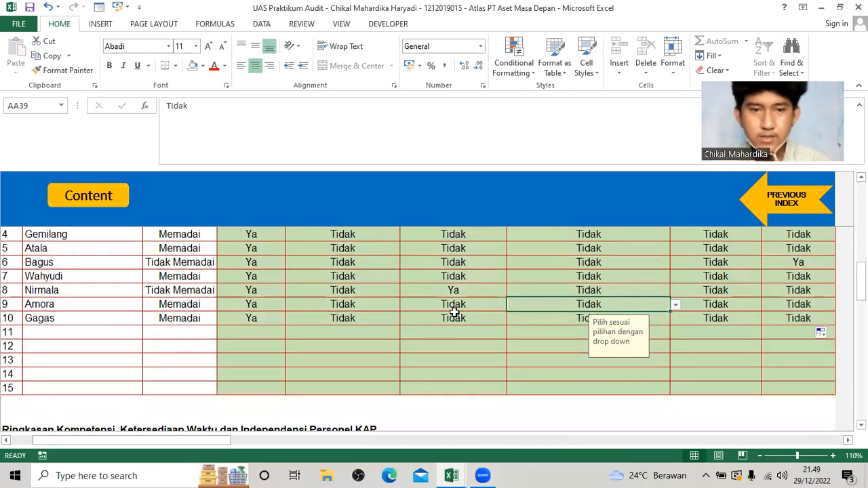
{"action": "scroll", "coordinate": [452, 306], "scroll_direction": "up", "scroll_amount": 1}
{"action": "scroll", "coordinate": [406, 316], "scroll_direction": "up", "scroll_amount": 2}
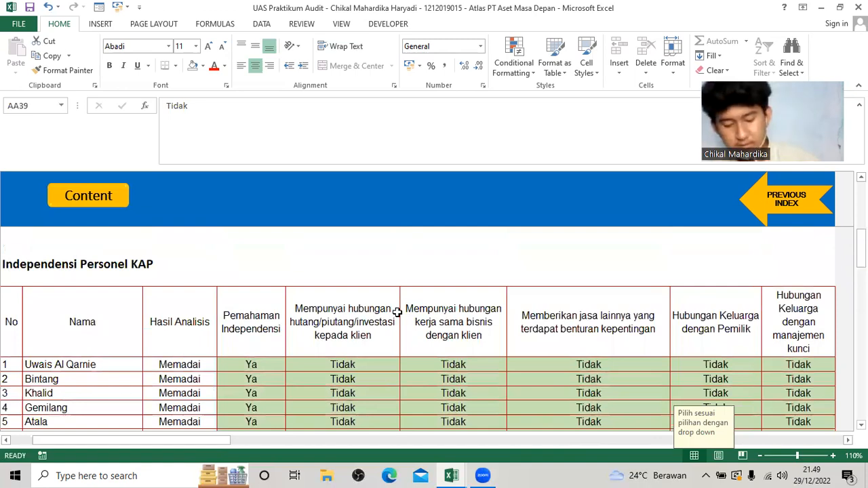
{"action": "scroll", "coordinate": [317, 327], "scroll_direction": "down", "scroll_amount": 3}
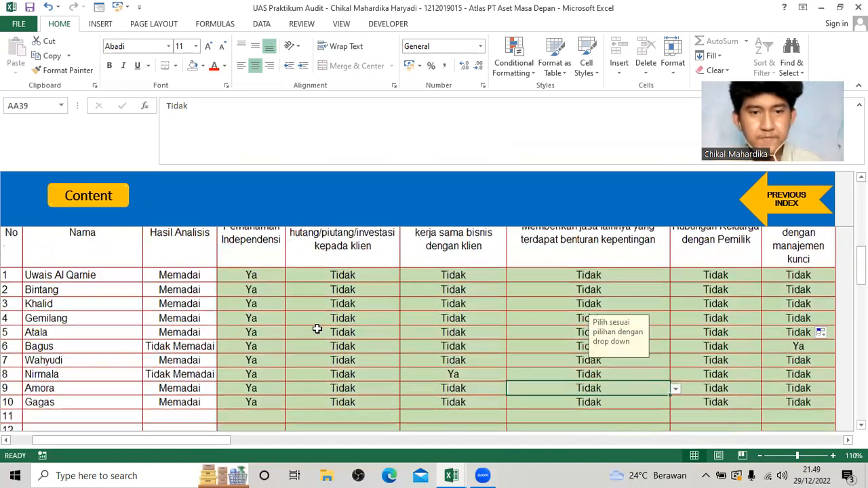
{"action": "scroll", "coordinate": [315, 328], "scroll_direction": "down", "scroll_amount": 2}
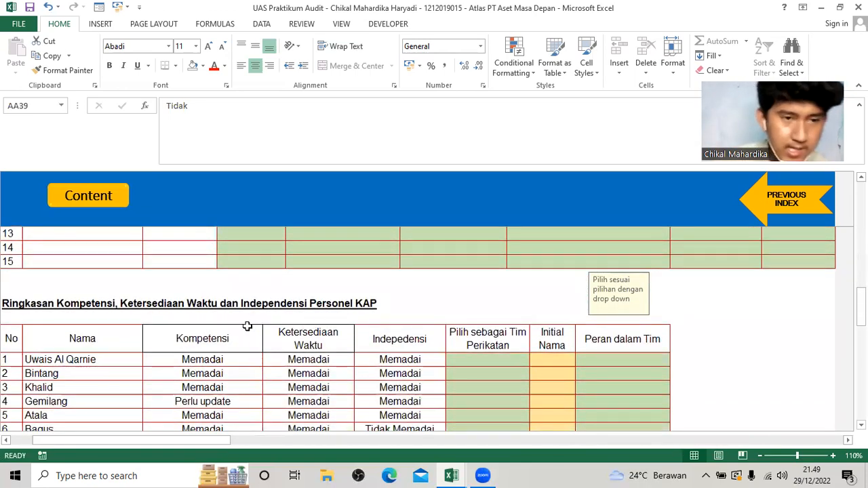
{"action": "scroll", "coordinate": [247, 326], "scroll_direction": "down", "scroll_amount": 1}
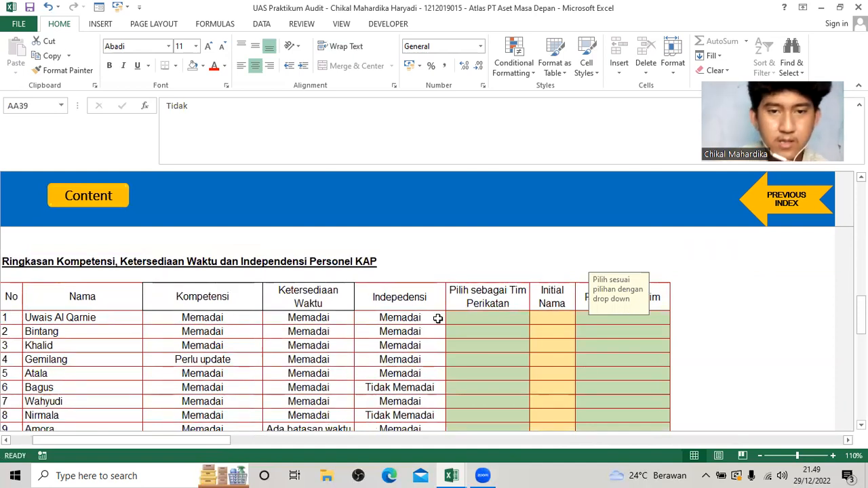
{"action": "left_click", "coordinate": [476, 319]}
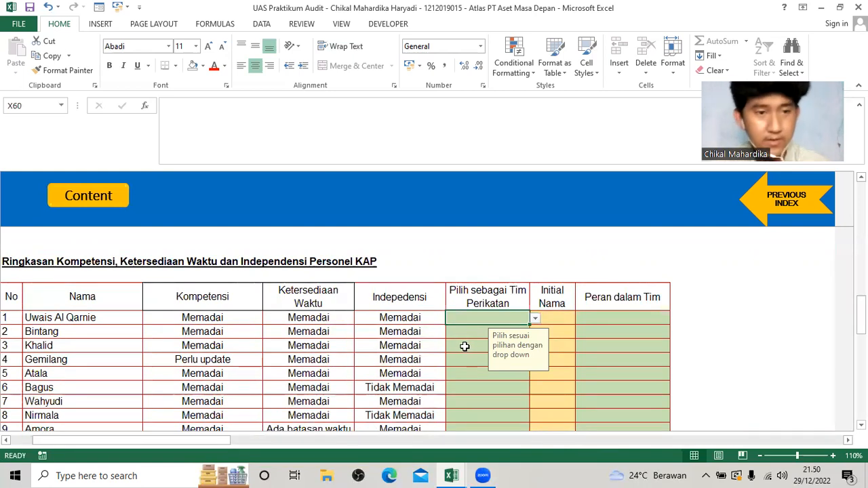
{"action": "scroll", "coordinate": [461, 328], "scroll_direction": "down", "scroll_amount": 1}
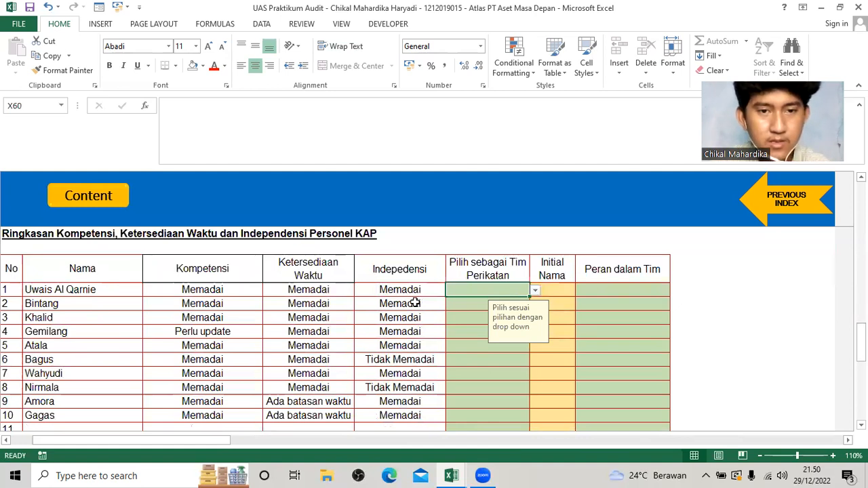
{"action": "left_click", "coordinate": [535, 293]}
{"action": "left_click", "coordinate": [505, 301]}
{"action": "key", "text": "Return"}
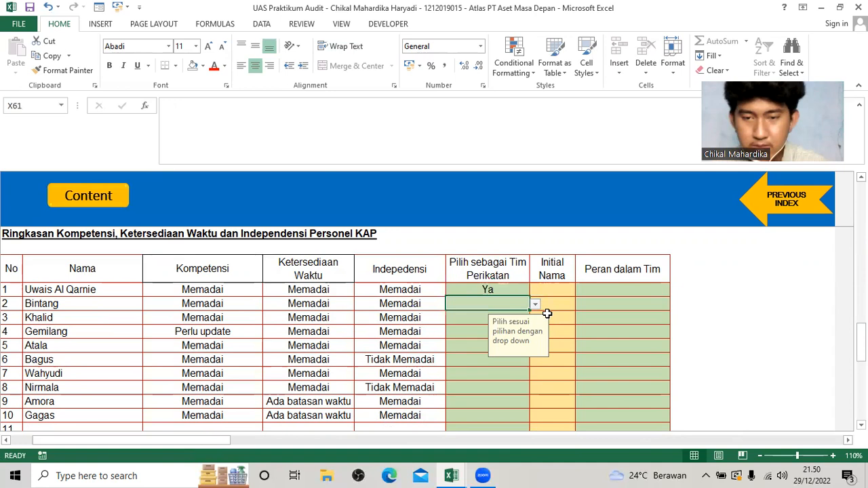
Set Pilih sebagai Tim Perikatan to Ya in rows 3, 5 and 7 of the Ringkasan table.
{"action": "key", "text": "Down"}
{"action": "left_click", "coordinate": [535, 319]}
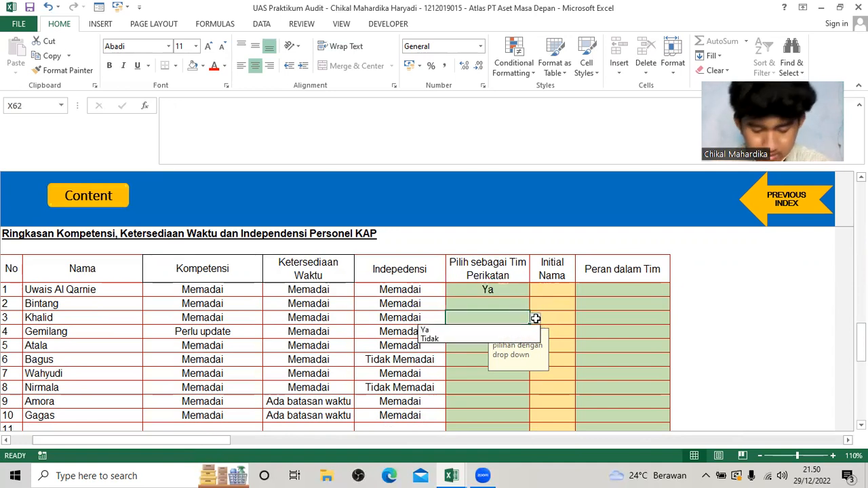
{"action": "left_click", "coordinate": [527, 331]}
{"action": "key", "text": "Return"}
{"action": "key", "text": "Down"}
{"action": "left_click", "coordinate": [535, 346]}
{"action": "left_click", "coordinate": [526, 358]}
{"action": "key", "text": "Return"}
{"action": "key", "text": "Down"}
{"action": "left_click", "coordinate": [535, 374]}
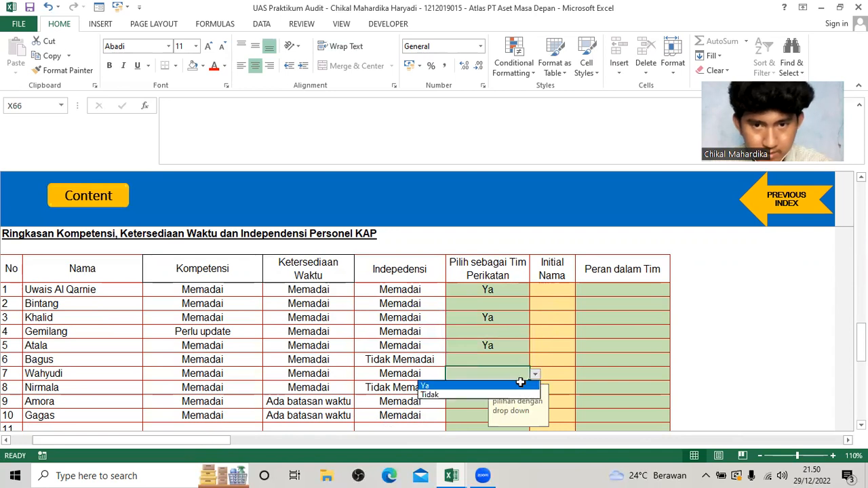
{"action": "left_click", "coordinate": [521, 385]}
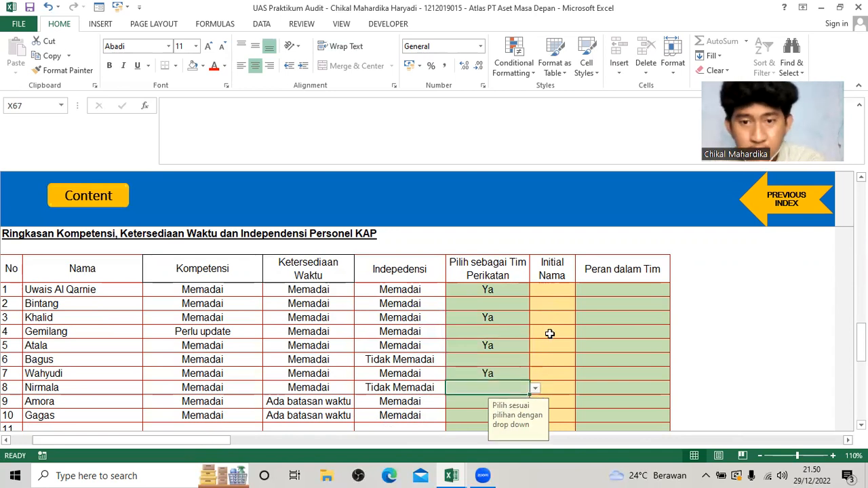
{"action": "key", "text": "Return"}
Check the Inisial column on the Soal workbook's Personil KAP sheet and enter UAQ as Initial Nama in row 1 of the Ringkasan table.
{"action": "left_click", "coordinate": [554, 290]}
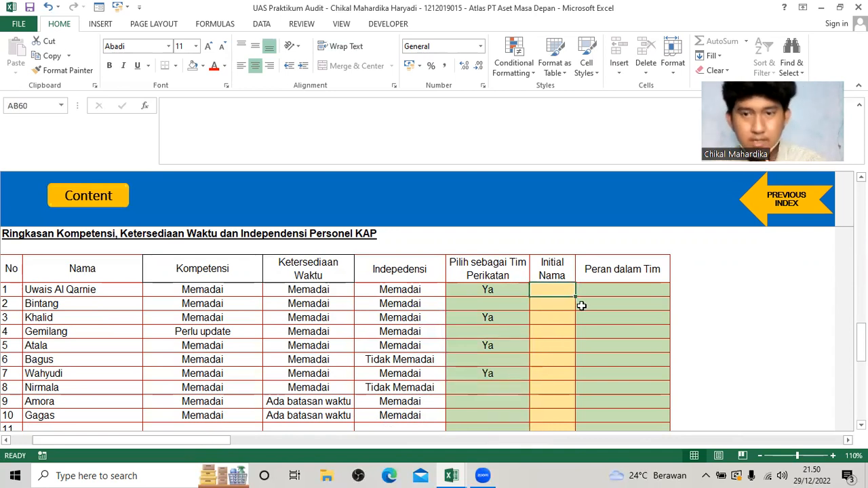
{"action": "key", "text": "alt+Tab"}
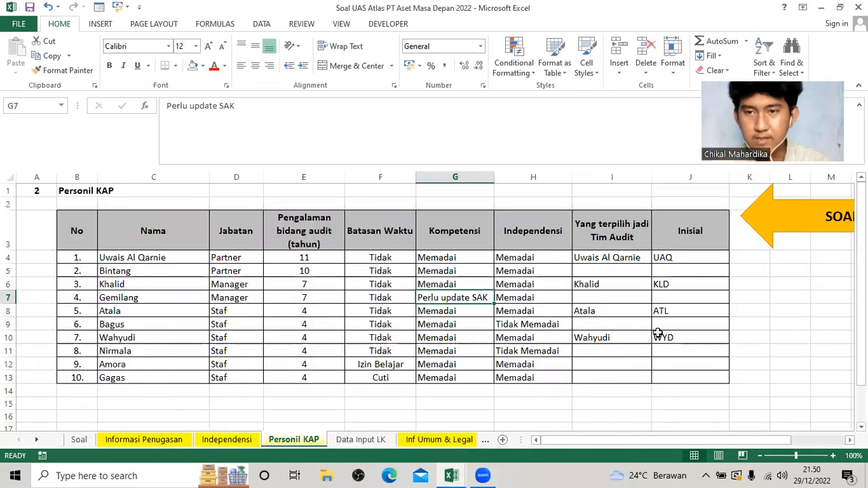
{"action": "key", "text": "alt+Tab"}
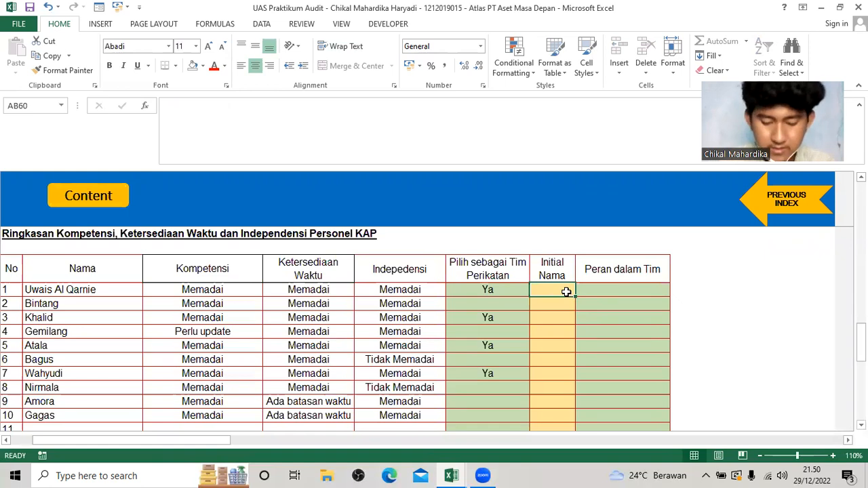
{"action": "type", "text": "uaq"}
{"action": "key", "text": "BackSpace"}
{"action": "type", "text": "UA"}
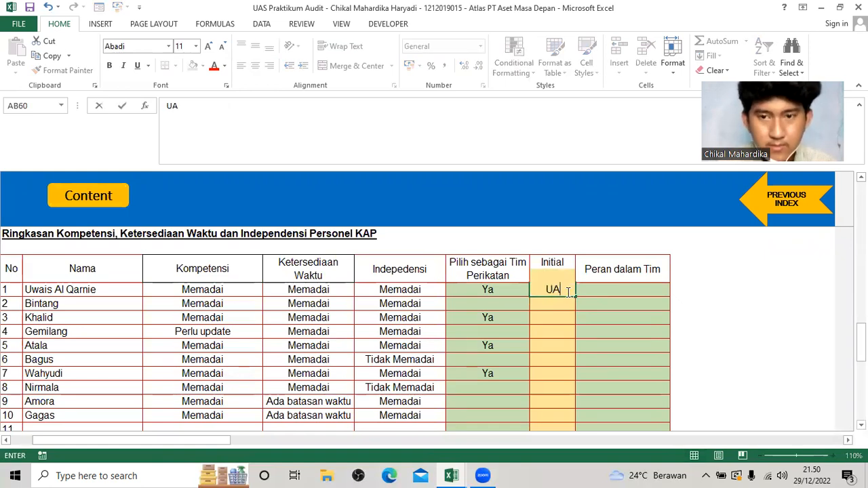
{"action": "type", "text": "Q"}
{"action": "key", "text": "Return"}
{"action": "key", "text": "Return"}
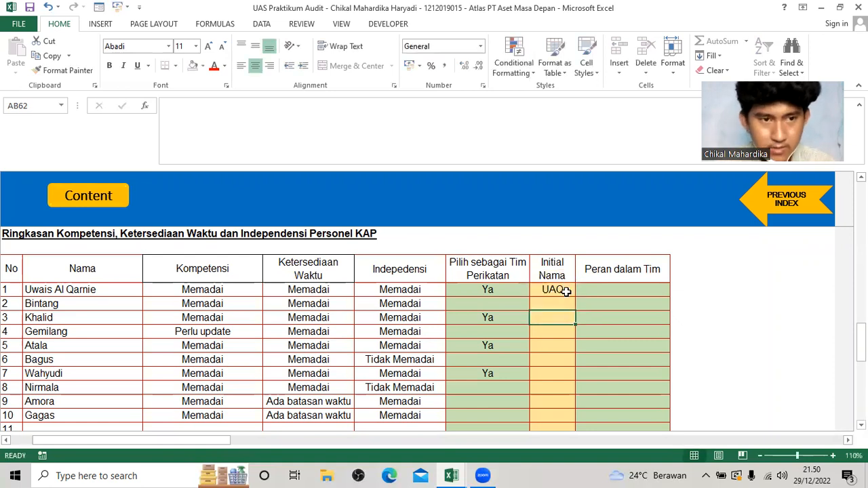
Enter the Initial Nama values KLD in row 3, ATL in row 5 and WYD in row 7.
{"action": "type", "text": "KLD"}
{"action": "key", "text": "Return"}
{"action": "key", "text": "Return"}
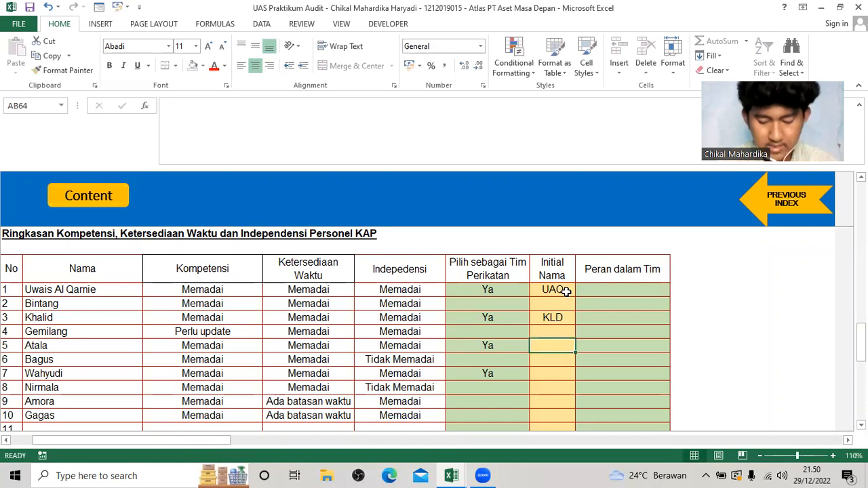
{"action": "type", "text": "ATL"}
{"action": "key", "text": "Return"}
{"action": "key", "text": "Return"}
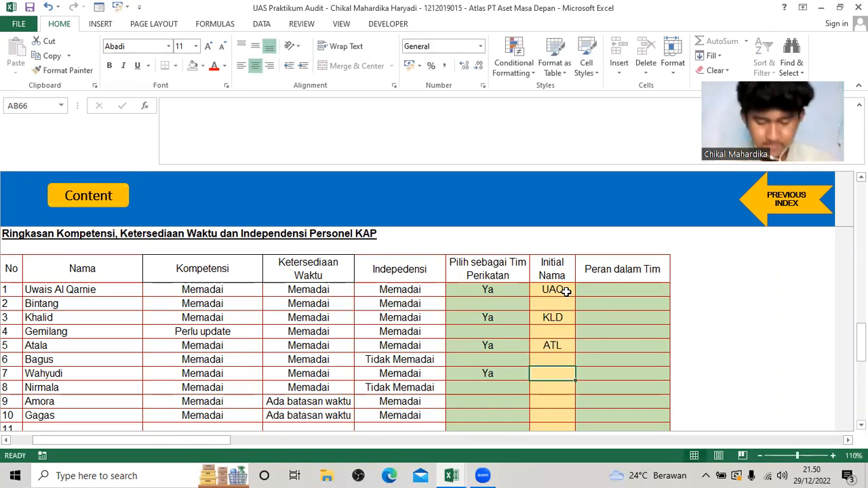
{"action": "type", "text": "WYD"}
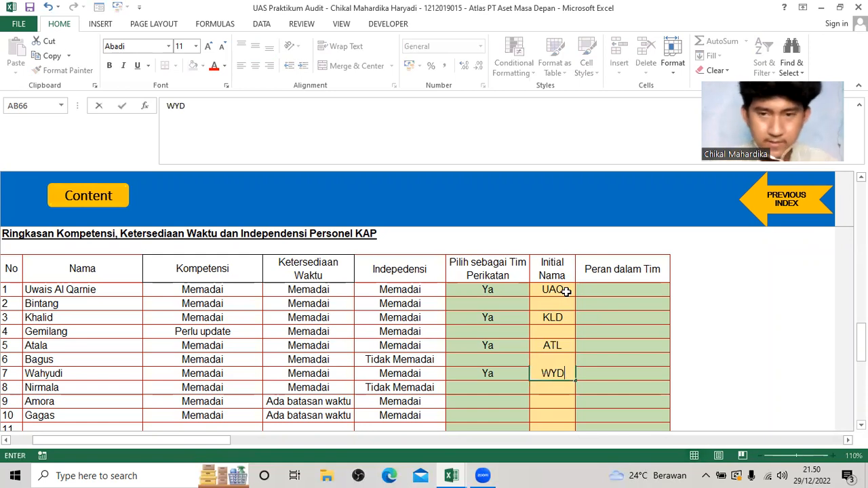
{"action": "key", "text": "Tab"}
Set Peran dalam Tim to Partner in row 1 and Manager in row 3 of the Ringkasan table.
{"action": "left_click", "coordinate": [628, 288]}
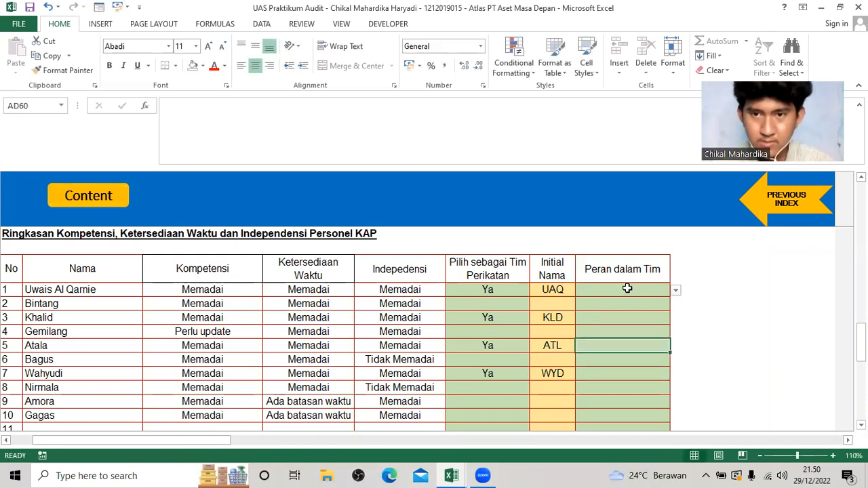
{"action": "left_click", "coordinate": [674, 292]}
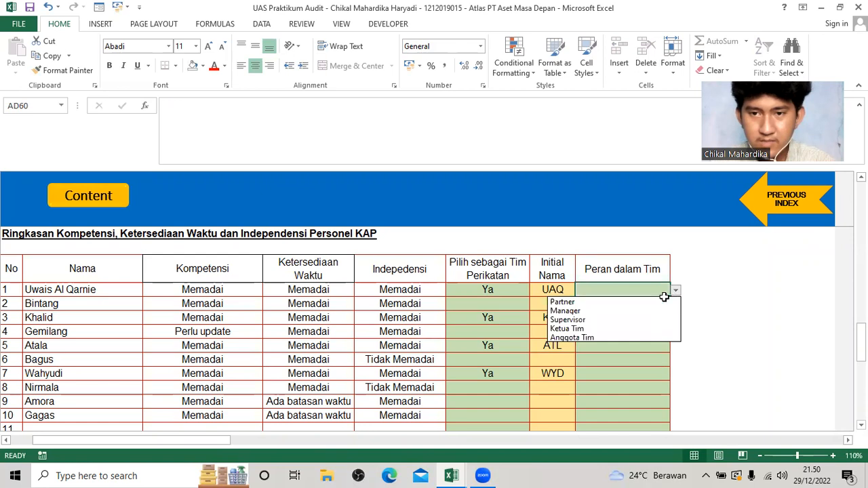
{"action": "left_click", "coordinate": [658, 301]}
{"action": "left_click", "coordinate": [662, 315]}
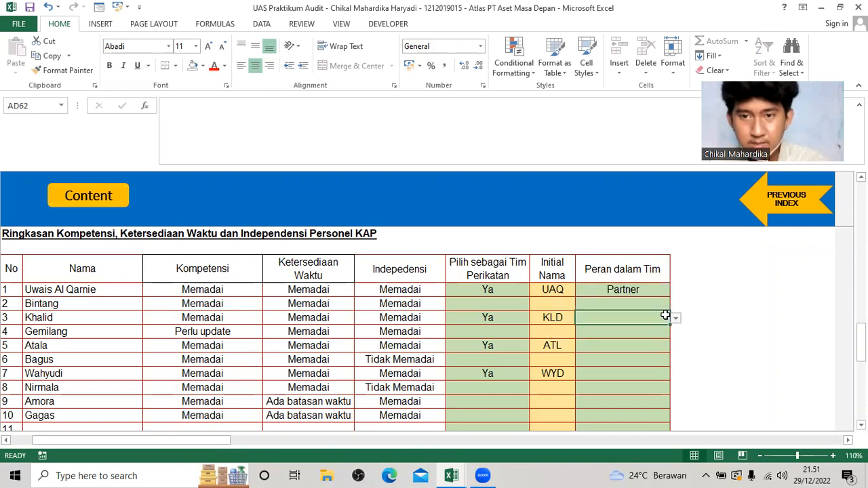
{"action": "left_click", "coordinate": [675, 317]}
{"action": "left_click", "coordinate": [660, 338]}
Set Peran dalam Tim to Ketua Tim in row 5 and Anggota Tim in row 7.
{"action": "left_click", "coordinate": [668, 346]}
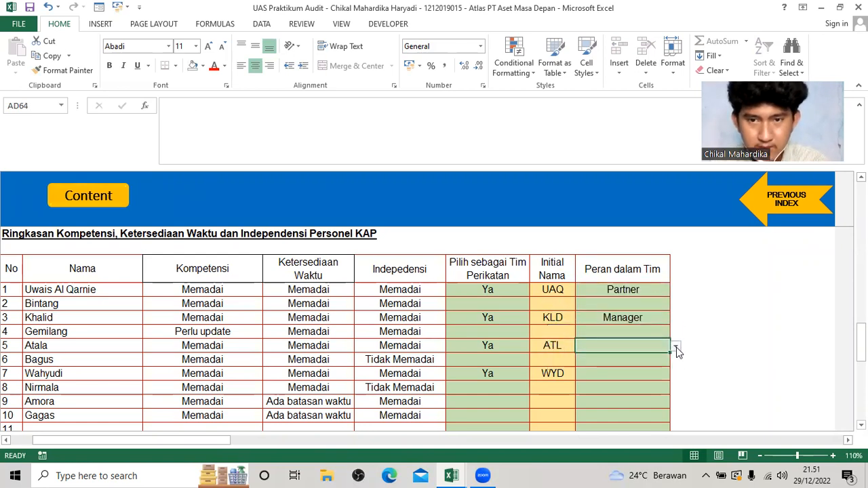
{"action": "left_click", "coordinate": [675, 346]}
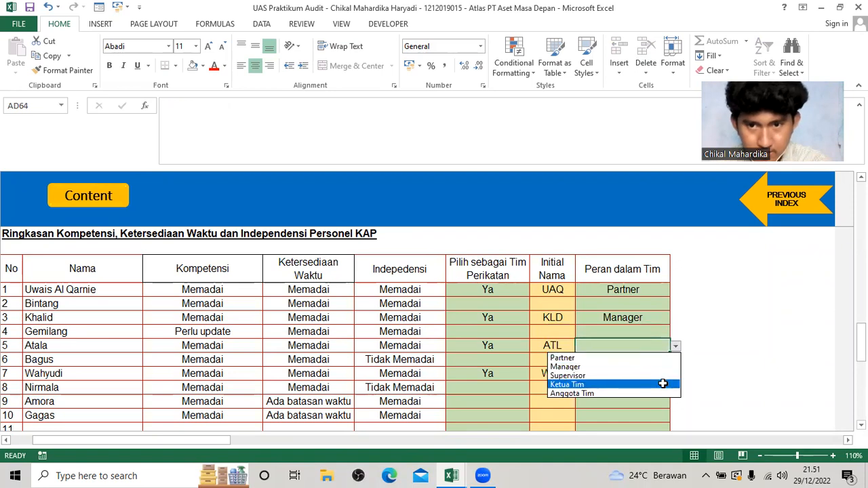
{"action": "left_click", "coordinate": [660, 385]}
{"action": "left_click", "coordinate": [662, 373]}
{"action": "left_click", "coordinate": [675, 374]}
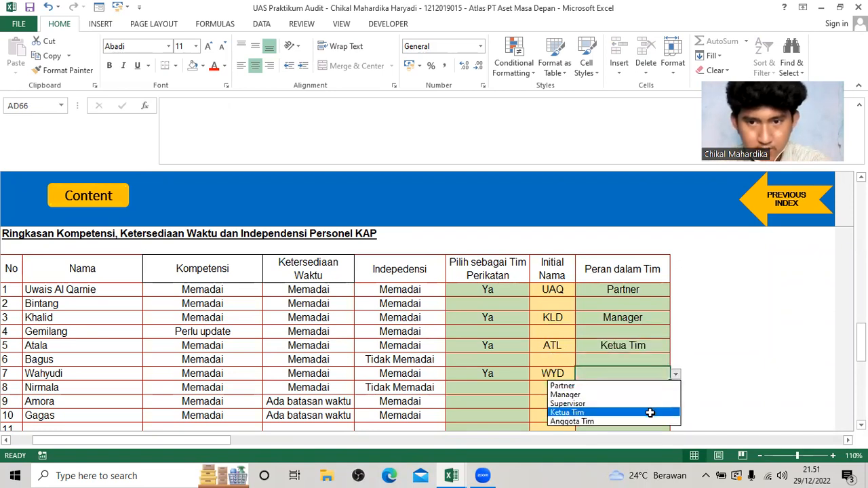
{"action": "left_click", "coordinate": [651, 420]}
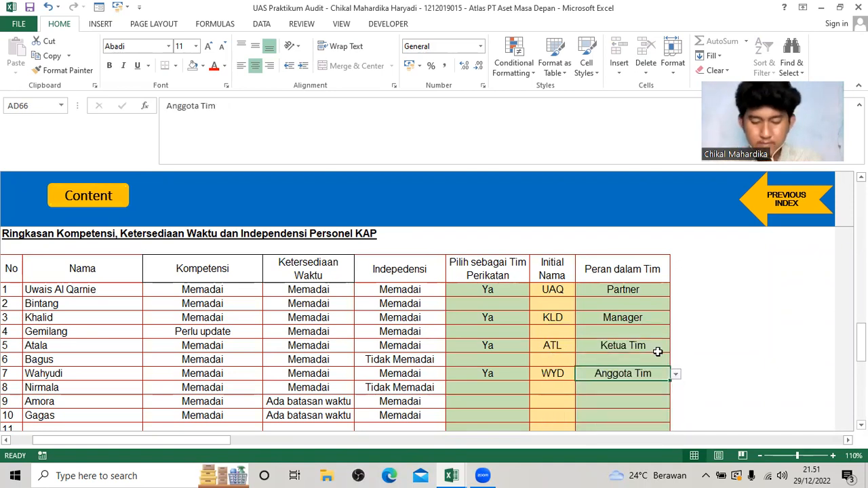
Set Pilih sebagai Tim Perikatan to Tidak in rows 2 and 4.
{"action": "left_click", "coordinate": [518, 305]}
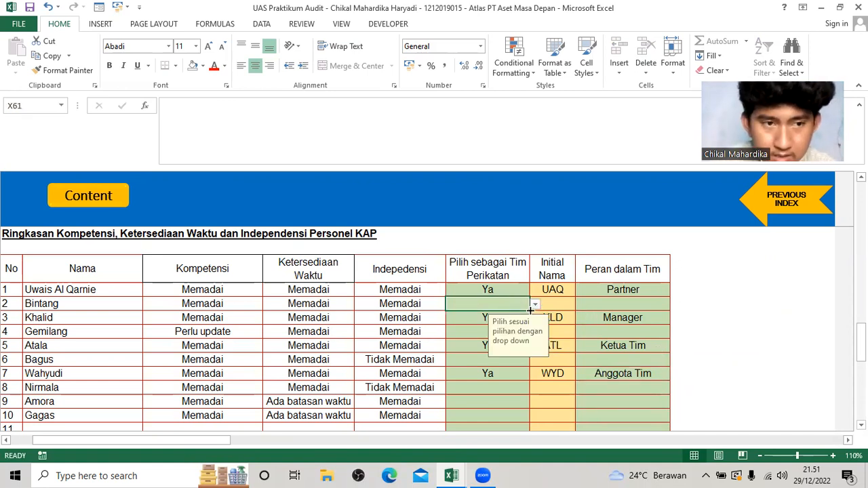
{"action": "left_click", "coordinate": [535, 306]}
{"action": "left_click", "coordinate": [513, 324]}
{"action": "left_click", "coordinate": [483, 332]}
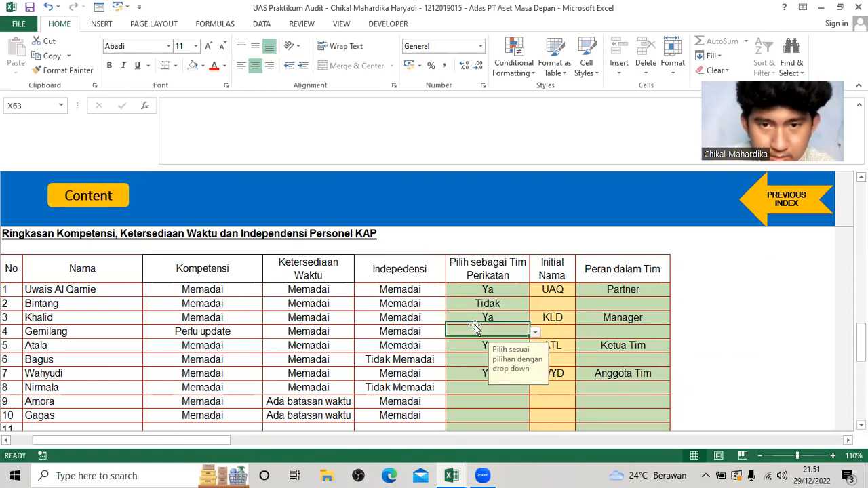
{"action": "left_click", "coordinate": [535, 332]}
{"action": "left_click", "coordinate": [496, 353]}
Set Pilih sebagai Tim Perikatan to Tidak in rows 6 and 8.
{"action": "left_click", "coordinate": [519, 359]}
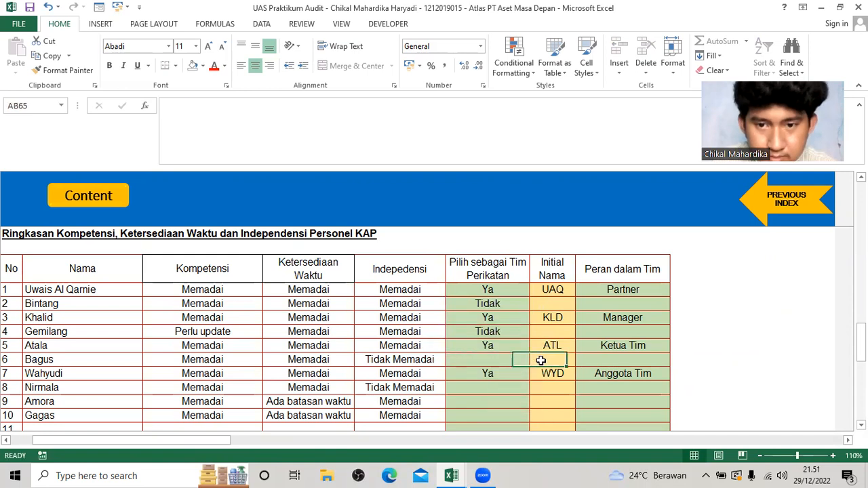
{"action": "left_click", "coordinate": [535, 360]}
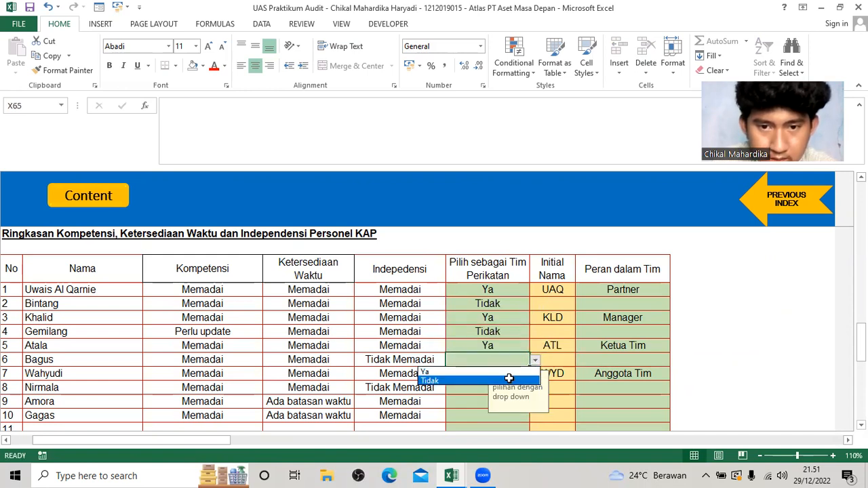
{"action": "left_click", "coordinate": [505, 379]}
{"action": "left_click", "coordinate": [526, 389]}
{"action": "left_click", "coordinate": [535, 388]}
{"action": "left_click", "coordinate": [505, 406]}
Fill the Tidak choice from row 8 down to rows 9 and 10 of the Pilih sebagai Tim Perikatan column.
{"action": "scroll", "coordinate": [501, 353], "scroll_direction": "down", "scroll_amount": 3}
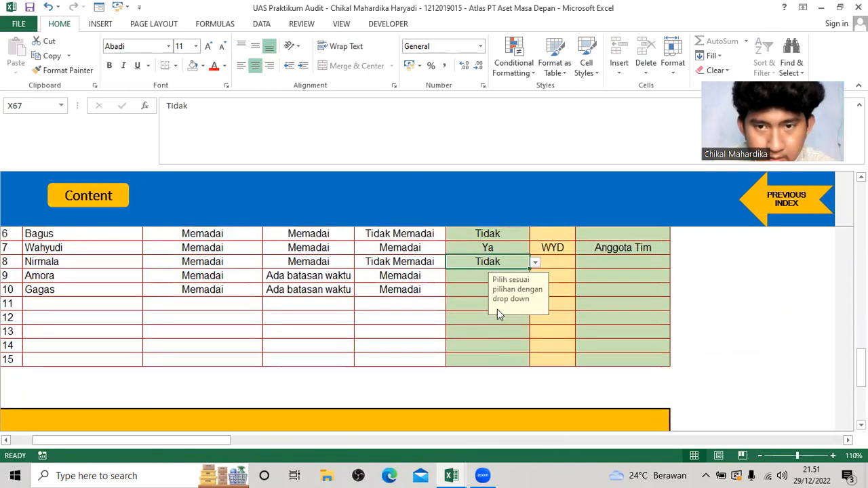
{"action": "left_click_drag", "start_coordinate": [528, 268], "coordinate": [528, 295]}
{"action": "scroll", "coordinate": [360, 298], "scroll_direction": "down", "scroll_amount": 4}
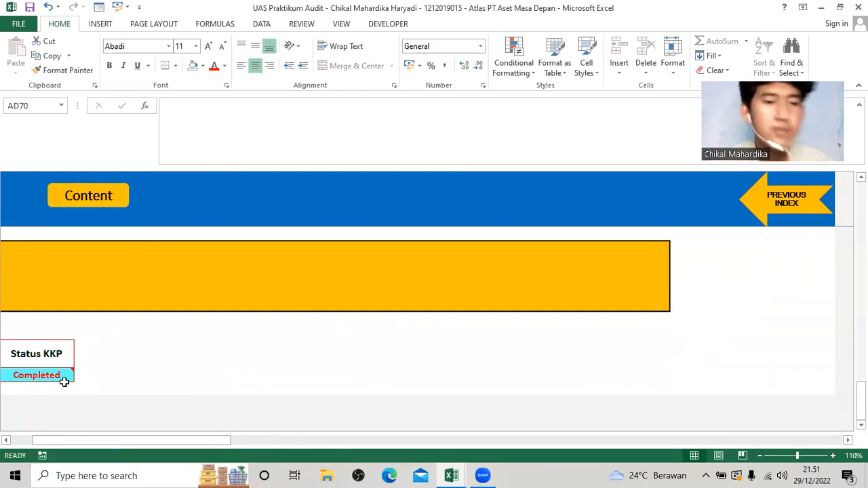
{"action": "scroll", "coordinate": [610, 324], "scroll_direction": "up", "scroll_amount": 4}
{"action": "scroll", "coordinate": [610, 323], "scroll_direction": "down", "scroll_amount": 1}
Return to index A110, check its Hasil Analisis column and go on to index A120, Alokasi Jam Jasa dan Perencanaan Lainnya.
{"action": "left_click", "coordinate": [771, 223]}
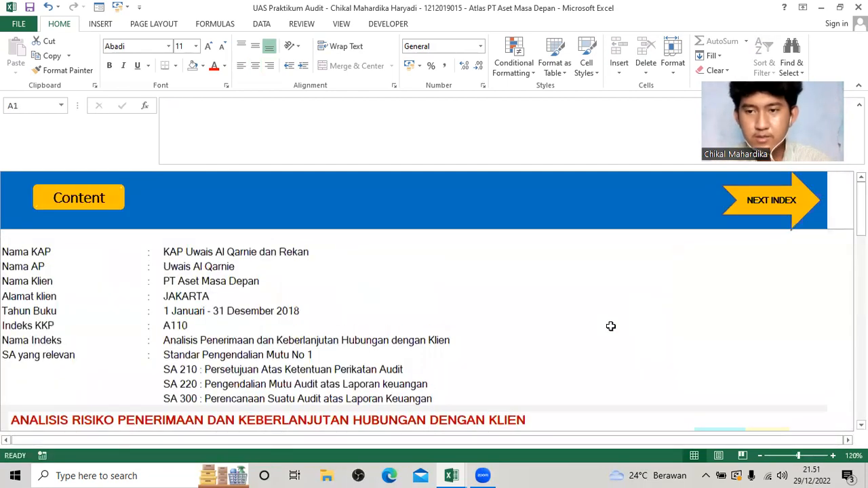
{"action": "scroll", "coordinate": [612, 326], "scroll_direction": "down", "scroll_amount": 5}
{"action": "scroll", "coordinate": [607, 324], "scroll_direction": "down", "scroll_amount": 3}
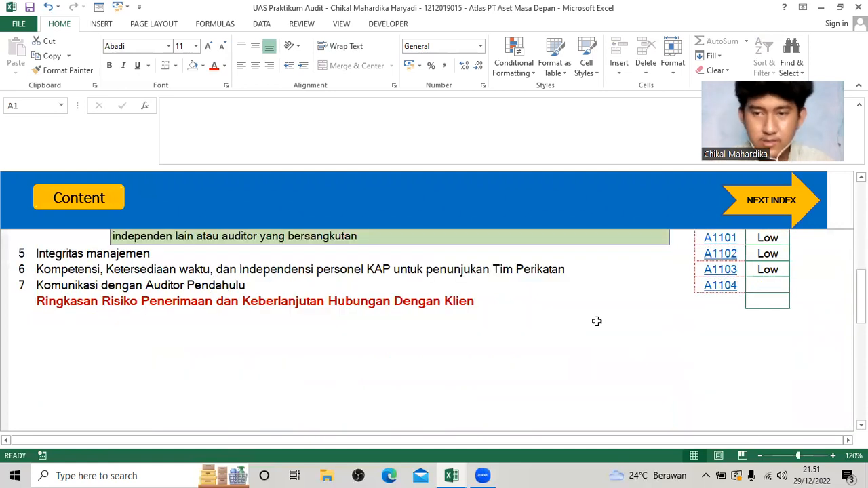
{"action": "scroll", "coordinate": [600, 322], "scroll_direction": "up", "scroll_amount": 5}
{"action": "scroll", "coordinate": [602, 321], "scroll_direction": "up", "scroll_amount": 1}
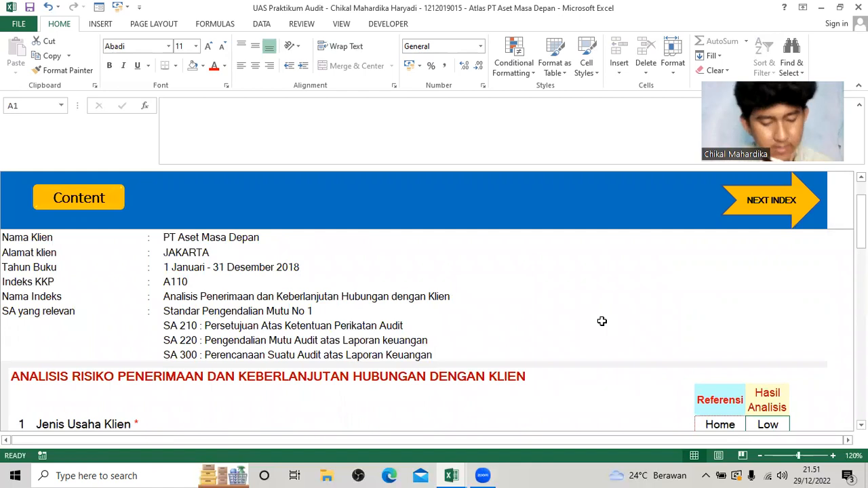
{"action": "left_click", "coordinate": [752, 204]}
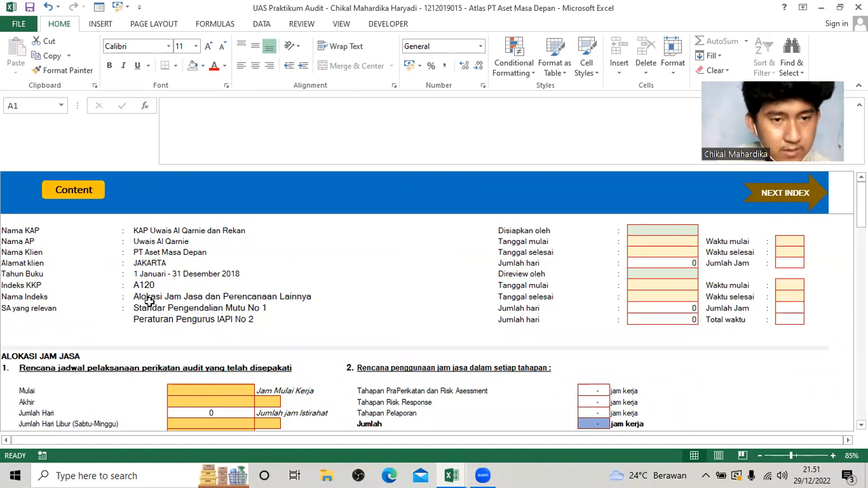
Compare the A120 Alokasi Jam Jasa schedule fields with Info Lain tentang penugasan on the Soal workbook's Informasi Penugasan sheet.
{"action": "scroll", "coordinate": [191, 352], "scroll_direction": "down", "scroll_amount": 1}
{"action": "scroll", "coordinate": [214, 355], "scroll_direction": "down", "scroll_amount": 1}
{"action": "scroll", "coordinate": [170, 354], "scroll_direction": "up", "scroll_amount": 1}
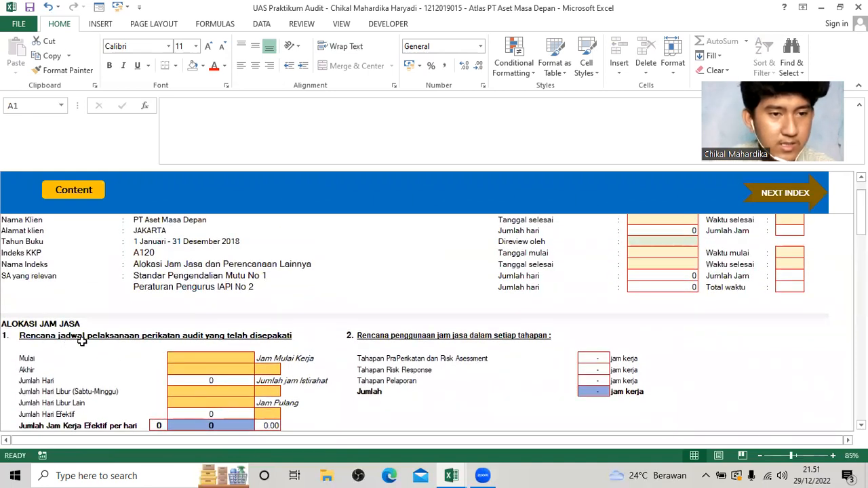
{"action": "scroll", "coordinate": [81, 342], "scroll_direction": "down", "scroll_amount": 2}
{"action": "scroll", "coordinate": [106, 340], "scroll_direction": "up", "scroll_amount": 1}
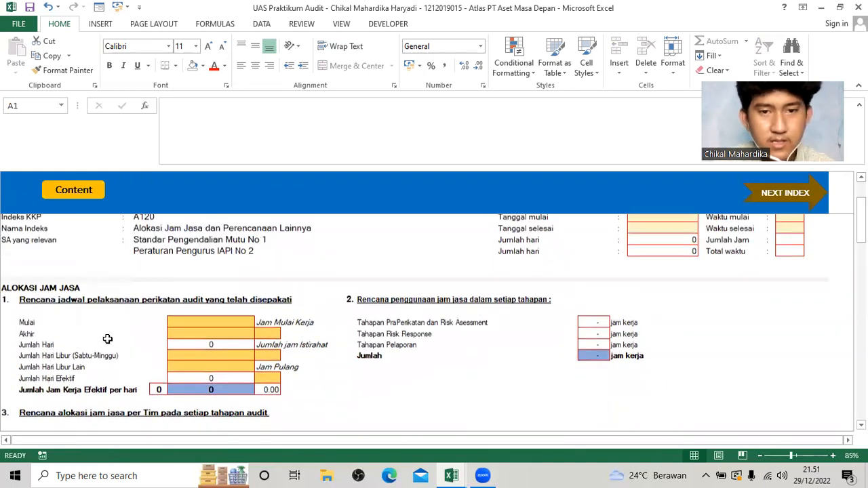
{"action": "key", "text": "alt+Tab"}
{"action": "scroll", "coordinate": [187, 377], "scroll_direction": "down", "scroll_amount": 2}
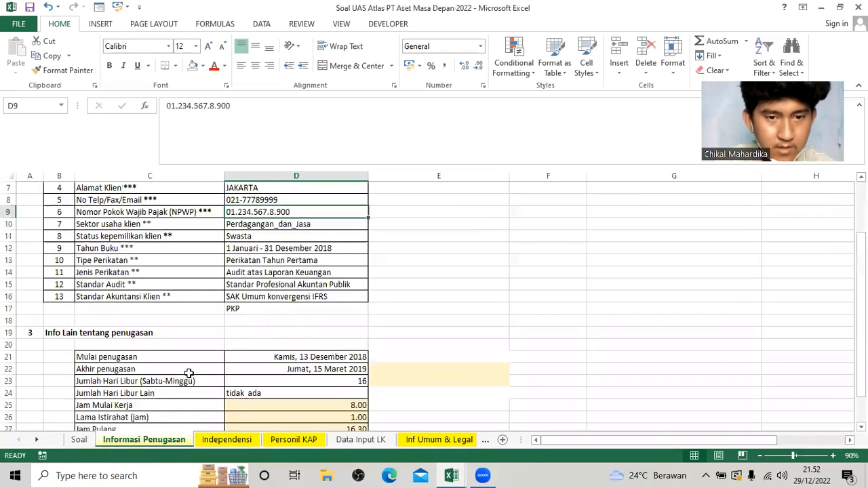
{"action": "scroll", "coordinate": [188, 375], "scroll_direction": "down", "scroll_amount": 2}
{"action": "key", "text": "alt+Tab"}
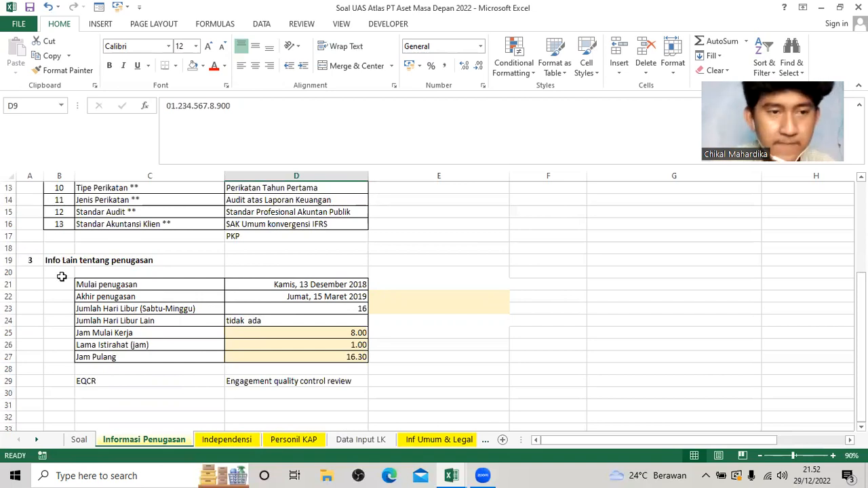
{"action": "key", "text": "alt+Tab"}
Set Disiapkan oleh to UAQ in the header of index A120.
{"action": "left_click", "coordinate": [200, 325]}
{"action": "scroll", "coordinate": [211, 324], "scroll_direction": "up", "scroll_amount": 1}
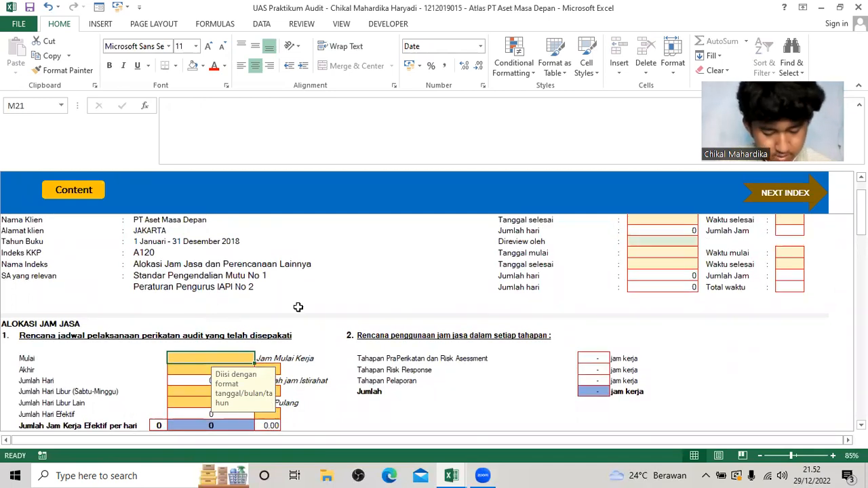
{"action": "scroll", "coordinate": [658, 230], "scroll_direction": "up", "scroll_amount": 1}
{"action": "left_click", "coordinate": [668, 228]}
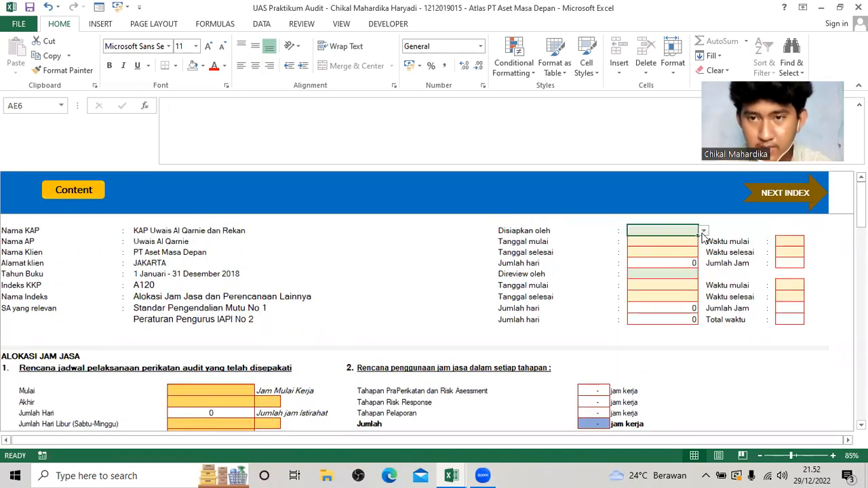
{"action": "left_click", "coordinate": [704, 231]}
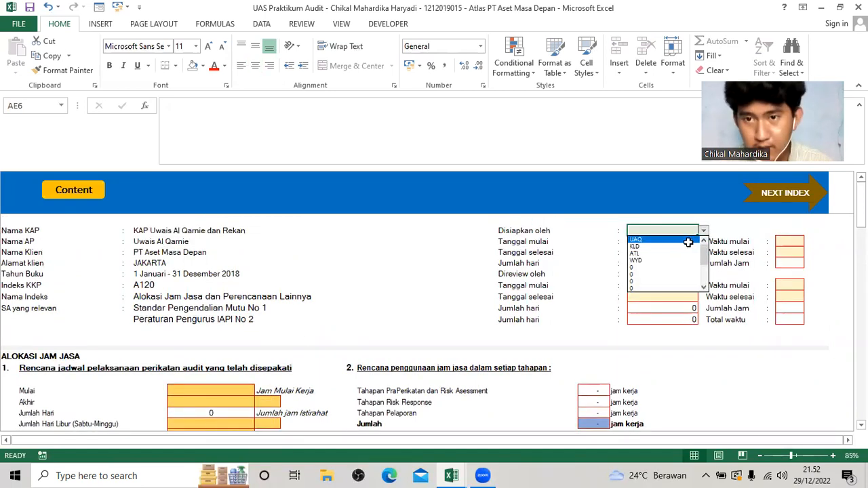
{"action": "left_click", "coordinate": [688, 240]}
Enter 13/12/2018 as the Tanggal mulai under Disiapkan oleh and copy it to Tanggal selesai.
{"action": "left_click", "coordinate": [688, 243]}
{"action": "type", "text": "1"}
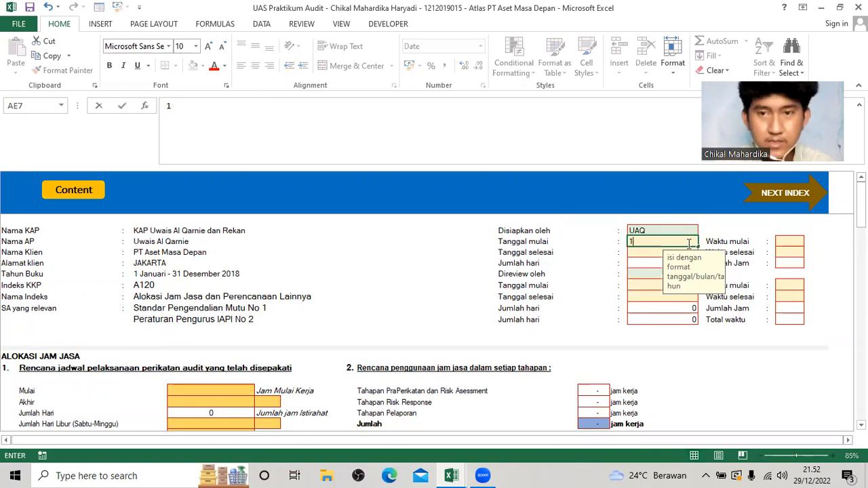
{"action": "type", "text": "3/12/2018"}
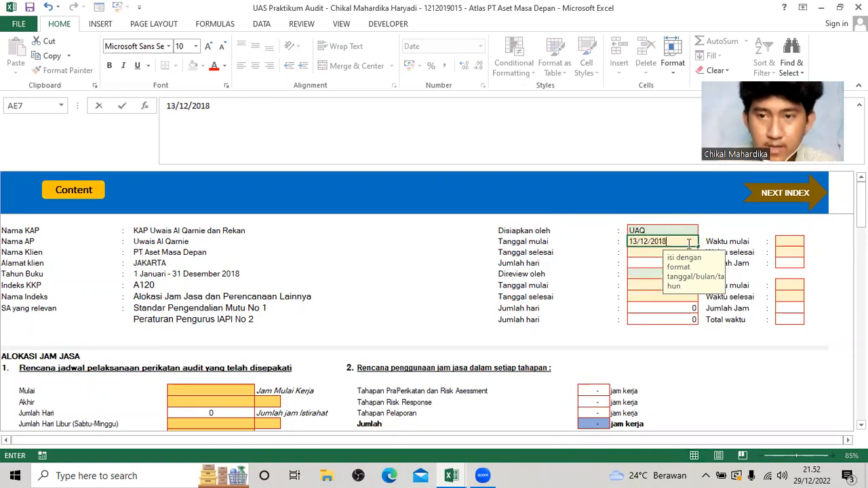
{"action": "key", "text": "Return"}
{"action": "key", "text": "Up"}
{"action": "key", "text": "ctrl+c"}
{"action": "key", "text": "Down"}
{"action": "key", "text": "ctrl+v"}
Set Direview oleh to KLD in the A120 header.
{"action": "key", "text": "Down"}
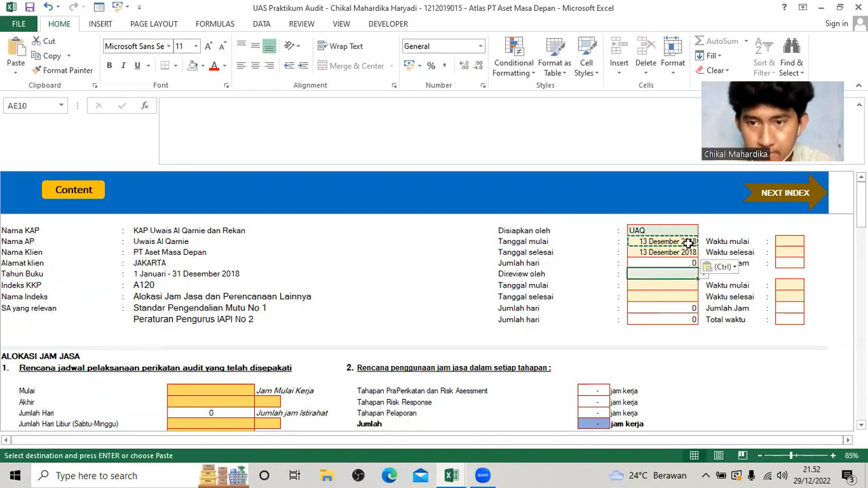
{"action": "left_click", "coordinate": [704, 274]}
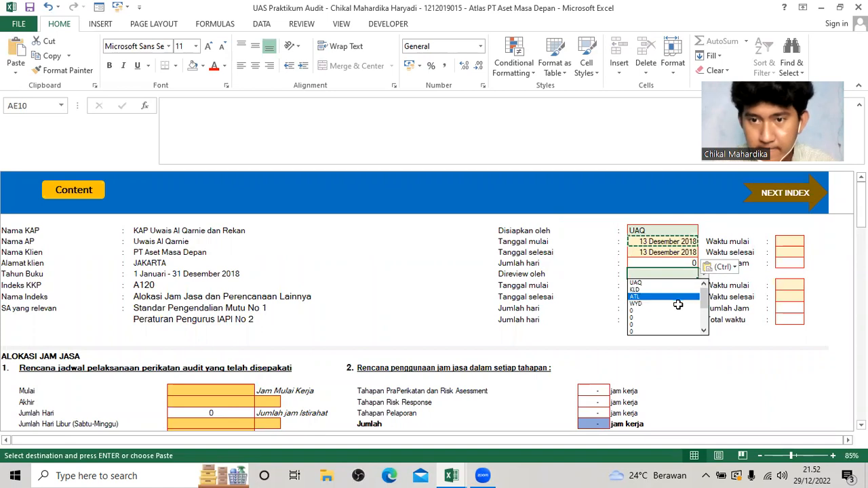
{"action": "left_click", "coordinate": [676, 290]}
Enter 13/12/2018 as the Tanggal mulai under Direview oleh and copy it to the Tanggal selesai below.
{"action": "left_click", "coordinate": [675, 287]}
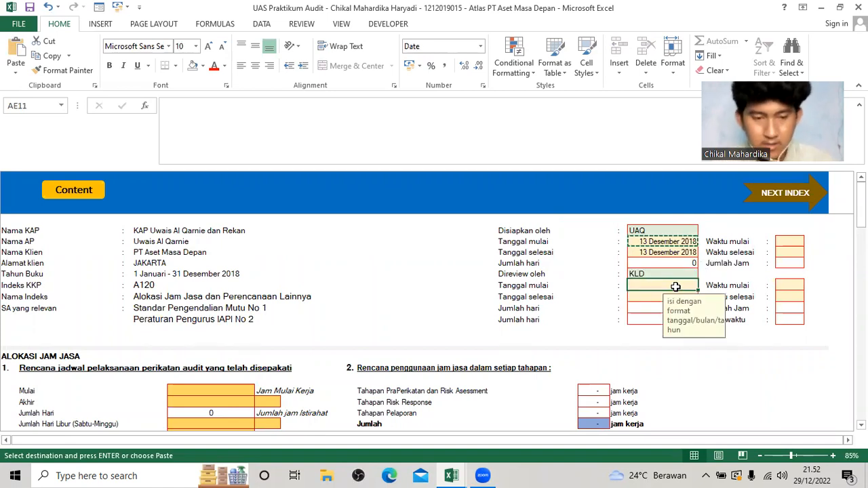
{"action": "type", "text": "13/12/1"}
{"action": "key", "text": "BackSpace"}
{"action": "type", "text": "20"}
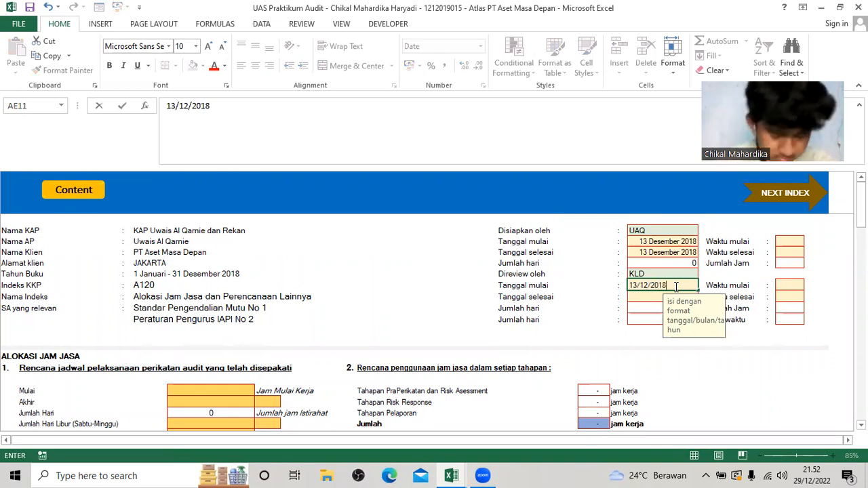
{"action": "type", "text": "18"}
{"action": "key", "text": "Return"}
{"action": "left_click", "coordinate": [676, 286]}
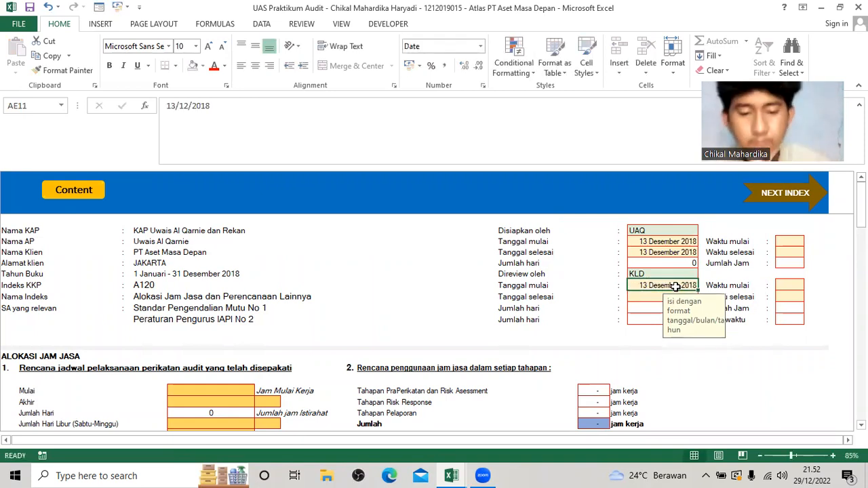
{"action": "key", "text": "ctrl+c"}
{"action": "key", "text": "Down"}
{"action": "key", "text": "ctrl+v"}
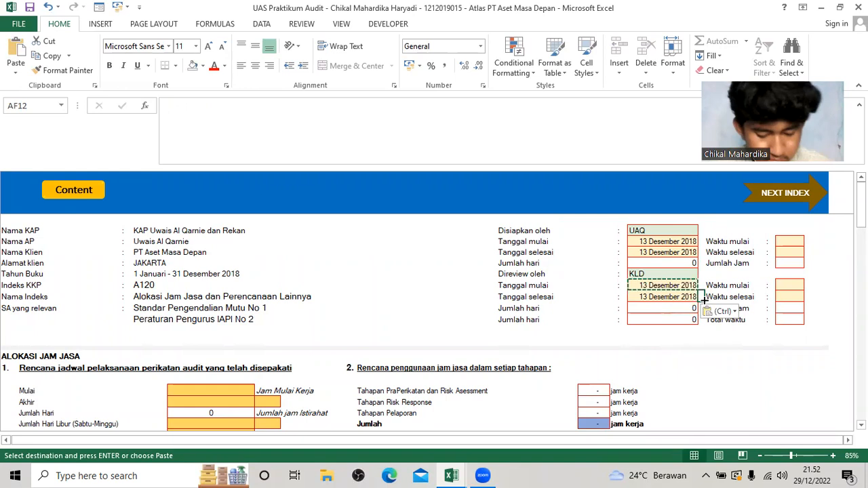
Enter 08.00 as the Waktu mulai and 13.00 as the Waktu selesai under Disiapkan oleh in the A120 header.
{"action": "left_click", "coordinate": [795, 242]}
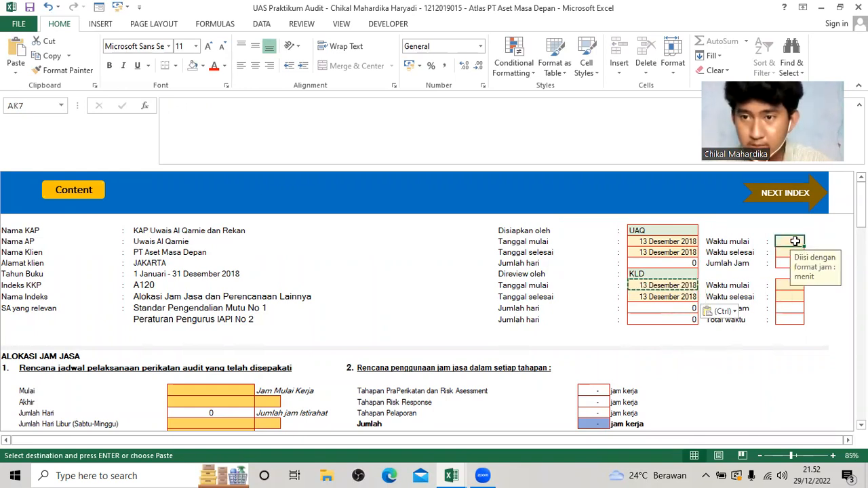
{"action": "type", "text": "08.00"}
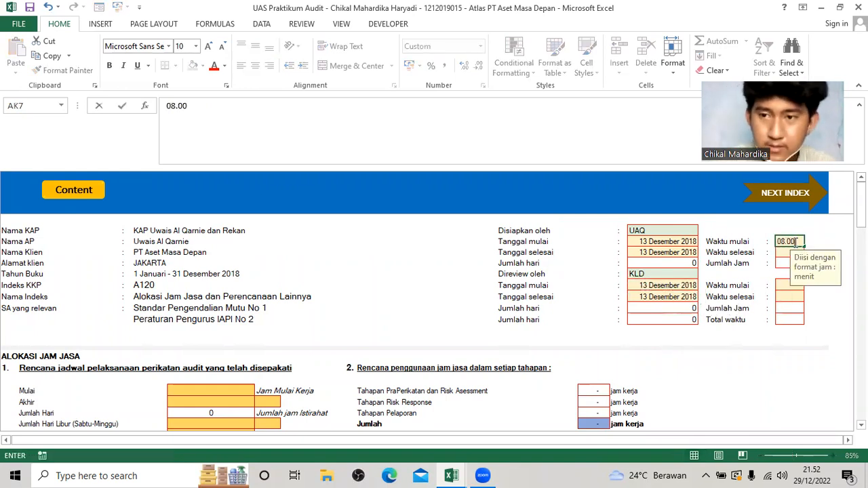
{"action": "key", "text": "Return"}
{"action": "type", "text": "13.00"}
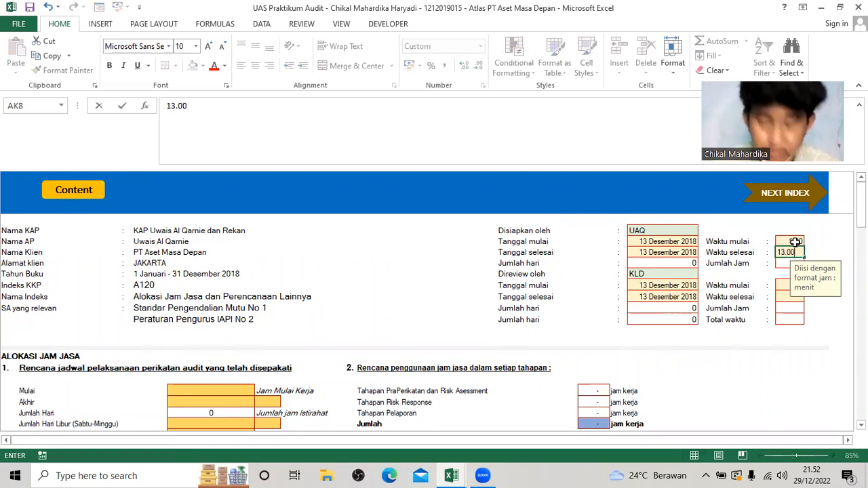
{"action": "key", "text": "Return"}
Enter 13.00 as the Waktu mulai and 17.00 as the Waktu selesai under Direview oleh.
{"action": "type", "text": "13.00"}
{"action": "key", "text": "Return"}
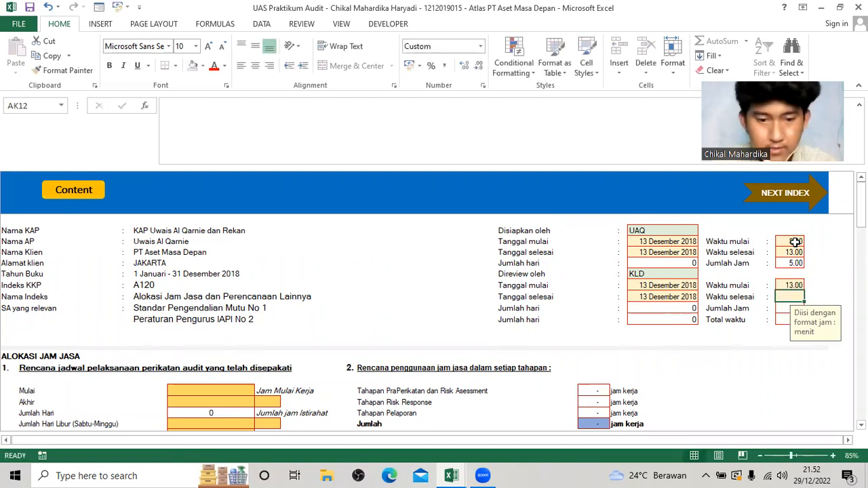
{"action": "type", "text": "17.00"}
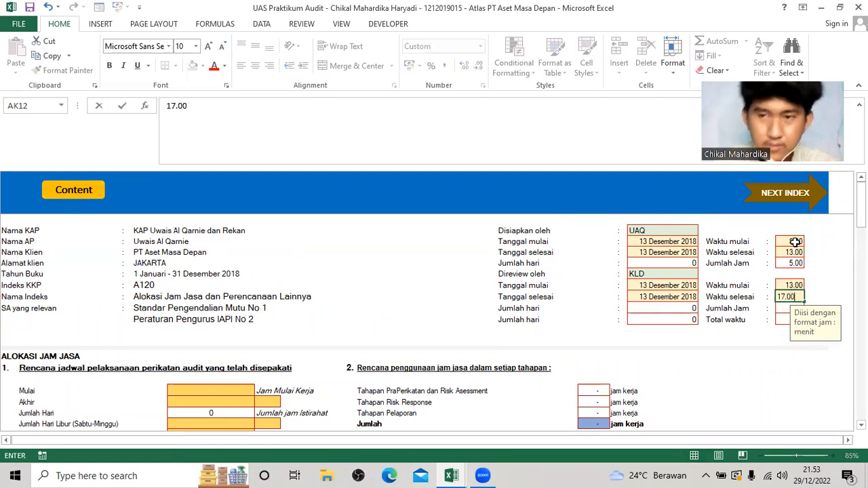
{"action": "key", "text": "Return"}
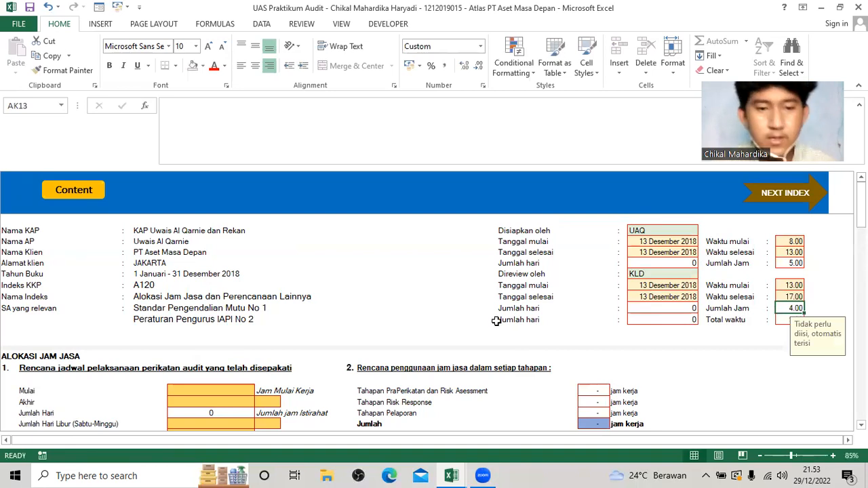
Look up the assignment dates in the Soal UAS workbook and enter 13/12/2018 as Mulai in the agreed audit schedule of A120.
{"action": "left_click", "coordinate": [243, 392]}
{"action": "scroll", "coordinate": [240, 392], "scroll_direction": "down", "scroll_amount": 2}
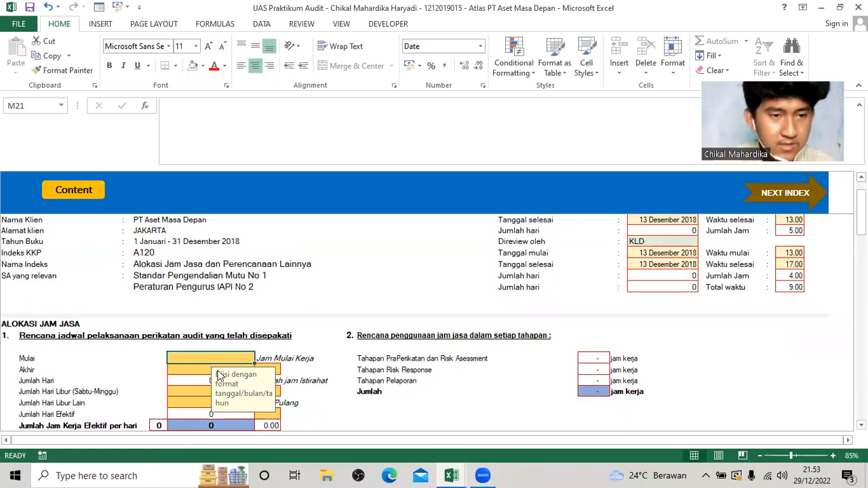
{"action": "scroll", "coordinate": [177, 367], "scroll_direction": "down", "scroll_amount": 1}
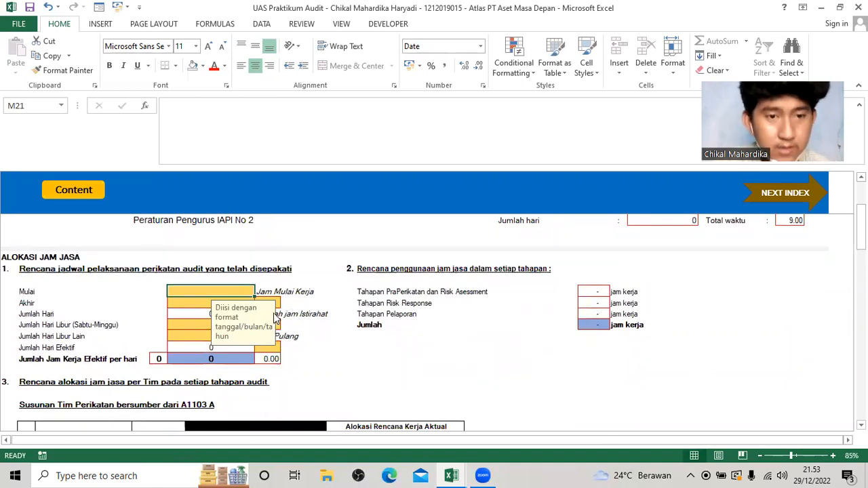
{"action": "key", "text": "alt+Tab"}
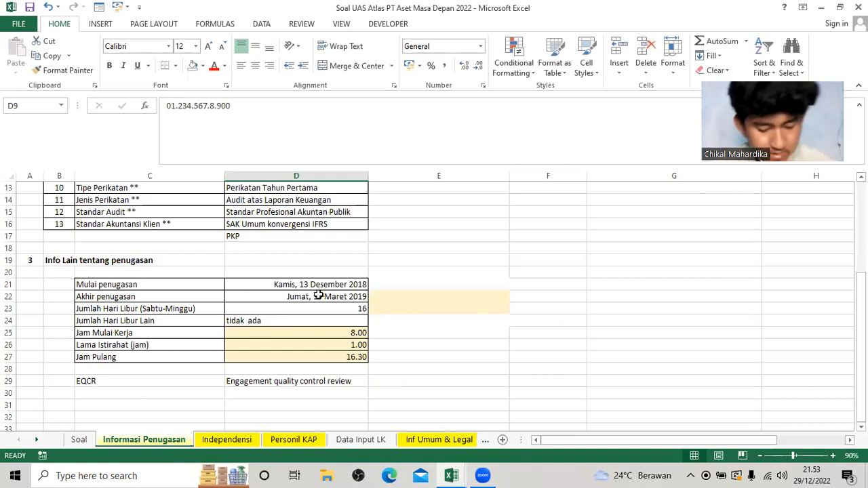
{"action": "key", "text": "alt+Tab"}
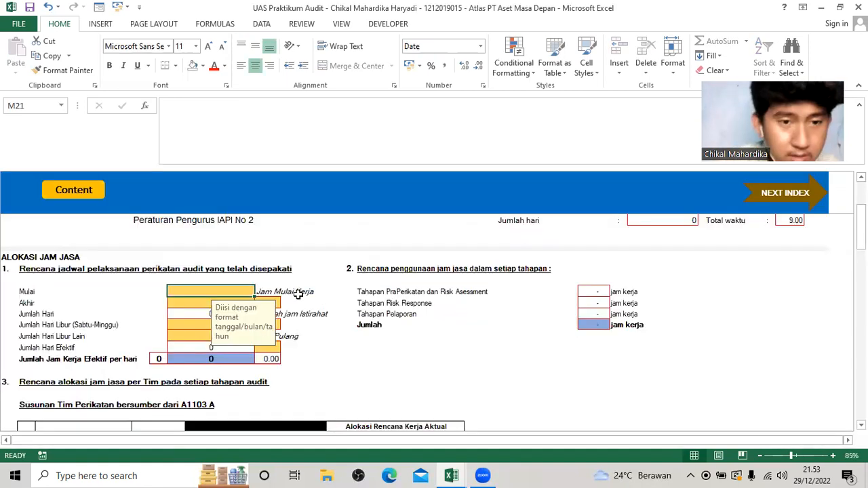
{"action": "type", "text": "13/12/"}
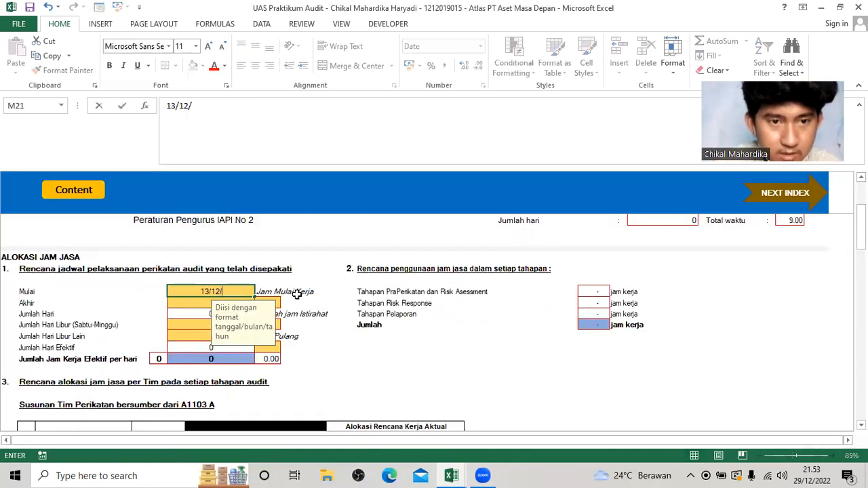
{"action": "type", "text": "20"}
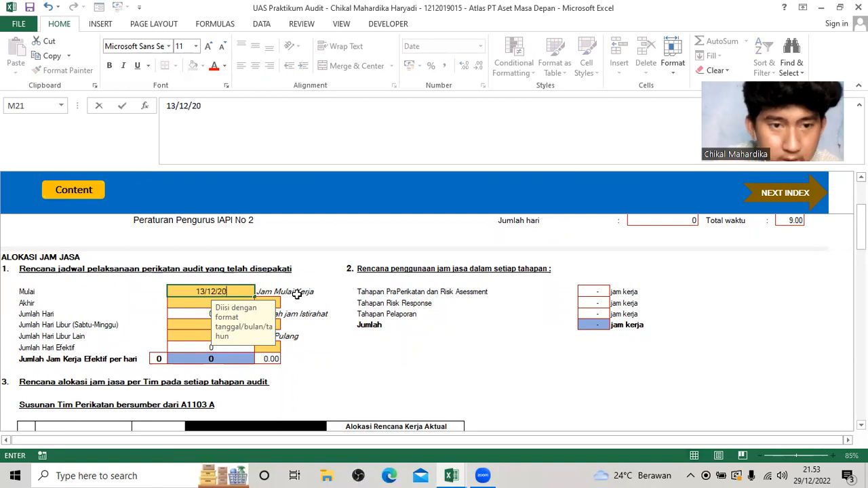
{"action": "type", "text": "18"}
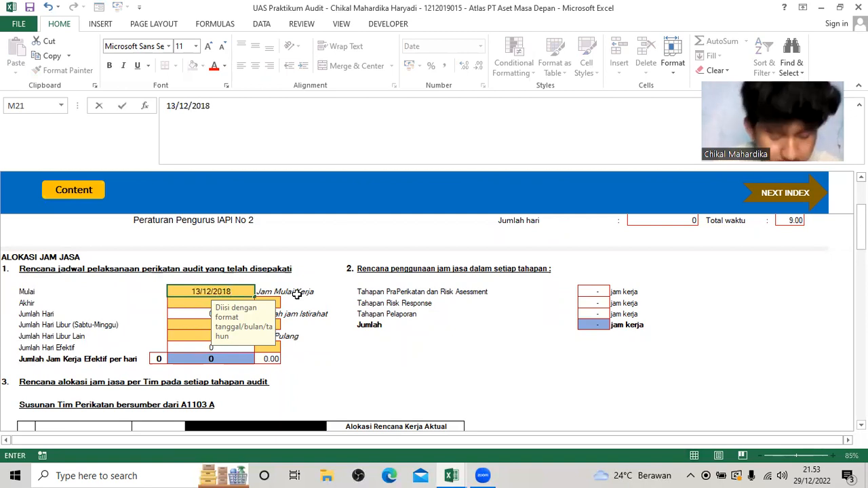
{"action": "key", "text": "Return"}
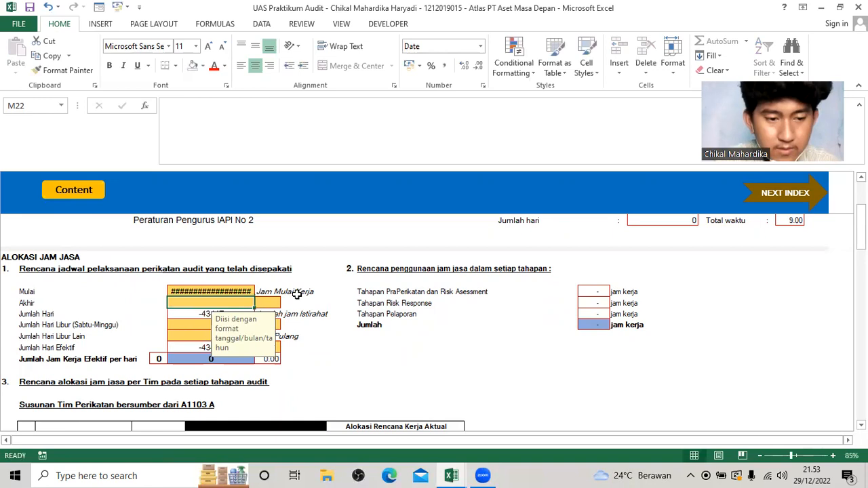
Set the Akhir date of the agreed audit schedule to 15/03/2019.
{"action": "type", "text": "15"}
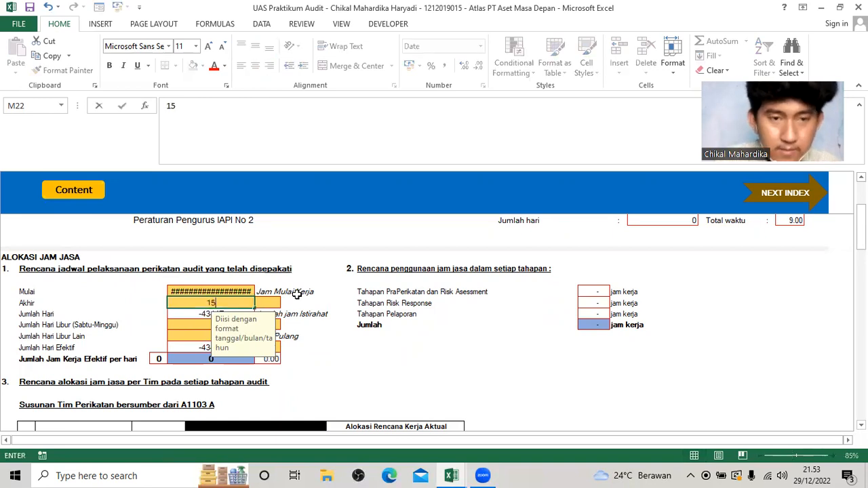
{"action": "type", "text": "/03/2018"}
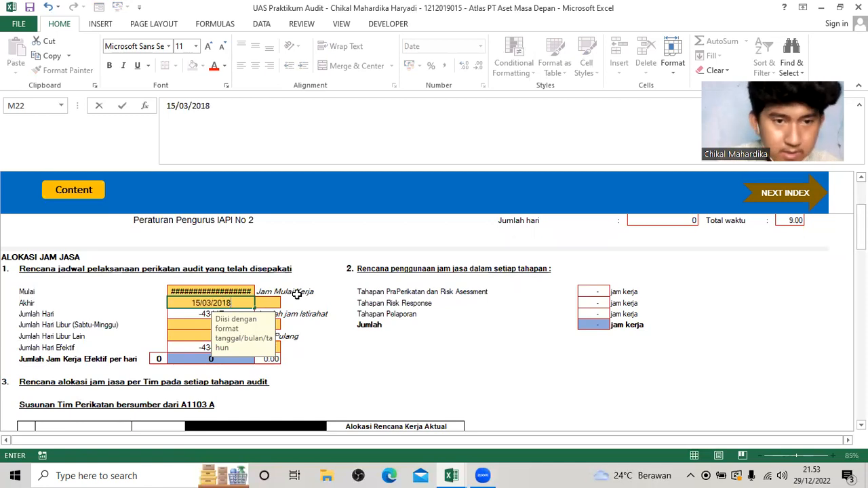
{"action": "key", "text": "Return"}
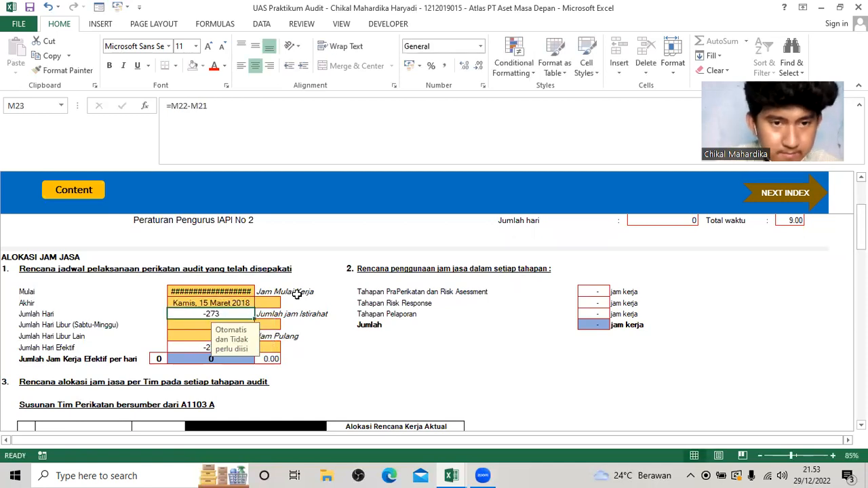
{"action": "left_click", "coordinate": [239, 290]}
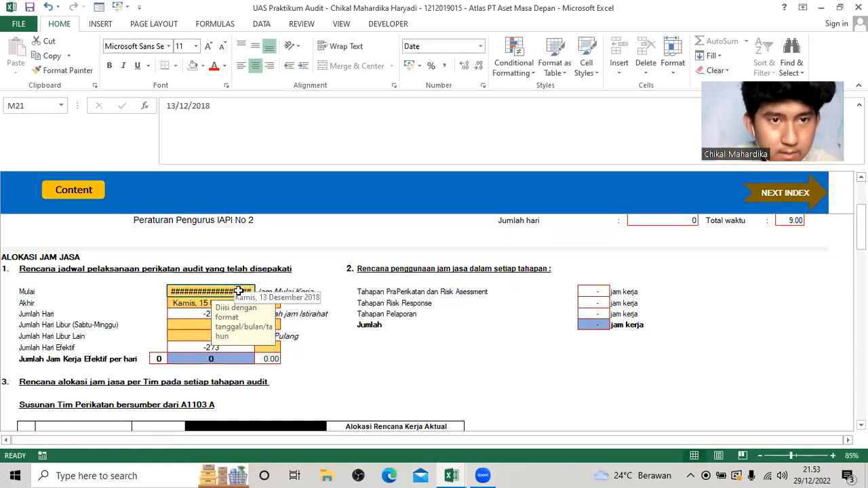
{"action": "left_click", "coordinate": [195, 305]}
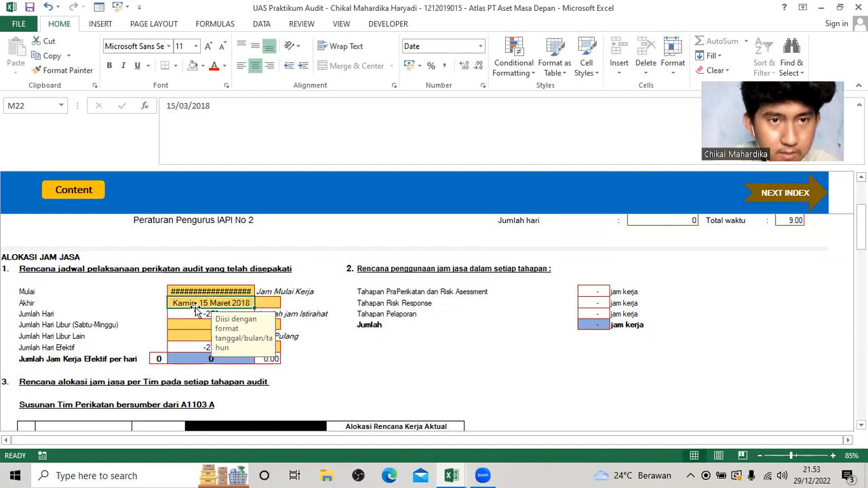
{"action": "left_click", "coordinate": [233, 121]}
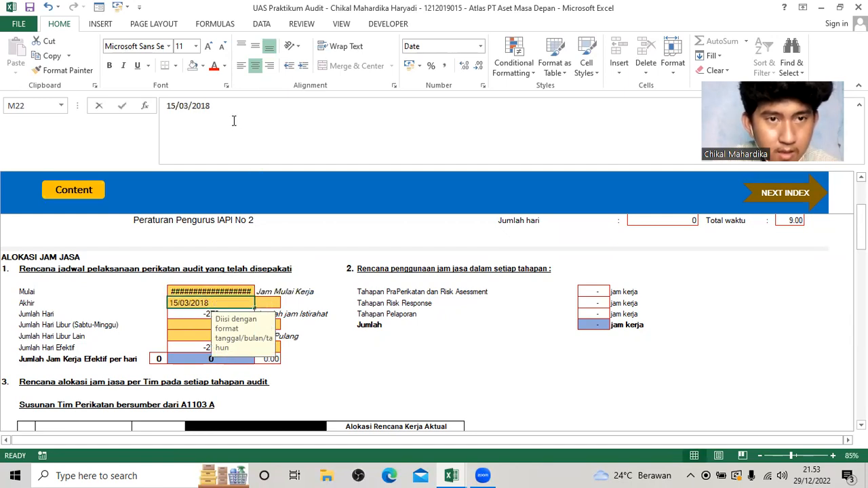
{"action": "key", "text": "BackSpace"}
{"action": "type", "text": "9"}
{"action": "key", "text": "Return"}
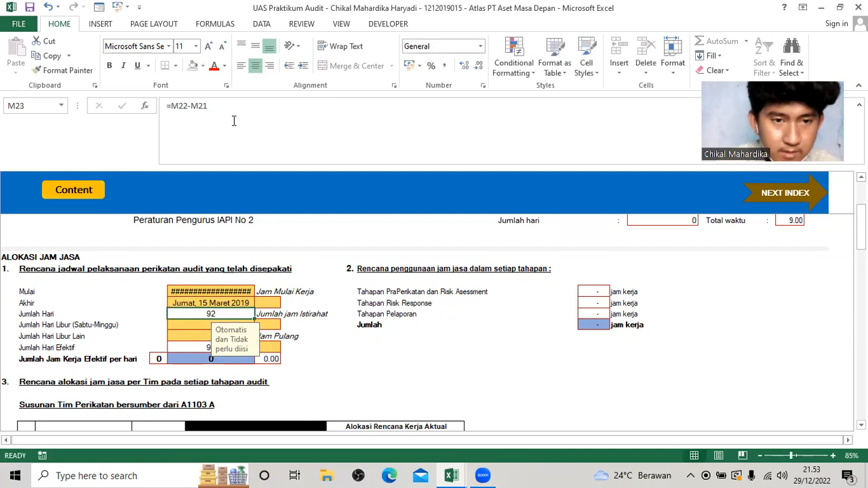
Set Jumlah Hari Libur (Sabtu-Minggu) to 16 and Jumlah Hari Libur Lain to 0 in the audit schedule.
{"action": "left_click", "coordinate": [196, 324]}
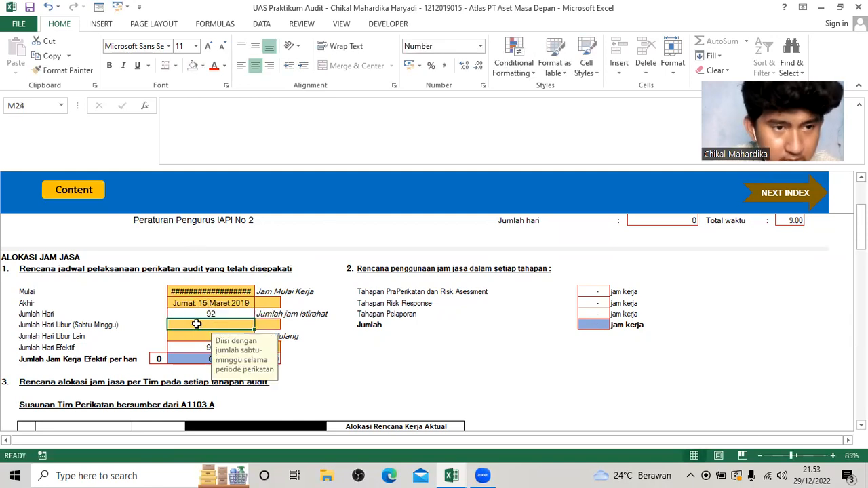
{"action": "scroll", "coordinate": [191, 306], "scroll_direction": "down", "scroll_amount": 1}
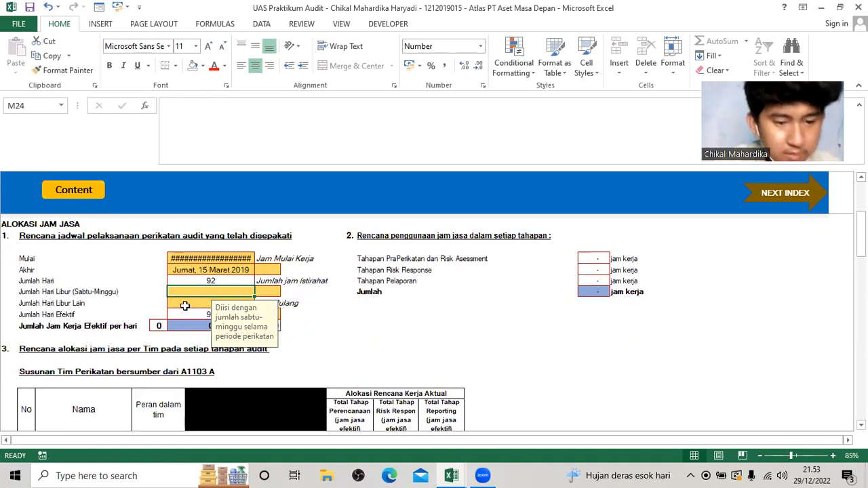
{"action": "type", "text": "16"}
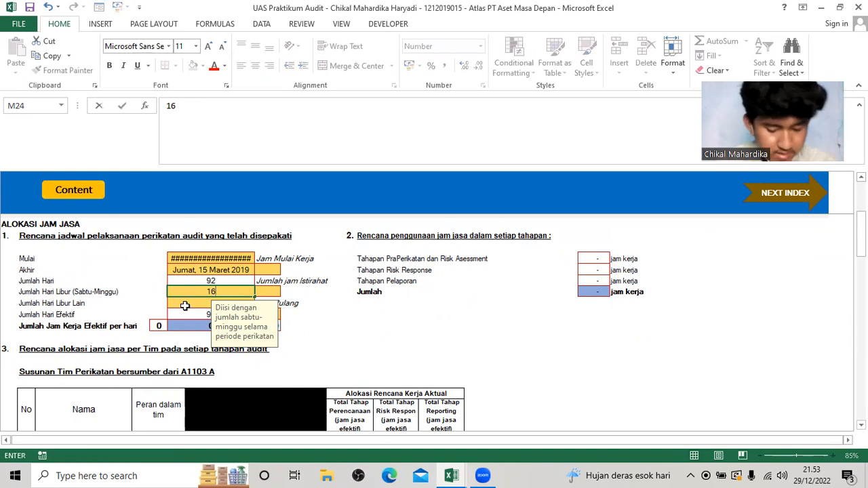
{"action": "key", "text": "Return"}
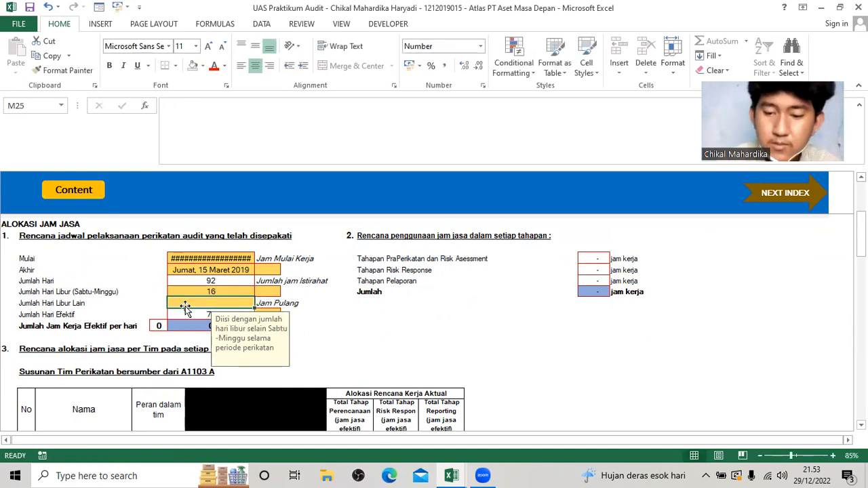
{"action": "type", "text": "0"}
{"action": "key", "text": "Return"}
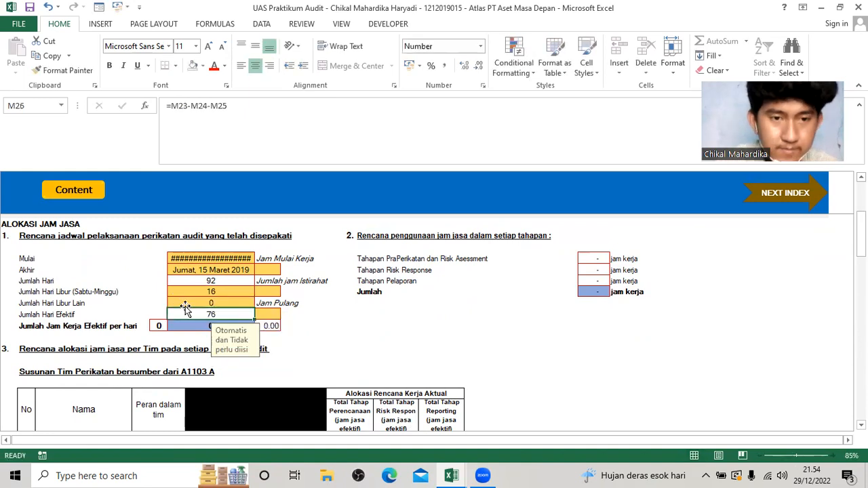
Enter 08.00 as the Jam Mulai Kerja in the audit schedule.
{"action": "left_click", "coordinate": [280, 270]}
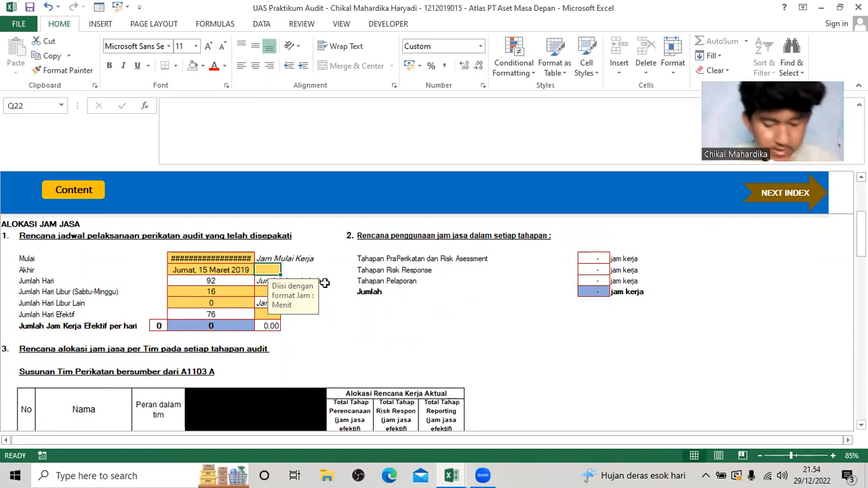
{"action": "type", "text": "08.00"}
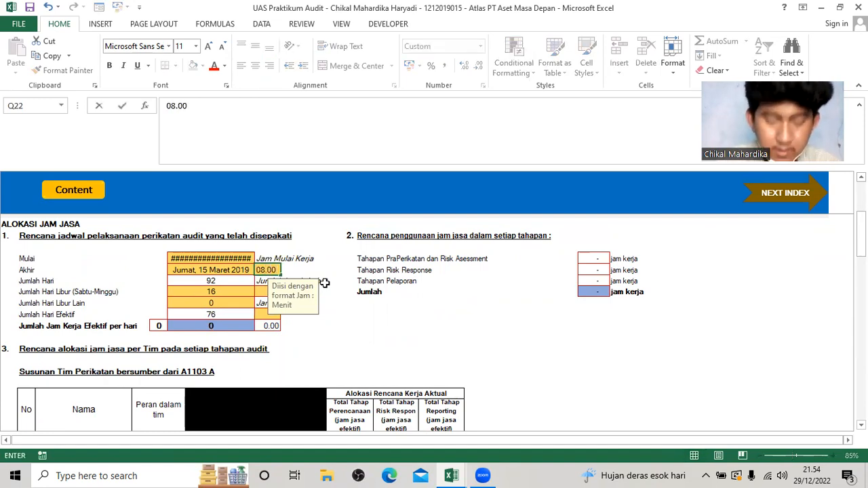
{"action": "key", "text": "Return"}
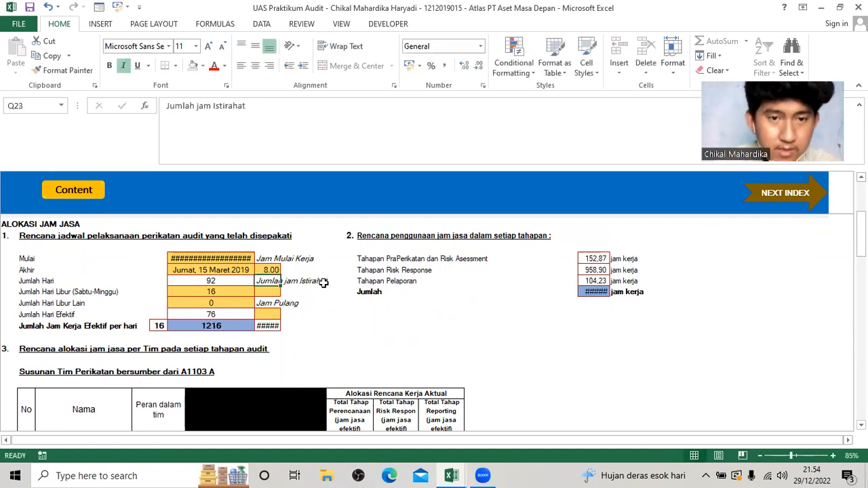
Enter 01.00 as the Jumlah jam Istirahat and 16.30 as the Jam Pulang.
{"action": "key", "text": "Return"}
{"action": "type", "text": "01.00"}
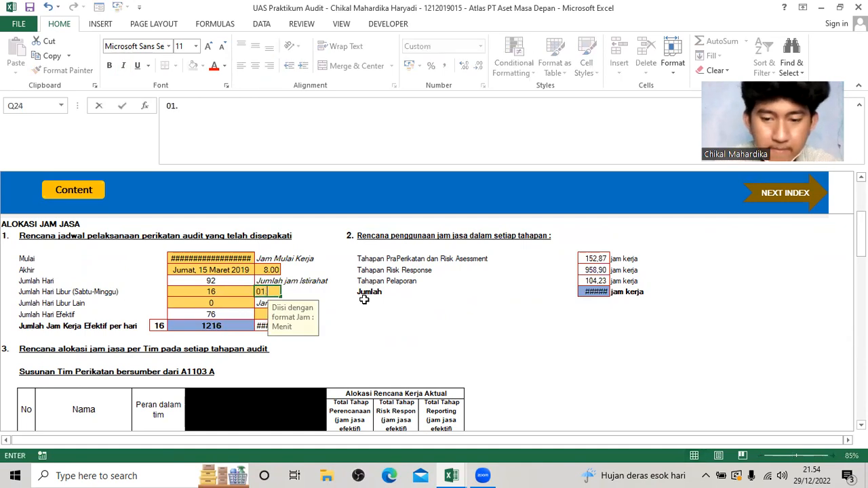
{"action": "key", "text": "Return"}
{"action": "key", "text": "Return"}
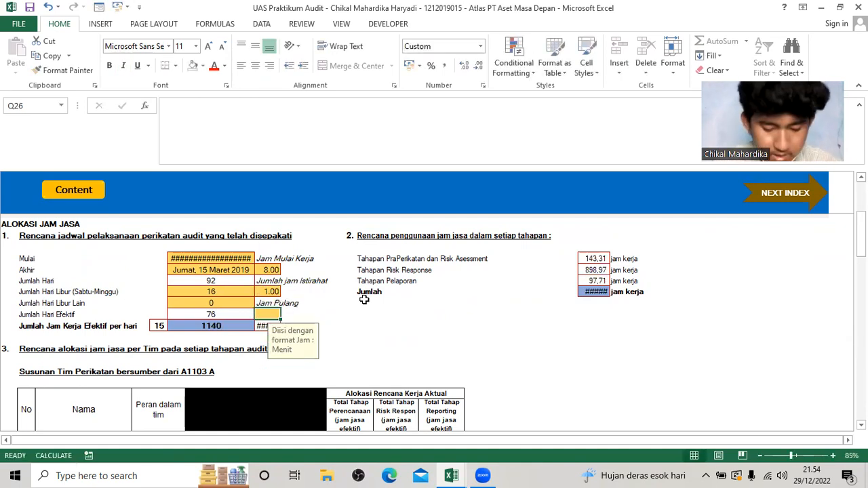
{"action": "type", "text": "16.30"}
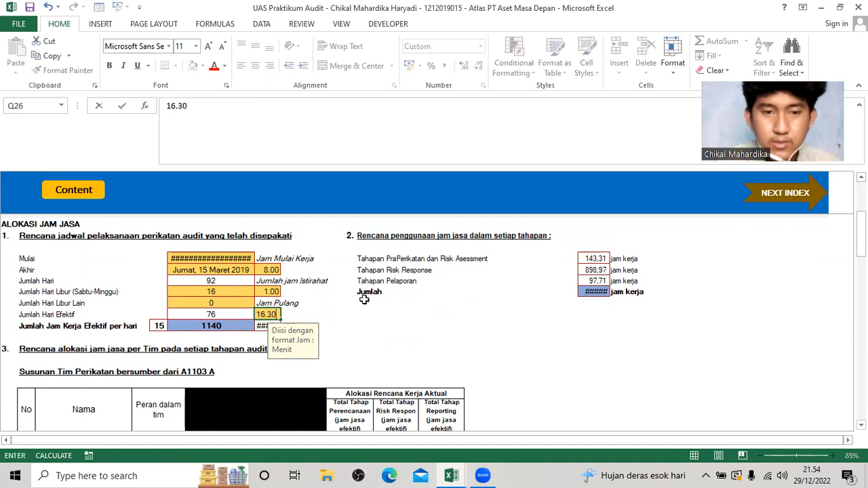
{"action": "key", "text": "Return"}
Remove the black fill from the columns between Peran dalam tim and Alokasi Rencana Kerja Aktual in the team allocation table.
{"action": "scroll", "coordinate": [363, 302], "scroll_direction": "up", "scroll_amount": 1}
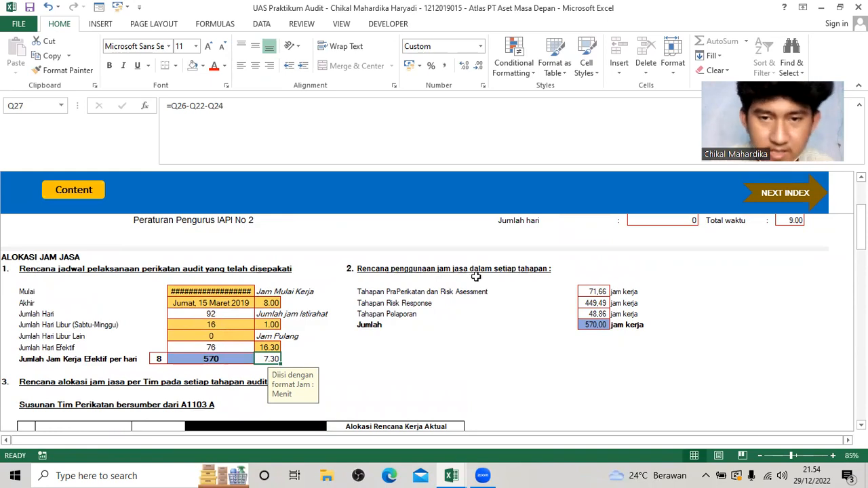
{"action": "scroll", "coordinate": [407, 298], "scroll_direction": "down", "scroll_amount": 4}
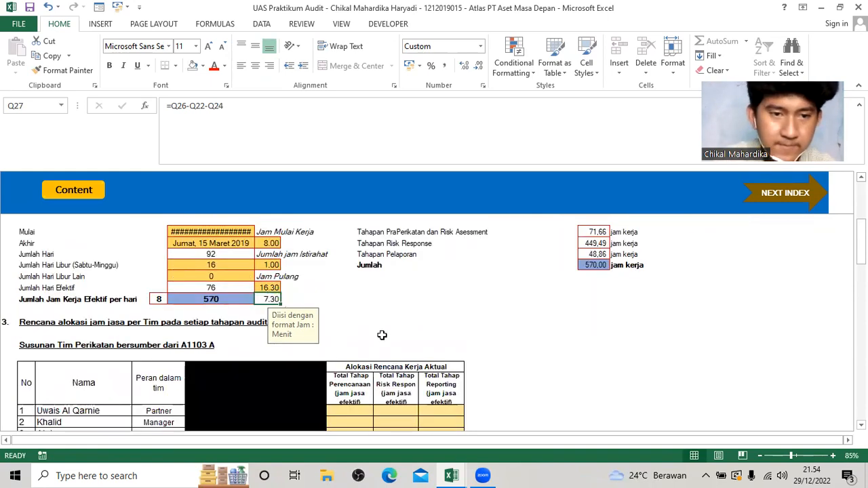
{"action": "left_click", "coordinate": [245, 268]}
{"action": "left_click", "coordinate": [211, 312]}
{"action": "left_click", "coordinate": [219, 299]}
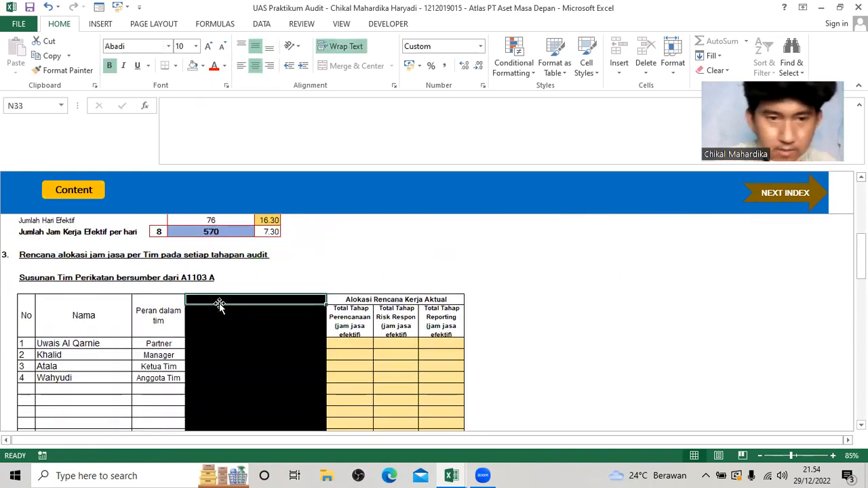
{"action": "scroll", "coordinate": [255, 313], "scroll_direction": "down", "scroll_amount": 1}
{"action": "scroll", "coordinate": [254, 313], "scroll_direction": "down", "scroll_amount": 3}
{"action": "left_click_drag", "start_coordinate": [304, 374], "coordinate": [188, 194]}
{"action": "left_click", "coordinate": [202, 65]}
{"action": "left_click", "coordinate": [213, 205]}
{"action": "scroll", "coordinate": [249, 272], "scroll_direction": "up", "scroll_amount": 2}
{"action": "left_click", "coordinate": [258, 287]}
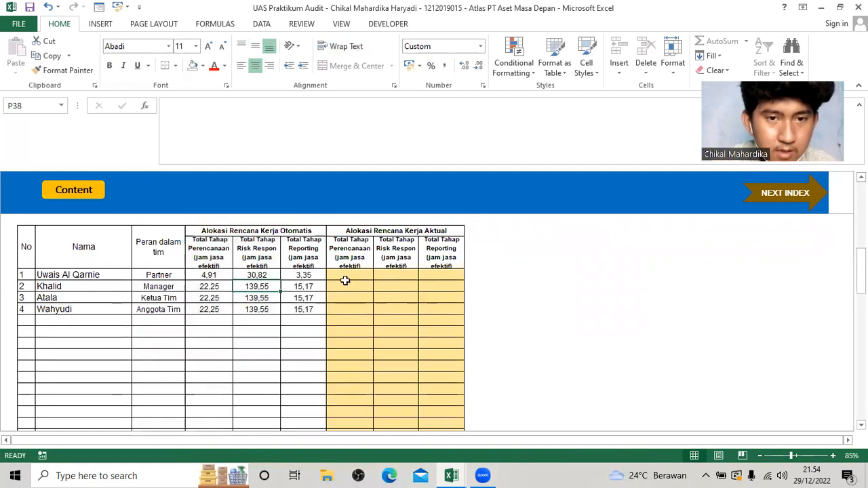
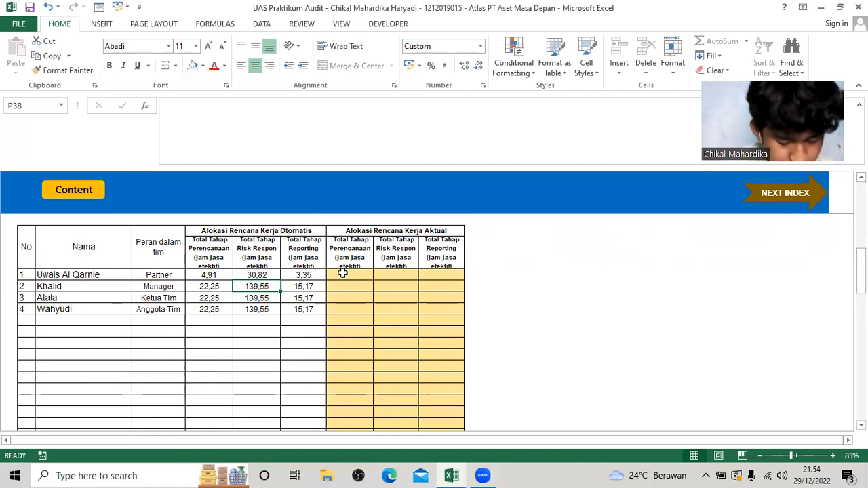
Enter the Partner's actual work allocation as 05.00 for Perencanaan, 20.00 for Risk Respon and 4.00 for Reporting.
{"action": "scroll", "coordinate": [328, 284], "scroll_direction": "up", "scroll_amount": 1}
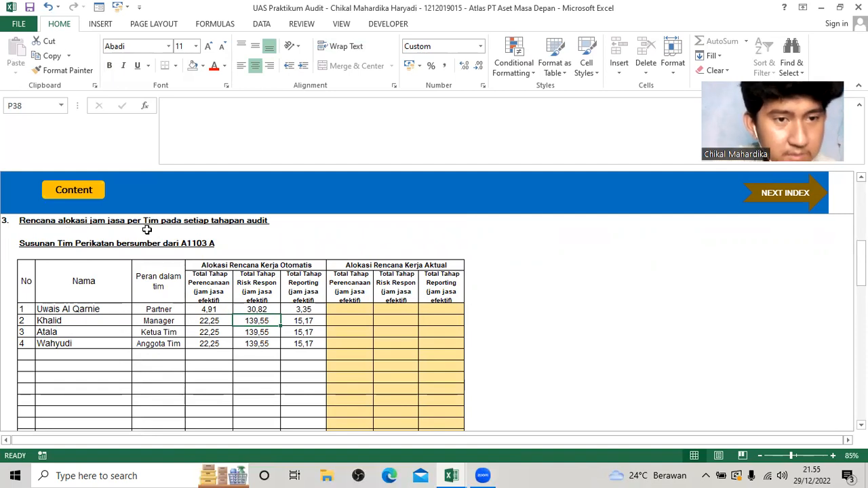
{"action": "left_click", "coordinate": [341, 311]}
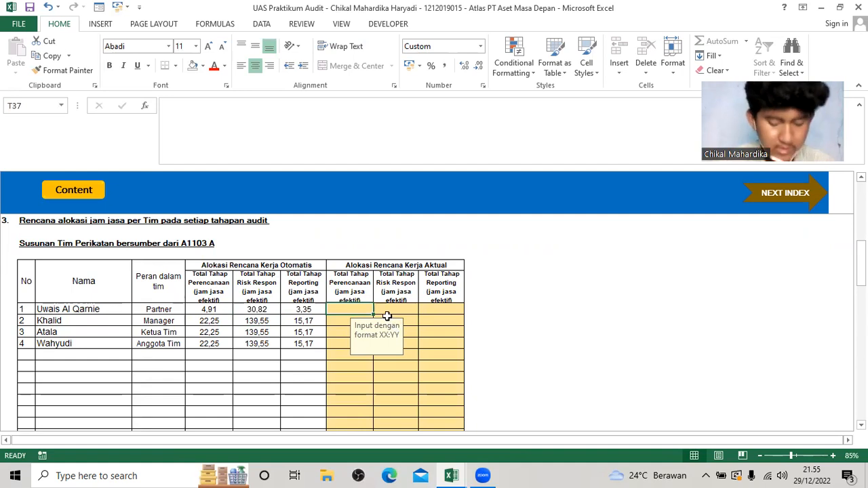
{"action": "type", "text": "05"}
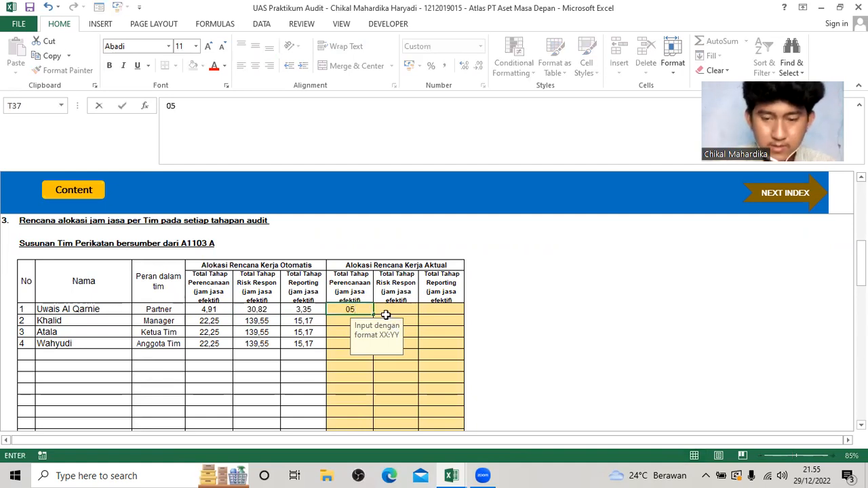
{"action": "type", "text": ".00"}
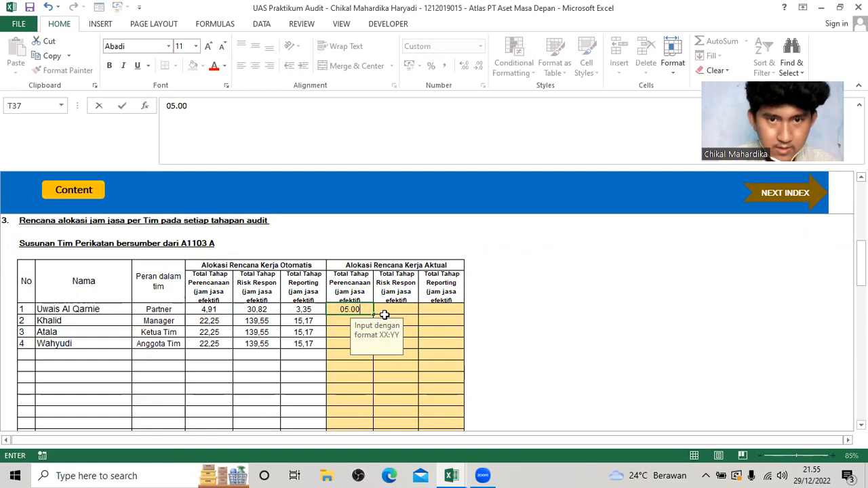
{"action": "key", "text": "Tab"}
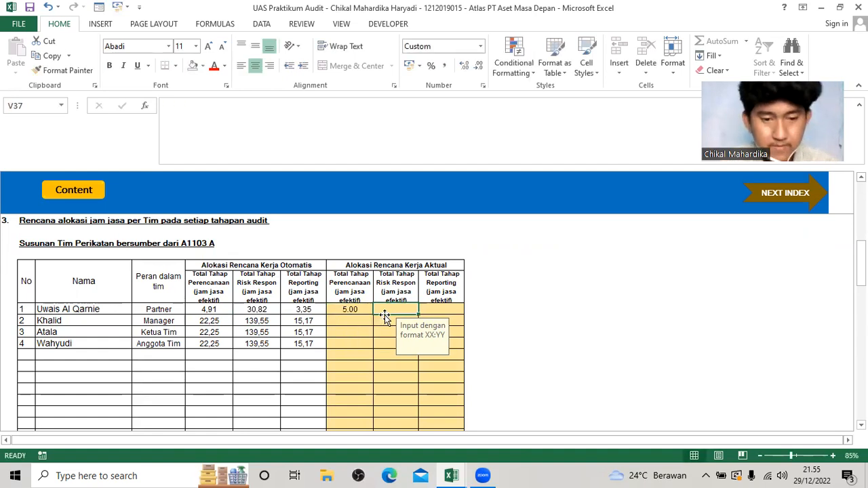
{"action": "type", "text": "20.00"}
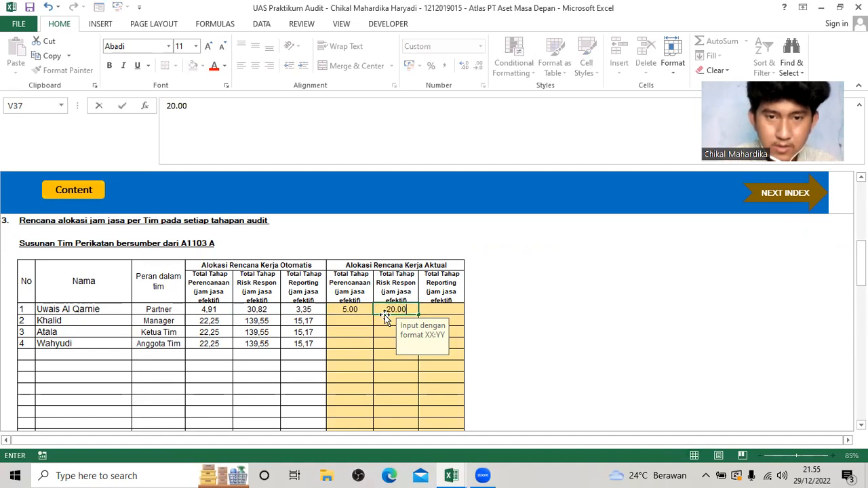
{"action": "key", "text": "Tab"}
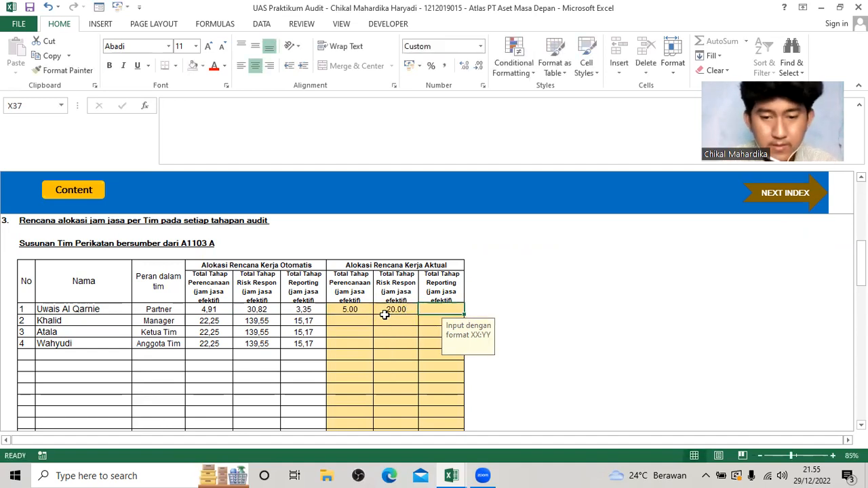
{"action": "type", "text": "4.00"}
{"action": "key", "text": "Return"}
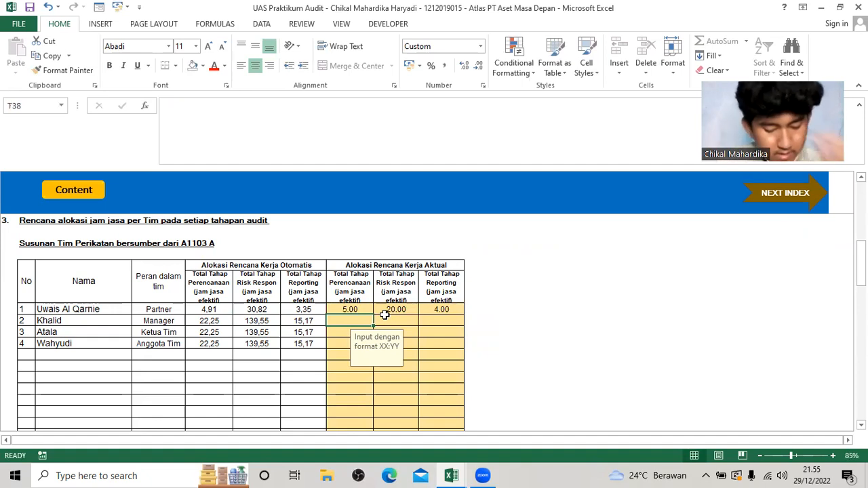
Enter the Manager's actual work allocation as 16.00 for Perencanaan, 100.00 for Risk Respon and 12.00 for Reporting.
{"action": "type", "text": "16.00"}
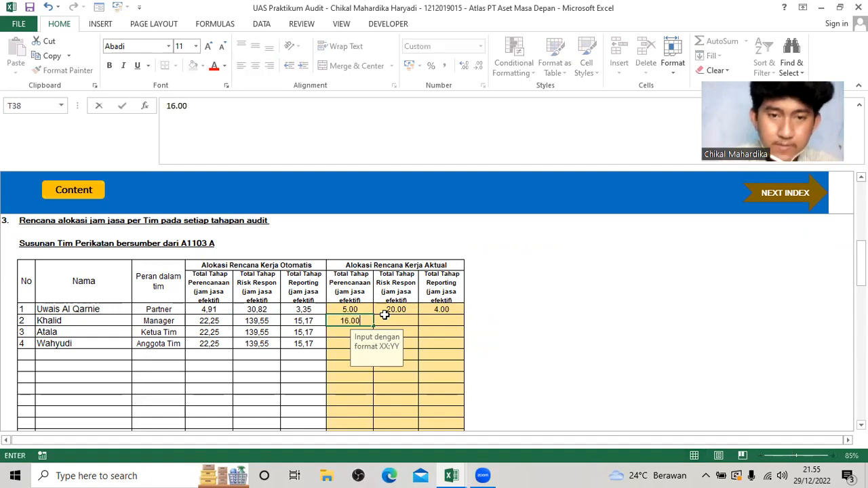
{"action": "key", "text": "Tab"}
{"action": "type", "text": "16.00.00"}
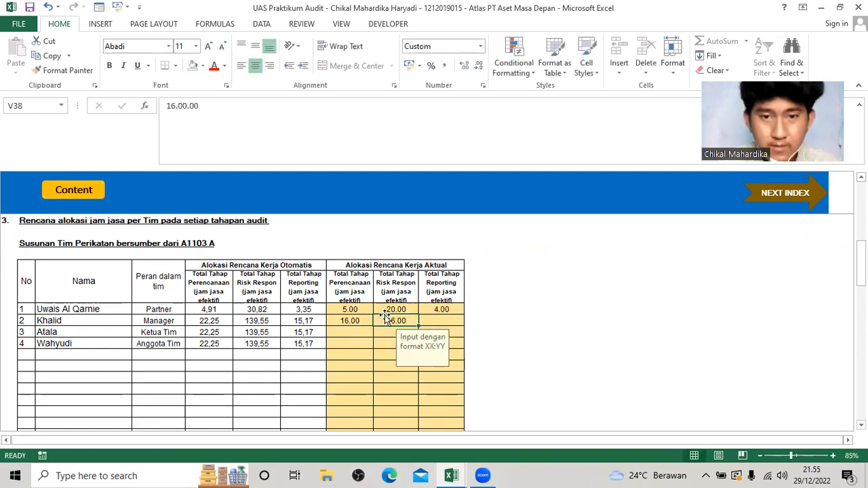
{"action": "type", "text": "10."}
{"action": "key", "text": "BackSpace"}
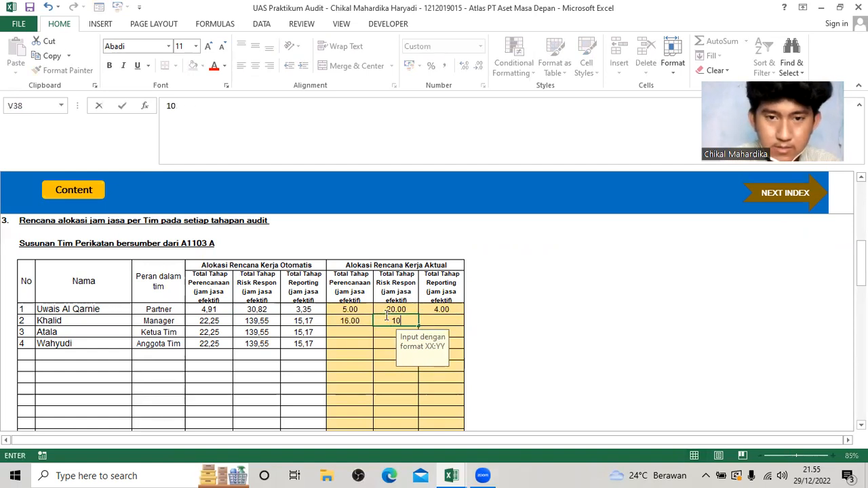
{"action": "type", "text": "0.00"}
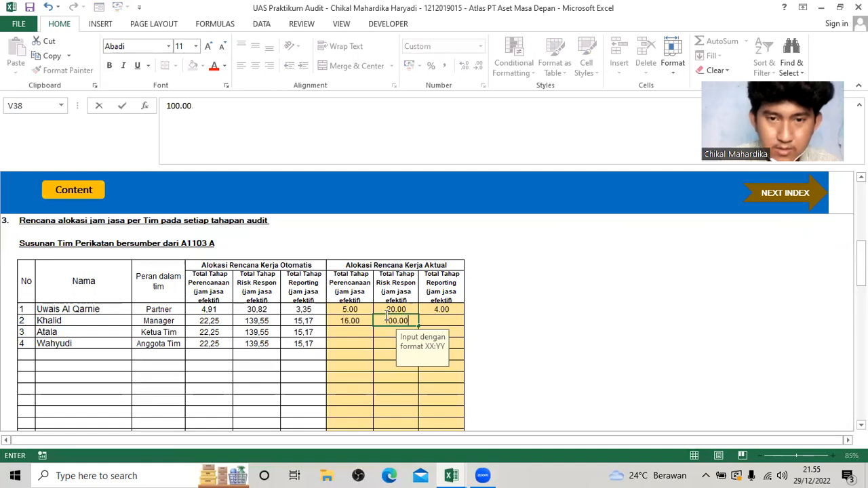
{"action": "key", "text": "Tab"}
{"action": "type", "text": "12.00"}
{"action": "key", "text": "Left"}
{"action": "key", "text": "Left"}
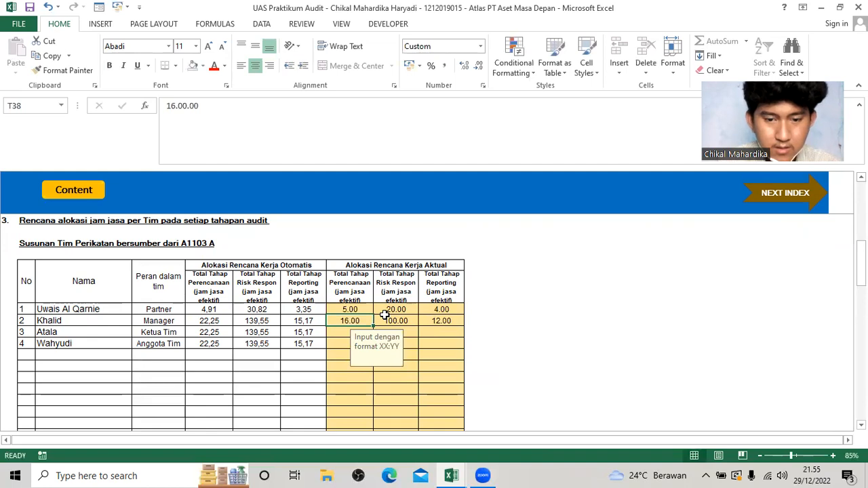
{"action": "type", "text": "16"}
{"action": "key", "text": "Return"}
Enter 16.00 as the actual Total Tahap Perencanaan for both the Ketua Tim and the Anggota Tim.
{"action": "type", "text": "16.00"}
{"action": "key", "text": "Return"}
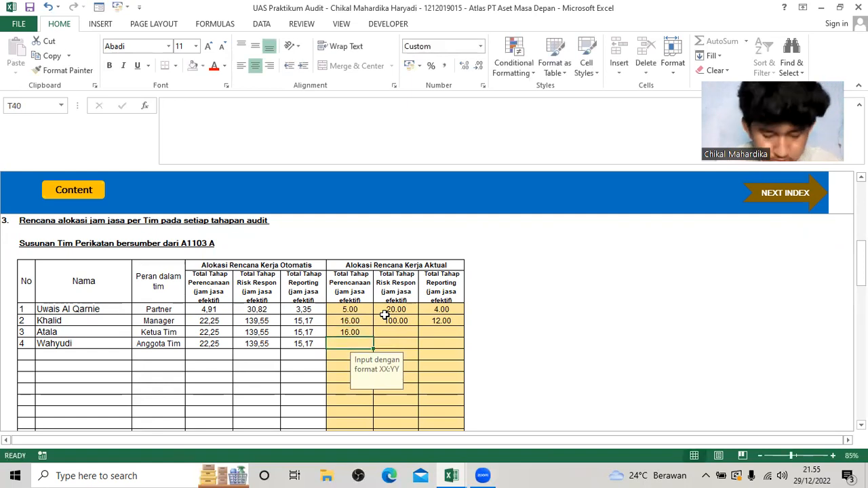
{"action": "type", "text": "1"}
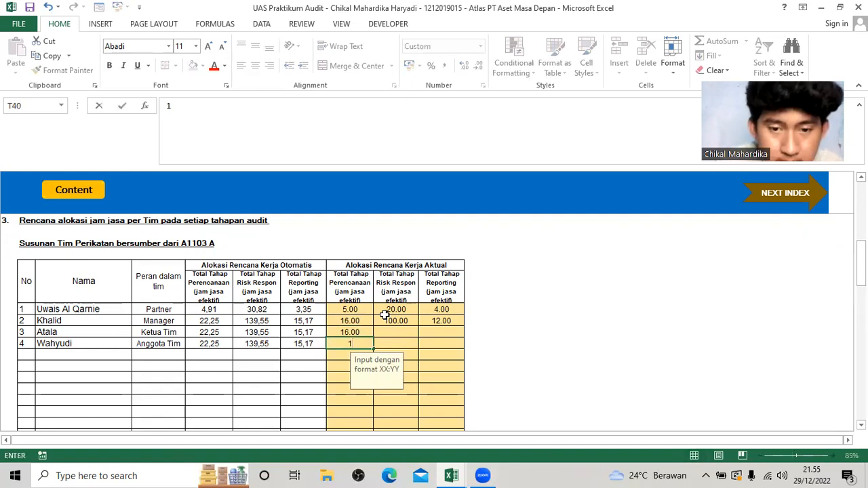
{"action": "type", "text": "6.00"}
{"action": "key", "text": "Tab"}
Enter 100.00 as the actual Total Tahap Risk Respon for both the Ketua Tim and the Anggota Tim.
{"action": "key", "text": "Up"}
{"action": "type", "text": "10"}
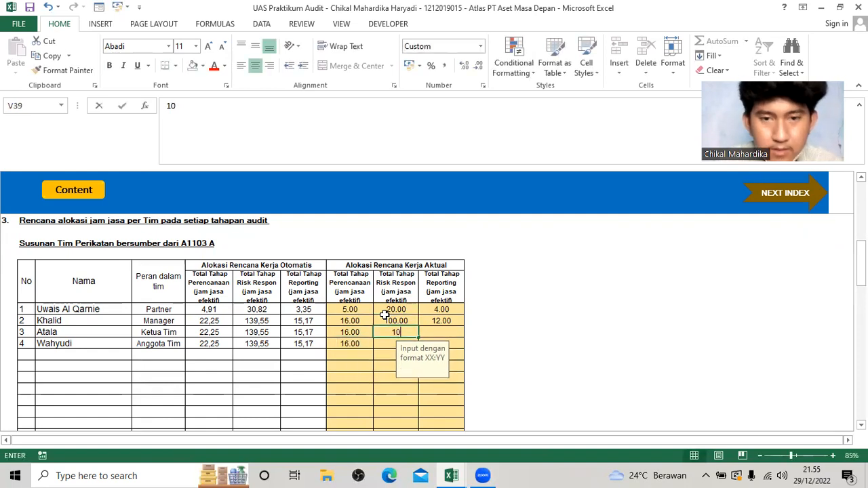
{"action": "type", "text": "0.00"}
{"action": "key", "text": "Return"}
{"action": "type", "text": "10"}
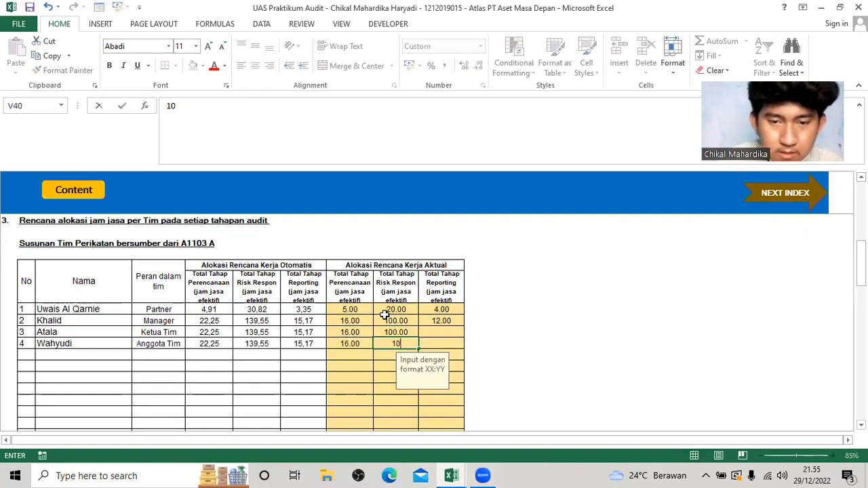
{"action": "type", "text": "0.00"}
{"action": "key", "text": "Tab"}
Enter 12.00 as the actual Total Tahap Reporting for both the Ketua Tim and the Anggota Tim.
{"action": "key", "text": "Up"}
{"action": "type", "text": "12.00"}
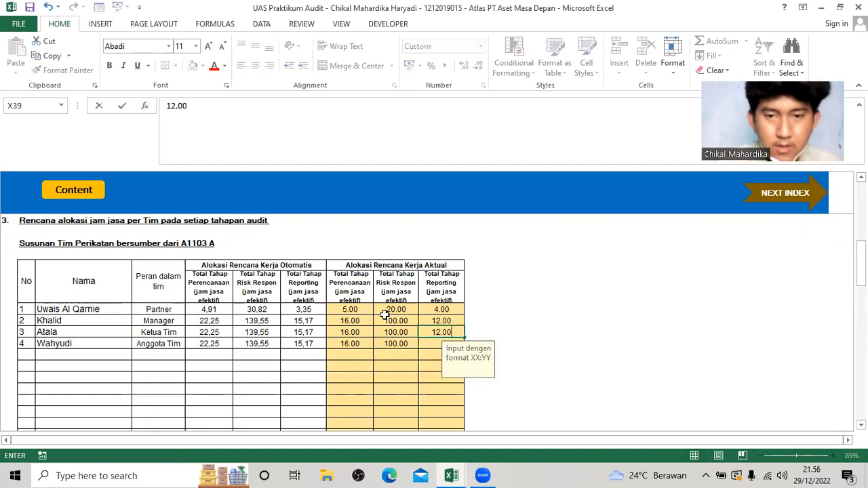
{"action": "key", "text": "Return"}
{"action": "type", "text": "12.00"}
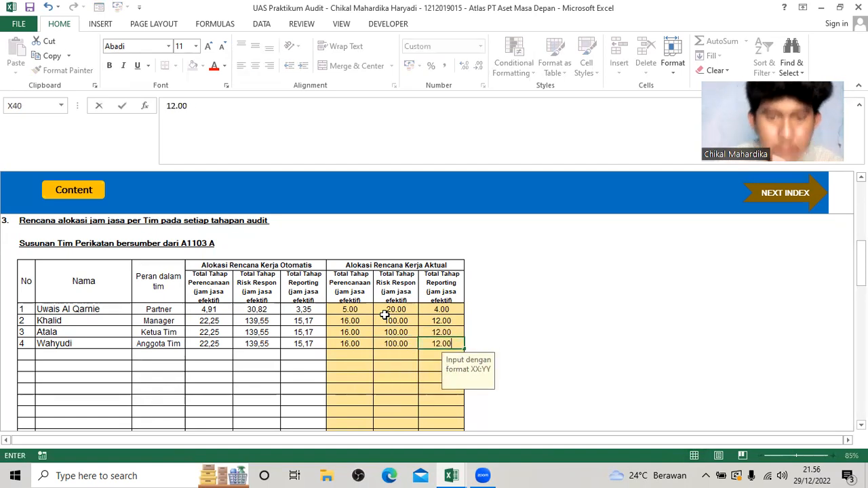
{"action": "key", "text": "Return"}
Set EQCR (Pemantauan) to Ya in the resource competency analysis for continuing training.
{"action": "scroll", "coordinate": [380, 319], "scroll_direction": "down", "scroll_amount": 5}
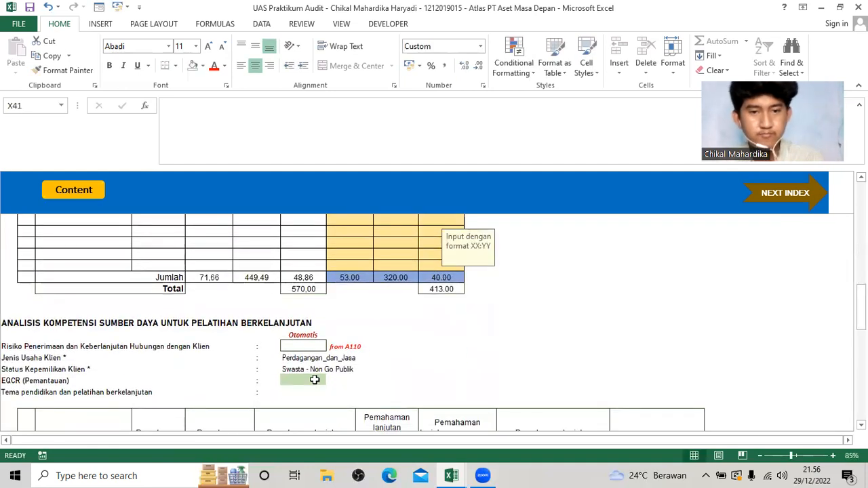
{"action": "left_click", "coordinate": [315, 380]}
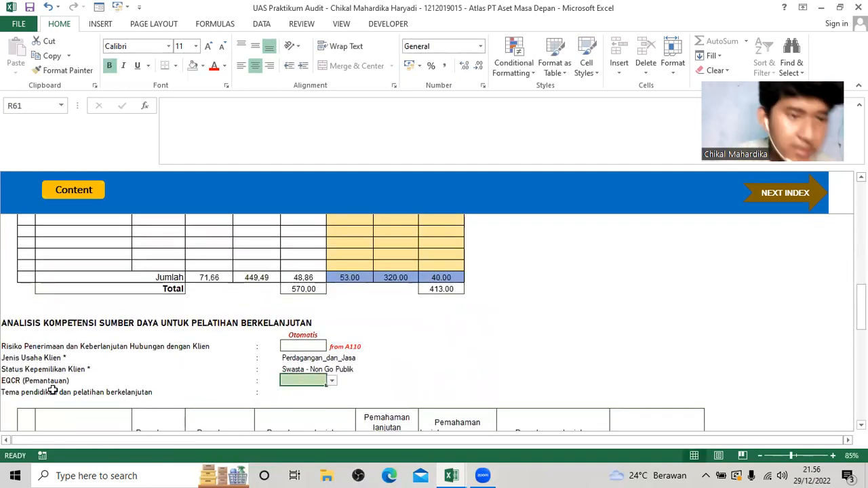
{"action": "left_click", "coordinate": [332, 381]}
{"action": "left_click", "coordinate": [298, 388]}
Review the rest of the A120 sheet and go on to the next index, A130 Surat Perikatan.
{"action": "scroll", "coordinate": [352, 385], "scroll_direction": "down", "scroll_amount": 2}
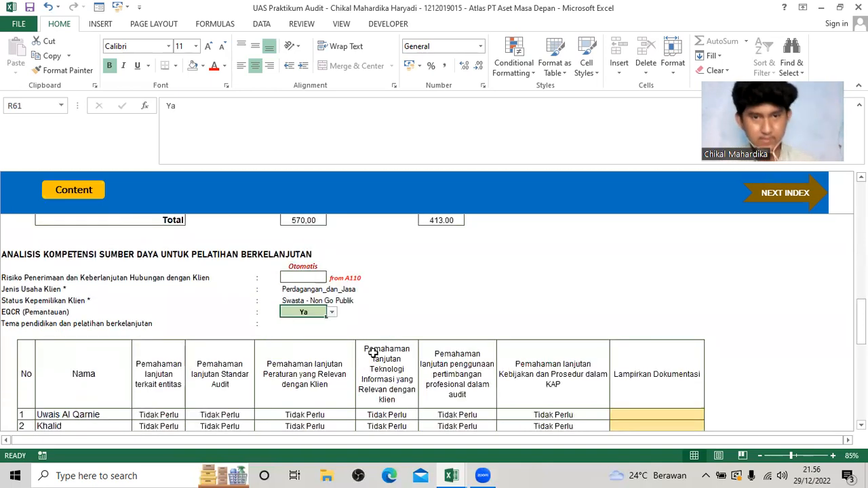
{"action": "scroll", "coordinate": [377, 345], "scroll_direction": "down", "scroll_amount": 8}
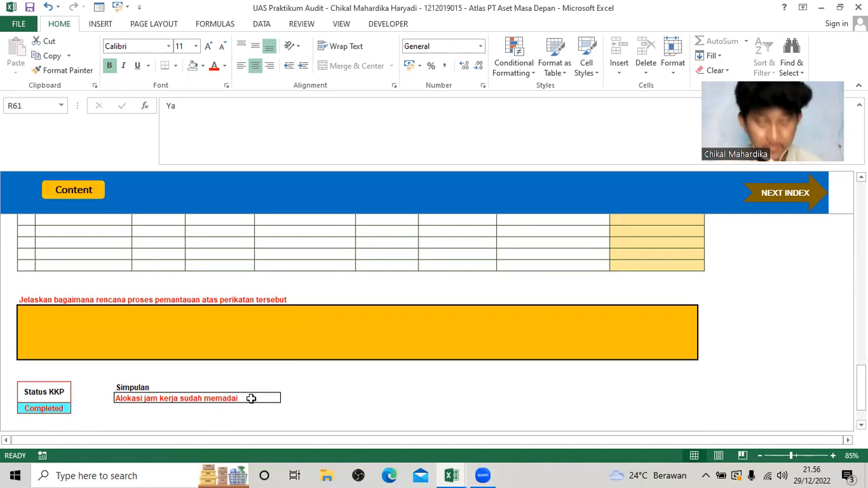
{"action": "scroll", "coordinate": [251, 398], "scroll_direction": "up", "scroll_amount": 15}
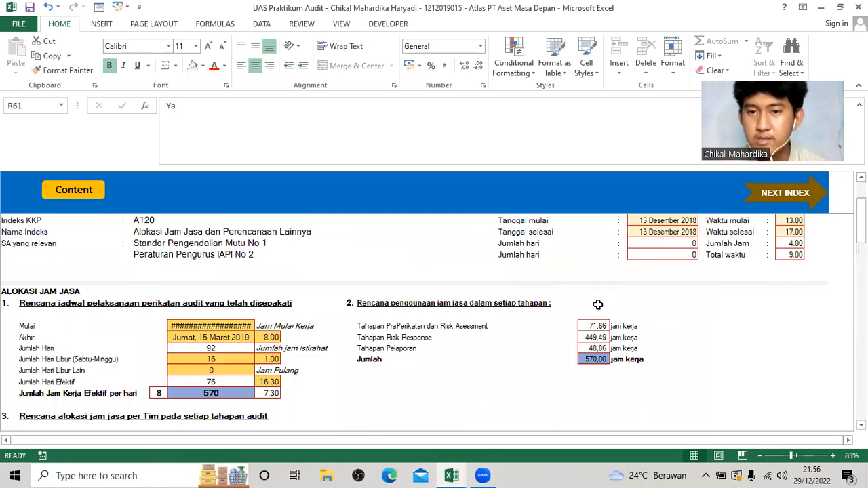
{"action": "scroll", "coordinate": [597, 305], "scroll_direction": "up", "scroll_amount": 2}
{"action": "left_click", "coordinate": [774, 200]}
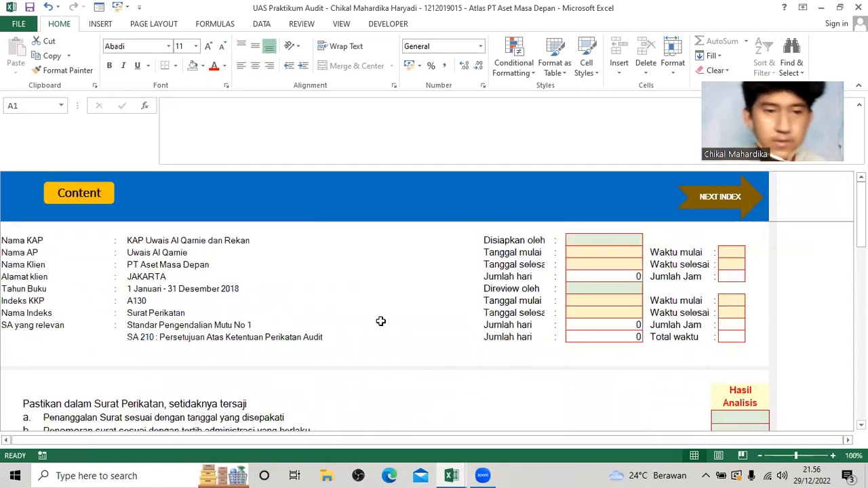
{"action": "scroll", "coordinate": [265, 325], "scroll_direction": "down", "scroll_amount": 1}
{"action": "scroll", "coordinate": [422, 302], "scroll_direction": "up", "scroll_amount": 1}
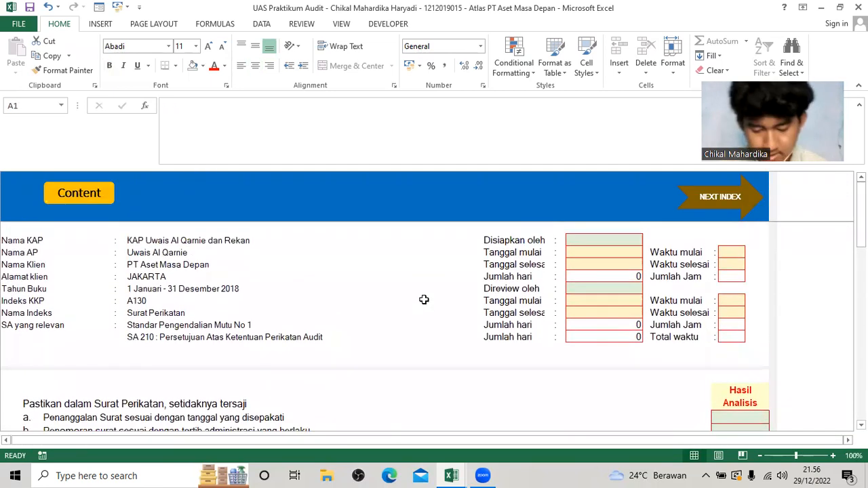
Set Disiapkan oleh to KLD on A130, with 14/12/2018 as both its Tanggal mulai and Tanggal selesai.
{"action": "left_click", "coordinate": [602, 241]}
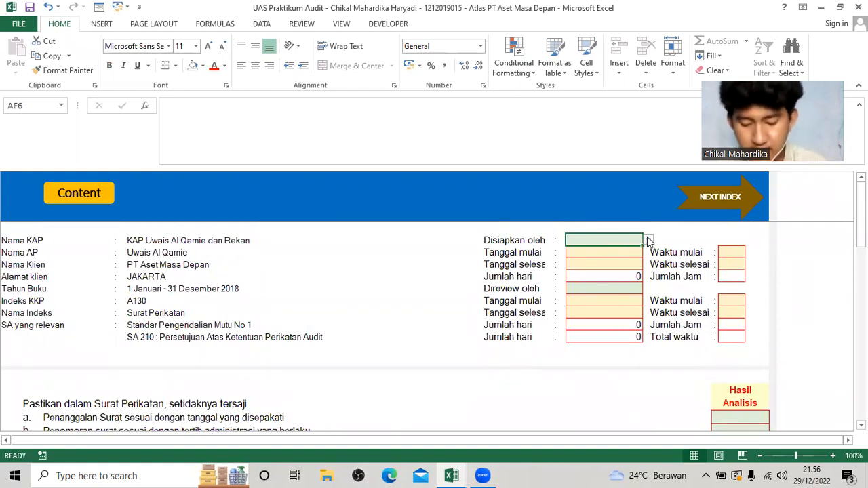
{"action": "left_click", "coordinate": [647, 241]}
{"action": "left_click", "coordinate": [618, 257]}
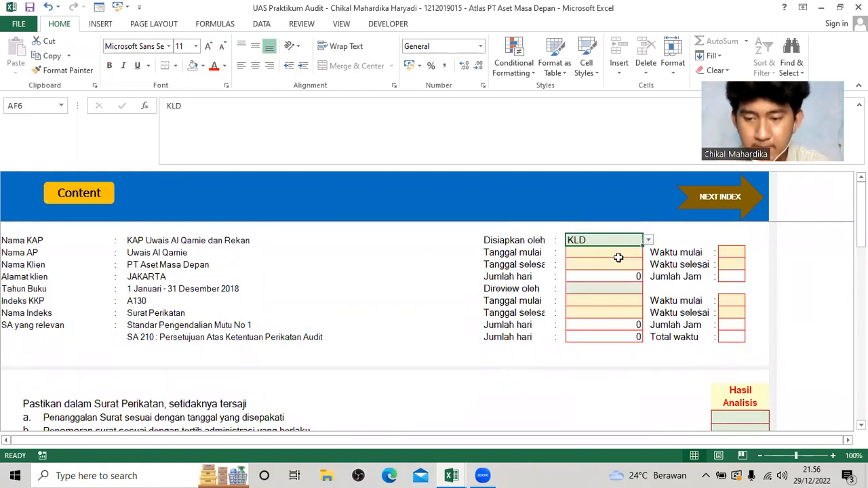
{"action": "left_click", "coordinate": [618, 257]}
{"action": "type", "text": "1"}
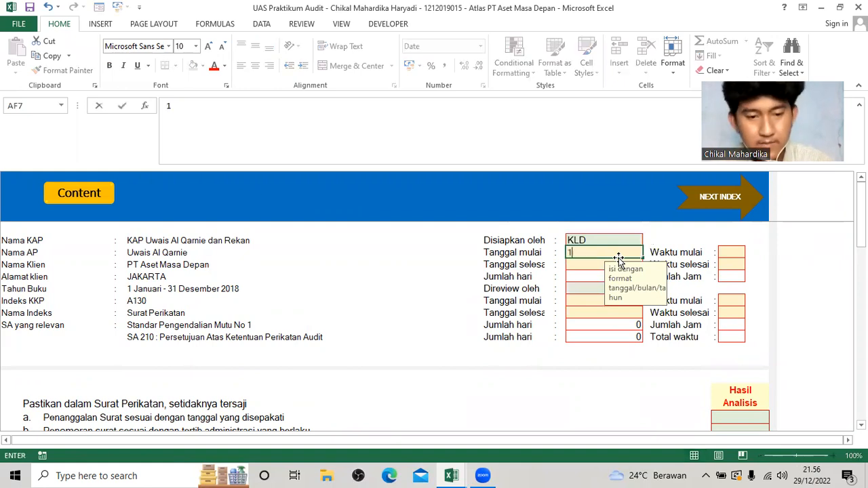
{"action": "type", "text": "4/12/2018"}
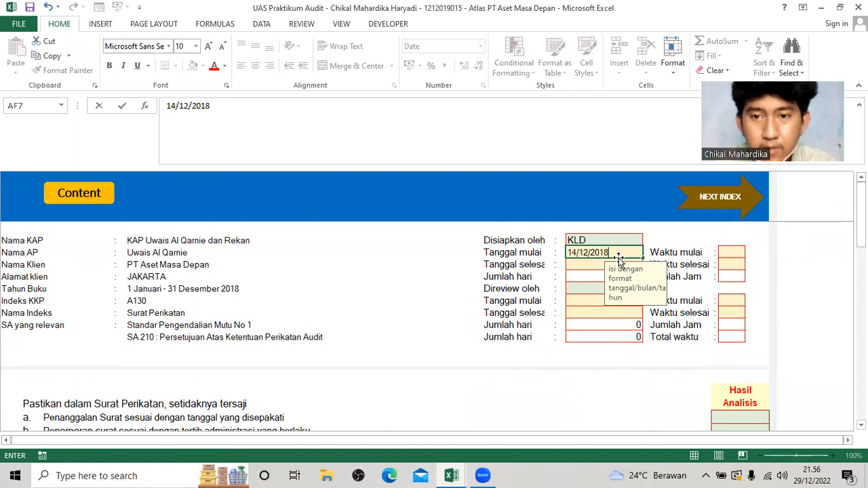
{"action": "key", "text": "Return"}
{"action": "type", "text": "14"}
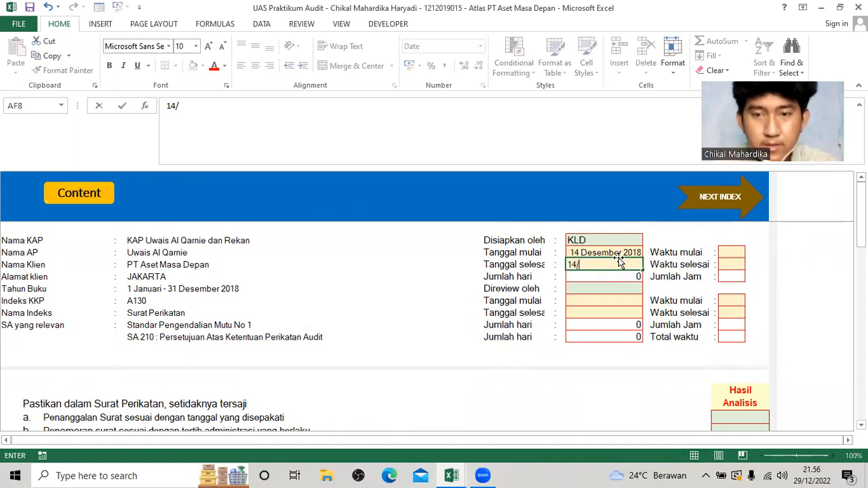
{"action": "type", "text": "/12/2018"}
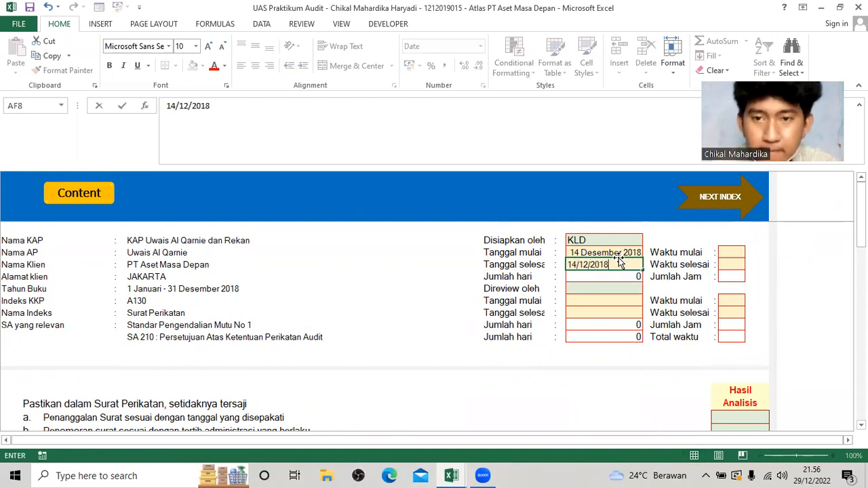
{"action": "key", "text": "Return"}
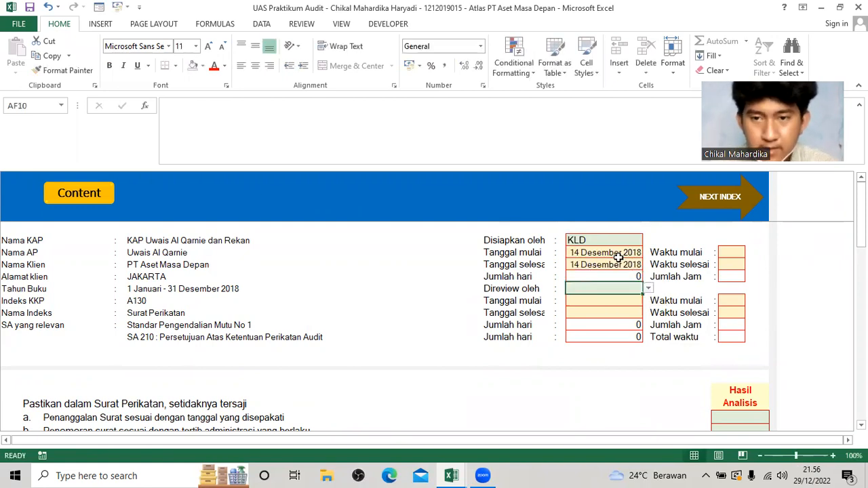
Set Direview oleh to UAQ on A130, with 14 Desember 2018 as both its Tanggal mulai and Tanggal selesai.
{"action": "left_click", "coordinate": [649, 288]}
{"action": "left_click", "coordinate": [619, 298]}
{"action": "left_click", "coordinate": [621, 301]}
{"action": "type", "text": "14/12/"}
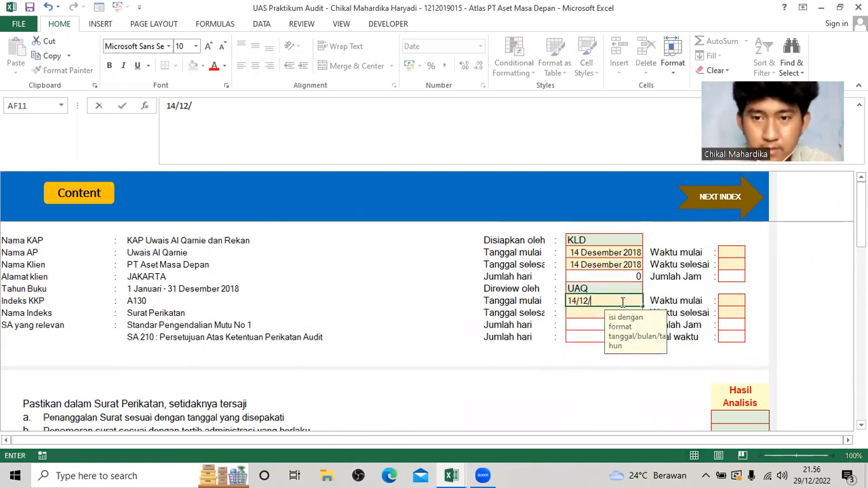
{"action": "key", "text": "Return"}
{"action": "key", "text": "Up"}
{"action": "key", "text": "ctrl+c"}
{"action": "key", "text": "Down"}
{"action": "key", "text": "ctrl+v"}
{"action": "key", "text": "Down"}
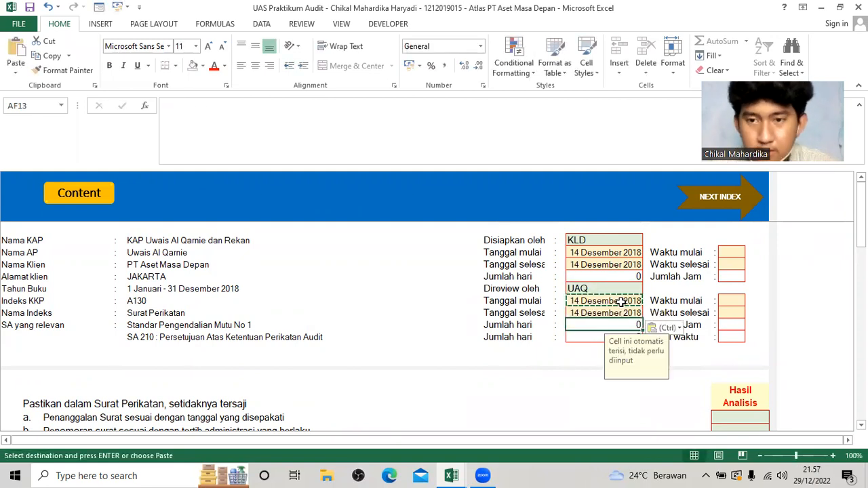
Set the preparer's Waktu mulai to 9.00 and Waktu selesai to 14.00 on A130.
{"action": "left_click", "coordinate": [744, 252]}
{"action": "type", "text": "0"}
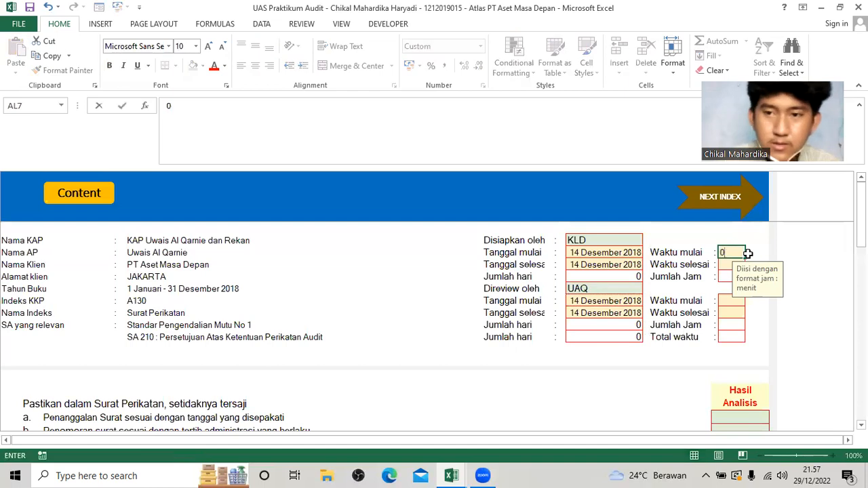
{"action": "type", "text": "9.00"}
{"action": "key", "text": "Return"}
{"action": "type", "text": "14"}
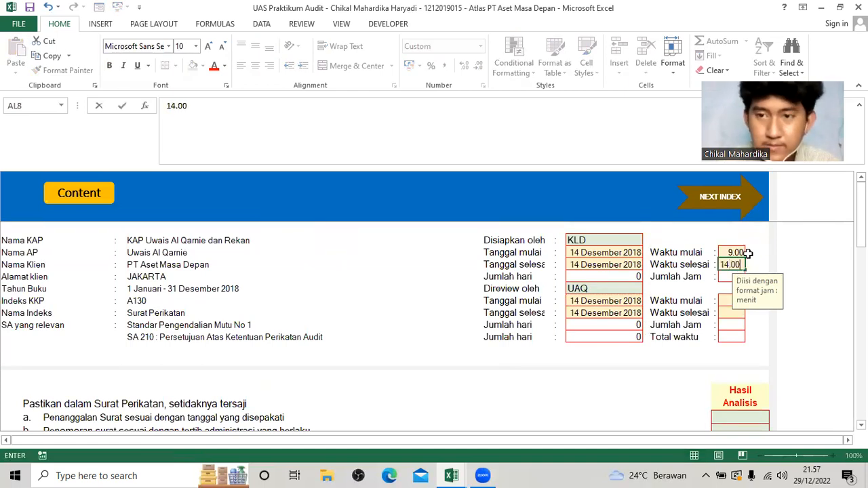
{"action": "type", "text": ".00"}
{"action": "key", "text": "Return"}
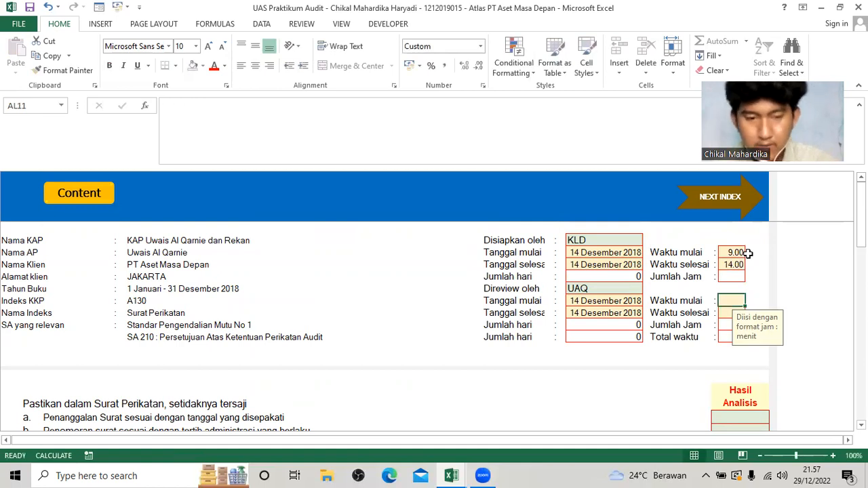
{"action": "type", "text": "14.00"}
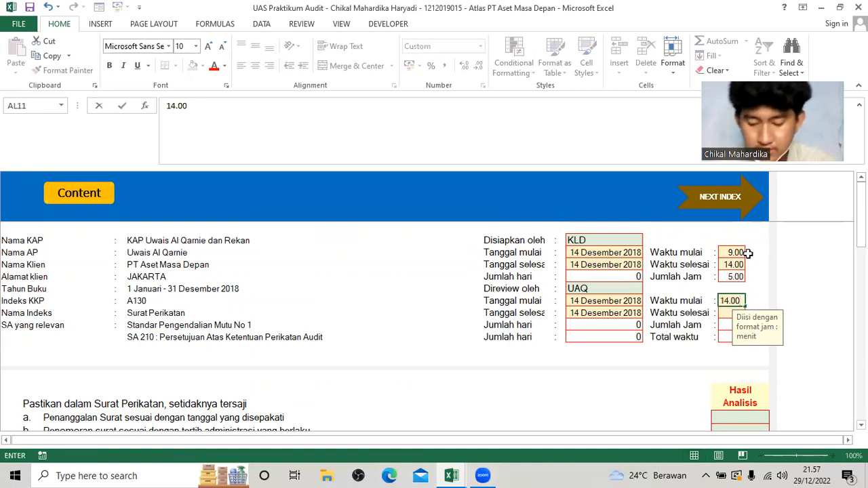
Set the reviewer's Waktu mulai to 14.00 and Waktu selesai to 19.00 on A130.
{"action": "key", "text": "Return"}
{"action": "type", "text": "19"}
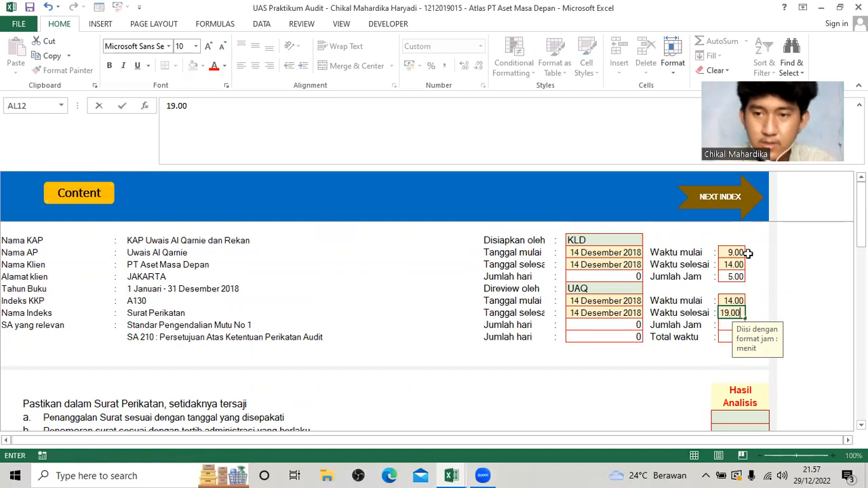
{"action": "key", "text": "Return"}
Set Hasil Analisis to Ya for items a, b and c of the Surat Perikatan checklist: date, numbering, and audit purpose and scope.
{"action": "scroll", "coordinate": [590, 354], "scroll_direction": "down", "scroll_amount": 2}
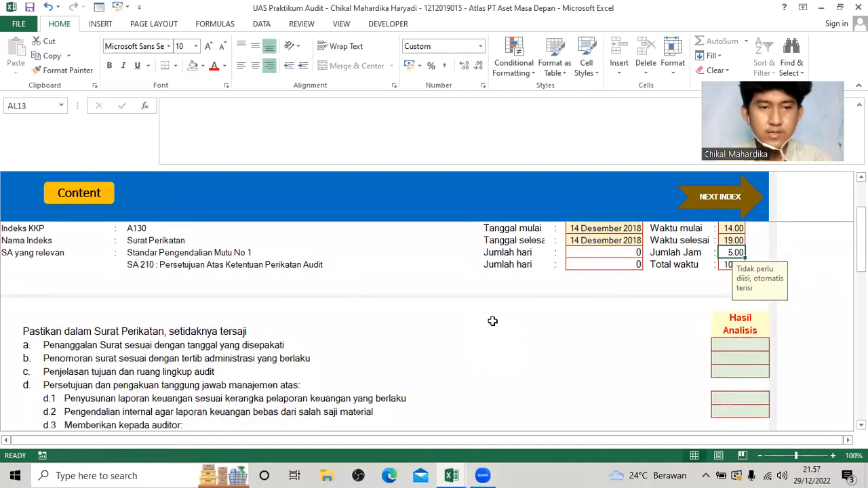
{"action": "scroll", "coordinate": [493, 321], "scroll_direction": "down", "scroll_amount": 2}
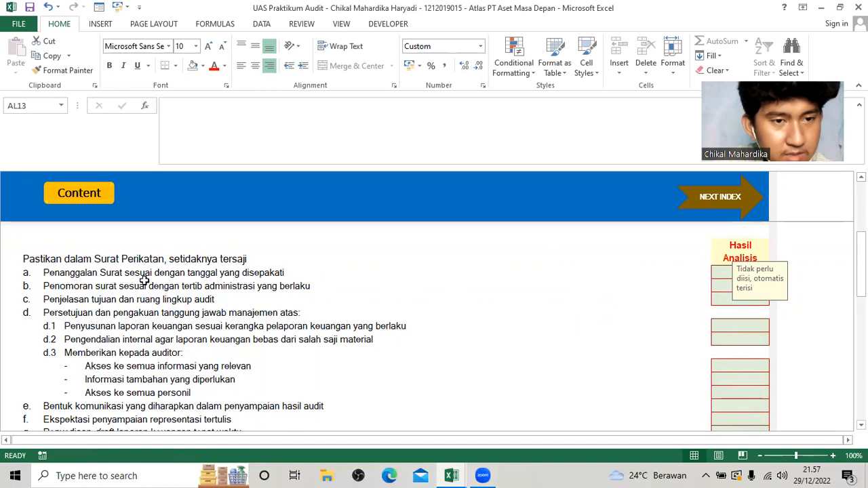
{"action": "left_click", "coordinate": [725, 273]}
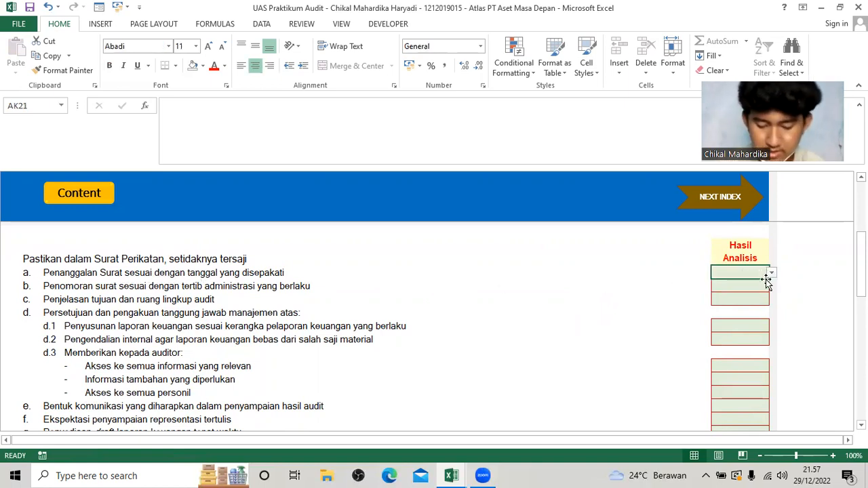
{"action": "left_click", "coordinate": [770, 274]}
{"action": "left_click", "coordinate": [765, 283]}
{"action": "left_click", "coordinate": [769, 287]}
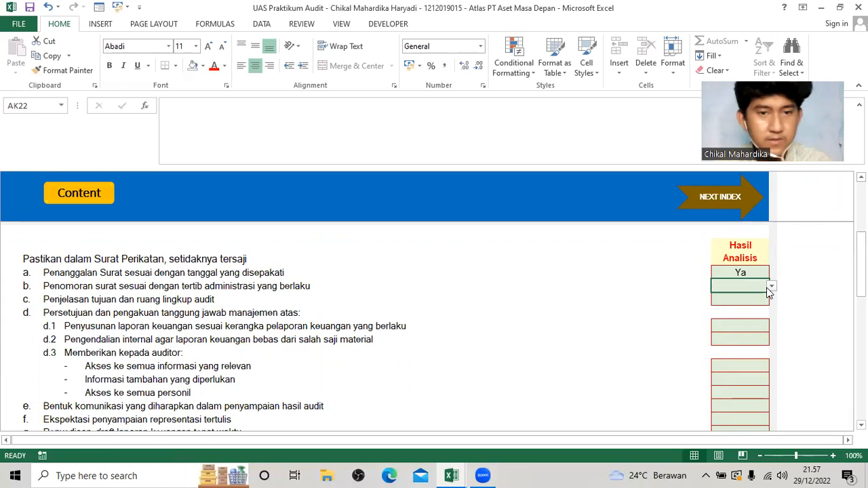
{"action": "left_click", "coordinate": [771, 288]}
{"action": "left_click", "coordinate": [759, 294]}
{"action": "left_click", "coordinate": [767, 301]}
{"action": "left_click", "coordinate": [771, 300]}
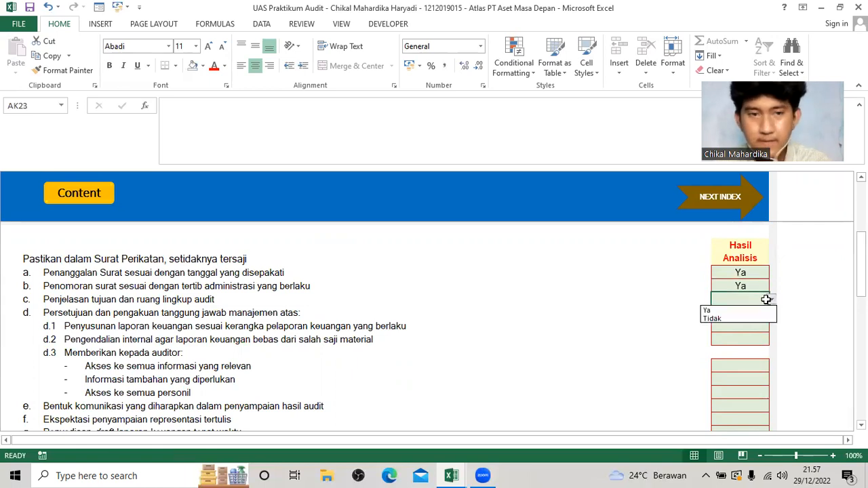
{"action": "left_click", "coordinate": [753, 310]}
Set Hasil Analisis to Ya for management responsibilities d.1 (financial statement preparation) and d.2 (internal control).
{"action": "left_click", "coordinate": [766, 329]}
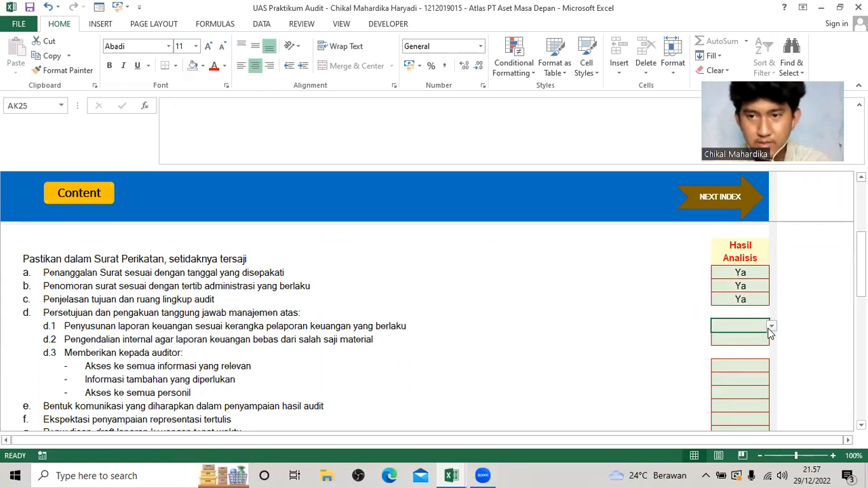
{"action": "left_click", "coordinate": [771, 326]}
{"action": "left_click", "coordinate": [749, 339]}
{"action": "left_click", "coordinate": [766, 341]}
{"action": "left_click", "coordinate": [771, 340]}
{"action": "left_click", "coordinate": [753, 352]}
Set Hasil Analisis to Ya for all three d.3 items: relevant information access, additional information and access to all personnel.
{"action": "left_click", "coordinate": [760, 369]}
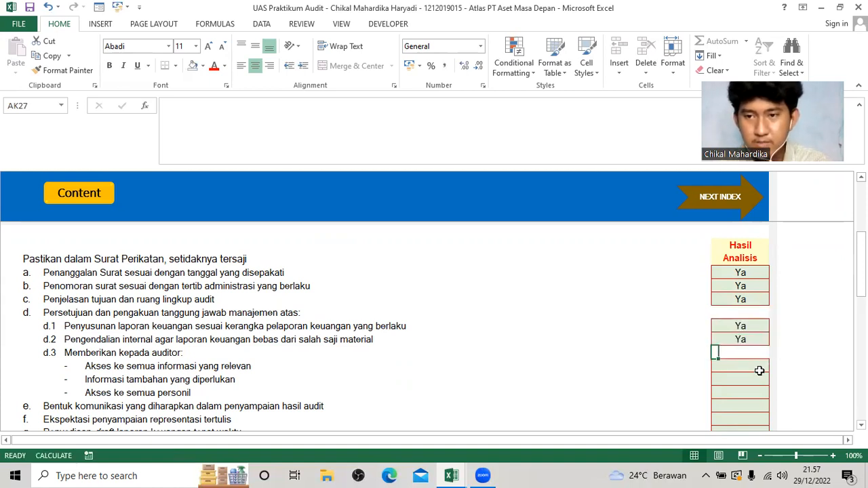
{"action": "left_click", "coordinate": [771, 366]}
{"action": "left_click", "coordinate": [753, 374]}
{"action": "left_click", "coordinate": [770, 381]}
{"action": "left_click", "coordinate": [771, 380]}
{"action": "left_click", "coordinate": [749, 389]}
{"action": "left_click", "coordinate": [765, 393]}
{"action": "left_click", "coordinate": [771, 393]}
{"action": "left_click", "coordinate": [749, 402]}
Set Hasil Analisis to Ya for items e, f and g: communication form, written representations and timely draft financial statements.
{"action": "left_click", "coordinate": [770, 407]}
{"action": "left_click", "coordinate": [771, 411]}
{"action": "left_click", "coordinate": [746, 416]}
{"action": "scroll", "coordinate": [769, 407], "scroll_direction": "down", "scroll_amount": 1}
{"action": "left_click", "coordinate": [768, 350]}
{"action": "left_click", "coordinate": [771, 351]}
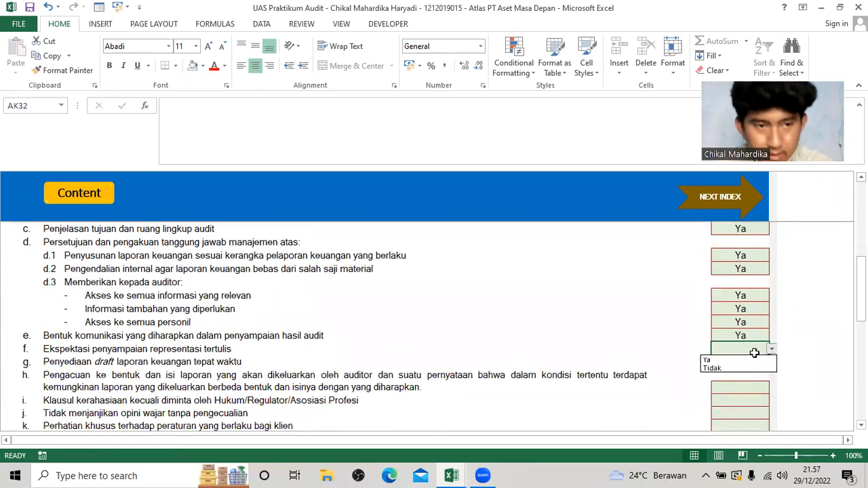
{"action": "left_click", "coordinate": [735, 360]}
{"action": "left_click", "coordinate": [769, 364]}
{"action": "left_click", "coordinate": [771, 362]}
{"action": "left_click", "coordinate": [755, 373]}
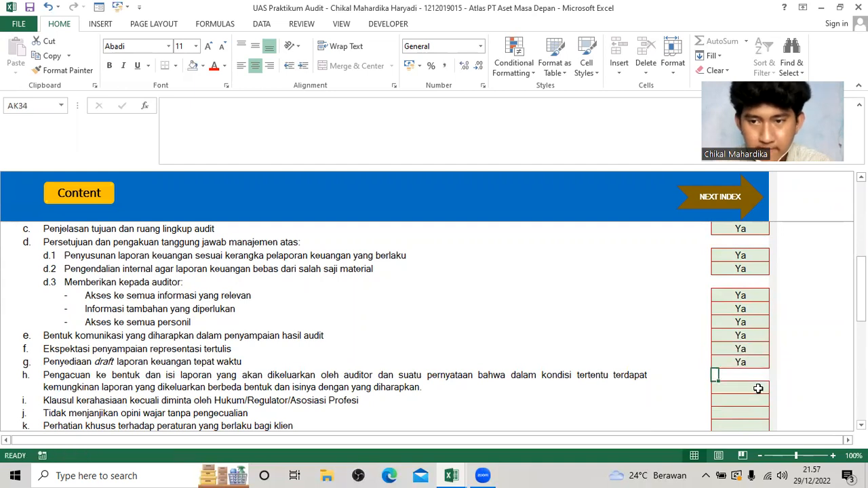
Set Hasil Analisis to Ya for items h (report form and content) and i (confidentiality clause).
{"action": "scroll", "coordinate": [760, 359], "scroll_direction": "down", "scroll_amount": 2}
{"action": "left_click", "coordinate": [767, 309]}
{"action": "left_click", "coordinate": [771, 307]}
{"action": "left_click", "coordinate": [745, 319]}
{"action": "left_click", "coordinate": [759, 319]}
{"action": "left_click", "coordinate": [771, 319]}
{"action": "left_click", "coordinate": [758, 331]}
Set Hasil Analisis to Ya for items j (no promised unqualified opinion) and k (regulations applicable to the client).
{"action": "left_click", "coordinate": [759, 333]}
{"action": "left_click", "coordinate": [771, 333]}
{"action": "left_click", "coordinate": [758, 343]}
{"action": "left_click", "coordinate": [763, 345]}
{"action": "left_click", "coordinate": [771, 345]}
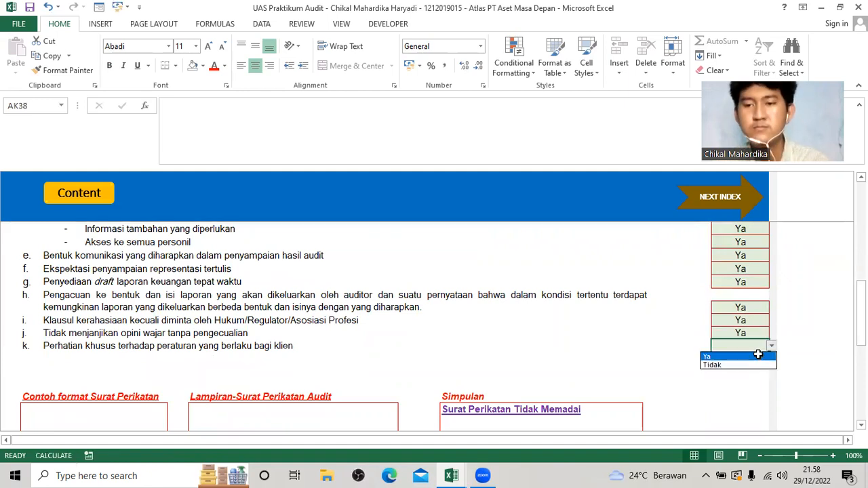
{"action": "left_click", "coordinate": [756, 357]}
{"action": "key", "text": "Return"}
Check the Simpulan and Status KKP of A130 and go on to the next index, A140 Surat Tugas.
{"action": "scroll", "coordinate": [563, 340], "scroll_direction": "down", "scroll_amount": 2}
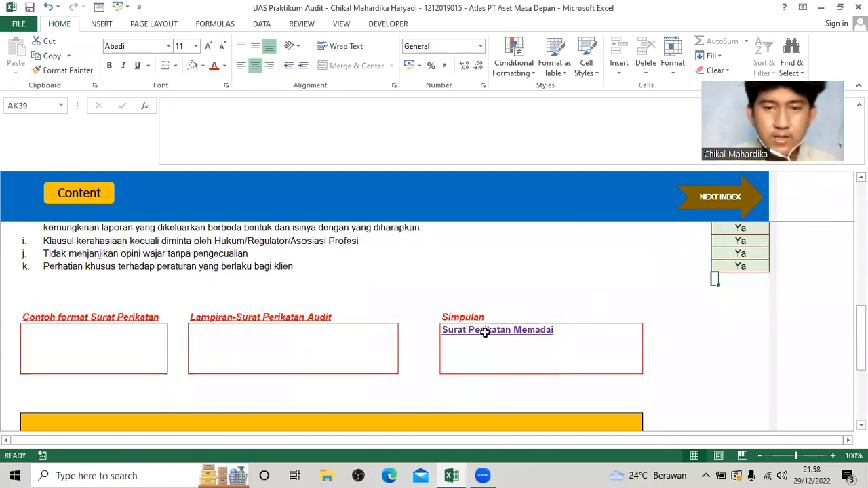
{"action": "scroll", "coordinate": [463, 348], "scroll_direction": "down", "scroll_amount": 4}
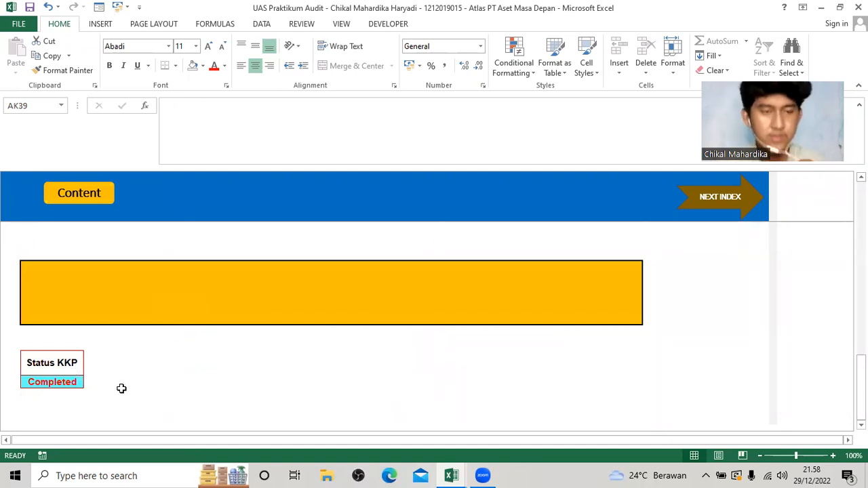
{"action": "scroll", "coordinate": [146, 381], "scroll_direction": "up", "scroll_amount": 8}
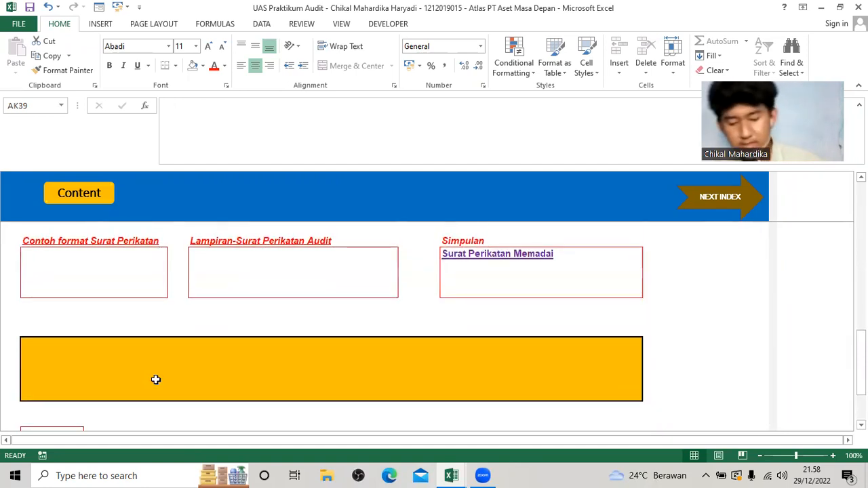
{"action": "scroll", "coordinate": [524, 307], "scroll_direction": "up", "scroll_amount": 3}
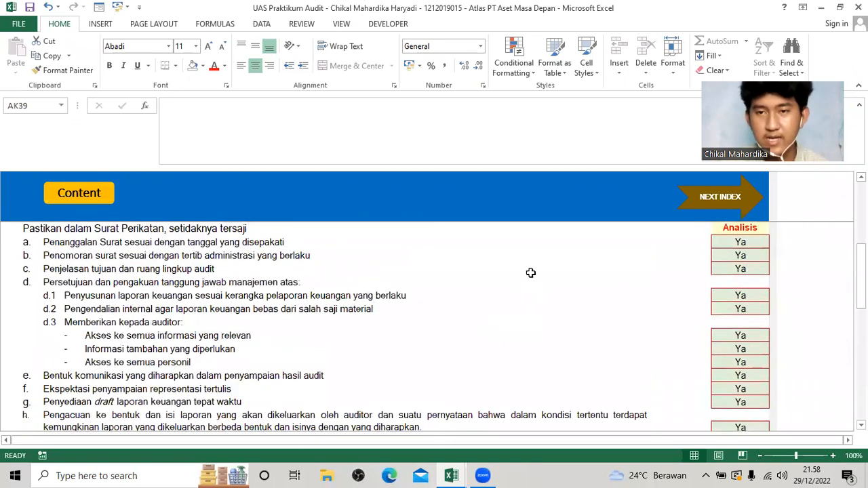
{"action": "left_click", "coordinate": [709, 202]}
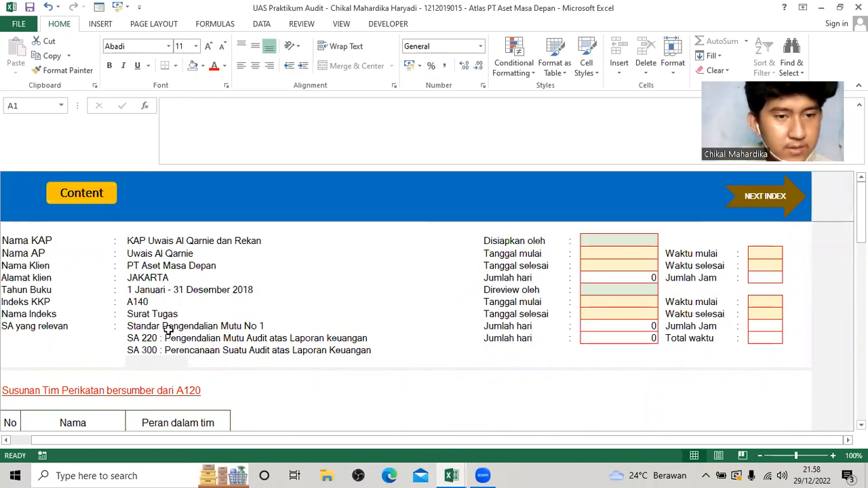
Set Disiapkan oleh to KLD on A140, with 15/12/2018 as both its Tanggal mulai and Tanggal selesai.
{"action": "left_click", "coordinate": [636, 239]}
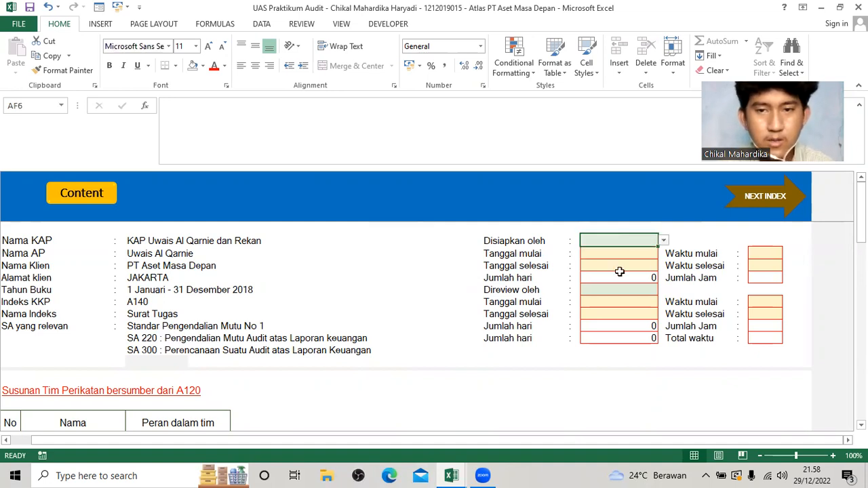
{"action": "left_click", "coordinate": [663, 241]}
{"action": "left_click", "coordinate": [648, 259]}
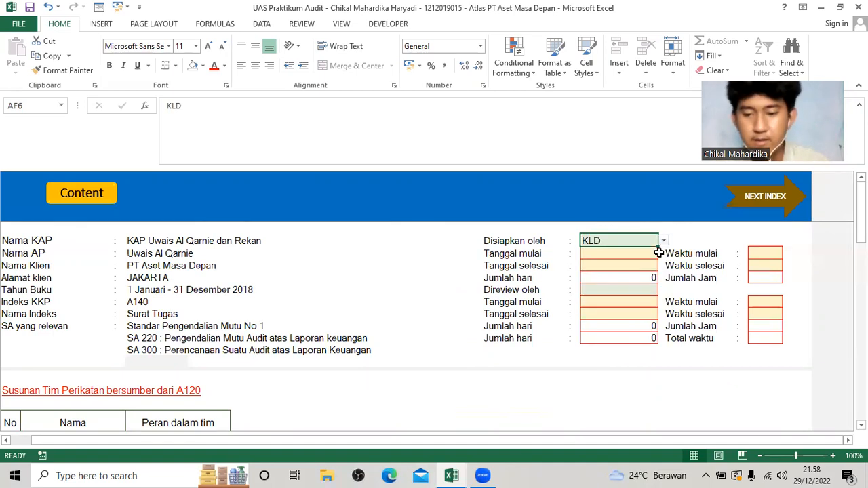
{"action": "left_click", "coordinate": [656, 253]}
{"action": "type", "text": "15"}
{"action": "type", "text": "/12/2018"}
{"action": "key", "text": "ctrl+Return"}
{"action": "key", "text": "ctrl+c"}
{"action": "key", "text": "Down"}
{"action": "key", "text": "ctrl+v"}
Set Direview oleh to ATL on A140, with 15/12/2018 as both its Tanggal mulai and Tanggal selesai.
{"action": "key", "text": "Down"}
{"action": "key", "text": "Down"}
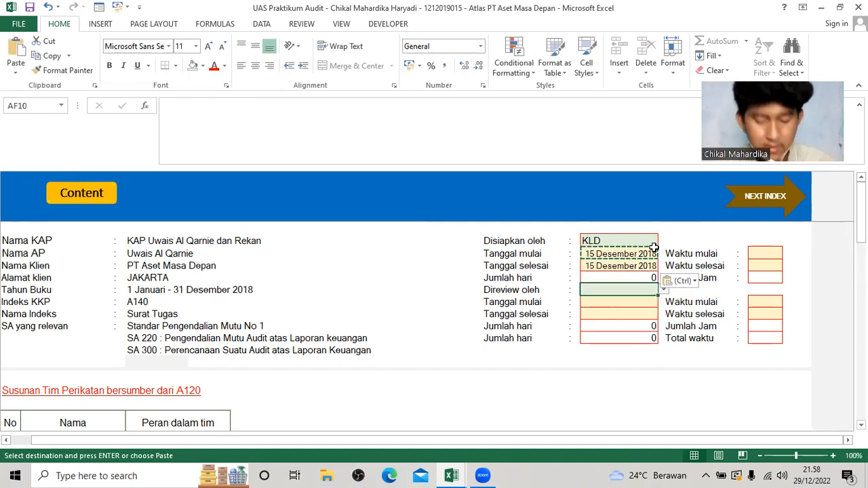
{"action": "left_click", "coordinate": [664, 290]}
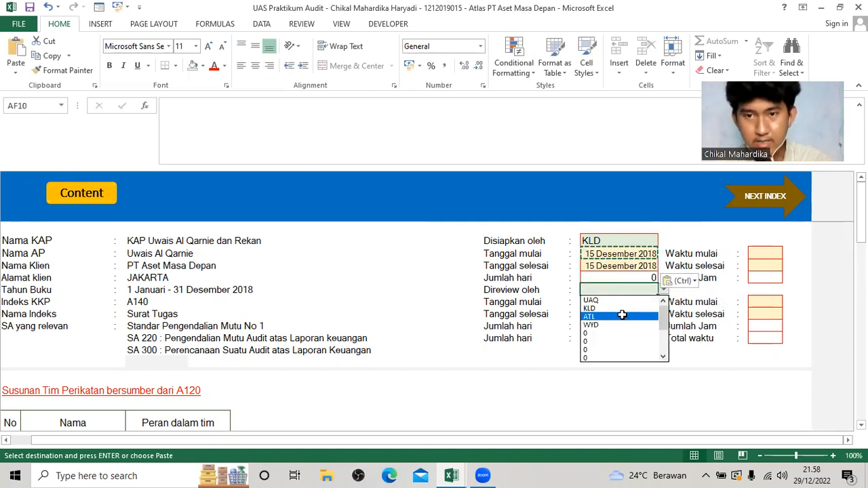
{"action": "left_click", "coordinate": [624, 308]}
{"action": "left_click", "coordinate": [624, 307]}
{"action": "type", "text": "15/12/2018"}
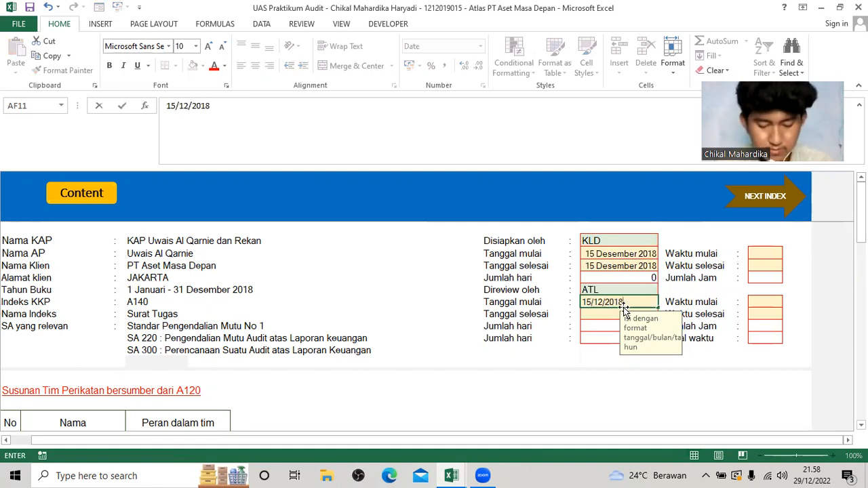
{"action": "key", "text": "ctrl+Return"}
{"action": "key", "text": "ctrl+c"}
{"action": "left_click", "coordinate": [625, 313]}
{"action": "key", "text": "ctrl+v"}
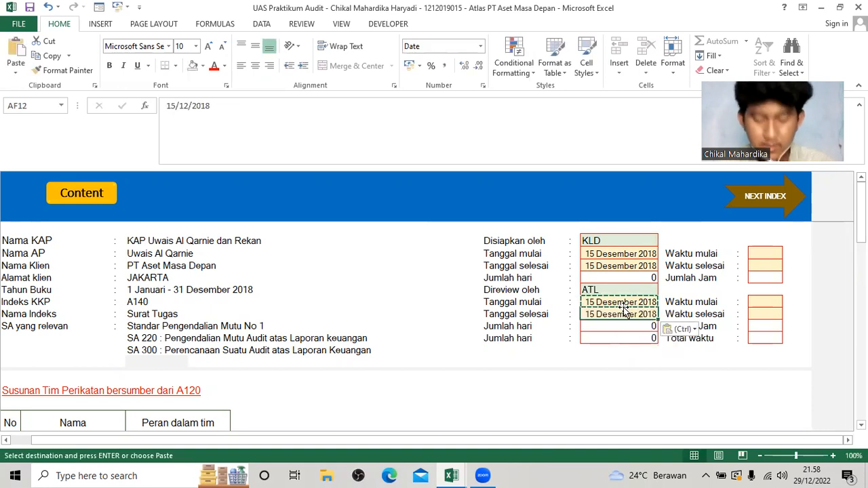
Set the preparer's Waktu mulai to 8.00 and Waktu selesai to 12.00 on A140.
{"action": "left_click", "coordinate": [765, 263]}
{"action": "left_click", "coordinate": [774, 252]}
{"action": "type", "text": "08.00"}
{"action": "key", "text": "Return"}
{"action": "type", "text": "12"}
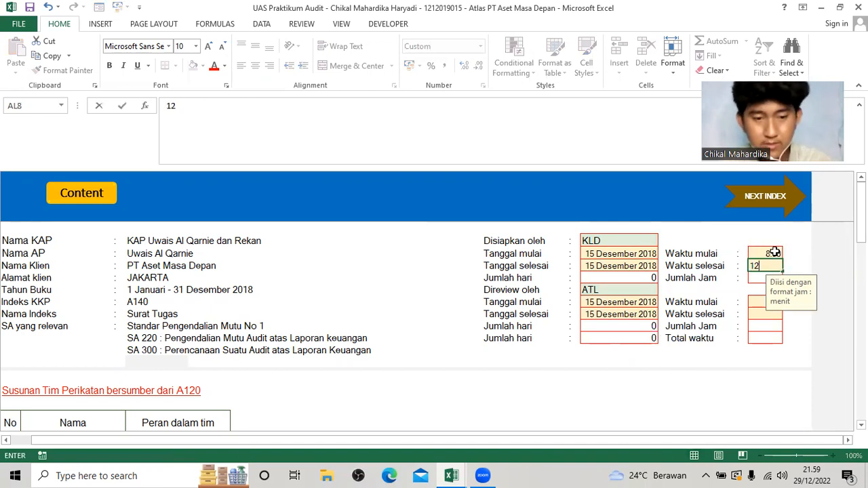
{"action": "key", "text": "Return"}
{"action": "key", "text": "Return"}
{"action": "key", "text": "Return"}
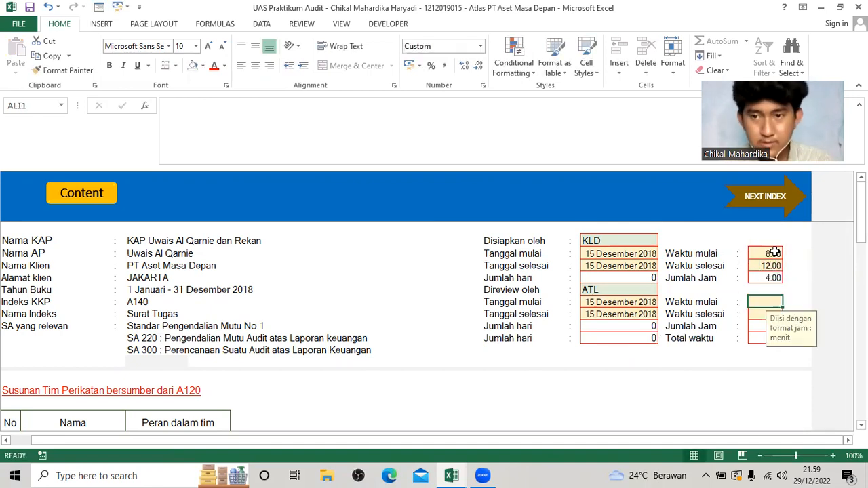
Set the reviewer's Waktu mulai to 13.00 and Waktu selesai to 18.00 on A140.
{"action": "type", "text": "13.00"}
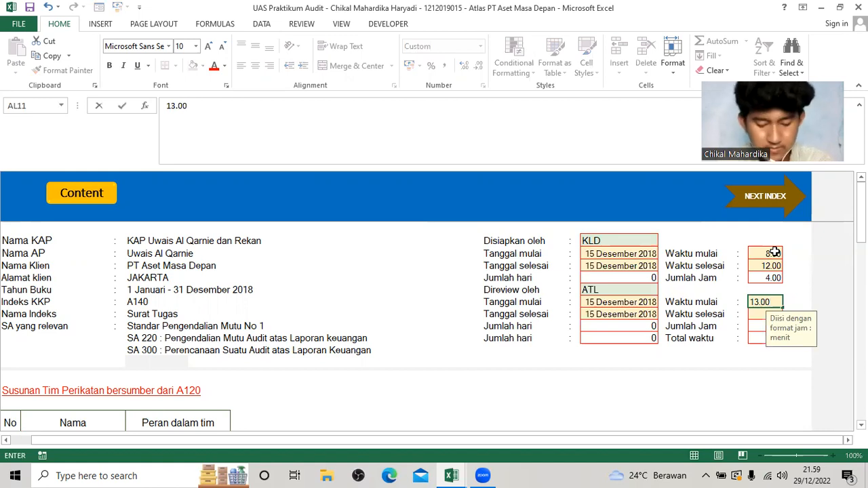
{"action": "key", "text": "Return"}
{"action": "type", "text": "18.00"}
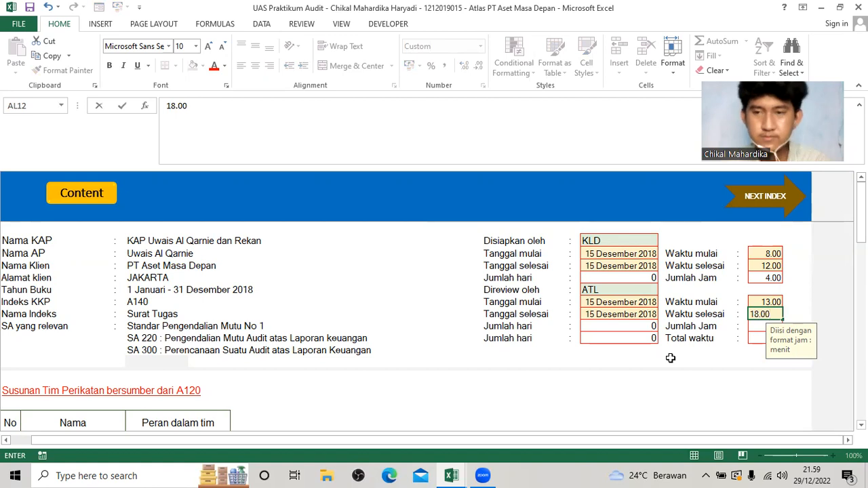
{"action": "key", "text": "Return"}
Set Hasil Analisis to Ya for all five Surat Tugas checks, a to e, on A140.
{"action": "scroll", "coordinate": [449, 349], "scroll_direction": "down", "scroll_amount": 3}
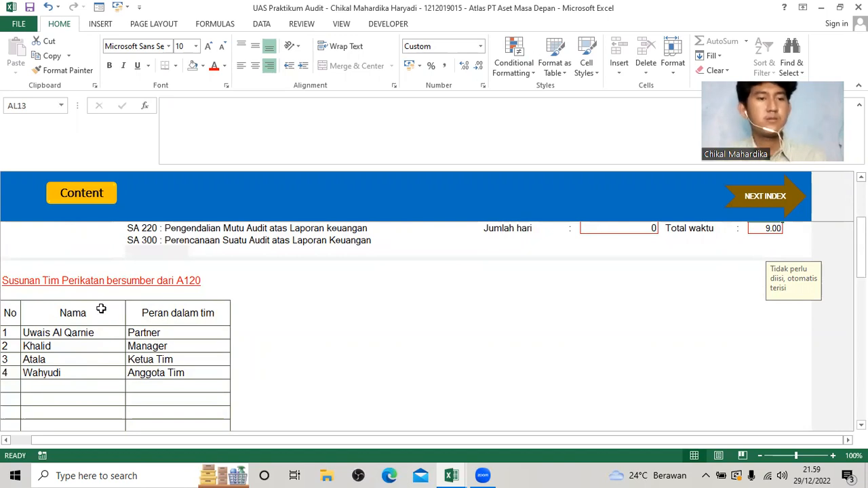
{"action": "scroll", "coordinate": [86, 301], "scroll_direction": "down", "scroll_amount": 3}
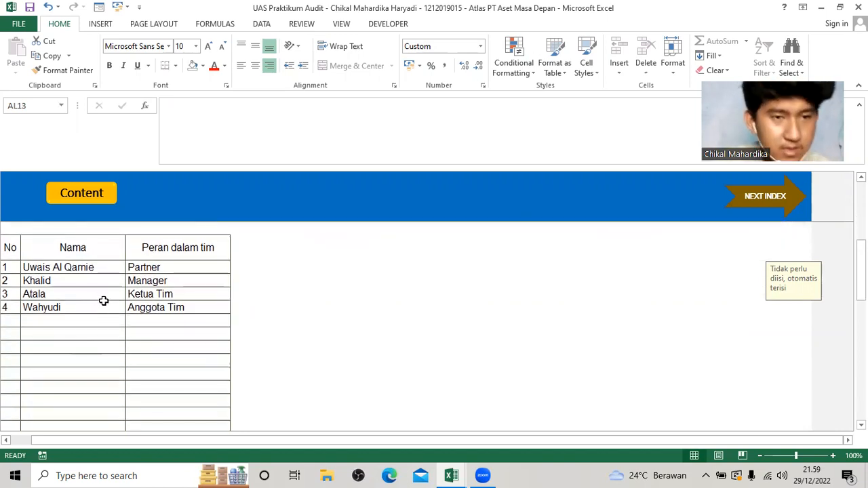
{"action": "scroll", "coordinate": [105, 305], "scroll_direction": "down", "scroll_amount": 8}
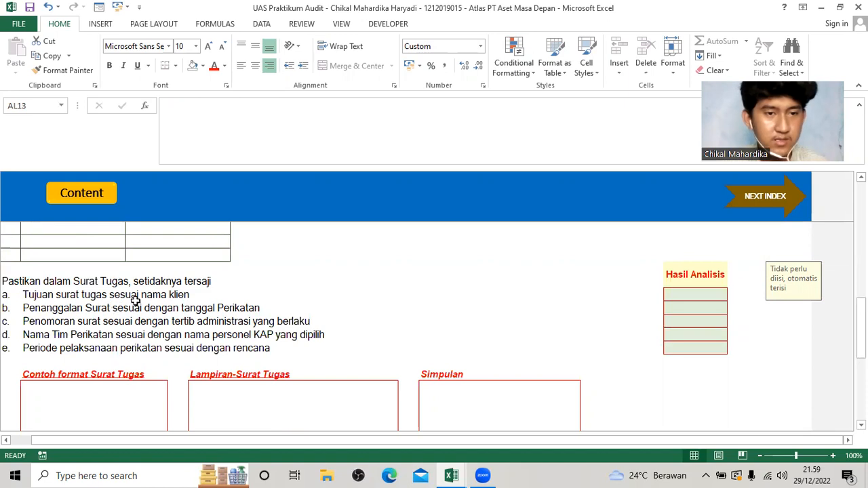
{"action": "left_click", "coordinate": [709, 294]}
{"action": "left_click", "coordinate": [734, 297]}
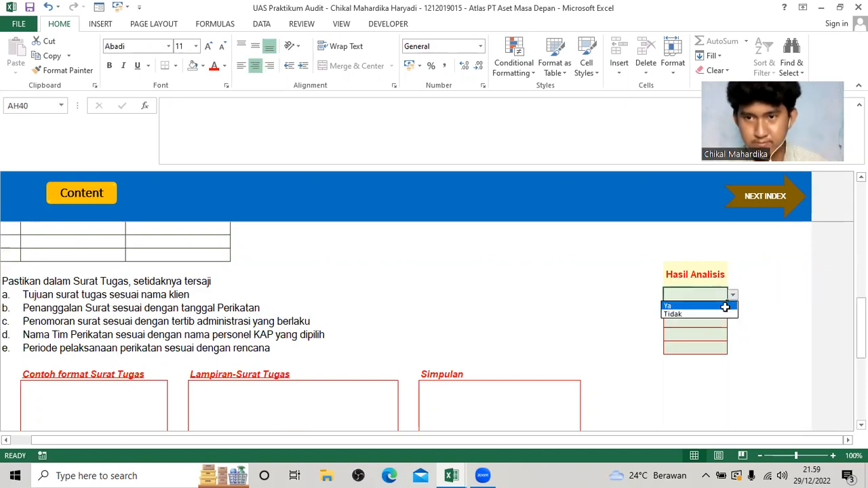
{"action": "left_click", "coordinate": [725, 305]}
{"action": "left_click", "coordinate": [726, 308]}
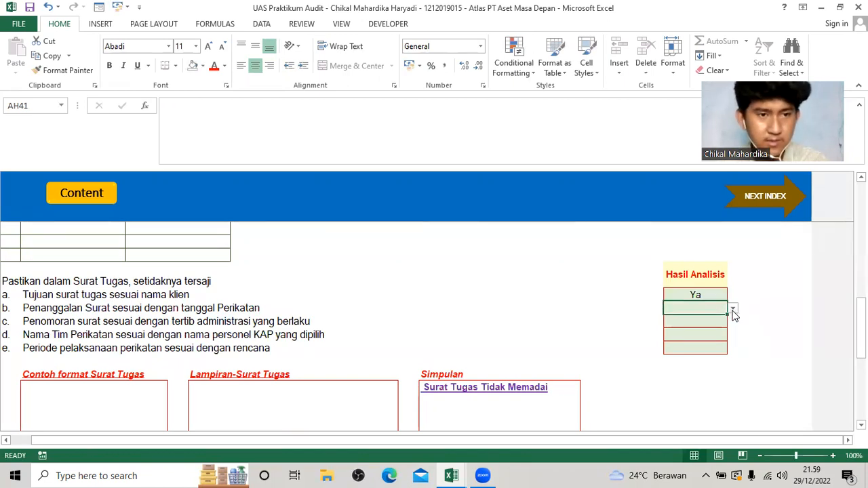
{"action": "left_click", "coordinate": [733, 309]}
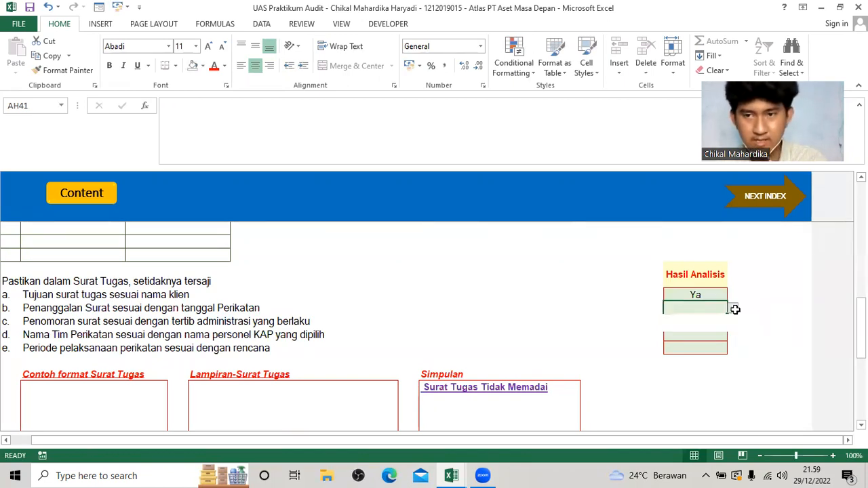
{"action": "left_click", "coordinate": [713, 318]}
{"action": "left_click", "coordinate": [729, 320]}
{"action": "left_click", "coordinate": [732, 321]}
{"action": "left_click", "coordinate": [711, 330]}
{"action": "left_click", "coordinate": [729, 333]}
{"action": "left_click", "coordinate": [733, 335]}
{"action": "left_click", "coordinate": [710, 346]}
{"action": "left_click", "coordinate": [727, 348]}
{"action": "left_click", "coordinate": [733, 348]}
{"action": "left_click", "coordinate": [691, 358]}
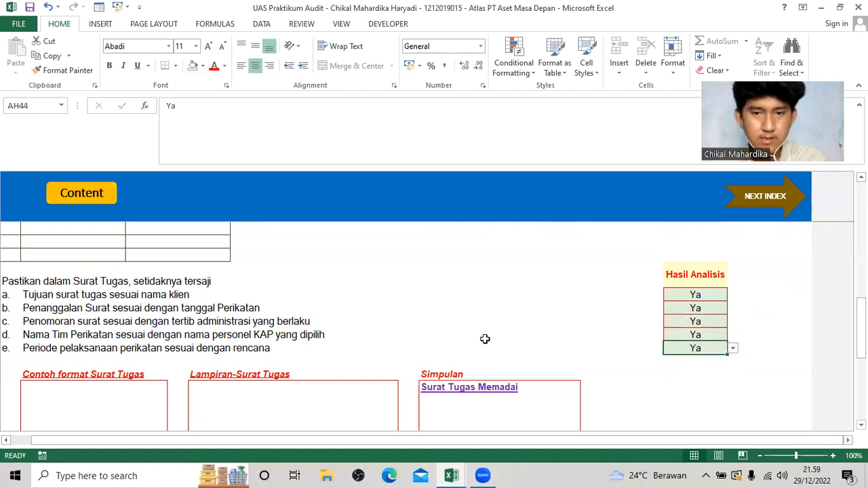
Check the Simpulan and Status KKP of A140, and go to the next index, A150 (Pernyataan Independensi).
{"action": "scroll", "coordinate": [461, 364], "scroll_direction": "down", "scroll_amount": 3}
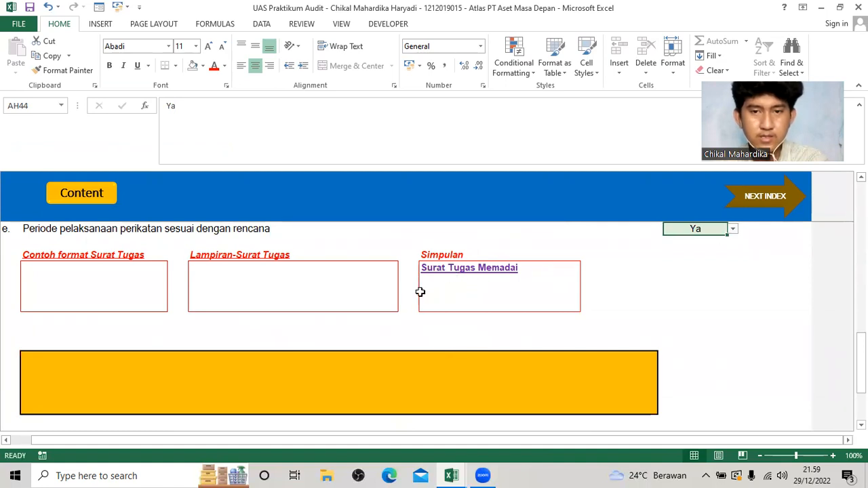
{"action": "scroll", "coordinate": [246, 348], "scroll_direction": "down", "scroll_amount": 2}
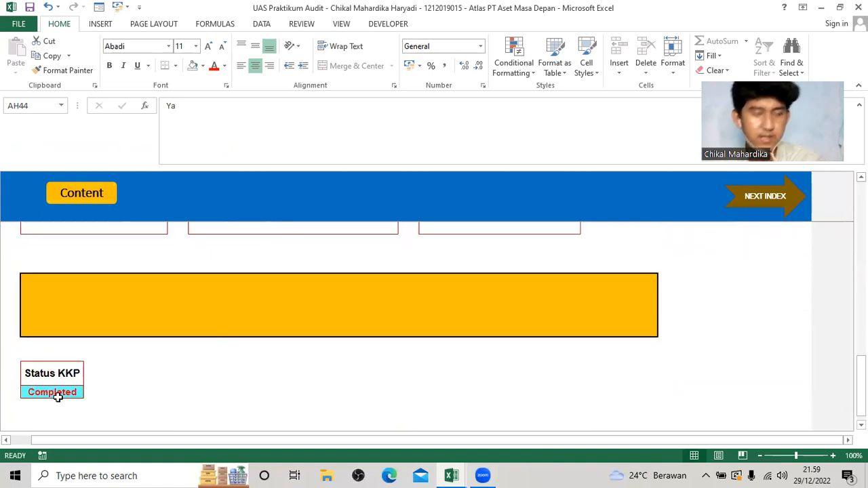
{"action": "scroll", "coordinate": [197, 388], "scroll_direction": "up", "scroll_amount": 3}
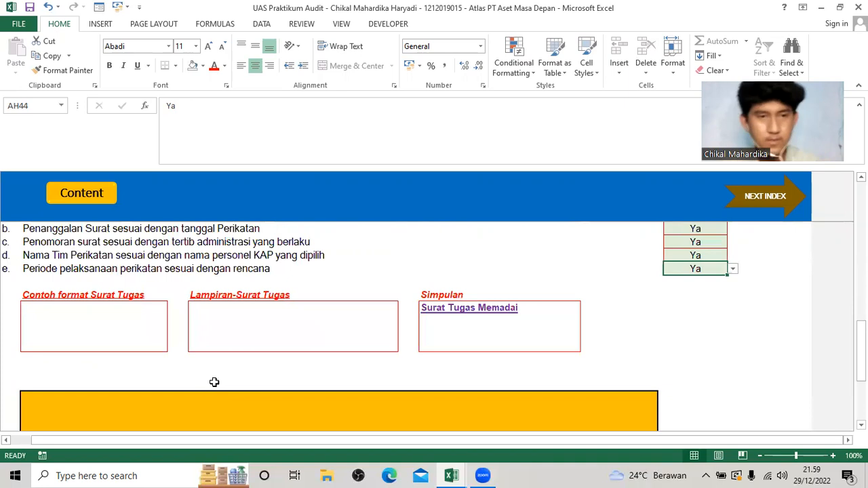
{"action": "scroll", "coordinate": [244, 352], "scroll_direction": "up", "scroll_amount": 10}
{"action": "left_click", "coordinate": [752, 197]}
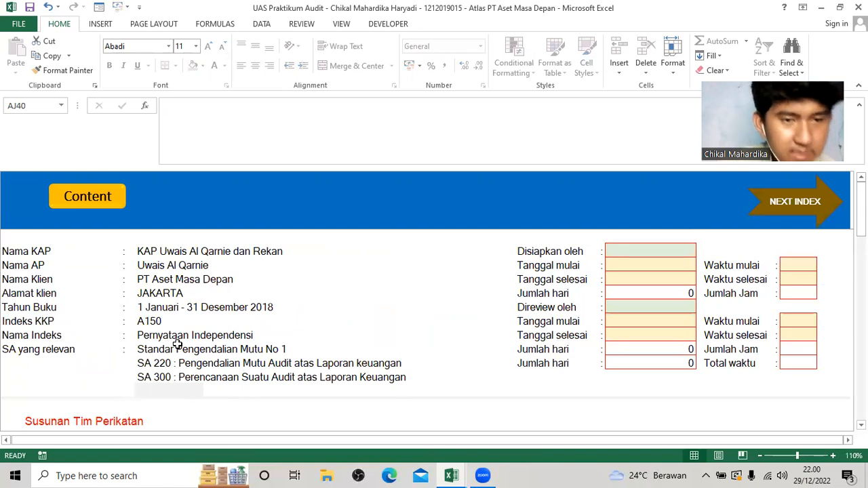
{"action": "scroll", "coordinate": [194, 350], "scroll_direction": "down", "scroll_amount": 3}
{"action": "scroll", "coordinate": [195, 352], "scroll_direction": "up", "scroll_amount": 3}
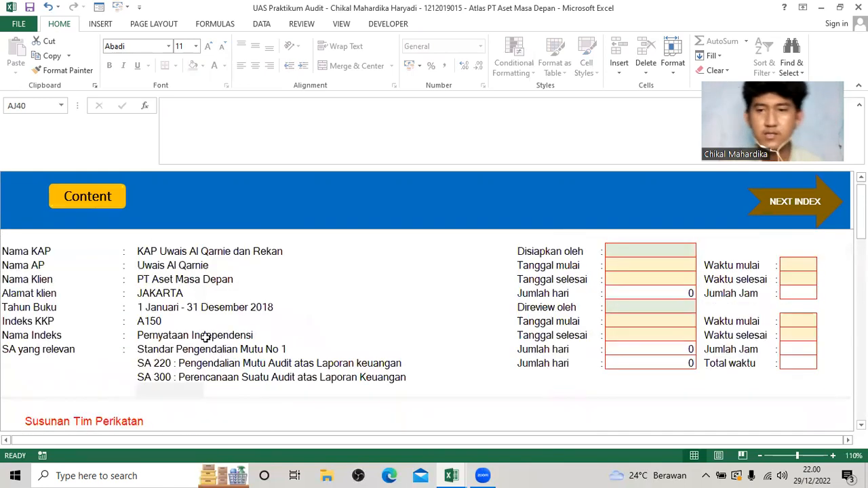
Set Disiapkan oleh to ATL on A150, with 16/12/2018 as both its Tanggal mulai and Tanggal selesai.
{"action": "left_click", "coordinate": [637, 253]}
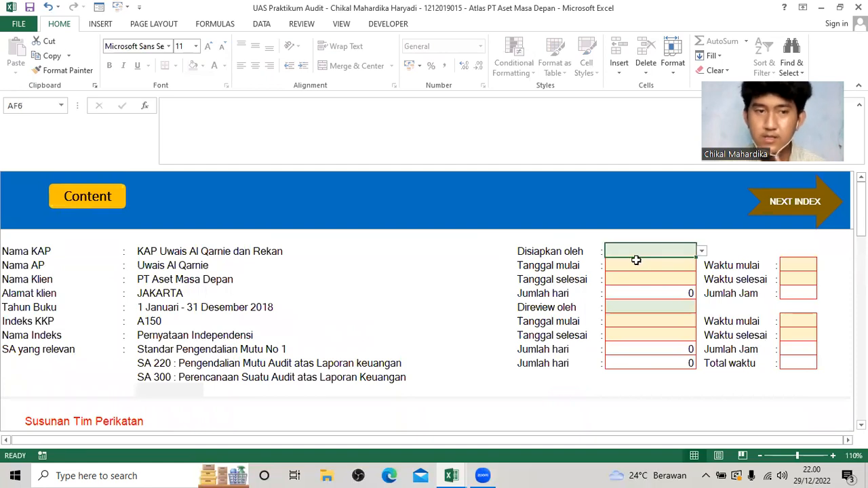
{"action": "left_click", "coordinate": [702, 253]}
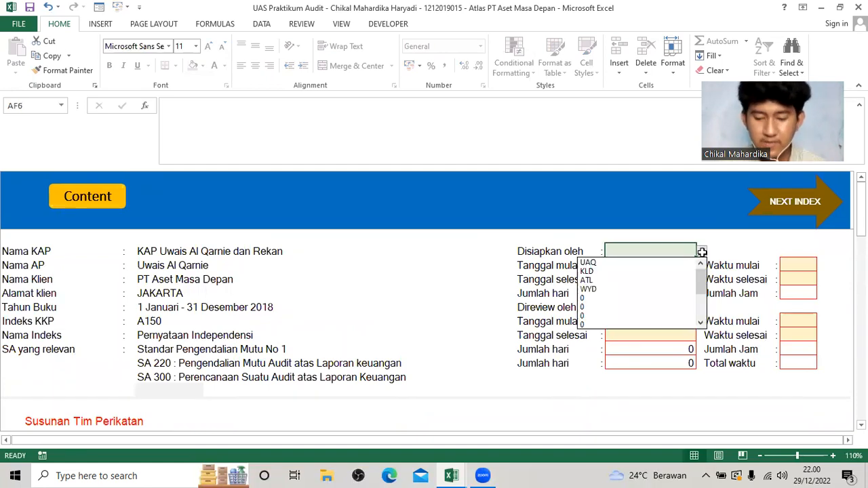
{"action": "left_click", "coordinate": [677, 280]}
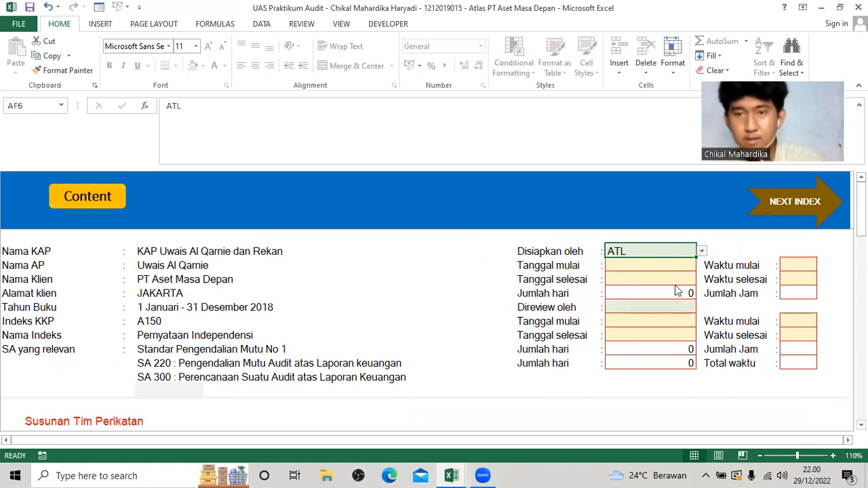
{"action": "key", "text": "Down"}
{"action": "type", "text": "16/12"}
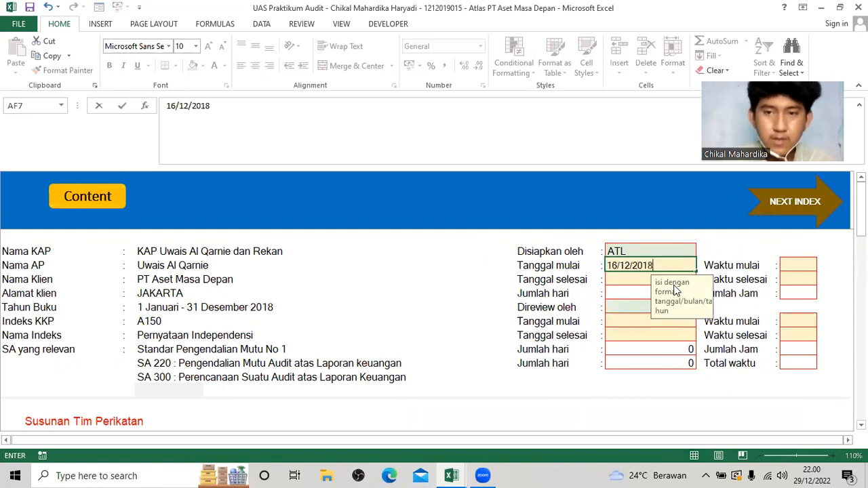
{"action": "type", "text": "/2018"}
{"action": "key", "text": "ctrl+Return"}
{"action": "key", "text": "ctrl+c"}
{"action": "key", "text": "Down"}
{"action": "key", "text": "ctrl+v"}
Set Direview oleh to KLD on A150, with 16/12/2018 as both its Tanggal mulai and Tanggal selesai.
{"action": "key", "text": "Down"}
{"action": "key", "text": "Down"}
{"action": "key", "text": "Down"}
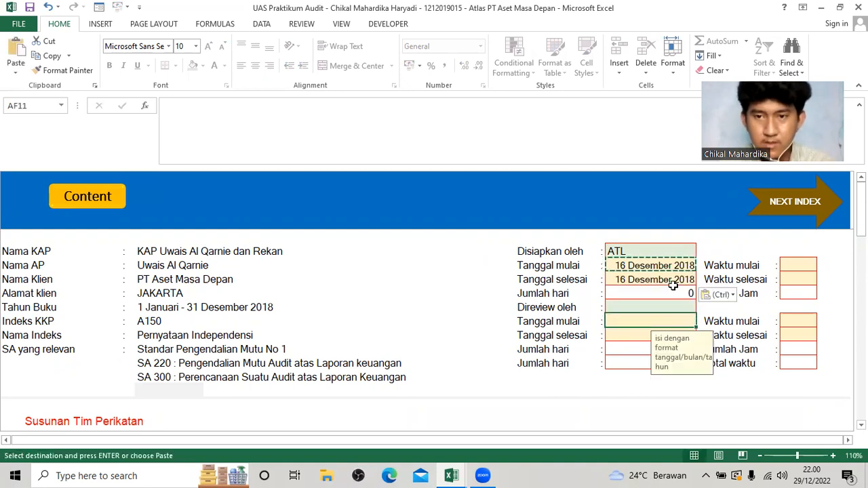
{"action": "key", "text": "Up"}
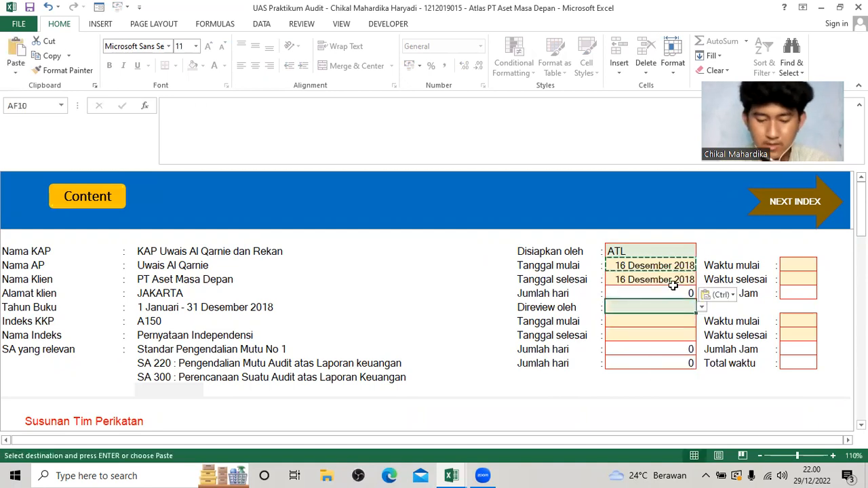
{"action": "left_click", "coordinate": [701, 308]}
{"action": "left_click", "coordinate": [670, 326]}
{"action": "key", "text": "Down"}
{"action": "key", "text": "Down"}
{"action": "key", "text": "ctrl+v"}
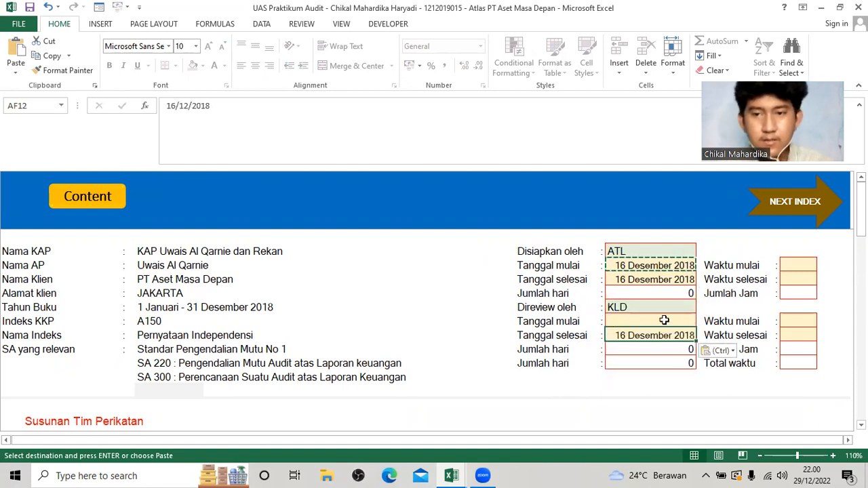
{"action": "left_click", "coordinate": [664, 320]}
{"action": "key", "text": "ctrl+v"}
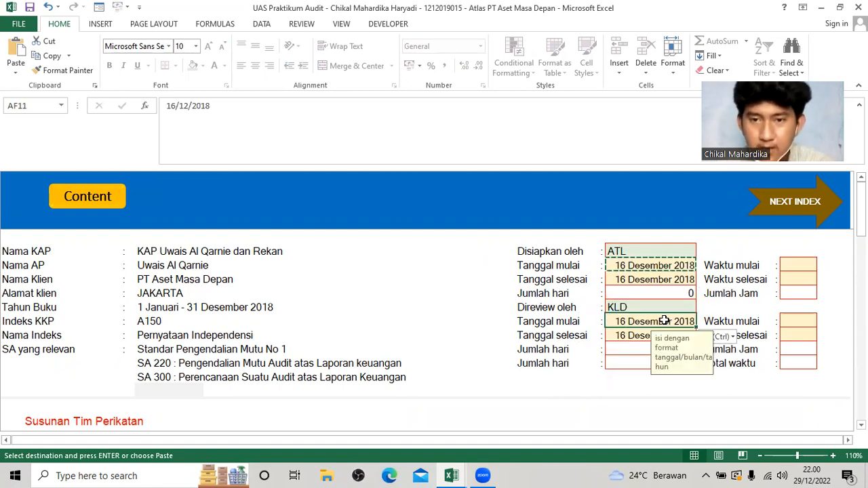
Set the preparer's Waktu mulai to 08.00 and Waktu selesai to 15.00 on A150.
{"action": "left_click", "coordinate": [802, 269]}
{"action": "type", "text": "08"}
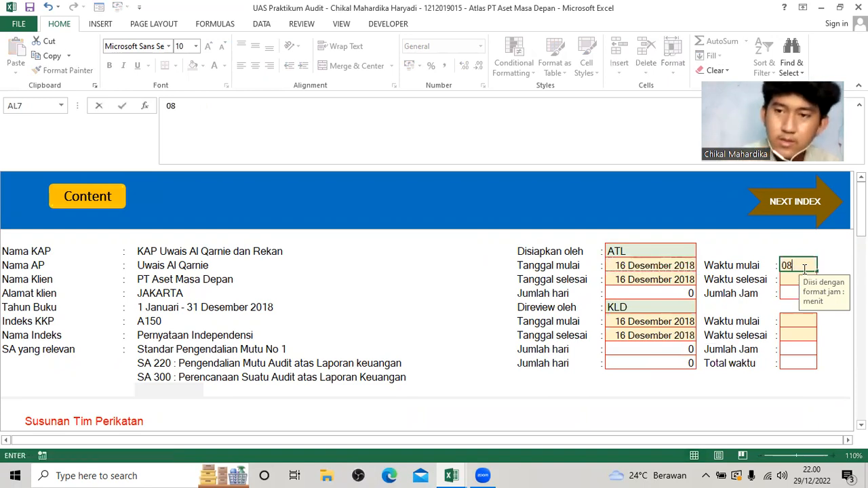
{"action": "type", "text": ".00"}
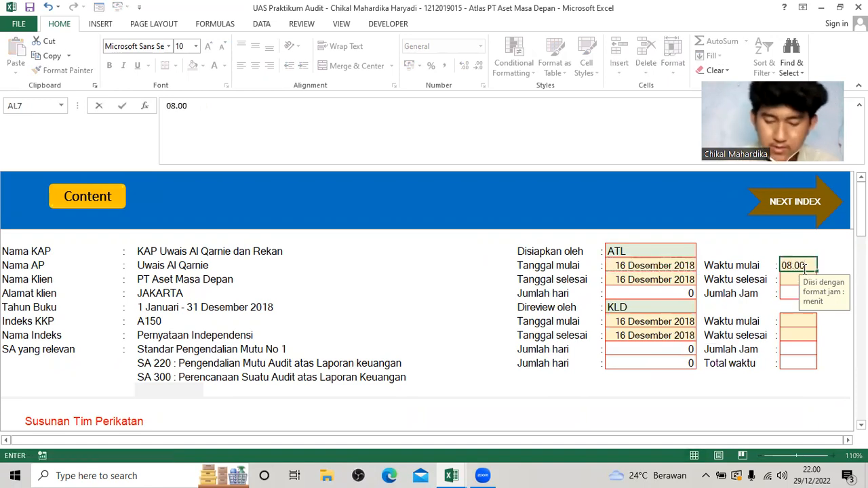
{"action": "key", "text": "Return"}
{"action": "type", "text": "15.00"}
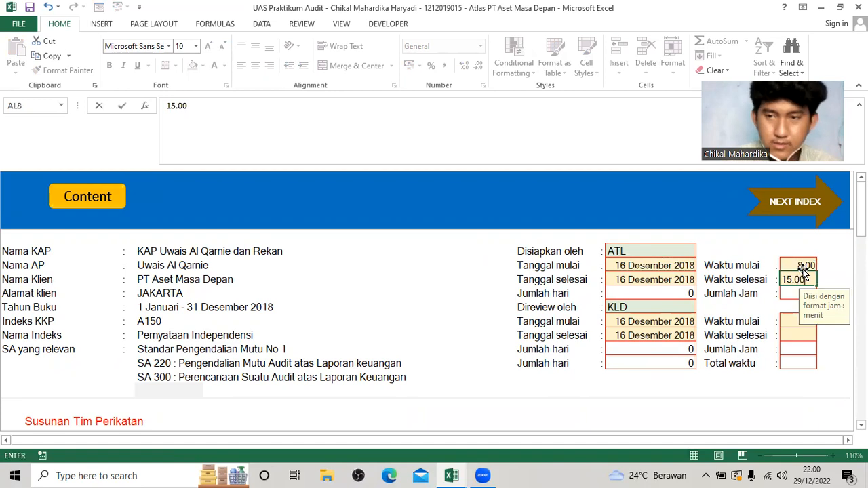
{"action": "key", "text": "Return"}
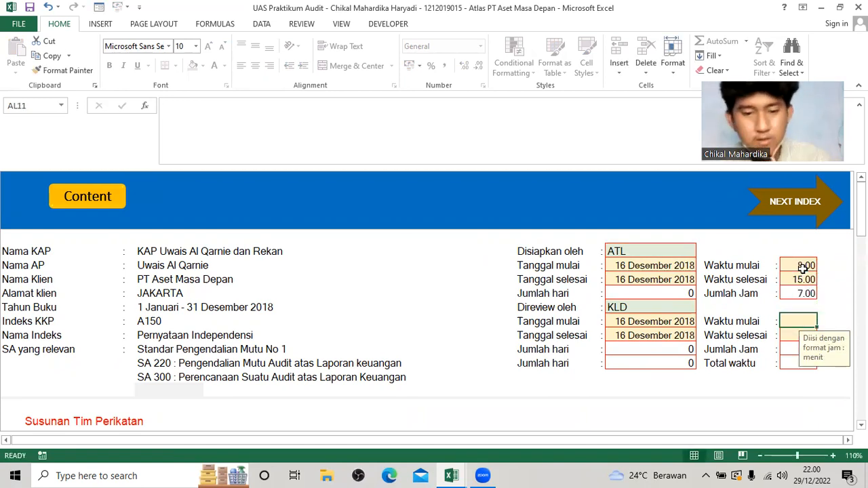
Set the reviewer's Waktu mulai to 16.00 and Waktu selesai to 20.00 on A150.
{"action": "type", "text": "16.00"}
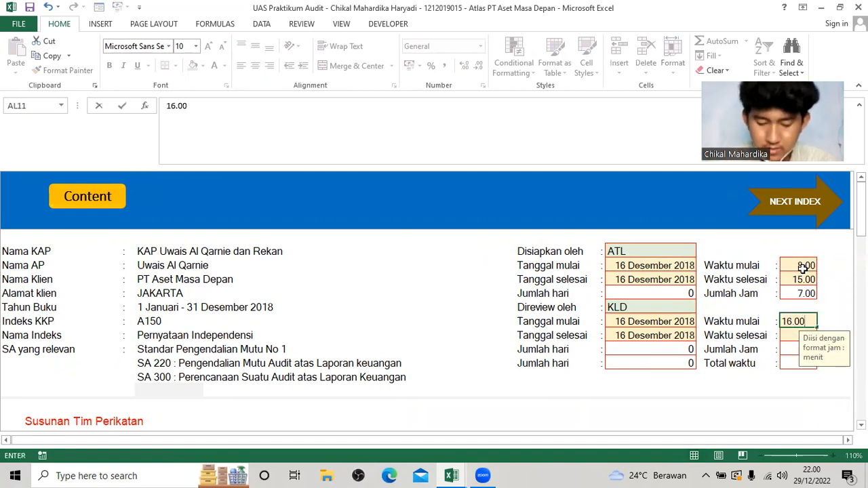
{"action": "key", "text": "Return"}
{"action": "type", "text": "20.00"}
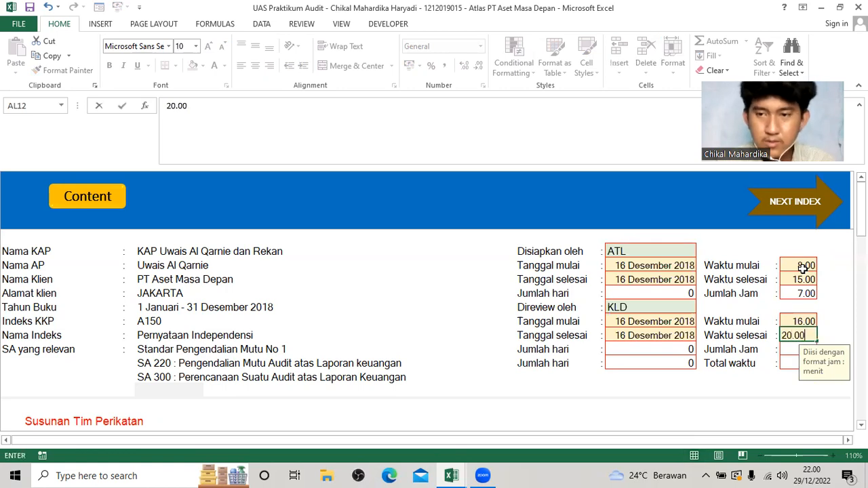
{"action": "key", "text": "Return"}
Set Hasil Analisis to Ya for all four Form Independensi checks, a to d, on A150.
{"action": "scroll", "coordinate": [669, 353], "scroll_direction": "up", "scroll_amount": 4}
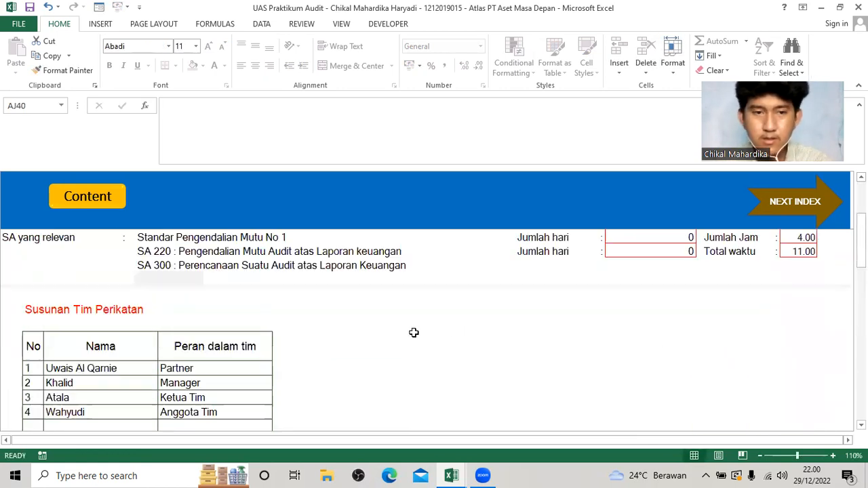
{"action": "scroll", "coordinate": [75, 350], "scroll_direction": "up", "scroll_amount": 2}
{"action": "scroll", "coordinate": [71, 359], "scroll_direction": "down", "scroll_amount": 3}
{"action": "scroll", "coordinate": [81, 359], "scroll_direction": "down", "scroll_amount": 2}
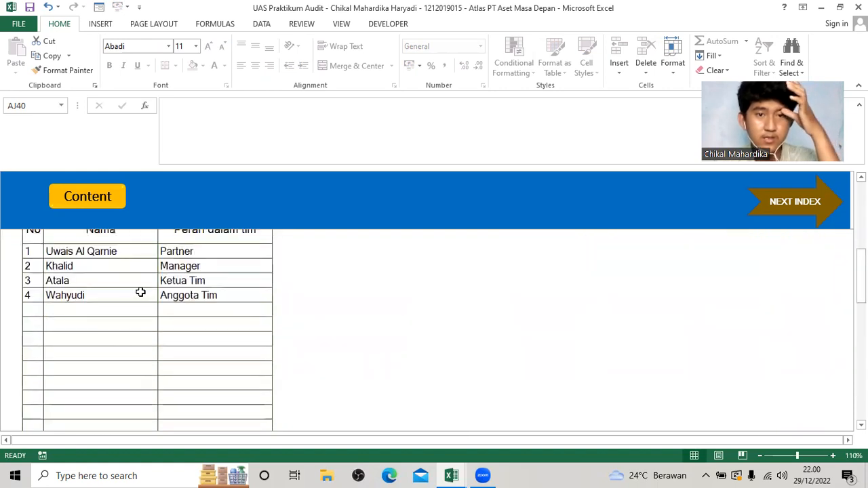
{"action": "scroll", "coordinate": [140, 292], "scroll_direction": "down", "scroll_amount": 4}
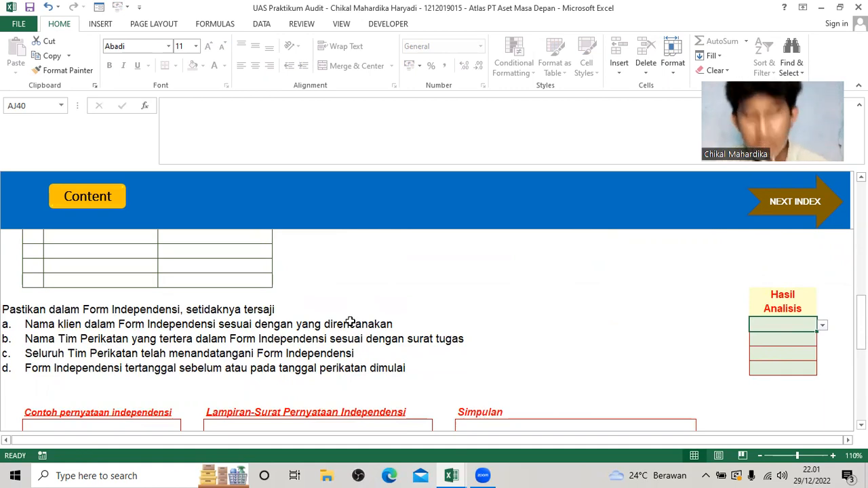
{"action": "left_click", "coordinate": [825, 328]}
{"action": "left_click", "coordinate": [796, 334]}
{"action": "key", "text": "Return"}
{"action": "left_click", "coordinate": [823, 341]}
{"action": "left_click", "coordinate": [802, 352]}
{"action": "left_click", "coordinate": [803, 354]}
{"action": "left_click", "coordinate": [823, 356]}
{"action": "left_click", "coordinate": [801, 365]}
{"action": "left_click", "coordinate": [803, 367]}
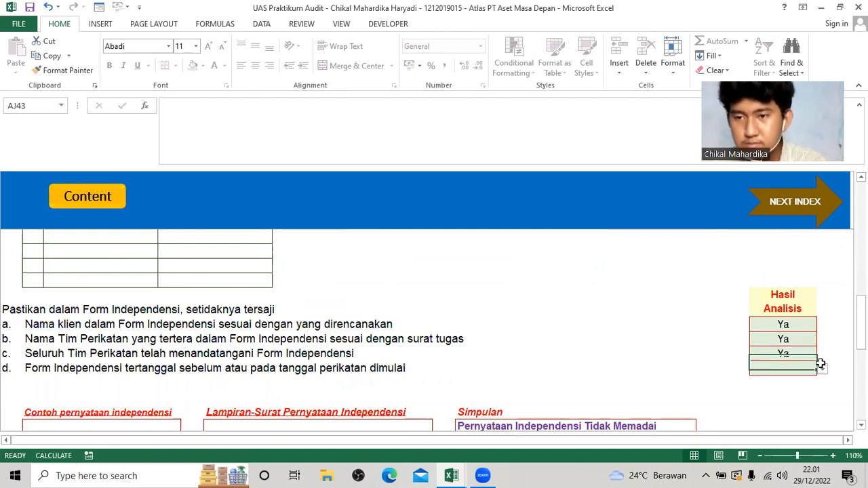
{"action": "left_click", "coordinate": [819, 368]}
{"action": "left_click", "coordinate": [802, 380]}
Check the Simpulan and Status KKP of A150 against its completed checklist.
{"action": "scroll", "coordinate": [587, 358], "scroll_direction": "down", "scroll_amount": 7}
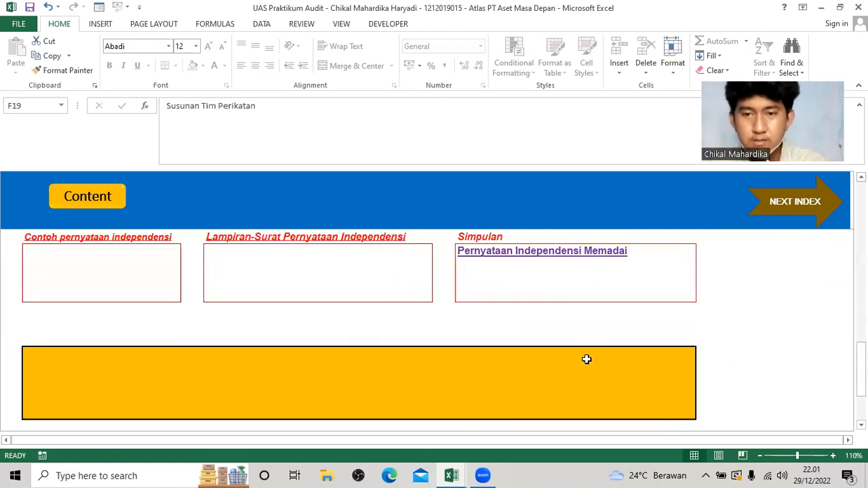
{"action": "scroll", "coordinate": [586, 358], "scroll_direction": "up", "scroll_amount": 1}
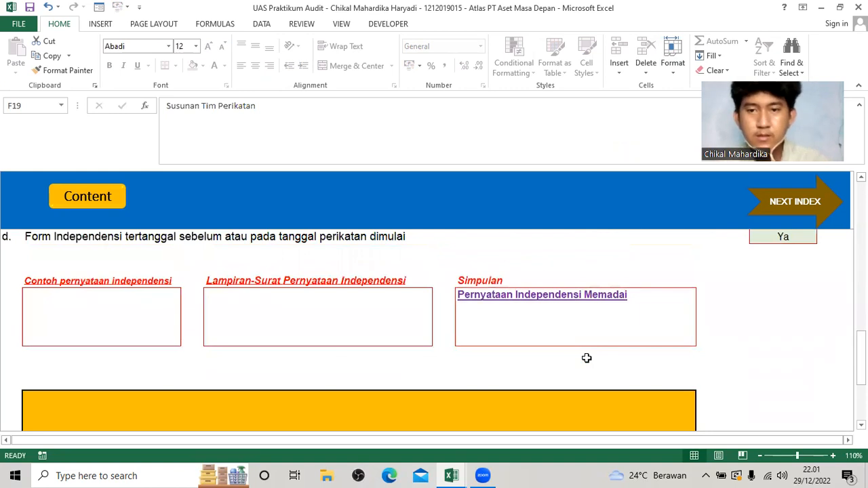
{"action": "scroll", "coordinate": [586, 358], "scroll_direction": "up", "scroll_amount": 1}
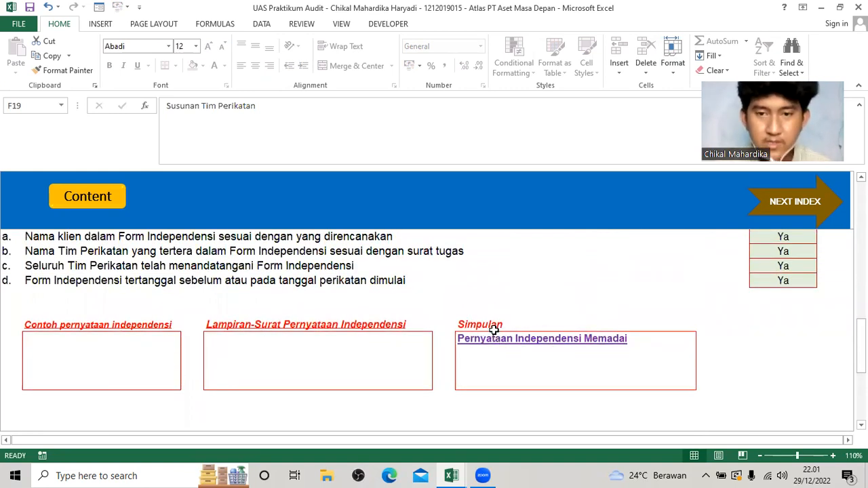
{"action": "scroll", "coordinate": [502, 370], "scroll_direction": "down", "scroll_amount": 3}
{"action": "scroll", "coordinate": [482, 372], "scroll_direction": "down", "scroll_amount": 2}
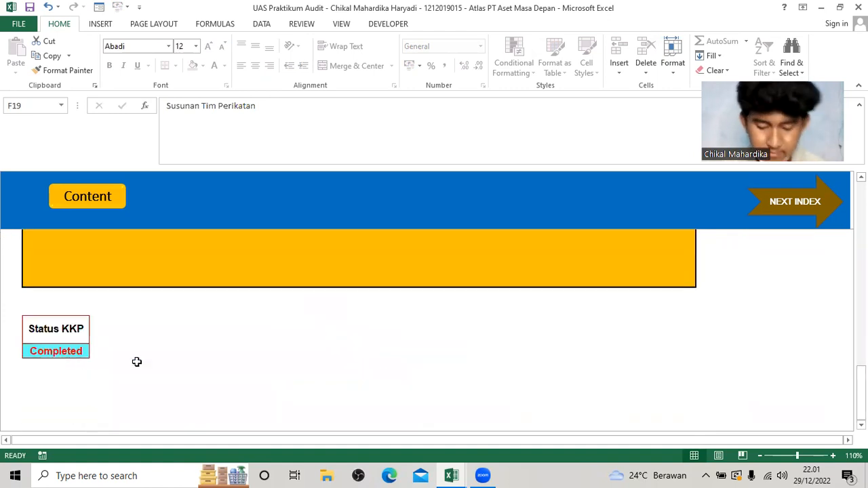
{"action": "scroll", "coordinate": [422, 341], "scroll_direction": "up", "scroll_amount": 5}
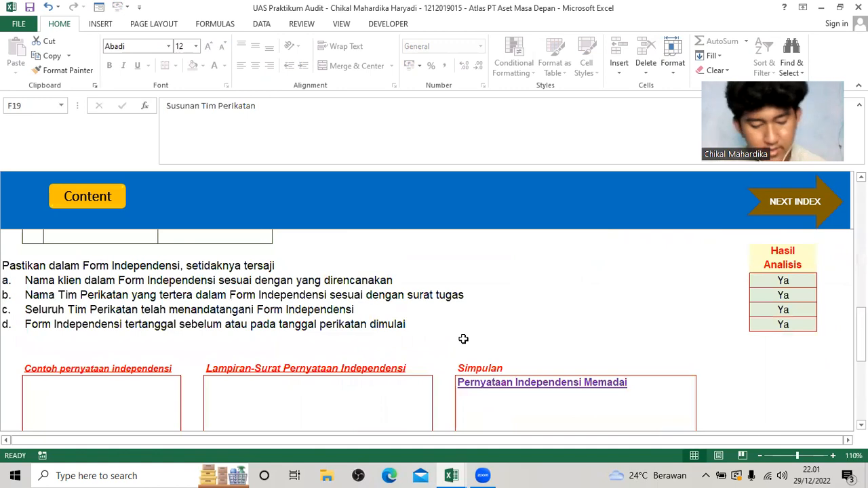
Open D100 Input Laporan Keuangan from the ATLAS content page and set Awal Pembukuan to 1 Januari 2018.
{"action": "scroll", "coordinate": [312, 341], "scroll_direction": "up", "scroll_amount": 5}
{"action": "left_click", "coordinate": [91, 205]}
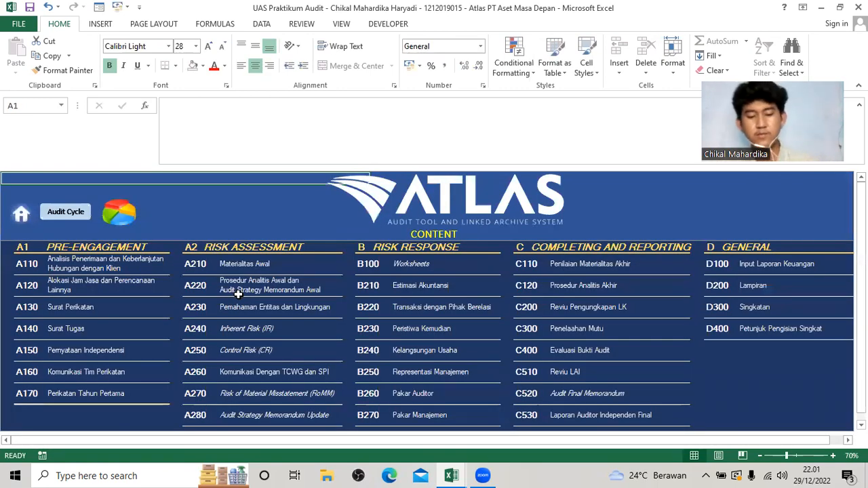
{"action": "left_click", "coordinate": [705, 265]}
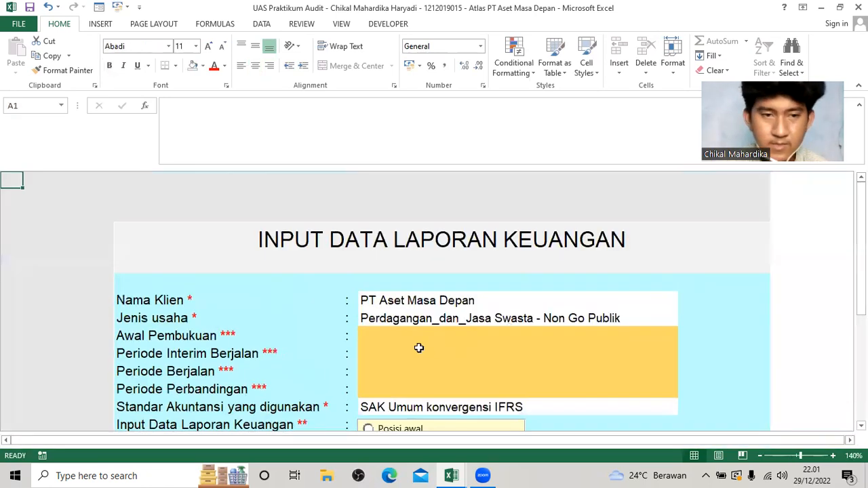
{"action": "left_click", "coordinate": [393, 338]}
{"action": "scroll", "coordinate": [388, 339], "scroll_direction": "down", "scroll_amount": 1}
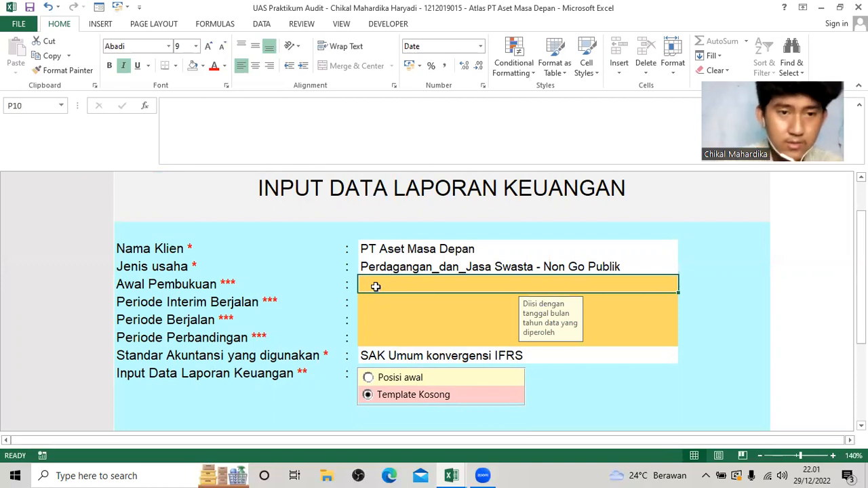
{"action": "type", "text": "1 J"}
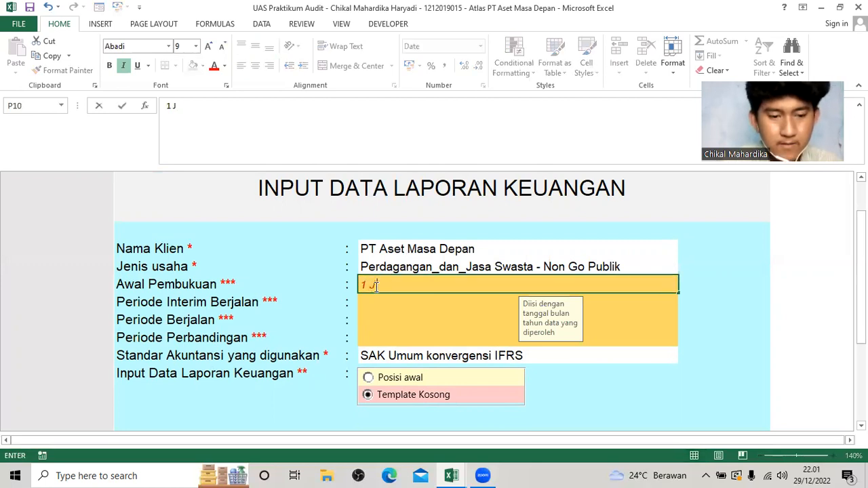
{"action": "type", "text": "anuari"}
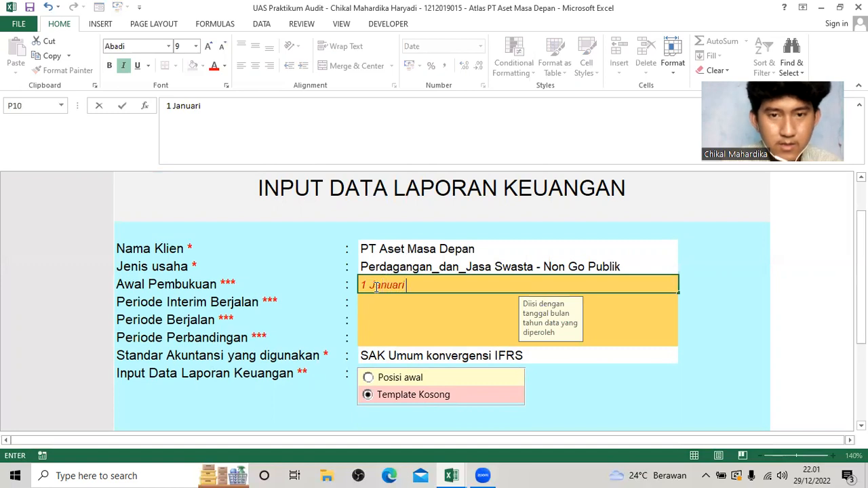
{"action": "type", "text": " 2018"}
{"action": "key", "text": "Return"}
{"action": "key", "text": "Return"}
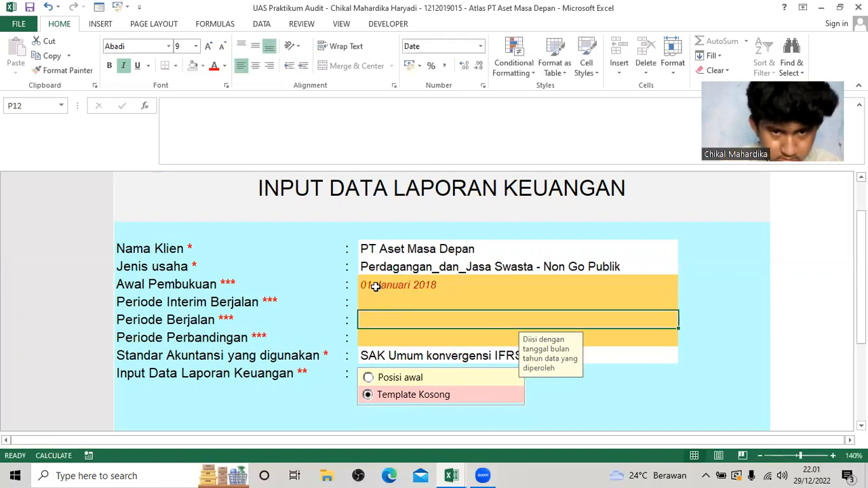
Set Periode Berjalan to 31 Desember 2018 and Periode Perbandingan to 31 Desember 2017.
{"action": "type", "text": "31"}
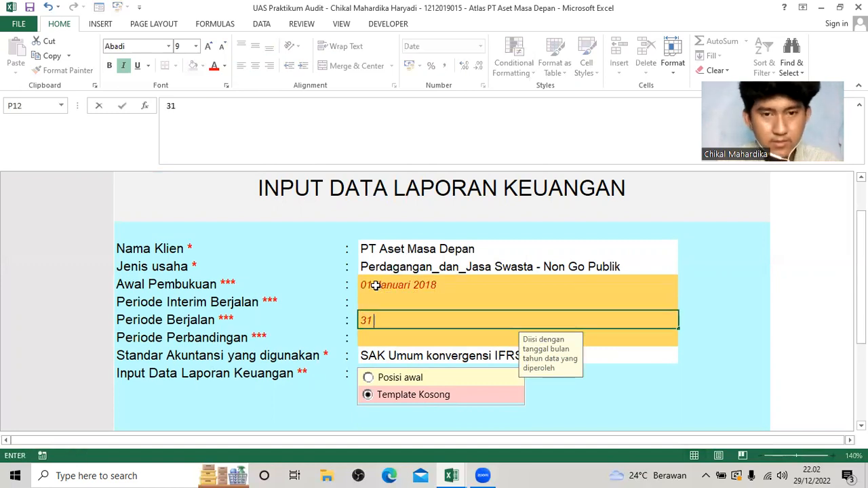
{"action": "type", "text": " Desember 2018"}
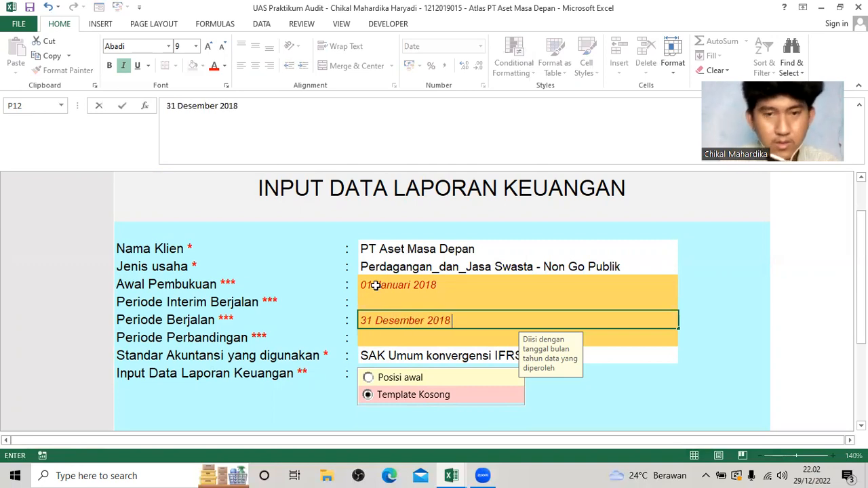
{"action": "key", "text": "Return"}
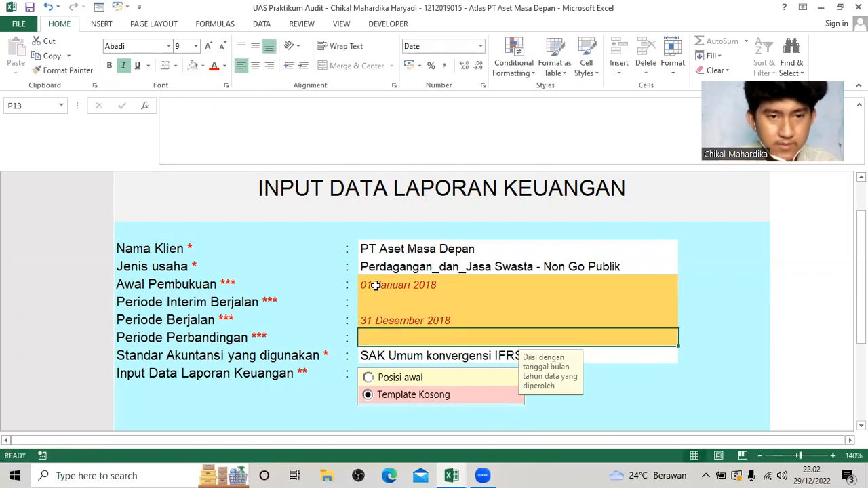
{"action": "type", "text": "31 Desember 2017"}
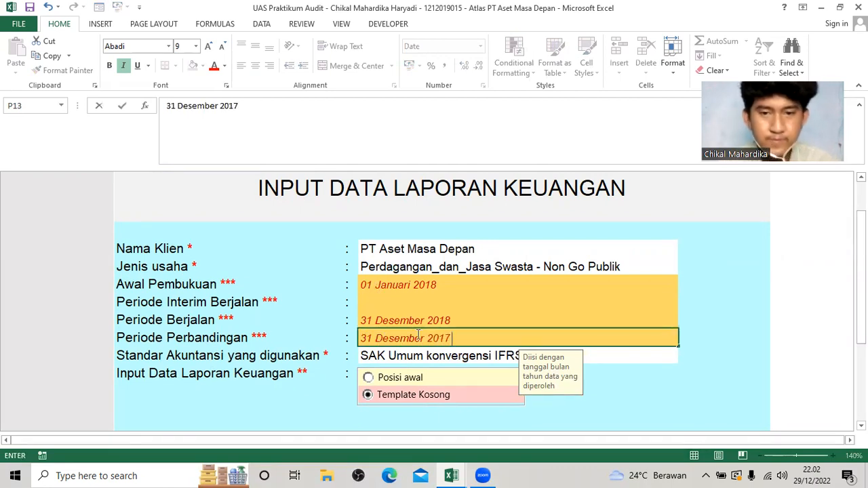
{"action": "key", "text": "Return"}
{"action": "left_click", "coordinate": [338, 372]}
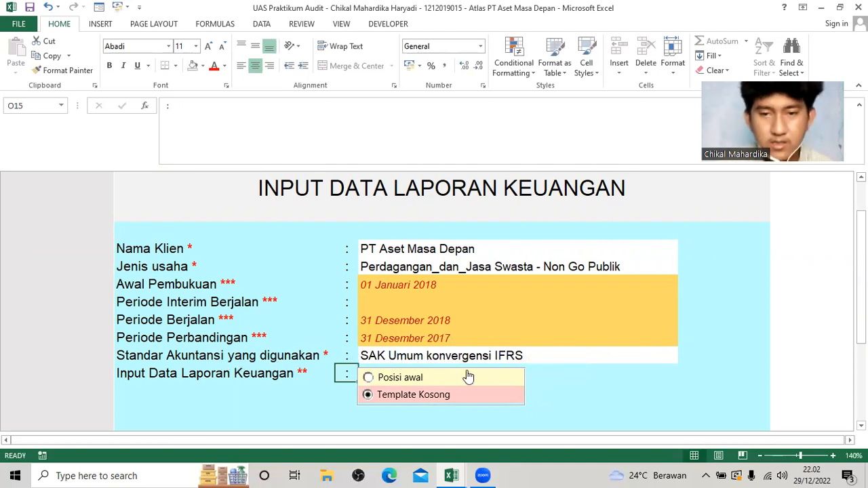
Open the sheet for filling in the financial data and set Judul Indeks to Laporan Keuangan Akhir Periode.
{"action": "scroll", "coordinate": [178, 388], "scroll_direction": "down", "scroll_amount": 2}
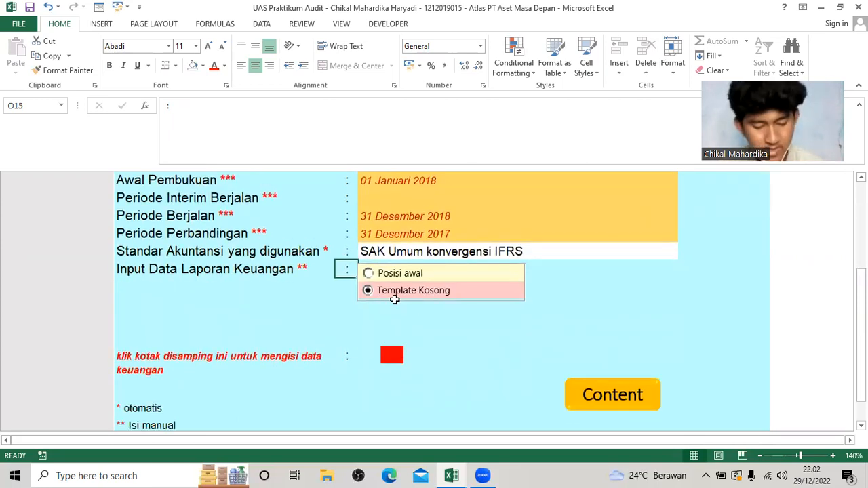
{"action": "left_click", "coordinate": [391, 360]}
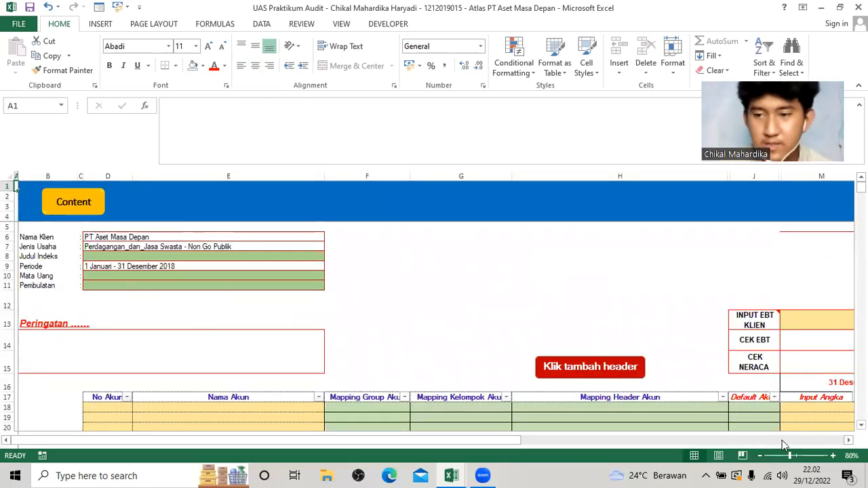
{"action": "left_click", "coordinate": [833, 456]}
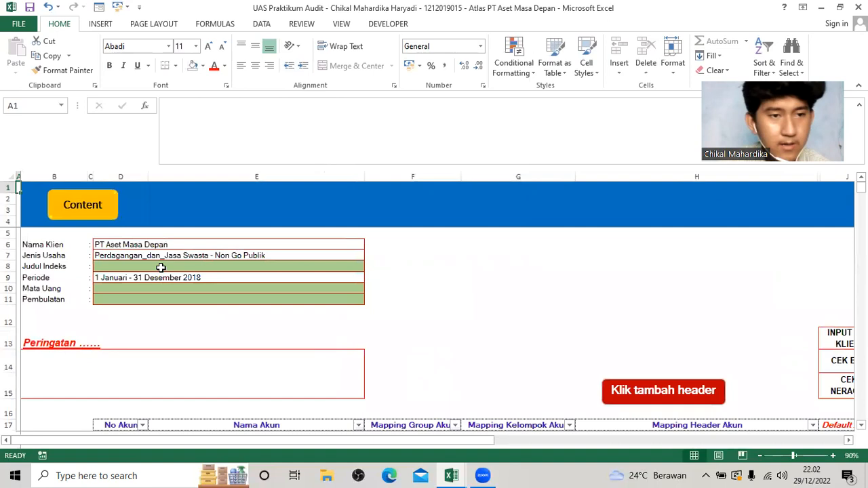
{"action": "left_click", "coordinate": [161, 268]}
{"action": "left_click", "coordinate": [369, 268]}
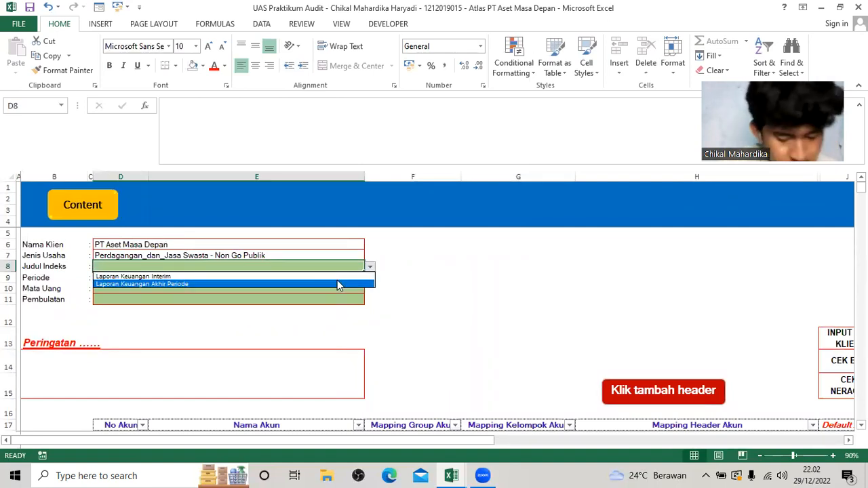
{"action": "left_click", "coordinate": [338, 283]}
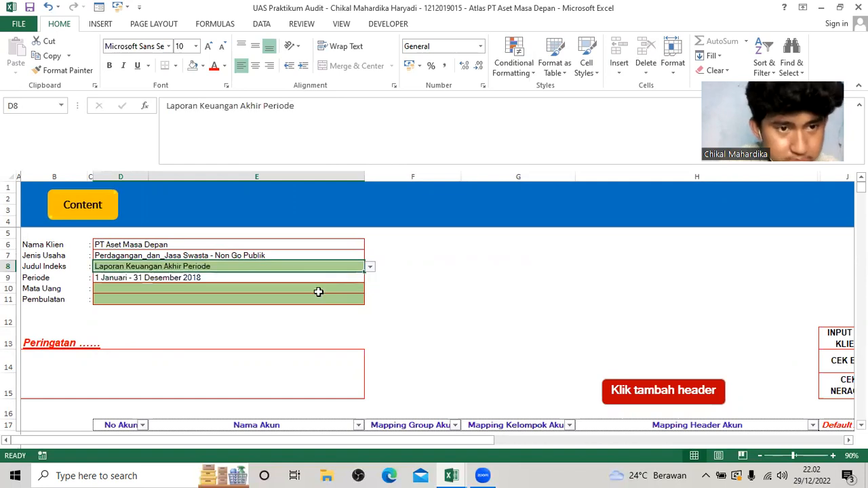
Set Mata Uang to IDR and Pembulatan to Satuan Penuh.
{"action": "left_click", "coordinate": [318, 292]}
{"action": "left_click", "coordinate": [369, 289]}
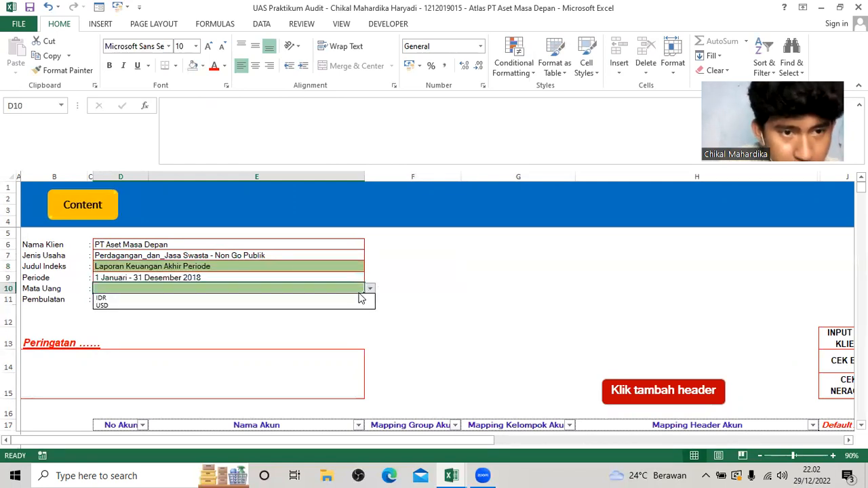
{"action": "left_click", "coordinate": [343, 299]}
{"action": "left_click", "coordinate": [343, 300]}
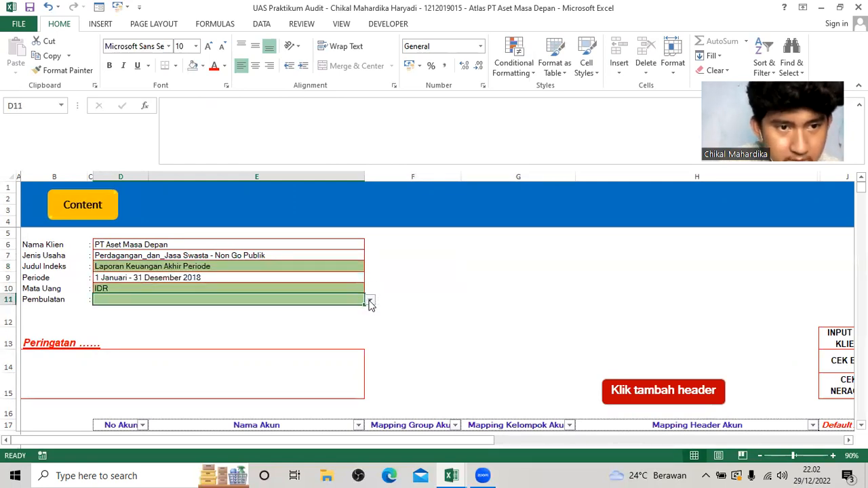
{"action": "left_click", "coordinate": [369, 303]}
{"action": "left_click", "coordinate": [341, 310]}
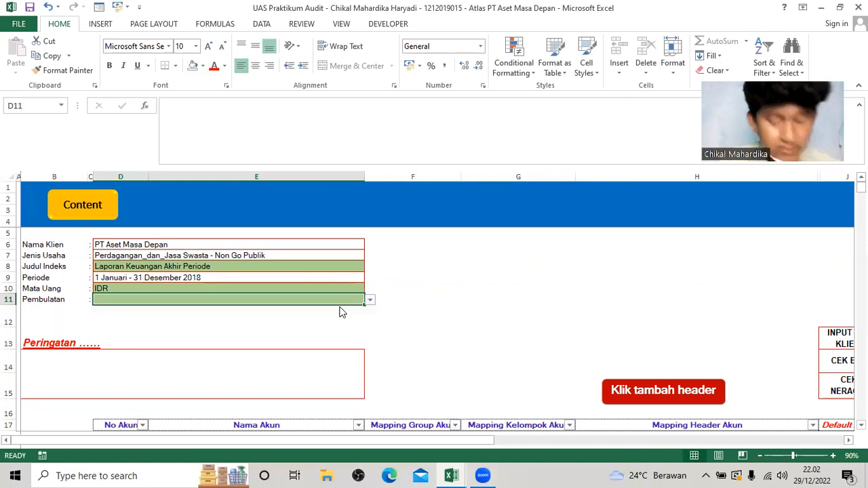
Examine the empty account table and its columns, from No Akun through Input Angka.
{"action": "scroll", "coordinate": [340, 325], "scroll_direction": "down", "scroll_amount": 3}
{"action": "scroll", "coordinate": [165, 312], "scroll_direction": "down", "scroll_amount": 1}
{"action": "scroll", "coordinate": [141, 310], "scroll_direction": "up", "scroll_amount": 1}
{"action": "scroll", "coordinate": [138, 314], "scroll_direction": "down", "scroll_amount": 1}
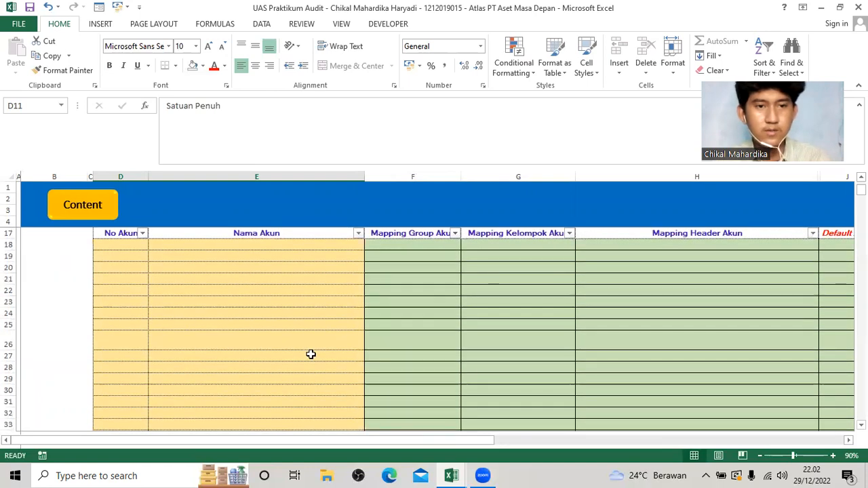
{"action": "scroll", "coordinate": [511, 403], "scroll_direction": "right", "scroll_amount": 2}
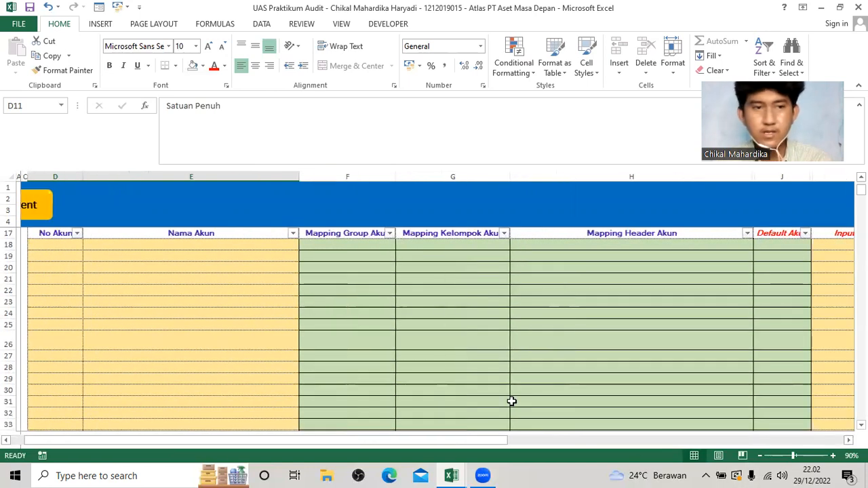
{"action": "scroll", "coordinate": [251, 351], "scroll_direction": "up", "scroll_amount": 1}
{"action": "scroll", "coordinate": [248, 341], "scroll_direction": "down", "scroll_amount": 1}
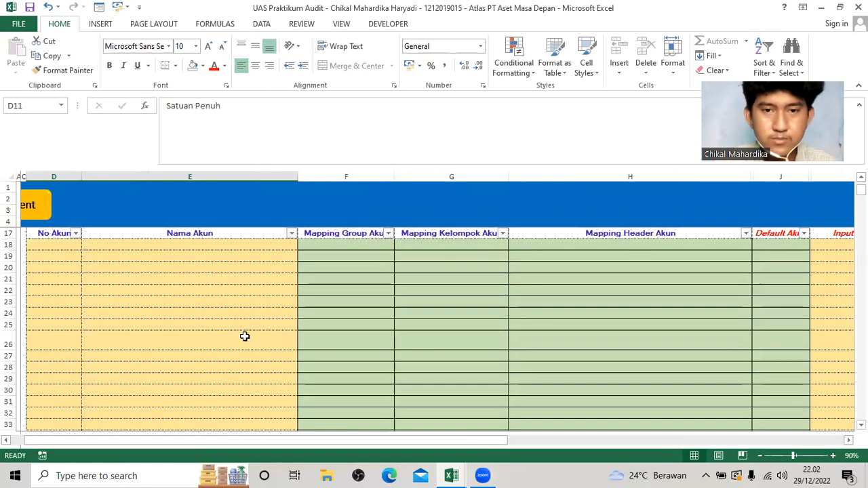
{"action": "scroll", "coordinate": [246, 338], "scroll_direction": "up", "scroll_amount": 1}
Switch to the Soal UAS Atlas workbook and copy the No Akun and Nama Akun entries, A5:B42, from the Data Input LK sheet.
{"action": "key", "text": "alt+Tab"}
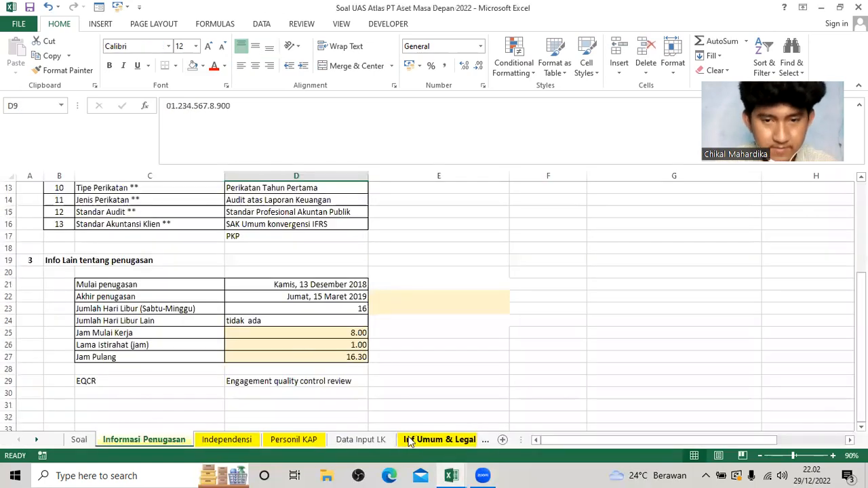
{"action": "left_click", "coordinate": [360, 439]}
{"action": "scroll", "coordinate": [274, 363], "scroll_direction": "up", "scroll_amount": 8}
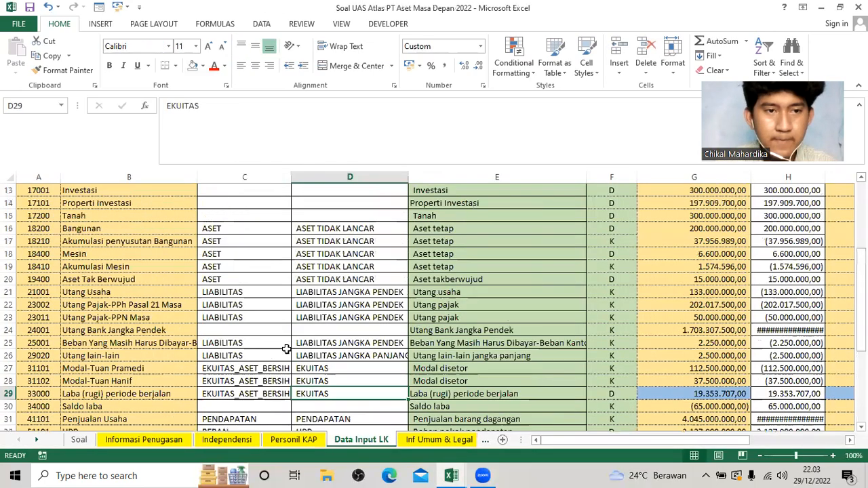
{"action": "left_click", "coordinate": [46, 251]}
{"action": "left_click", "coordinate": [42, 245]}
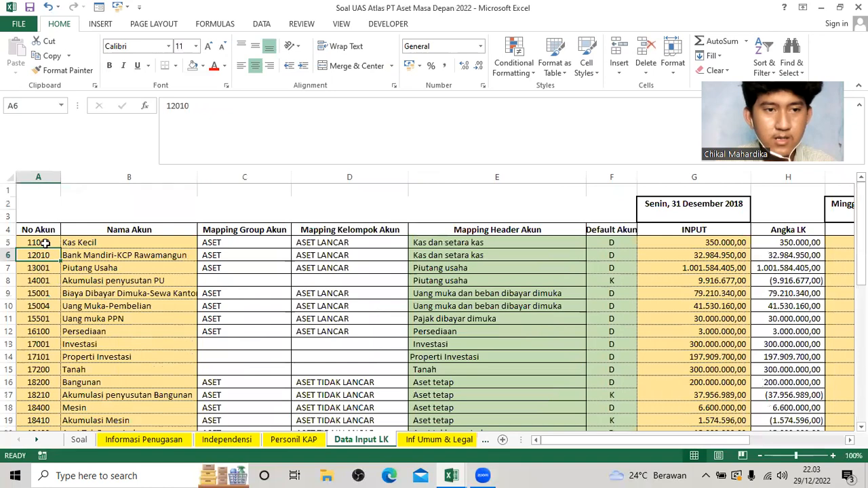
{"action": "key", "text": "alt+Tab"}
{"action": "scroll", "coordinate": [153, 317], "scroll_direction": "down", "scroll_amount": 3}
{"action": "scroll", "coordinate": [122, 309], "scroll_direction": "up", "scroll_amount": 3}
{"action": "key", "text": "alt+Tab"}
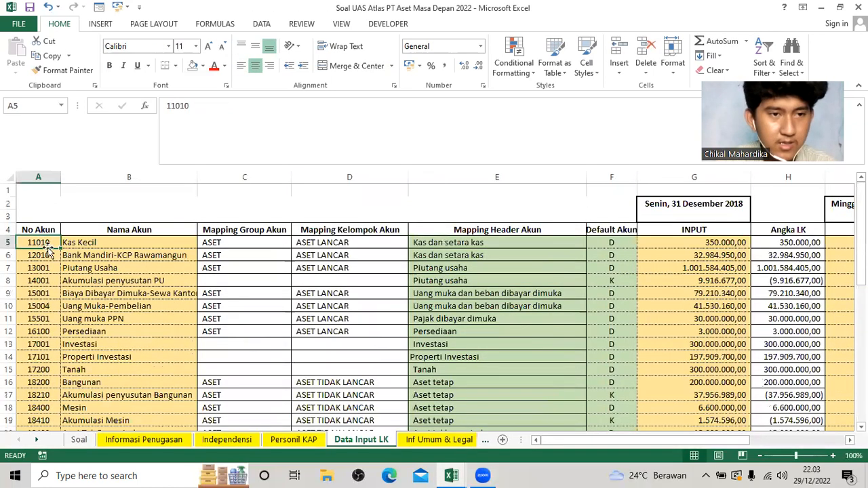
{"action": "scroll", "coordinate": [112, 324], "scroll_direction": "down", "scroll_amount": 8}
{"action": "scroll", "coordinate": [155, 371], "scroll_direction": "down", "scroll_amount": 2}
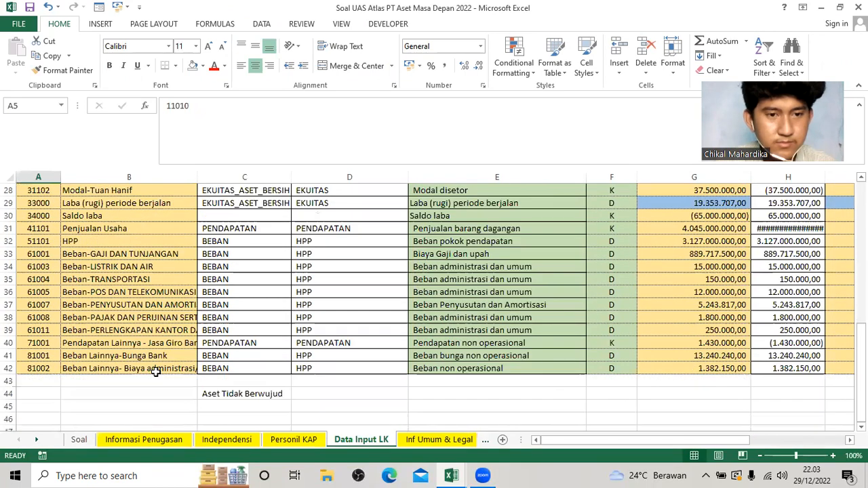
{"action": "left_click", "coordinate": [156, 368], "text": "shift"}
{"action": "key", "text": "ctrl+c"}
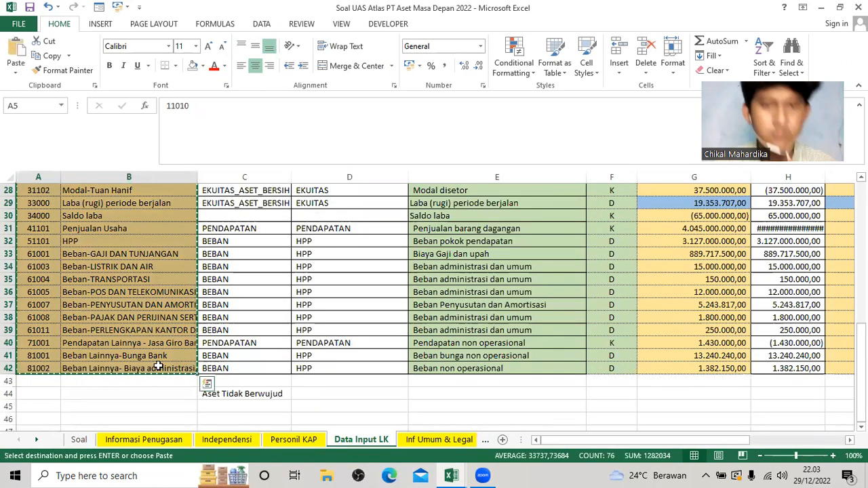
Paste the account numbers and names into the ATLAS account table starting at D18 and reduce the height of row 26.
{"action": "key", "text": "alt+Tab"}
{"action": "left_click", "coordinate": [68, 314]}
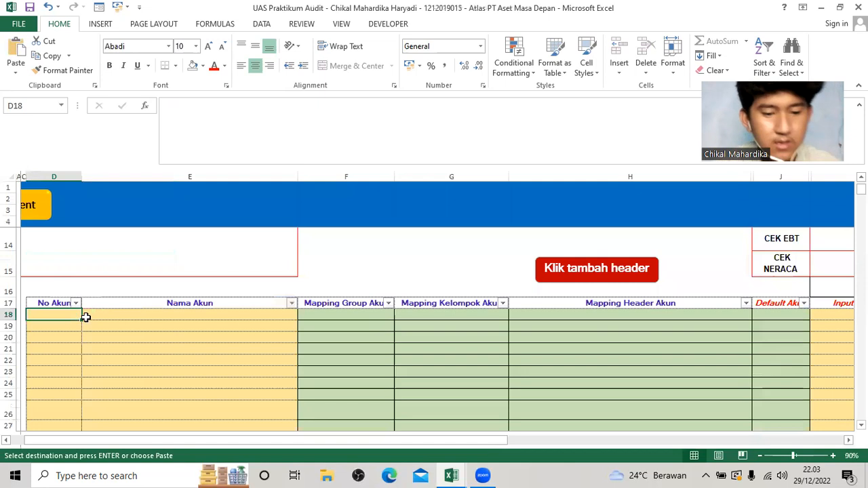
{"action": "key", "text": "ctrl+v"}
{"action": "scroll", "coordinate": [213, 360], "scroll_direction": "down", "scroll_amount": 1}
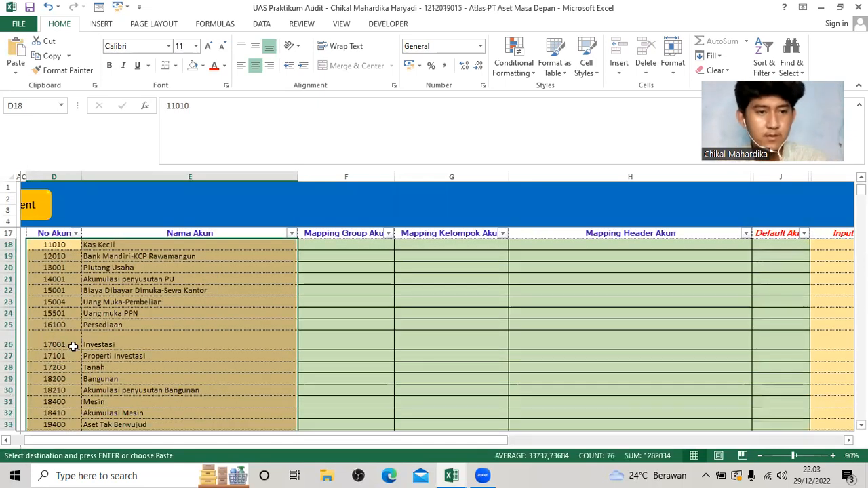
{"action": "left_click", "coordinate": [128, 343]}
{"action": "left_click_drag", "start_coordinate": [9, 346], "coordinate": [10, 339]}
Copy the 31 Desember 2018 INPUT amounts, G5:G42, from the Soal UAS Atlas workbook into the ATLAS Input Angka column starting at M18.
{"action": "left_click_drag", "start_coordinate": [482, 442], "coordinate": [537, 440]}
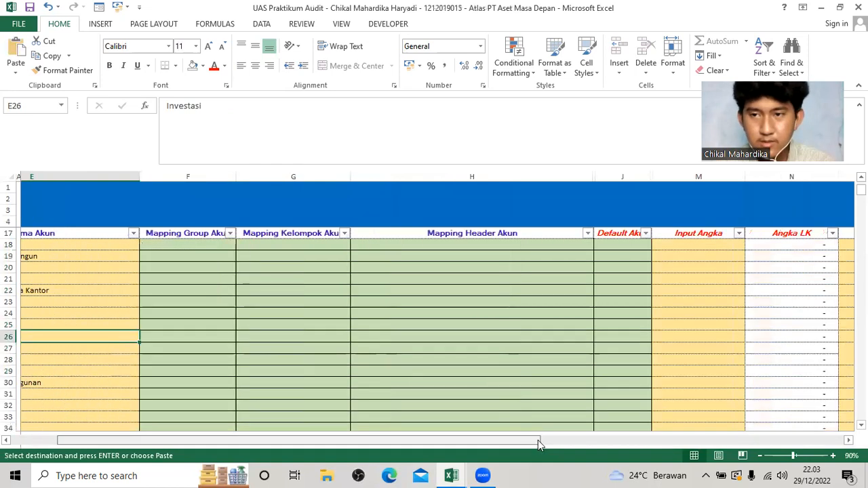
{"action": "scroll", "coordinate": [500, 417], "scroll_direction": "up", "scroll_amount": 3}
{"action": "scroll", "coordinate": [500, 416], "scroll_direction": "down", "scroll_amount": 2}
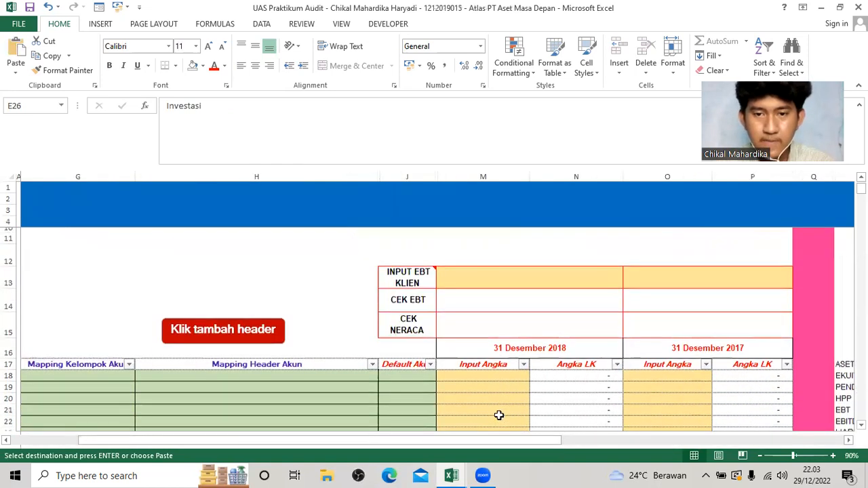
{"action": "left_click", "coordinate": [496, 316]}
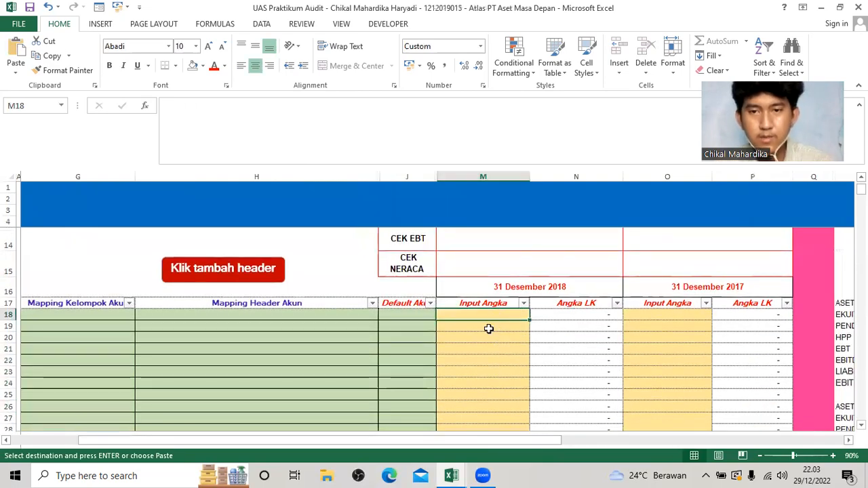
{"action": "key", "text": "alt+Tab"}
{"action": "left_click", "coordinate": [701, 243]}
{"action": "scroll", "coordinate": [694, 374], "scroll_direction": "down", "scroll_amount": 3}
{"action": "scroll", "coordinate": [694, 375], "scroll_direction": "down", "scroll_amount": 7}
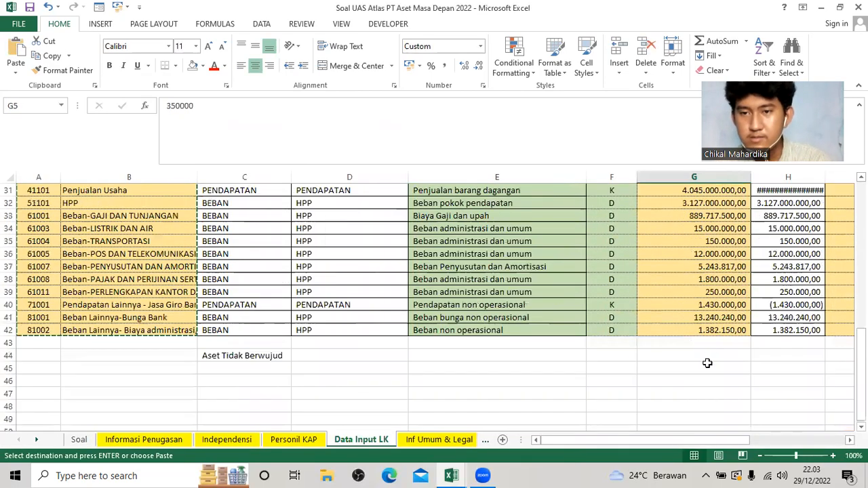
{"action": "left_click", "coordinate": [717, 331], "text": "shift"}
{"action": "key", "text": "ctrl+c"}
{"action": "key", "text": "alt+Tab"}
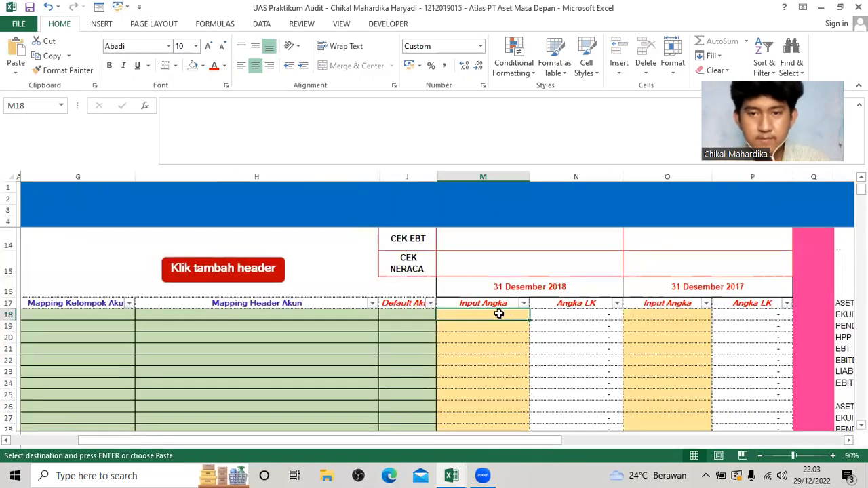
{"action": "key", "text": "ctrl+v"}
{"action": "scroll", "coordinate": [678, 376], "scroll_direction": "down", "scroll_amount": 2}
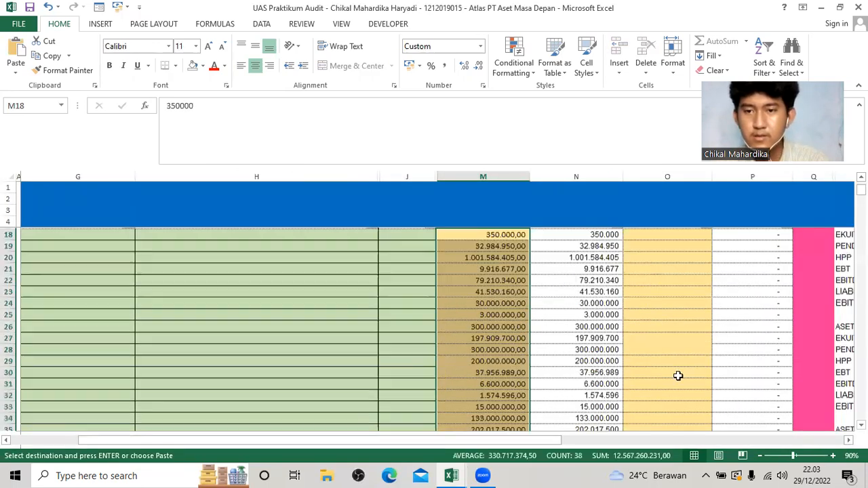
Copy the 31 Desember 2017 INPUT amounts, I5:I42, from the Soal UAS Atlas workbook into the ATLAS Input Angka column starting at O18.
{"action": "scroll", "coordinate": [677, 377], "scroll_direction": "up", "scroll_amount": 2}
{"action": "left_click", "coordinate": [672, 371]}
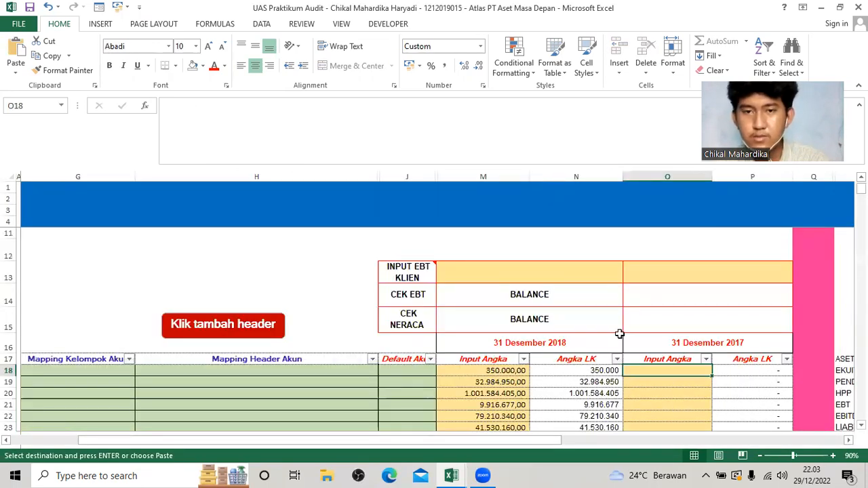
{"action": "key", "text": "alt+Tab"}
{"action": "scroll", "coordinate": [685, 349], "scroll_direction": "up", "scroll_amount": 6}
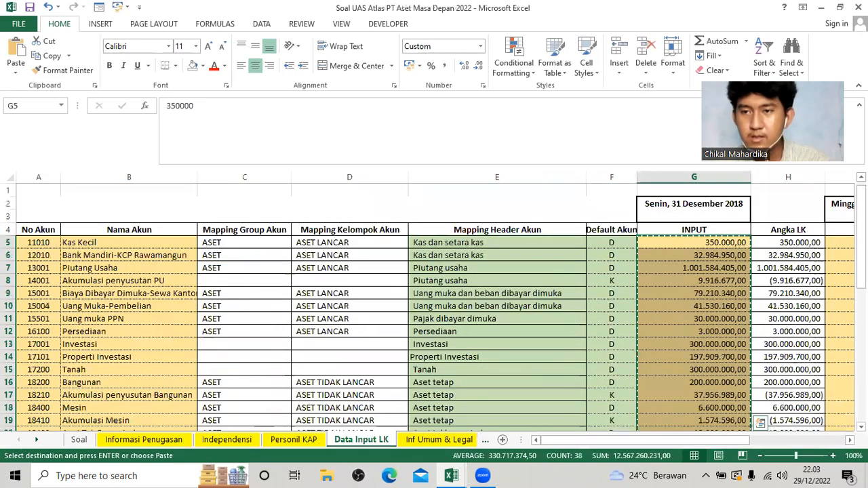
{"action": "scroll", "coordinate": [653, 330], "scroll_direction": "right", "scroll_amount": 3}
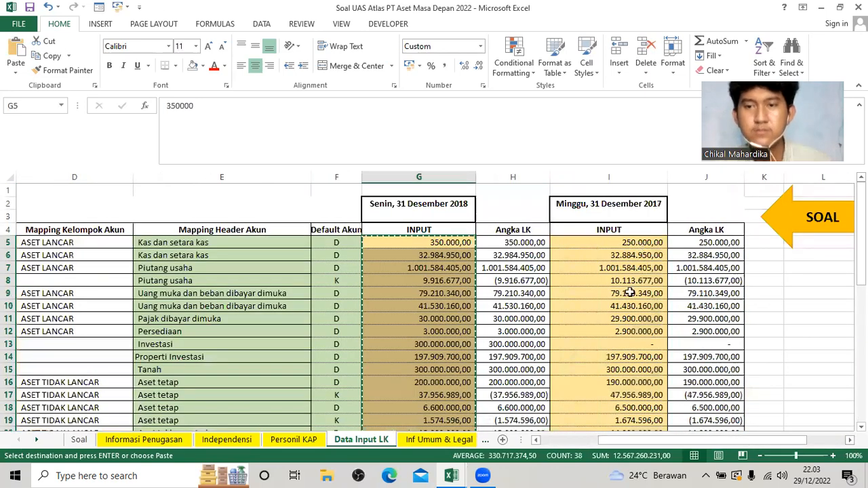
{"action": "key", "text": "Right"}
{"action": "key", "text": "Right"}
{"action": "scroll", "coordinate": [627, 342], "scroll_direction": "down", "scroll_amount": 4}
{"action": "scroll", "coordinate": [619, 382], "scroll_direction": "down", "scroll_amount": 2}
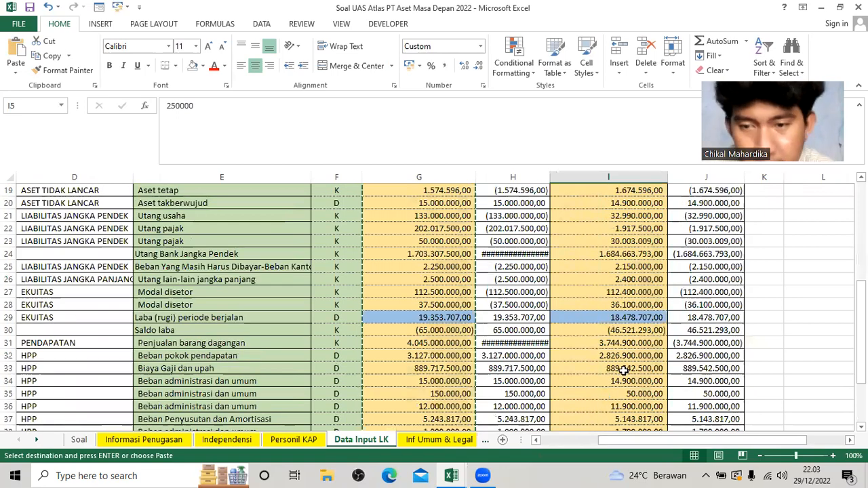
{"action": "scroll", "coordinate": [624, 368], "scroll_direction": "down", "scroll_amount": 3}
{"action": "left_click", "coordinate": [585, 363], "text": "shift"}
{"action": "key", "text": "ctrl+c"}
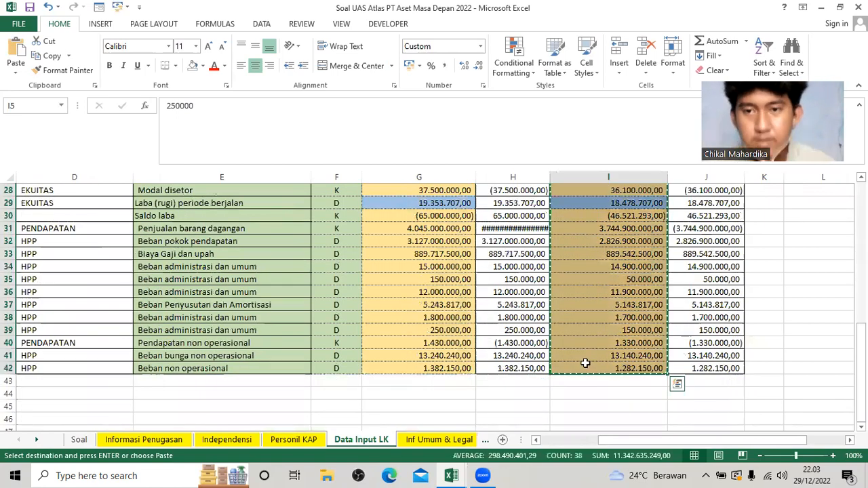
{"action": "key", "text": "alt+Tab"}
{"action": "key", "text": "ctrl+v"}
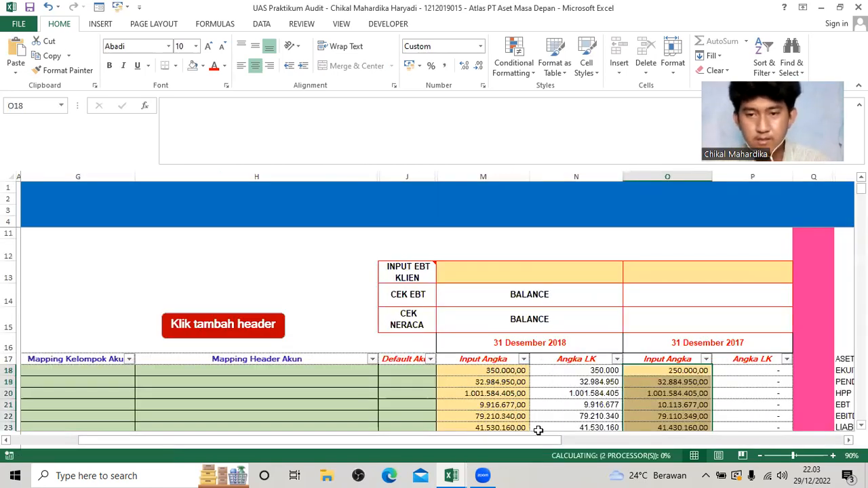
Check the mapping columns in the Soal workbook and map Kas Kecil to group ASET and kelompok ASET LANCAR in ATLAS.
{"action": "left_click_drag", "start_coordinate": [474, 439], "coordinate": [453, 439]}
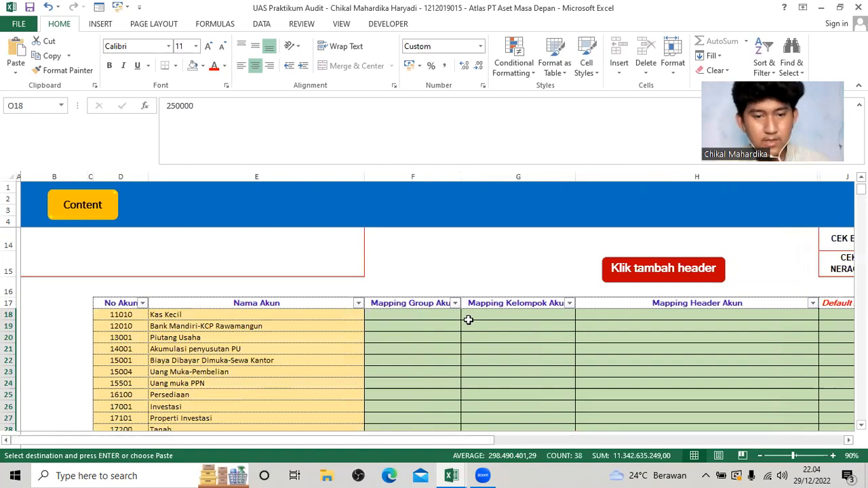
{"action": "key", "text": "ctrl+Tab"}
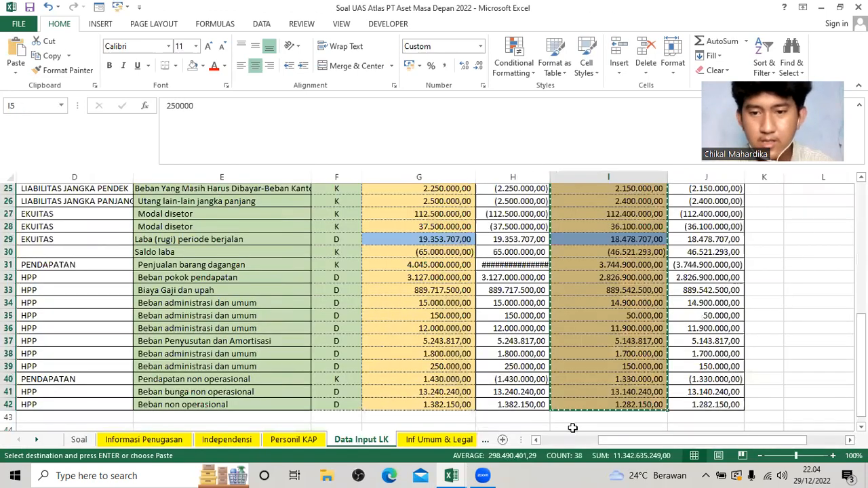
{"action": "scroll", "coordinate": [401, 348], "scroll_direction": "left", "scroll_amount": 3}
{"action": "scroll", "coordinate": [400, 349], "scroll_direction": "up", "scroll_amount": 3}
{"action": "scroll", "coordinate": [441, 344], "scroll_direction": "up", "scroll_amount": 5}
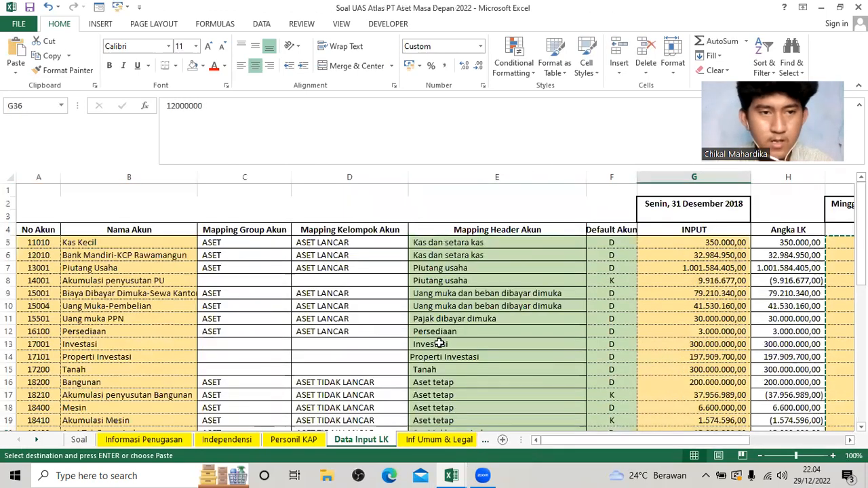
{"action": "key", "text": "ctrl+Tab"}
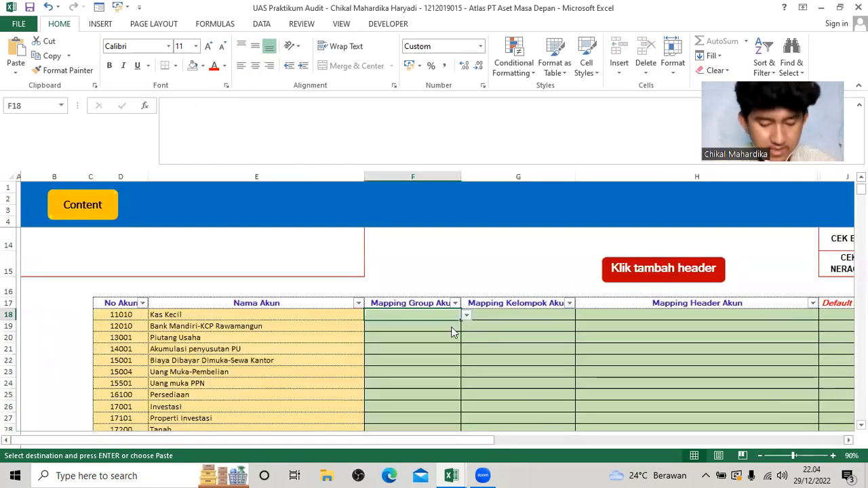
{"action": "key", "text": "alt+Down"}
{"action": "key", "text": "Return"}
{"action": "left_click", "coordinate": [573, 317]}
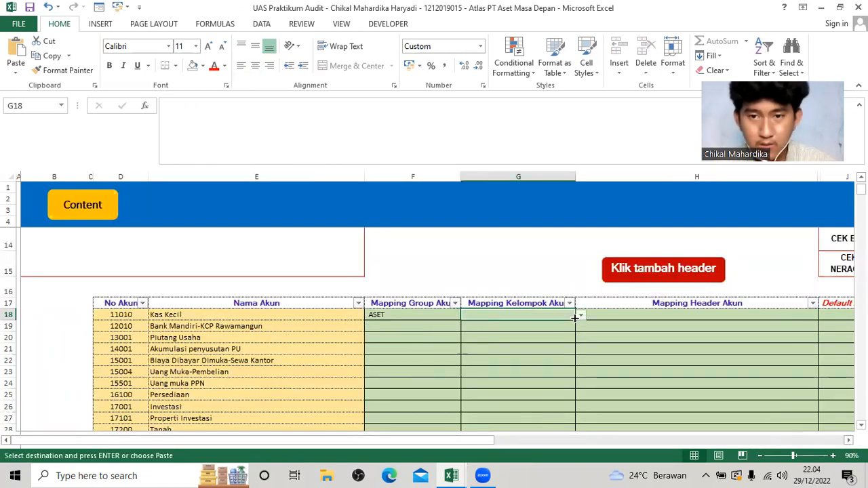
{"action": "left_click", "coordinate": [579, 316]}
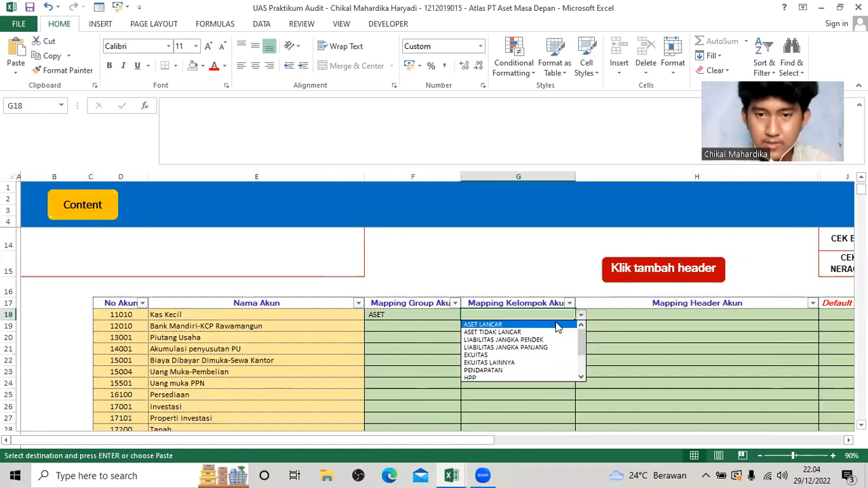
{"action": "left_click", "coordinate": [556, 325]}
Set Kas Kecil's Mapping Header Akun to Kas dan Setara Kas and its Default Akun to D.
{"action": "left_click", "coordinate": [652, 315]}
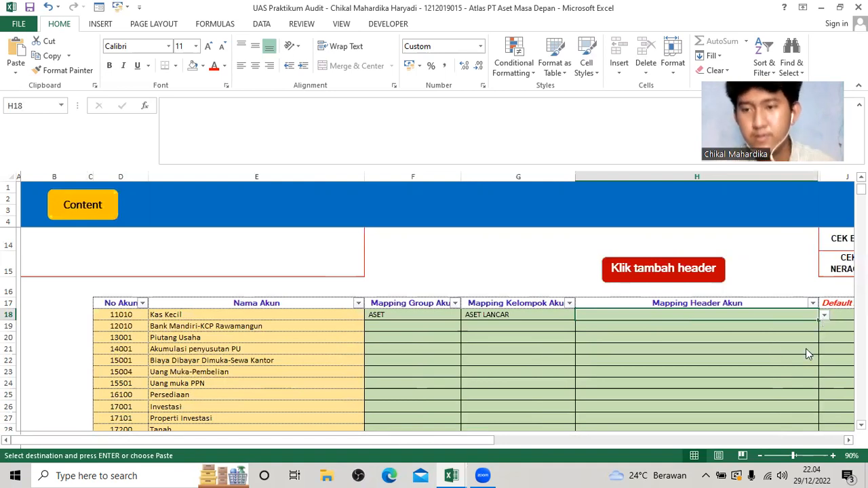
{"action": "left_click", "coordinate": [824, 315]}
{"action": "left_click_drag", "start_coordinate": [823, 356], "coordinate": [820, 351]}
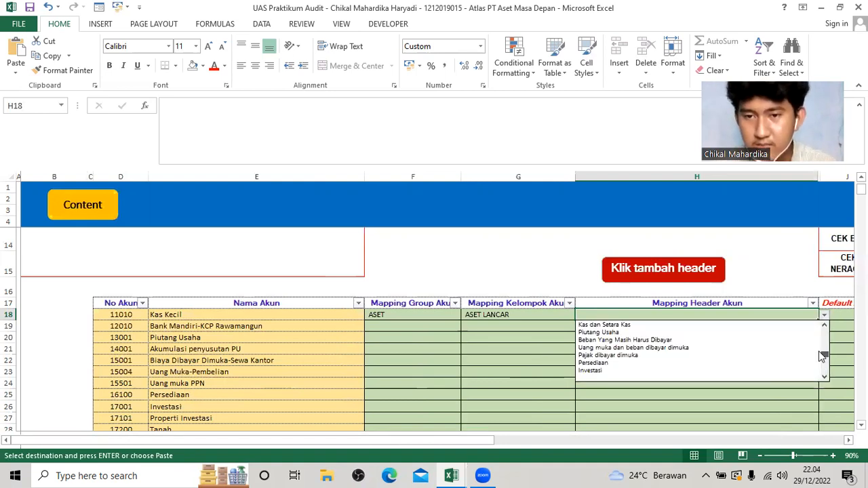
{"action": "left_click", "coordinate": [802, 325]}
{"action": "key", "text": "Tab"}
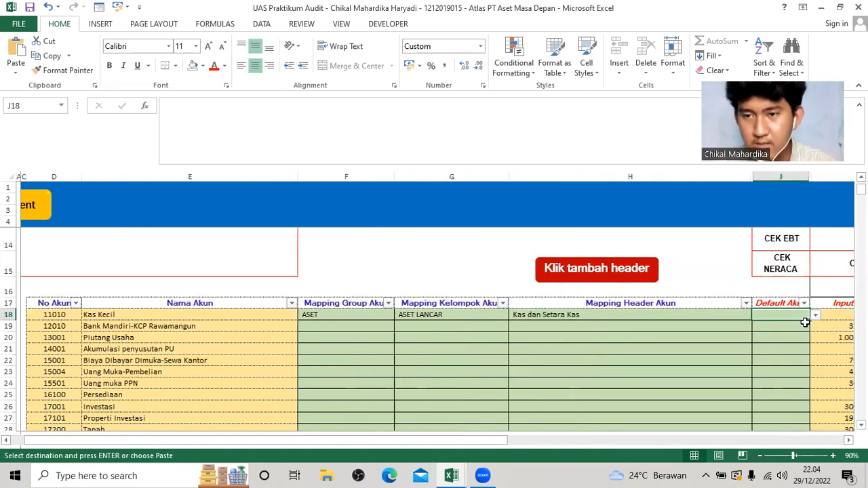
{"action": "left_click", "coordinate": [815, 315]}
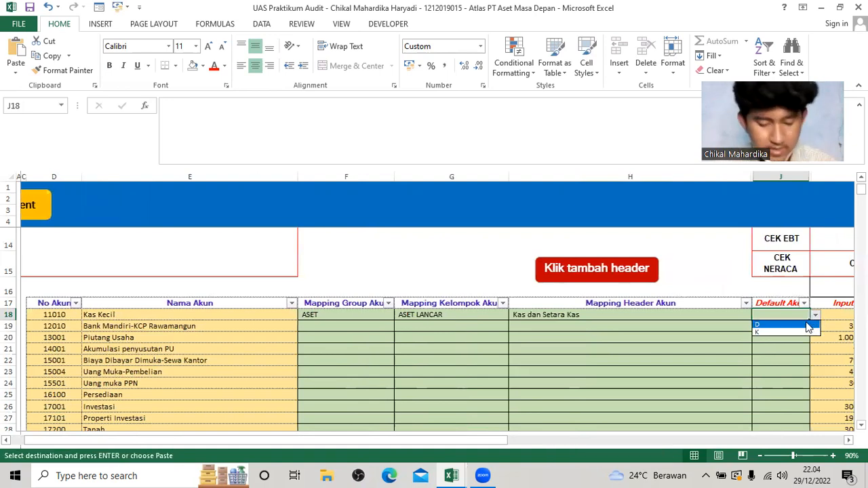
{"action": "left_click", "coordinate": [806, 324]}
{"action": "scroll", "coordinate": [692, 333], "scroll_direction": "down", "scroll_amount": 2}
{"action": "scroll", "coordinate": [665, 334], "scroll_direction": "up", "scroll_amount": 2}
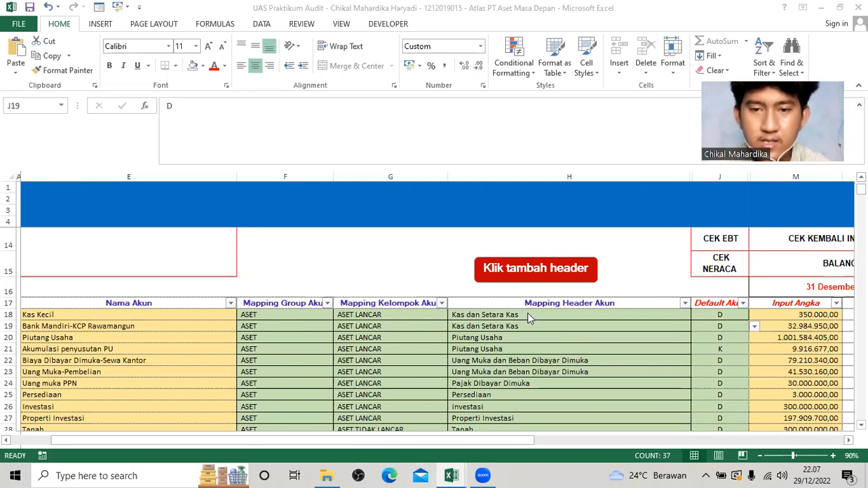
Examine the account headers available in the Mapping Header Akun list for Kas Kecil.
{"action": "left_click", "coordinate": [679, 314]}
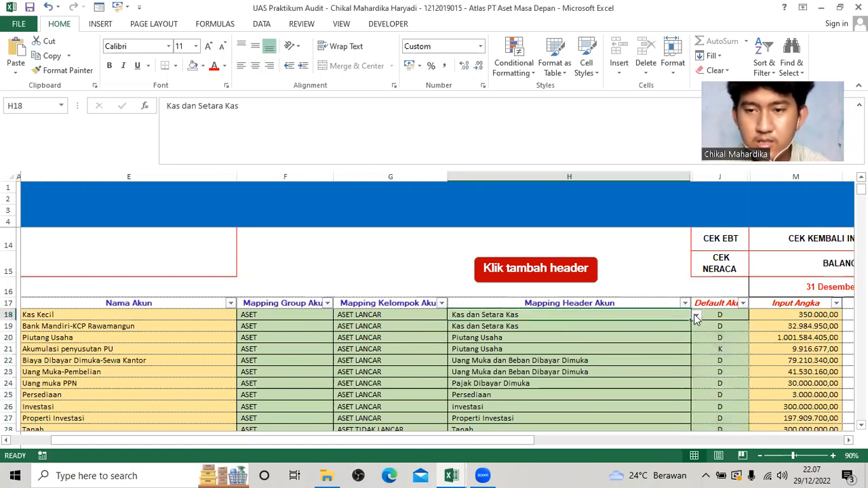
{"action": "left_click", "coordinate": [696, 315]}
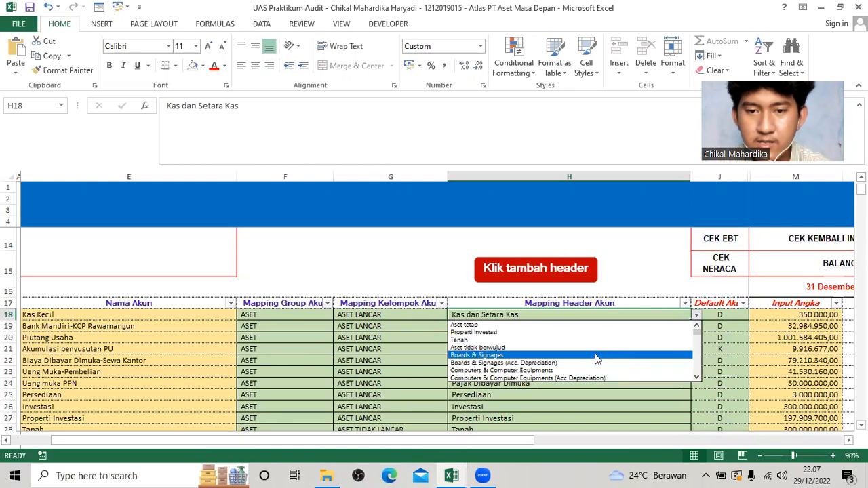
{"action": "left_click", "coordinate": [631, 273]}
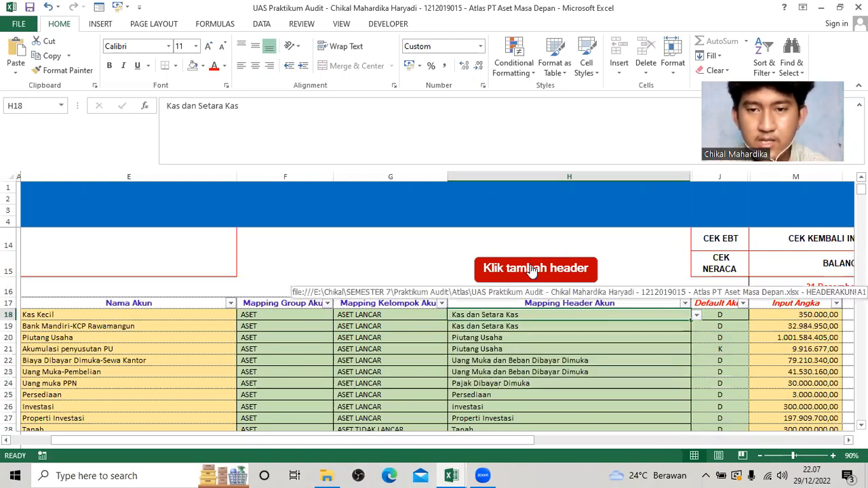
Open the TAMBAH HEADER AKUN sheet and examine the header lists from ASET through BEBAN, including the entries added below the ASET defaults.
{"action": "left_click", "coordinate": [511, 271]}
{"action": "scroll", "coordinate": [195, 323], "scroll_direction": "down", "scroll_amount": 3}
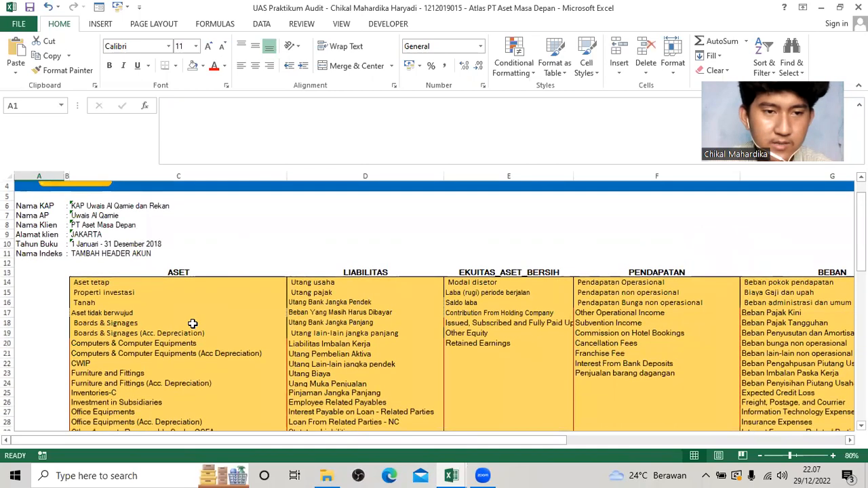
{"action": "scroll", "coordinate": [160, 305], "scroll_direction": "down", "scroll_amount": 10}
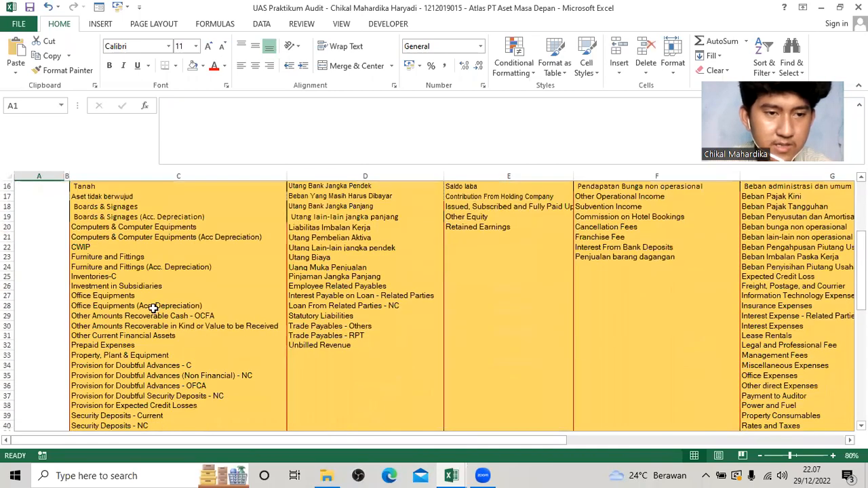
{"action": "left_click", "coordinate": [126, 337]}
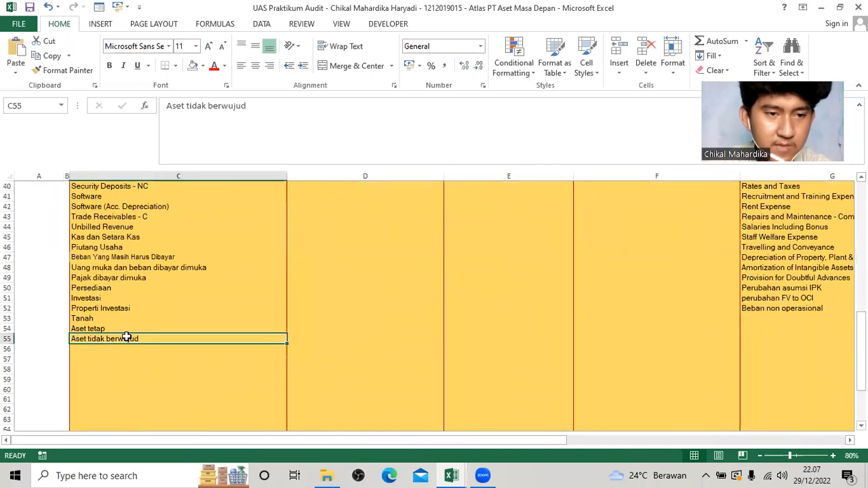
{"action": "left_click", "coordinate": [105, 297]}
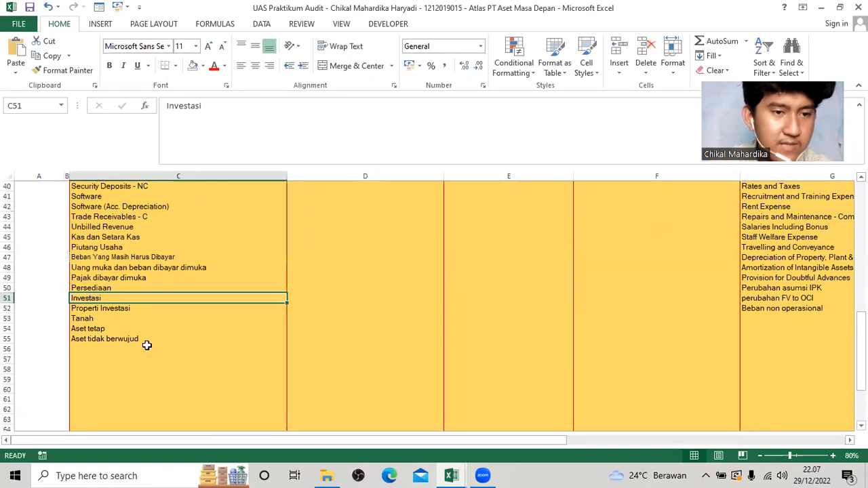
{"action": "scroll", "coordinate": [163, 342], "scroll_direction": "up", "scroll_amount": 10}
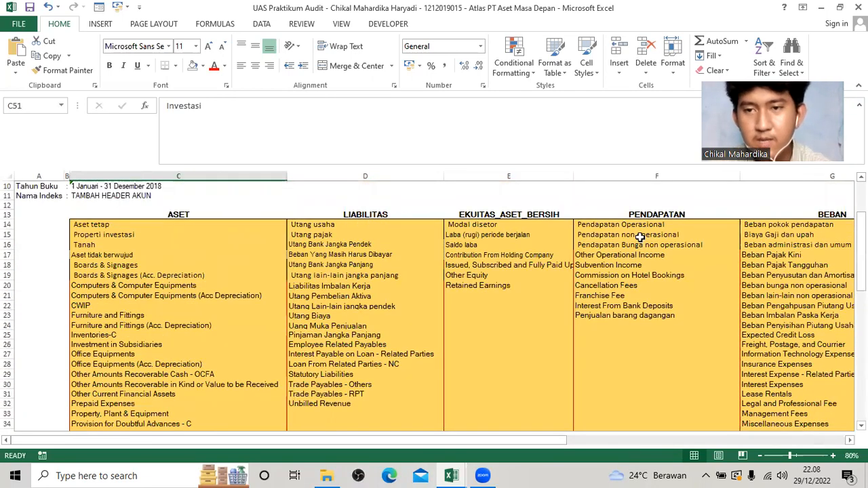
{"action": "left_click_drag", "start_coordinate": [506, 441], "coordinate": [638, 414]}
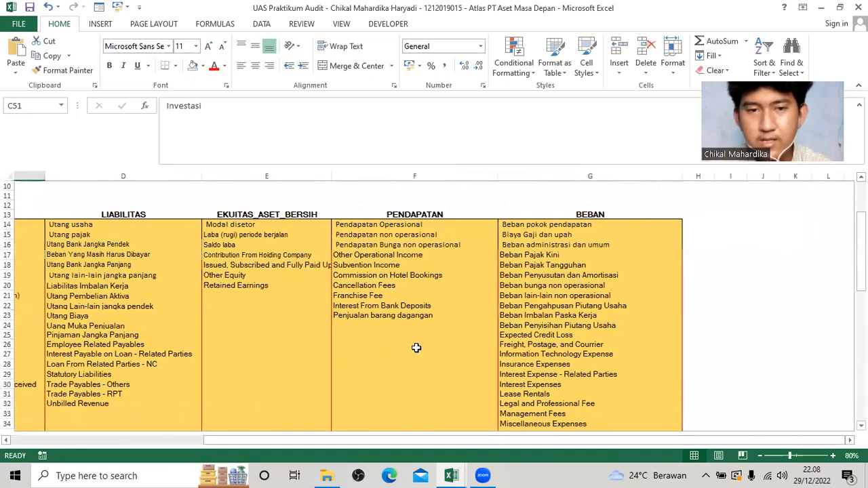
{"action": "scroll", "coordinate": [231, 312], "scroll_direction": "up", "scroll_amount": 3}
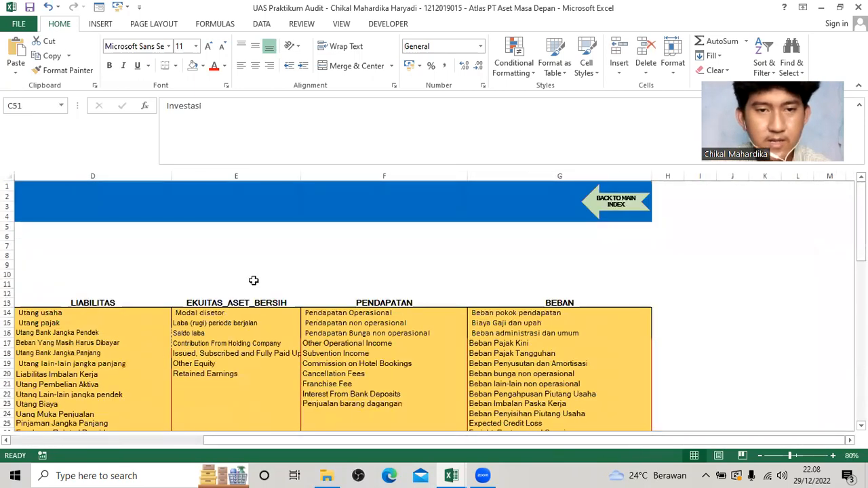
Return to the D100 account table and review the 2018 and 2017 amounts with the CEK EBT and CEK NERACA checks.
{"action": "left_click", "coordinate": [610, 210]}
{"action": "scroll", "coordinate": [543, 377], "scroll_direction": "down", "scroll_amount": 5}
{"action": "mouse_move", "coordinate": [523, 441]}
{"action": "left_mouse_down"}
{"action": "mouse_move", "coordinate": [603, 442]}
{"action": "mouse_move", "coordinate": [535, 441]}
{"action": "left_mouse_up"}
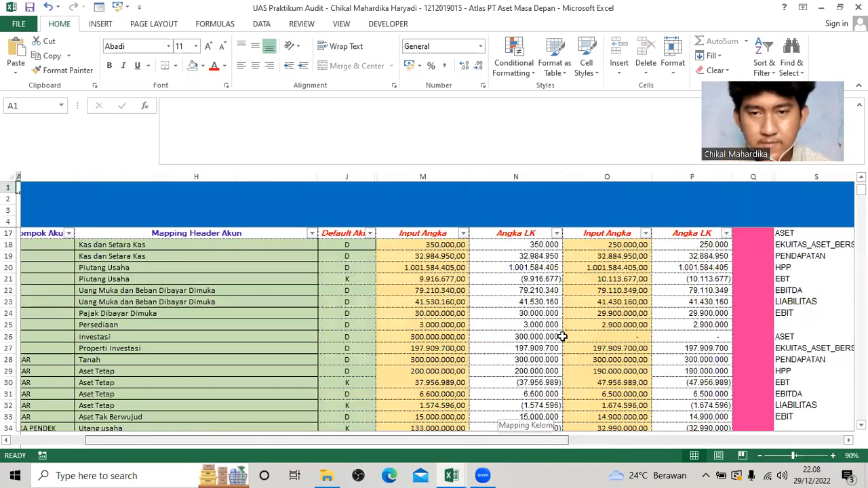
{"action": "scroll", "coordinate": [562, 336], "scroll_direction": "up", "scroll_amount": 4}
{"action": "scroll", "coordinate": [557, 322], "scroll_direction": "down", "scroll_amount": 2}
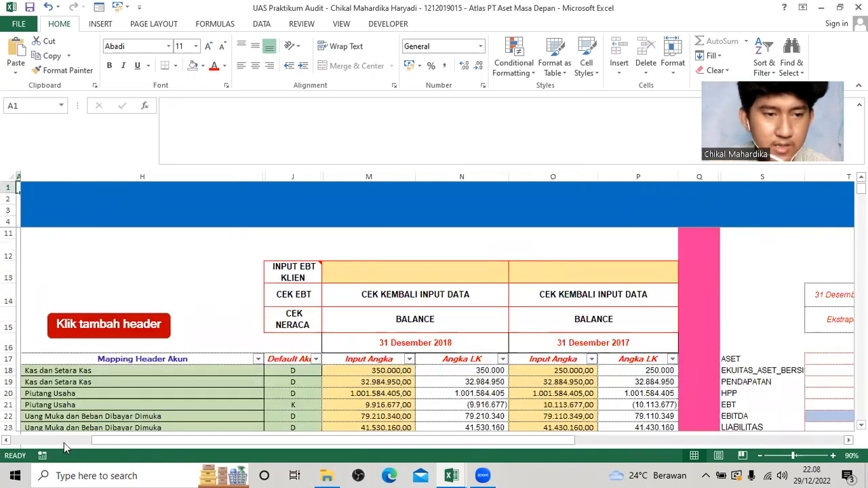
Look up the 2018 amount of Laba (rugi) periode berjalan in the D100 account table for the INPUT EBT KLIEN field.
{"action": "left_click", "coordinate": [7, 442]}
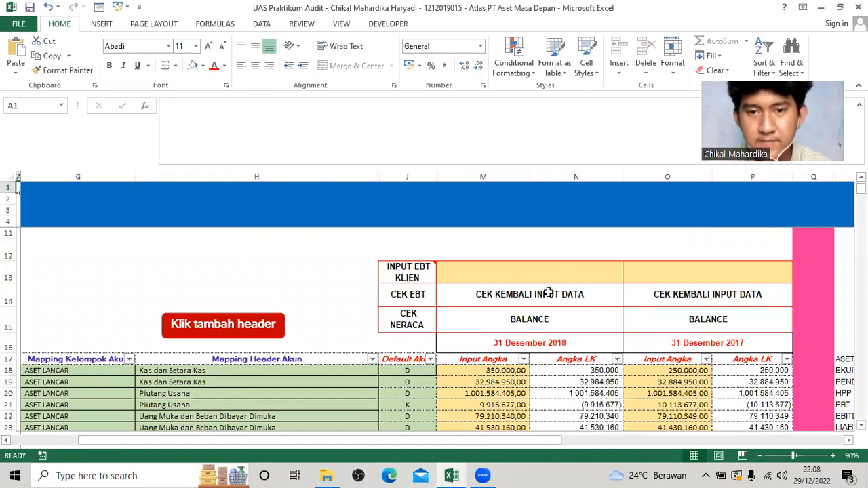
{"action": "left_click", "coordinate": [522, 274]}
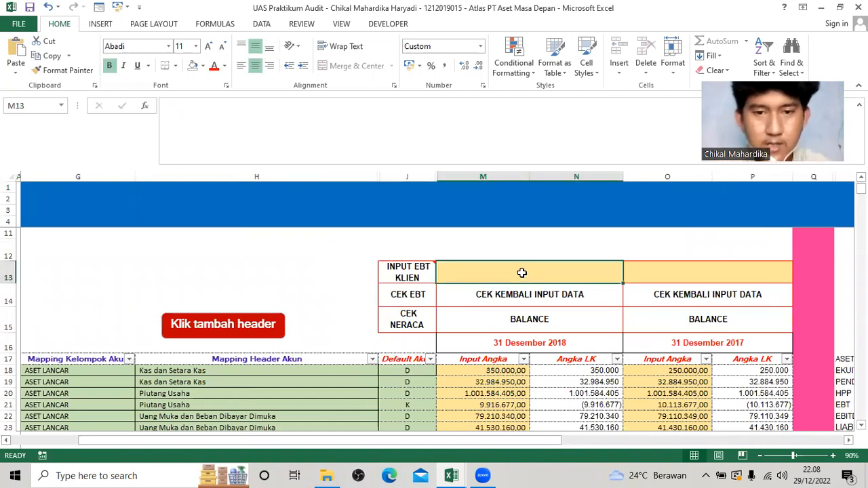
{"action": "scroll", "coordinate": [461, 315], "scroll_direction": "down", "scroll_amount": 3}
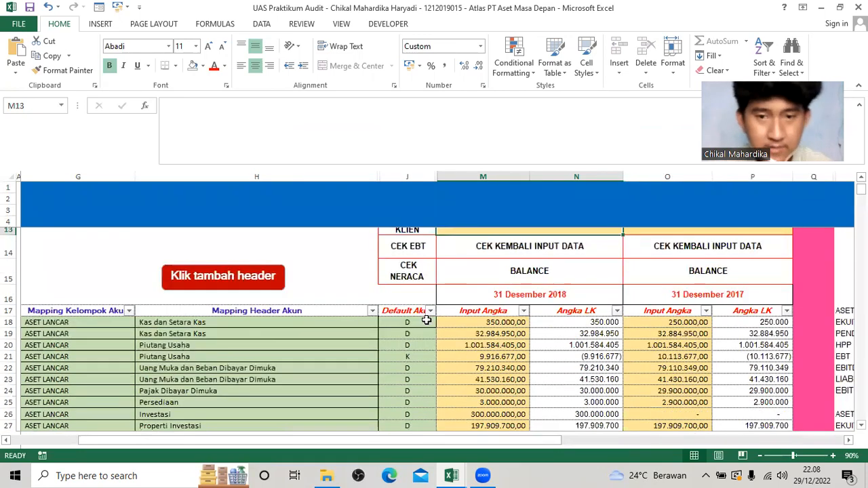
{"action": "scroll", "coordinate": [462, 315], "scroll_direction": "up", "scroll_amount": 2}
{"action": "scroll", "coordinate": [465, 316], "scroll_direction": "down", "scroll_amount": 4}
{"action": "scroll", "coordinate": [465, 317], "scroll_direction": "down", "scroll_amount": 2}
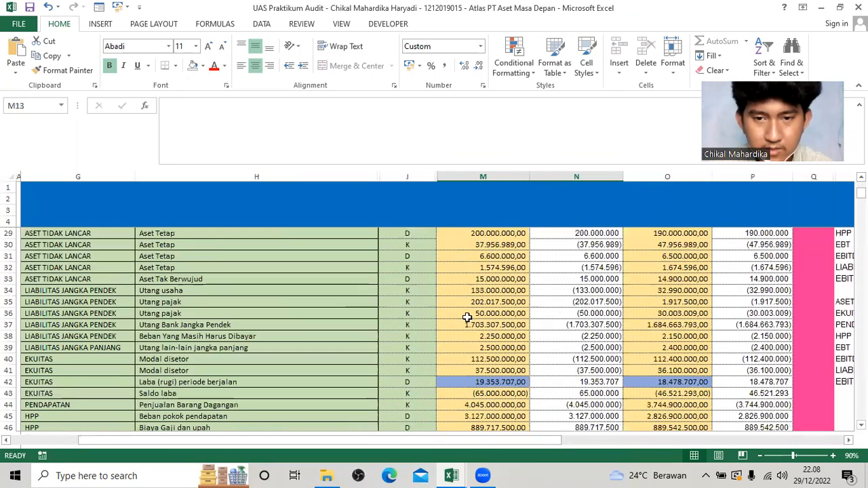
{"action": "left_click", "coordinate": [490, 384]}
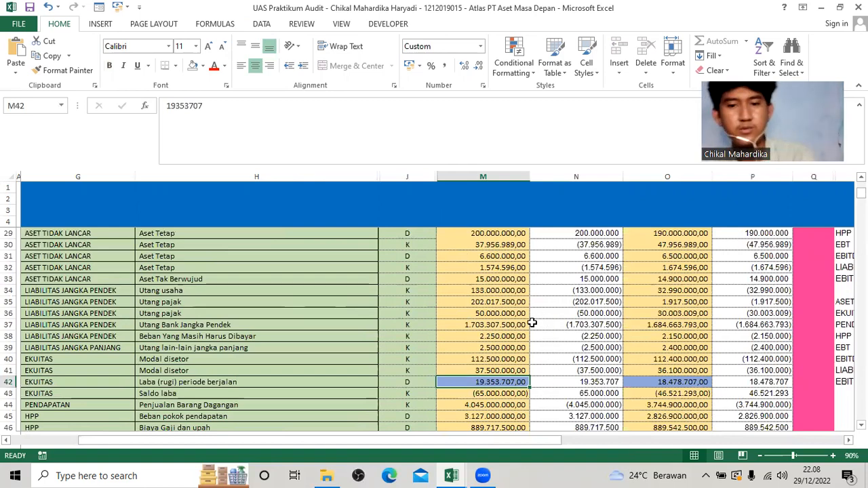
{"action": "scroll", "coordinate": [534, 299], "scroll_direction": "up", "scroll_amount": 2}
{"action": "scroll", "coordinate": [539, 280], "scroll_direction": "up", "scroll_amount": 6}
{"action": "scroll", "coordinate": [527, 309], "scroll_direction": "down", "scroll_amount": 2}
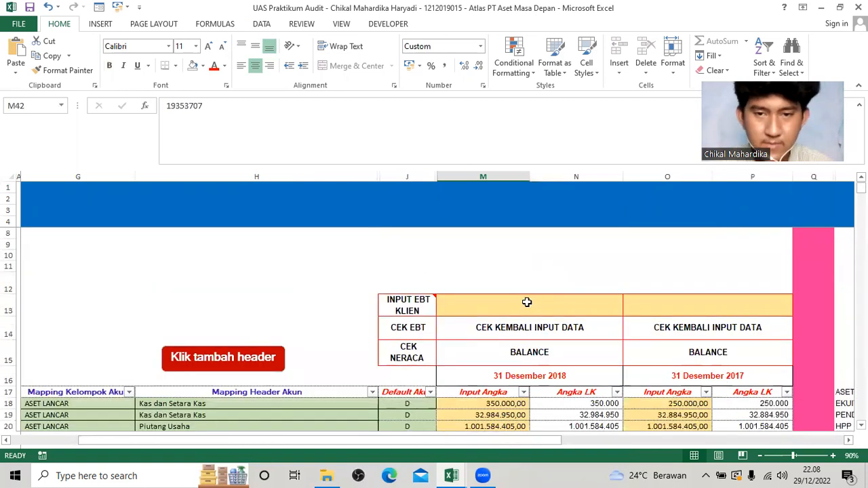
Enter 19353707 as the INPUT EBT KLIEN value for 31 Desember 2018.
{"action": "left_click", "coordinate": [532, 273]}
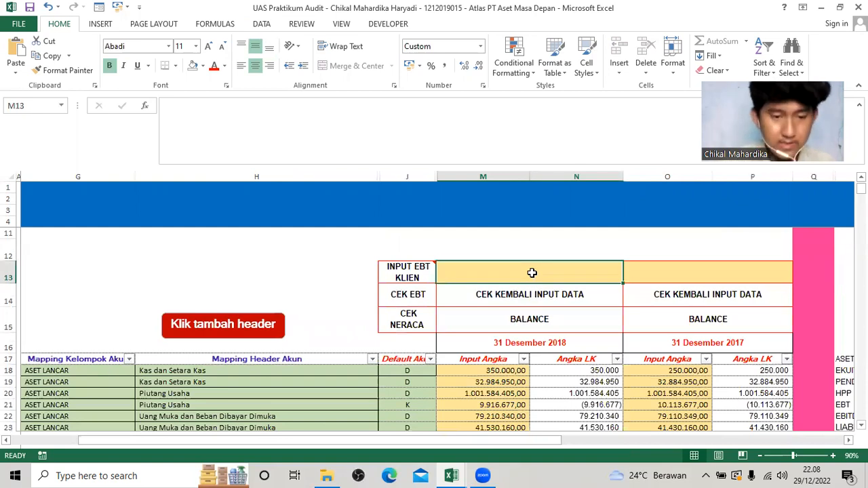
{"action": "type", "text": "193"}
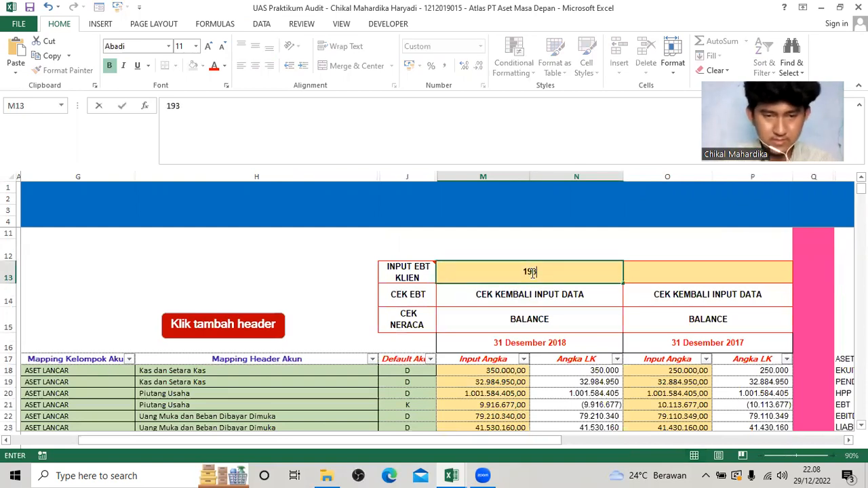
{"action": "type", "text": "53"}
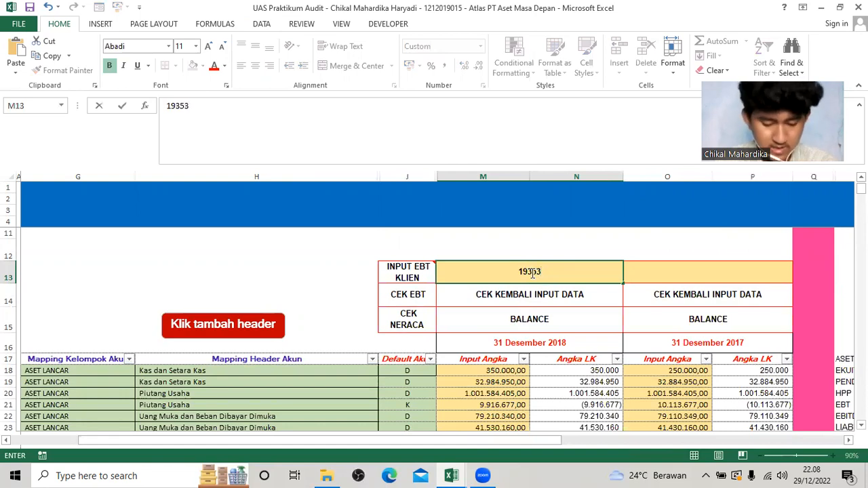
{"action": "type", "text": "707"}
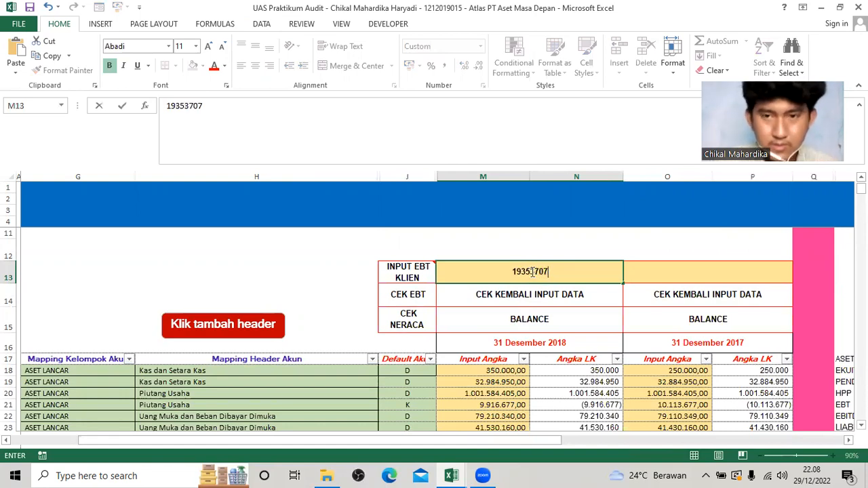
{"action": "left_click", "coordinate": [532, 271]}
{"action": "key", "text": "Tab"}
Enter 18478707, the 2017 Laba (rugi) periode berjalan amount, as the INPUT EBT KLIEN value for 31 Desember 2017.
{"action": "scroll", "coordinate": [629, 359], "scroll_direction": "down", "scroll_amount": 5}
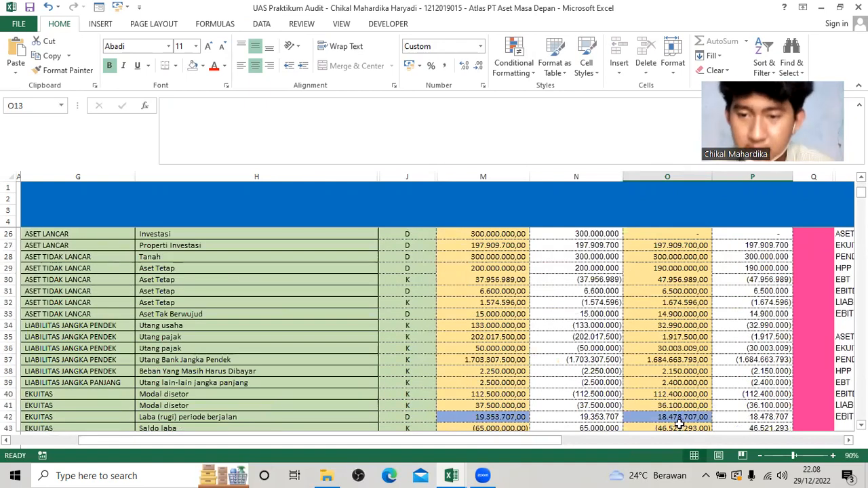
{"action": "scroll", "coordinate": [684, 360], "scroll_direction": "up", "scroll_amount": 5}
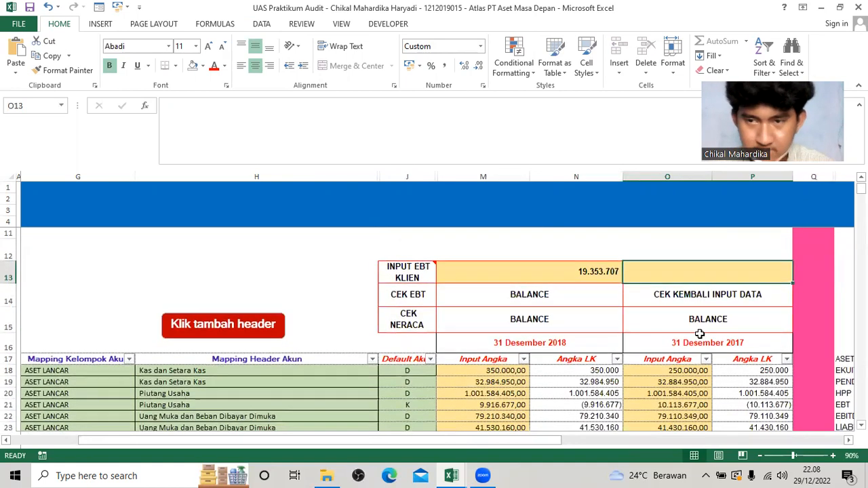
{"action": "type", "text": "18"}
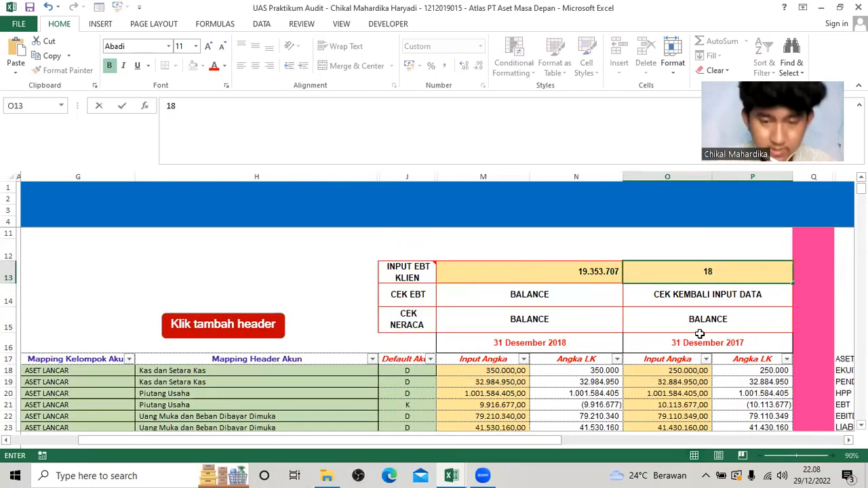
{"action": "type", "text": ".478"}
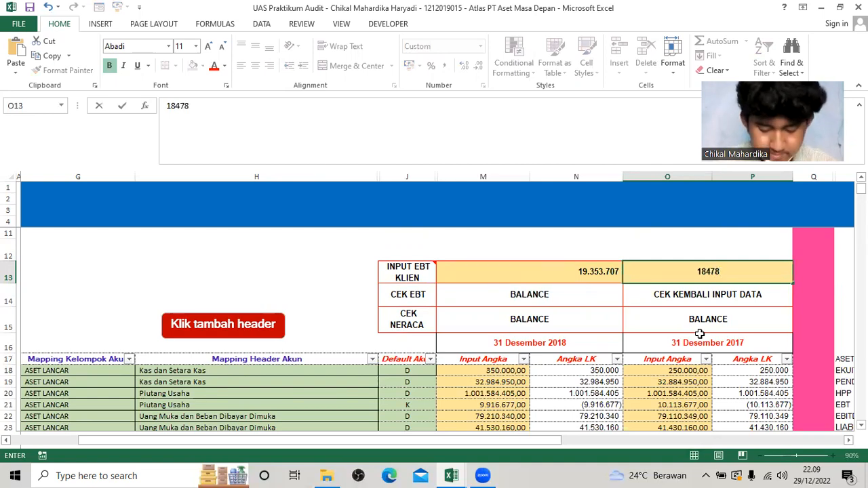
{"action": "type", "text": ".707"}
{"action": "key", "text": "Return"}
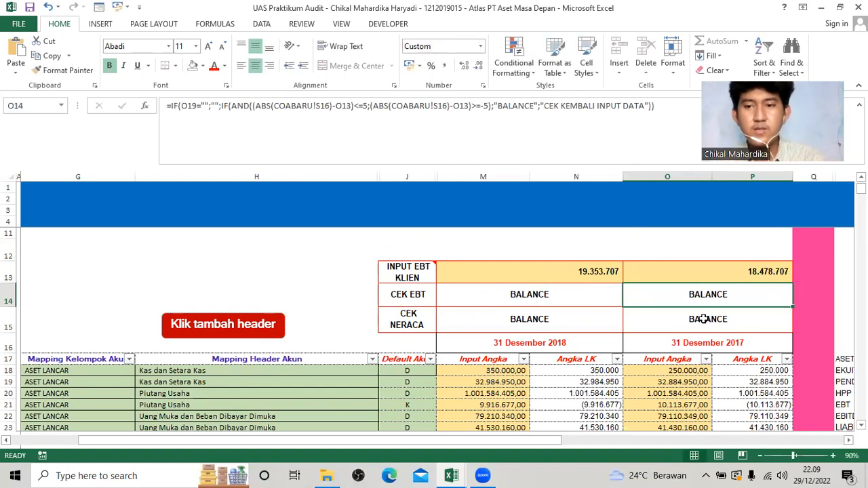
Return to the ATLAS content page and open index A210 Materialitas Awal.
{"action": "left_click_drag", "start_coordinate": [522, 448], "coordinate": [505, 448]}
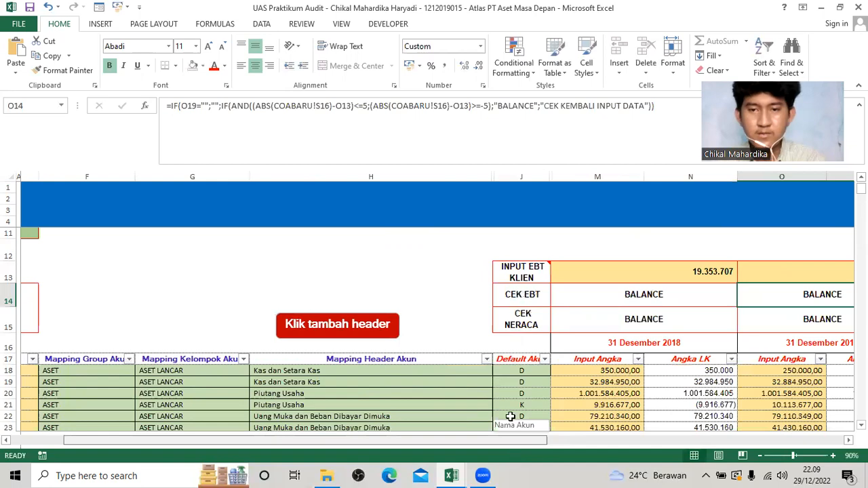
{"action": "left_click_drag", "start_coordinate": [495, 441], "coordinate": [366, 442]}
{"action": "scroll", "coordinate": [183, 372], "scroll_direction": "up", "scroll_amount": 2}
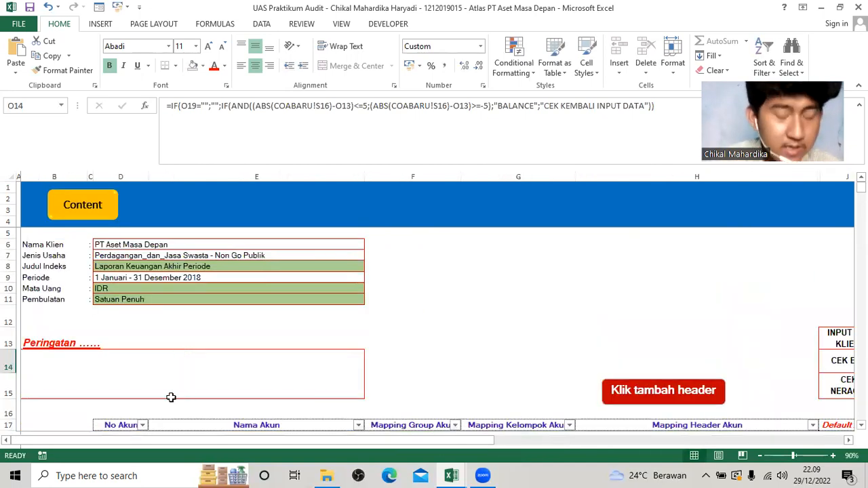
{"action": "left_click", "coordinate": [84, 210]}
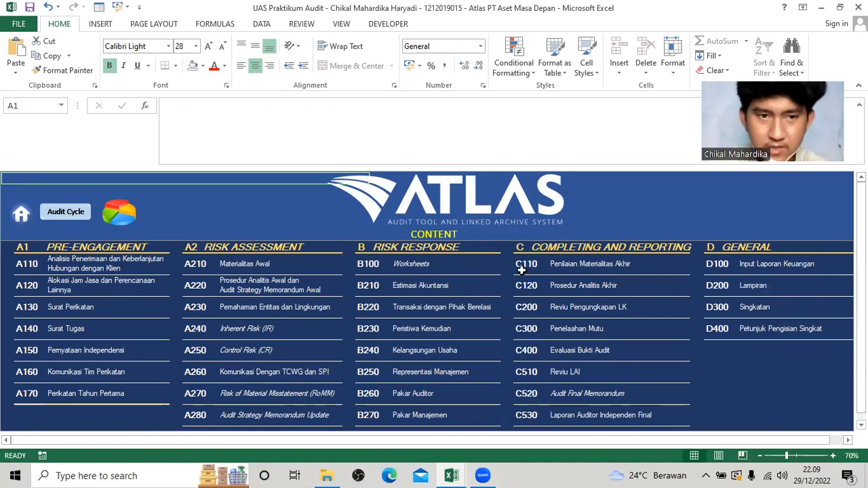
{"action": "left_click", "coordinate": [193, 269]}
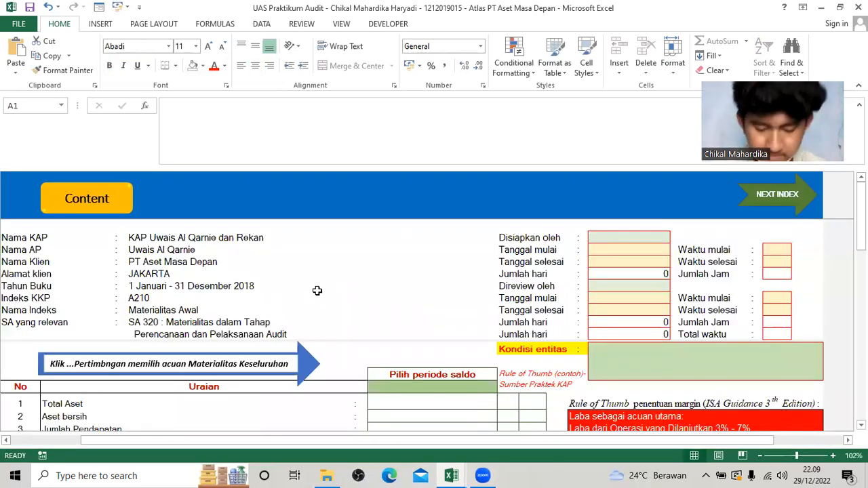
Set the balance period (Pilih periode saldo) in A210 to 31 December 2018.
{"action": "scroll", "coordinate": [329, 305], "scroll_direction": "down", "scroll_amount": 2}
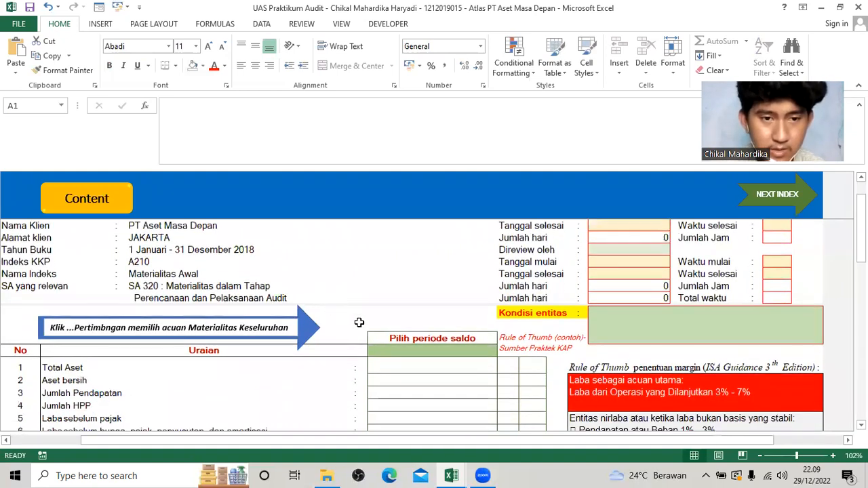
{"action": "left_click", "coordinate": [421, 314]}
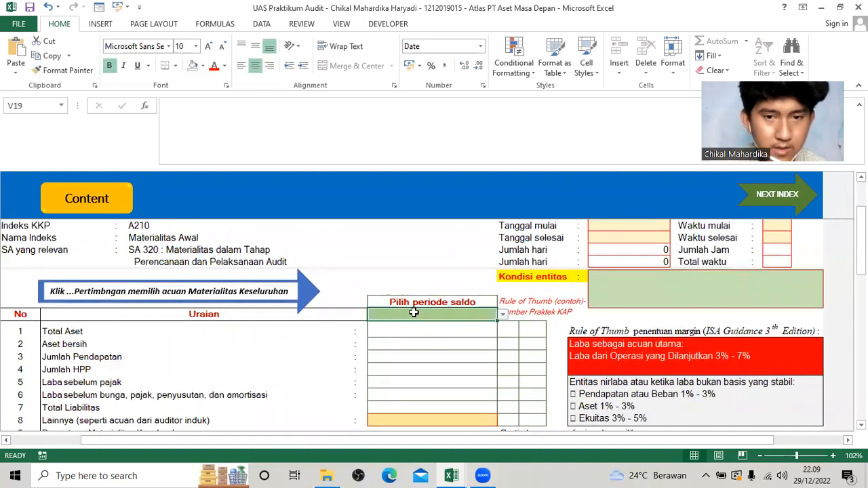
{"action": "left_click", "coordinate": [502, 315]}
{"action": "left_click", "coordinate": [484, 333]}
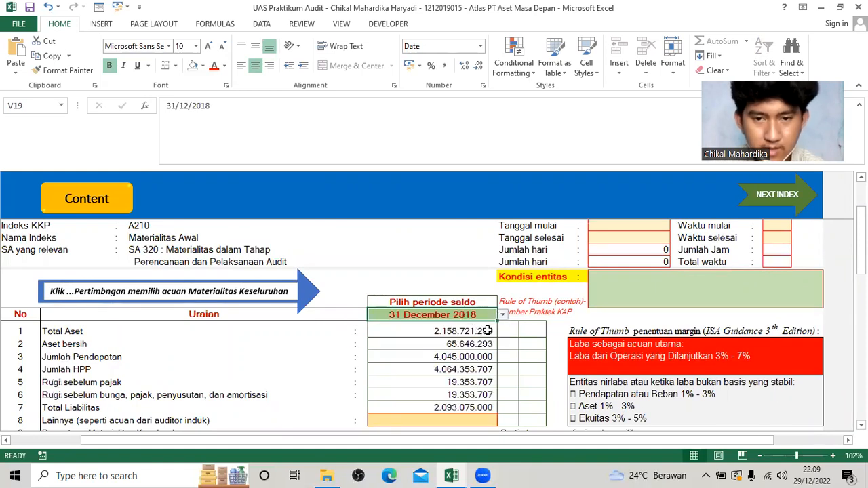
Choose Total Aset as the Acuan saldo for determining overall materiality (Penentuan Materialitas Keseluruhan).
{"action": "scroll", "coordinate": [487, 332], "scroll_direction": "down", "scroll_amount": 1}
{"action": "scroll", "coordinate": [487, 332], "scroll_direction": "down", "scroll_amount": 2}
{"action": "scroll", "coordinate": [487, 332], "scroll_direction": "down", "scroll_amount": 5}
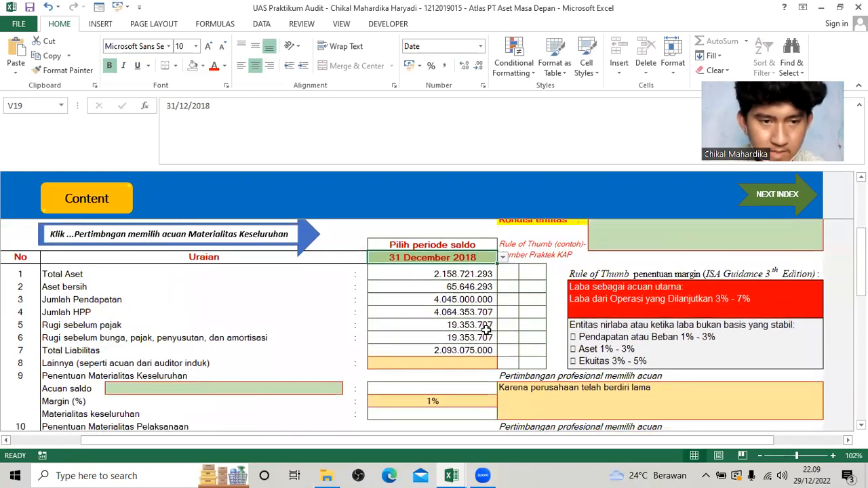
{"action": "left_click", "coordinate": [287, 345]}
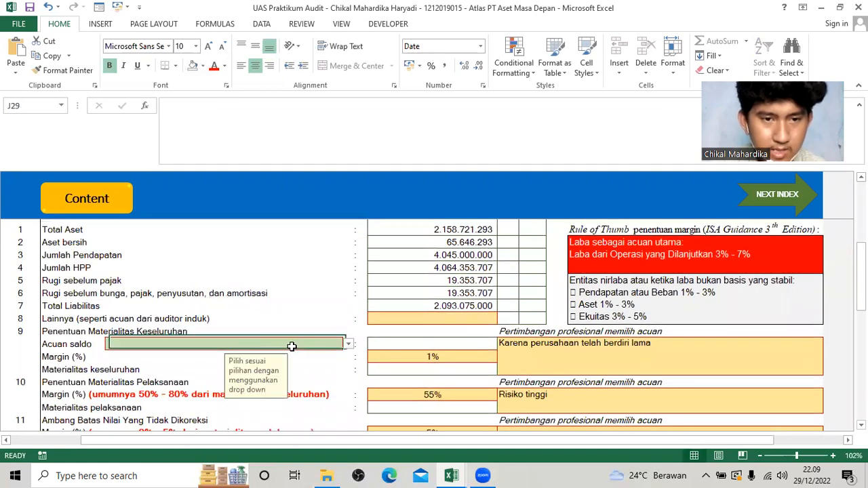
{"action": "left_click", "coordinate": [348, 345]}
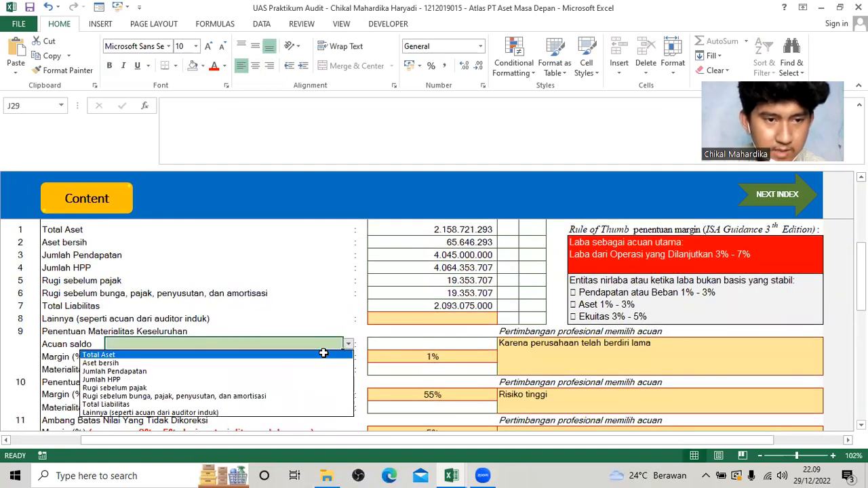
{"action": "left_click", "coordinate": [324, 354]}
Review the A210 balances and the margin percentages with their guidance for overall materiality, performance materiality and the uncorrected misstatement threshold.
{"action": "scroll", "coordinate": [470, 333], "scroll_direction": "up", "scroll_amount": 3}
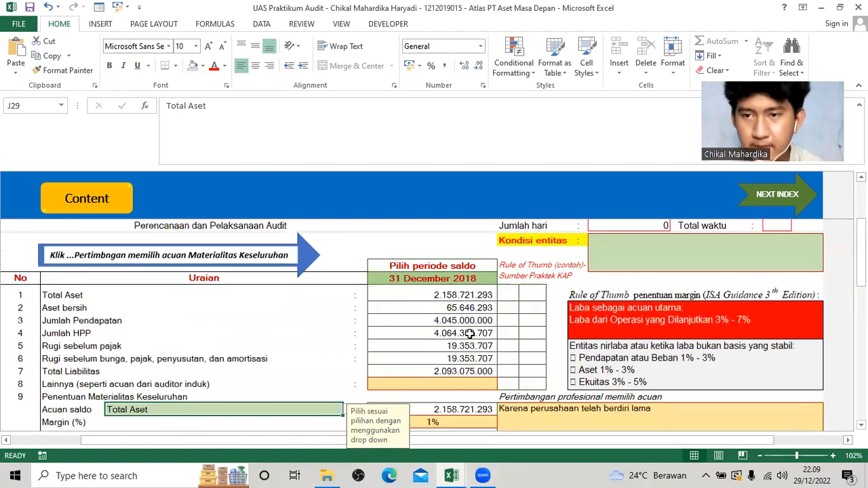
{"action": "scroll", "coordinate": [470, 332], "scroll_direction": "down", "scroll_amount": 4}
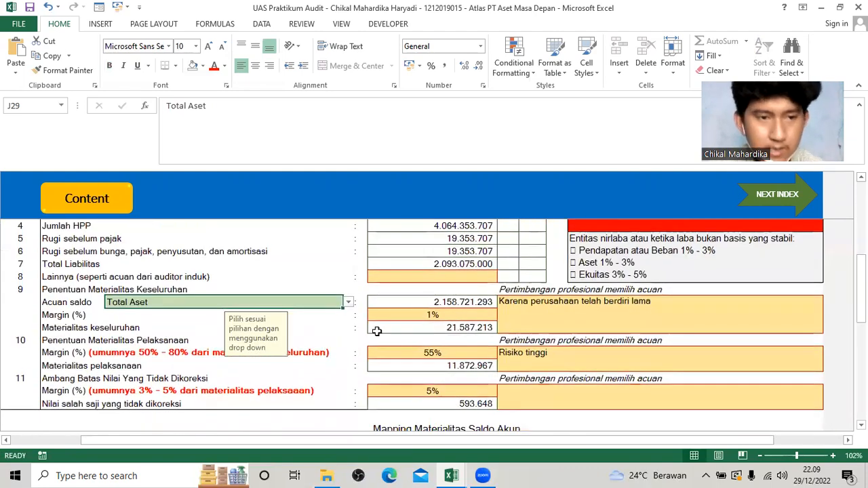
{"action": "left_click", "coordinate": [451, 316]}
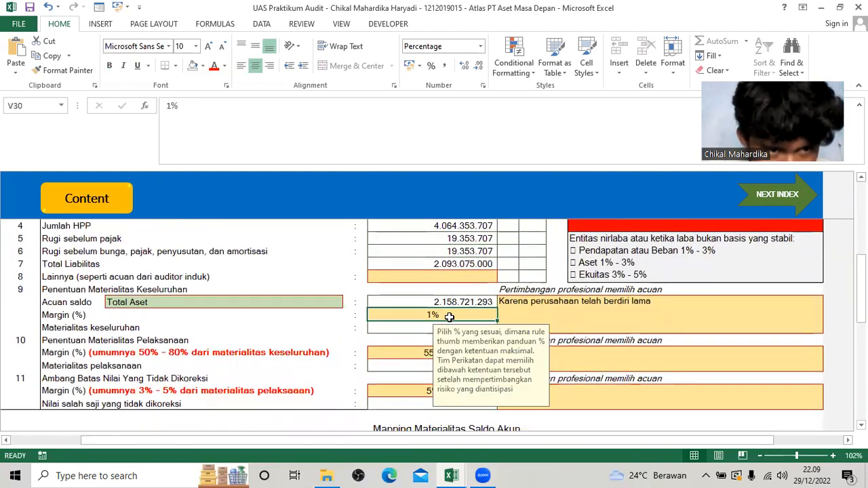
{"action": "left_click", "coordinate": [413, 354]}
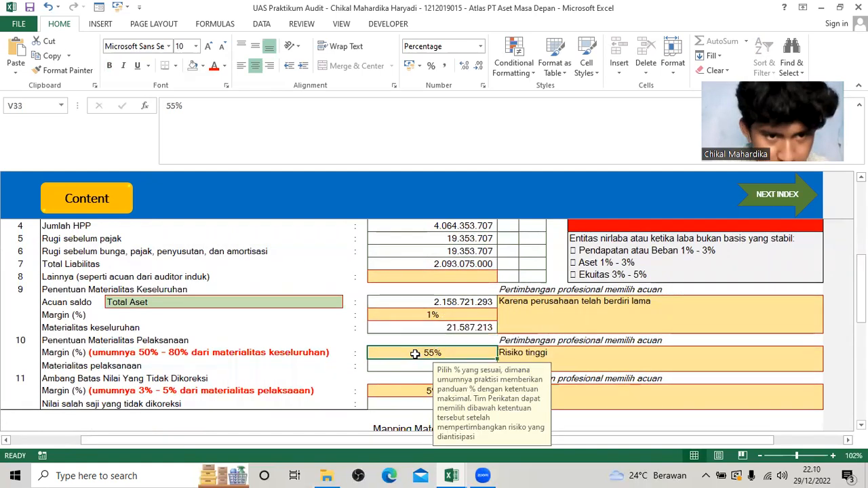
{"action": "left_click", "coordinate": [418, 390]}
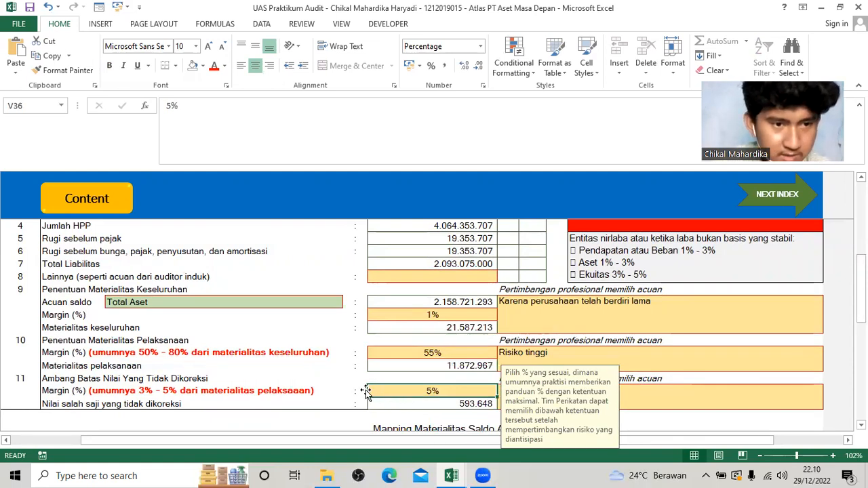
{"action": "left_click", "coordinate": [448, 315]}
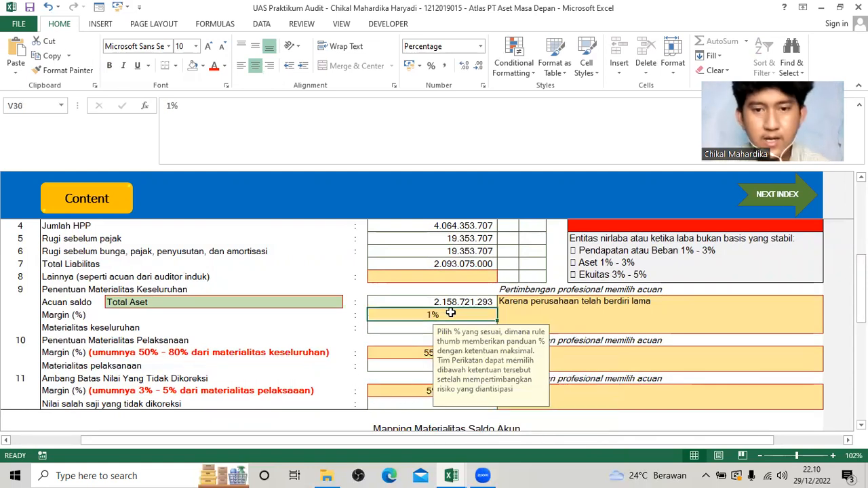
{"action": "left_click", "coordinate": [405, 355]}
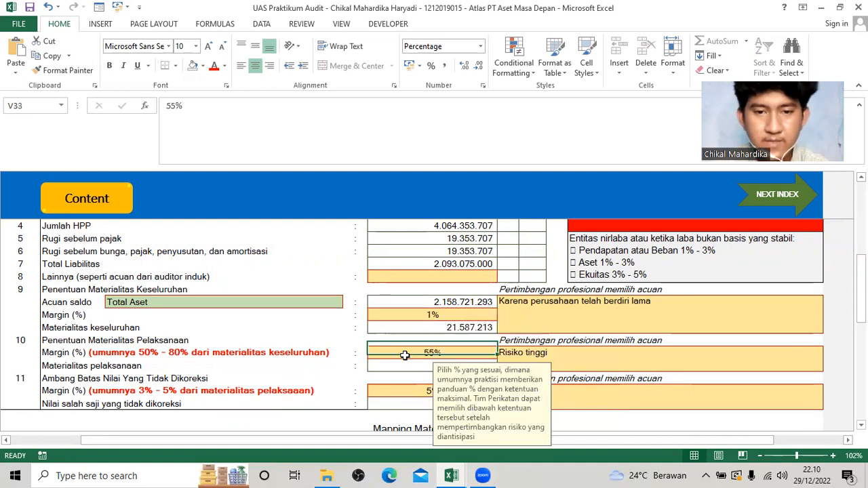
{"action": "left_click", "coordinate": [411, 392]}
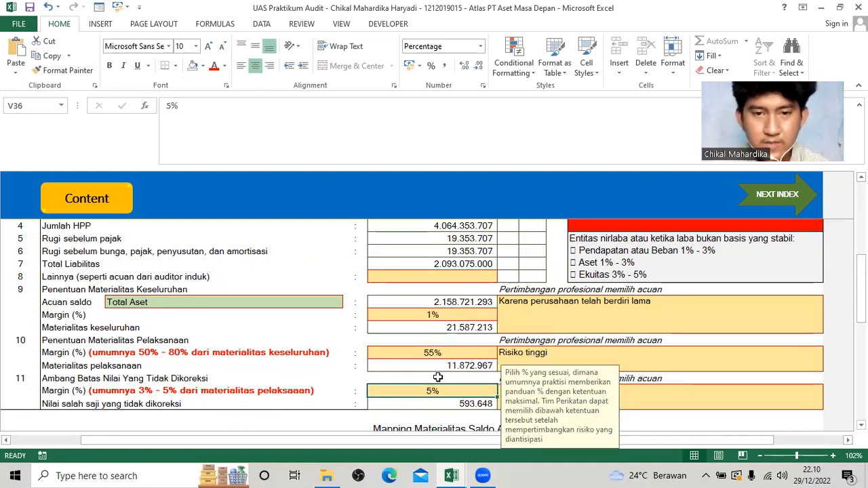
{"action": "scroll", "coordinate": [441, 349], "scroll_direction": "up", "scroll_amount": 5}
{"action": "scroll", "coordinate": [444, 348], "scroll_direction": "up", "scroll_amount": 2}
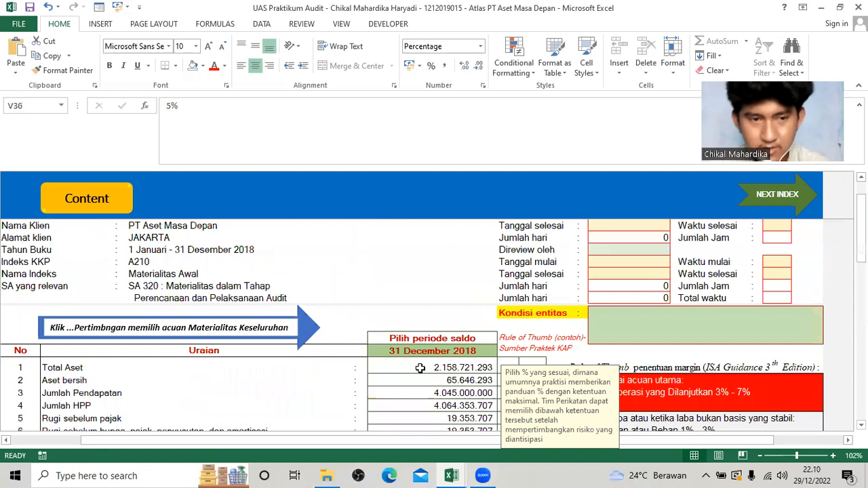
{"action": "scroll", "coordinate": [363, 308], "scroll_direction": "down", "scroll_amount": 7}
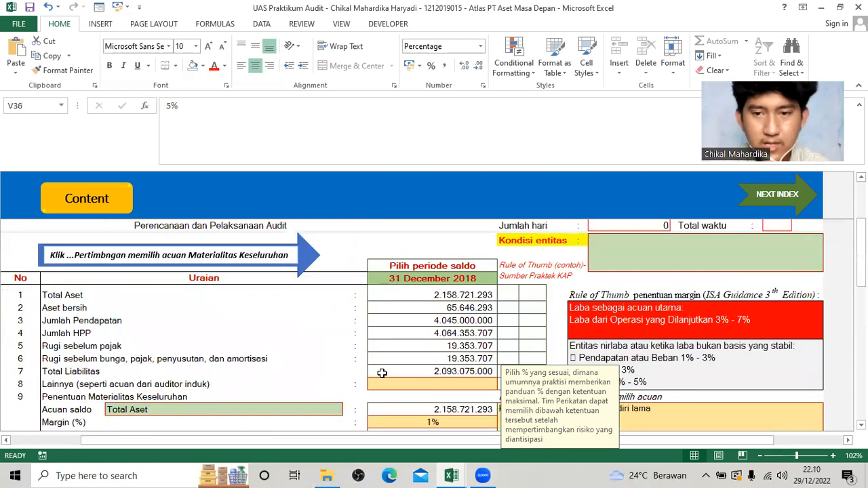
Return to the ATLAS content page and open index C110 Penilaian Materialitas Akhir.
{"action": "scroll", "coordinate": [113, 219], "scroll_direction": "up", "scroll_amount": 6}
{"action": "left_click", "coordinate": [108, 206]}
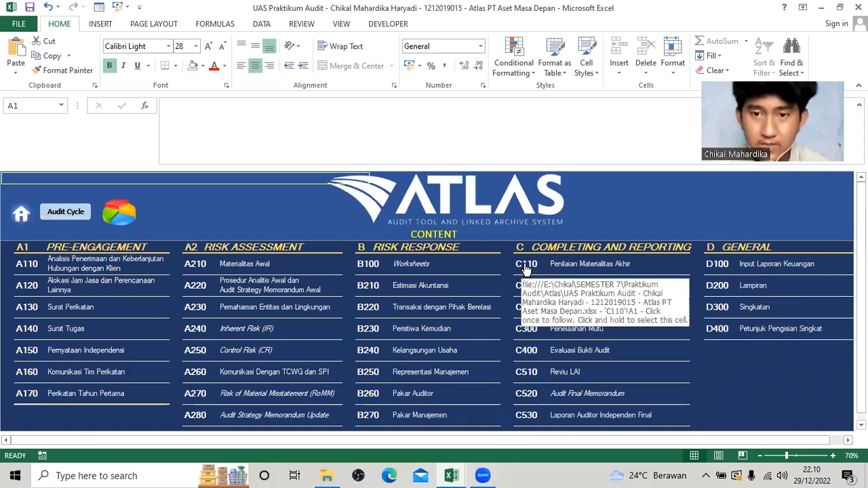
{"action": "left_click", "coordinate": [526, 269]}
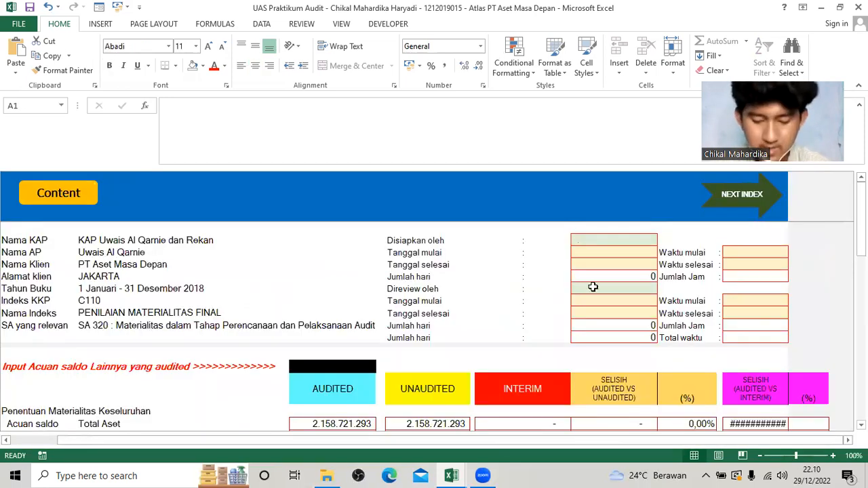
Set ATL as the preparer (Disiapkan oleh) of C110, with start and end dates of 17/12/2018.
{"action": "left_click", "coordinate": [662, 240]}
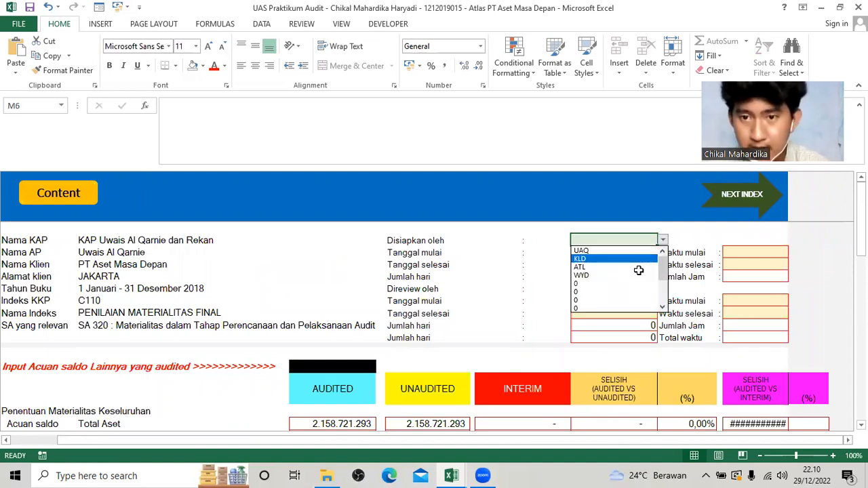
{"action": "left_click", "coordinate": [638, 267]}
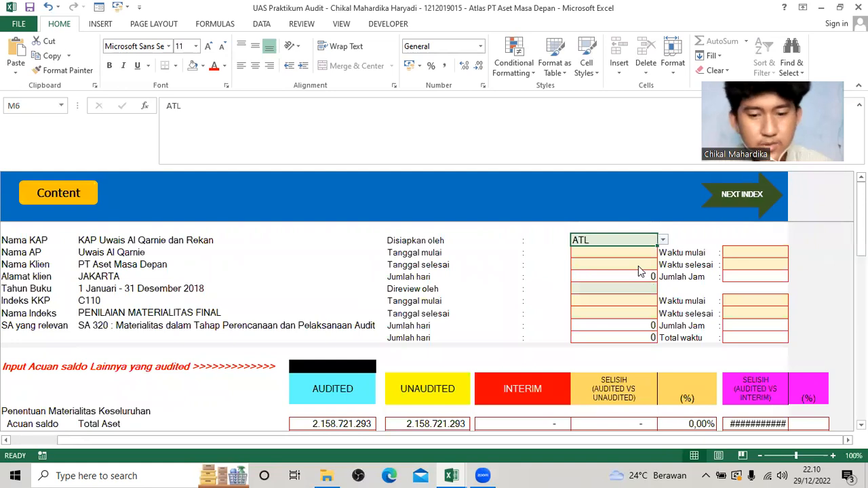
{"action": "key", "text": "Return"}
{"action": "type", "text": "17/12/2018"}
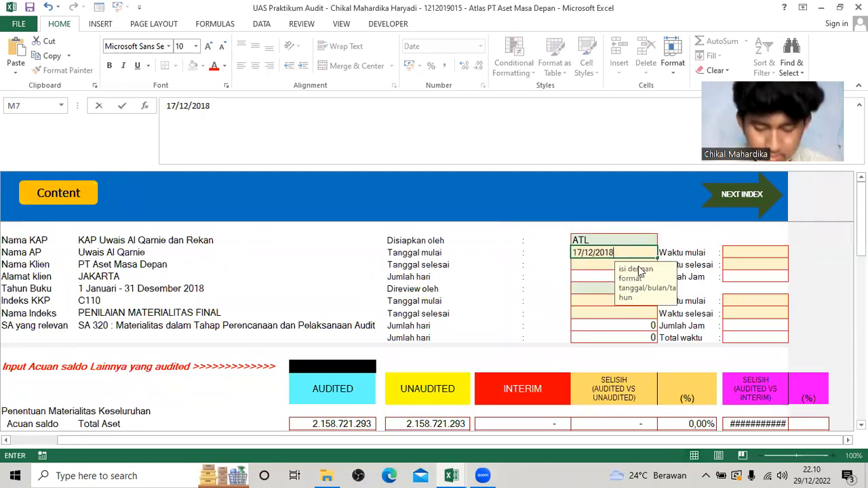
{"action": "key", "text": "Return"}
{"action": "key", "text": "Up"}
{"action": "key", "text": "ctrl+c"}
{"action": "key", "text": "Down"}
{"action": "key", "text": "ctrl+v"}
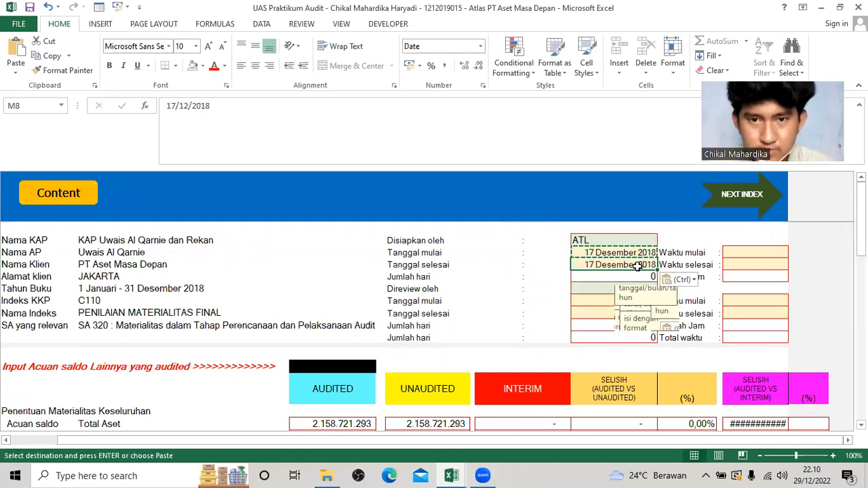
Set WYD as the reviewer (Direview oleh) of C110 and copy 17 December 2018 into both review dates.
{"action": "key", "text": "Down"}
{"action": "key", "text": "Down"}
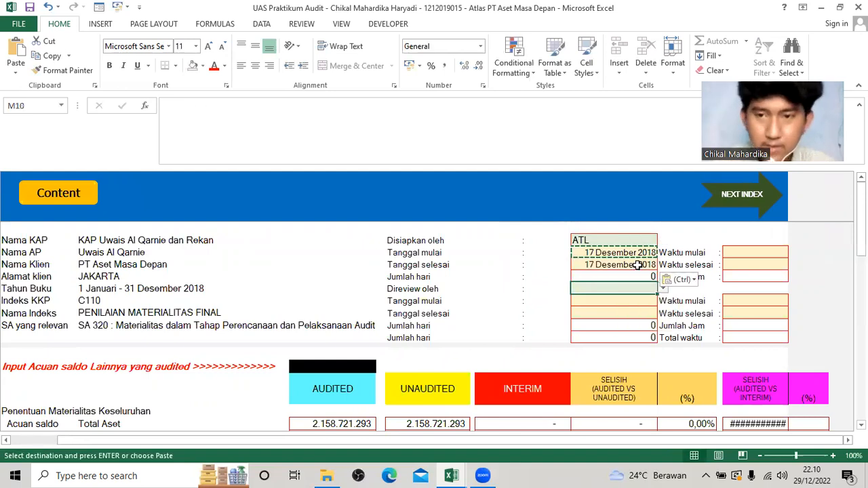
{"action": "left_click", "coordinate": [664, 290]}
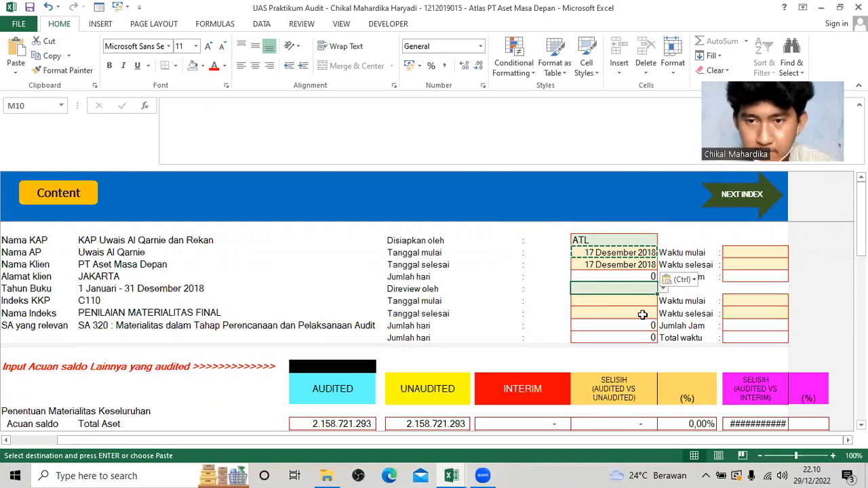
{"action": "left_click", "coordinate": [635, 321]}
{"action": "left_click", "coordinate": [643, 305]}
{"action": "key", "text": "ctrl+v"}
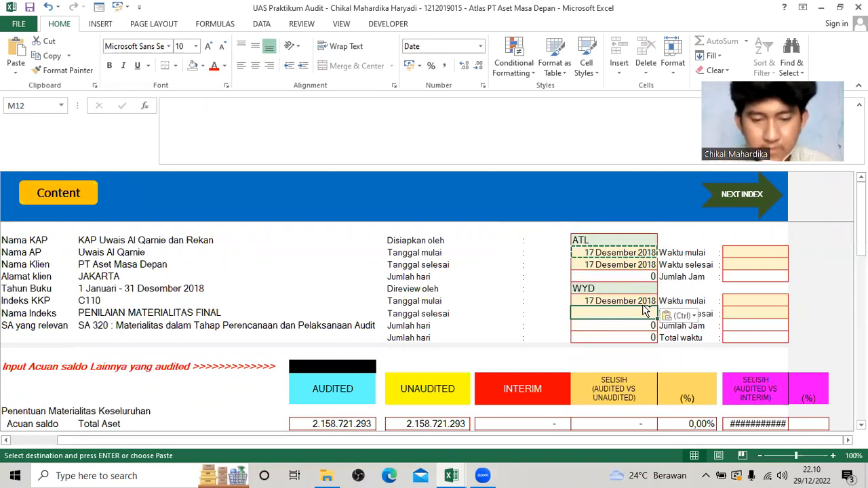
{"action": "key", "text": "Down"}
{"action": "key", "text": "ctrl+v"}
{"action": "key", "text": "Down"}
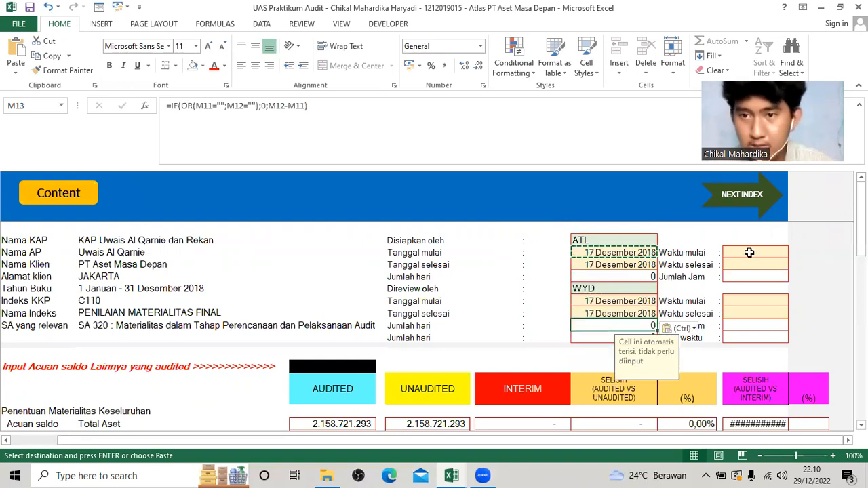
Enter the preparer's working times in C110: Waktu mulai 08.00 and Waktu selesai 15.00.
{"action": "left_click", "coordinate": [749, 253]}
{"action": "type", "text": "0"}
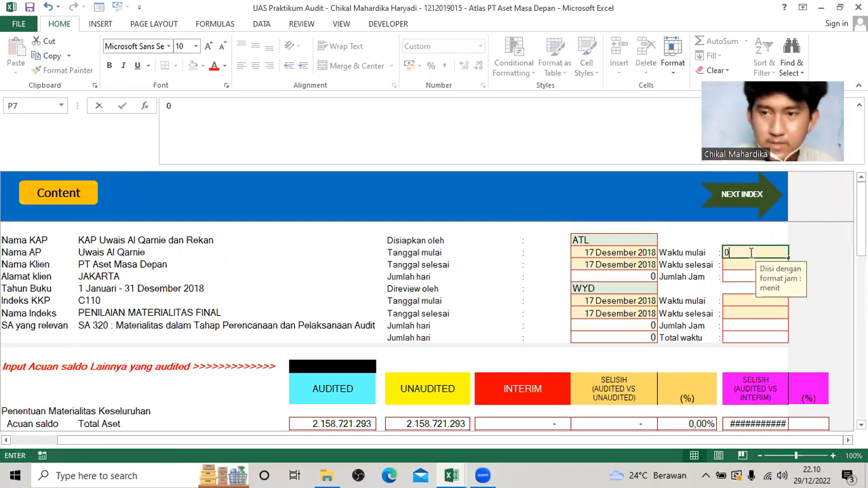
{"action": "type", "text": "8.00"}
{"action": "key", "text": "Return"}
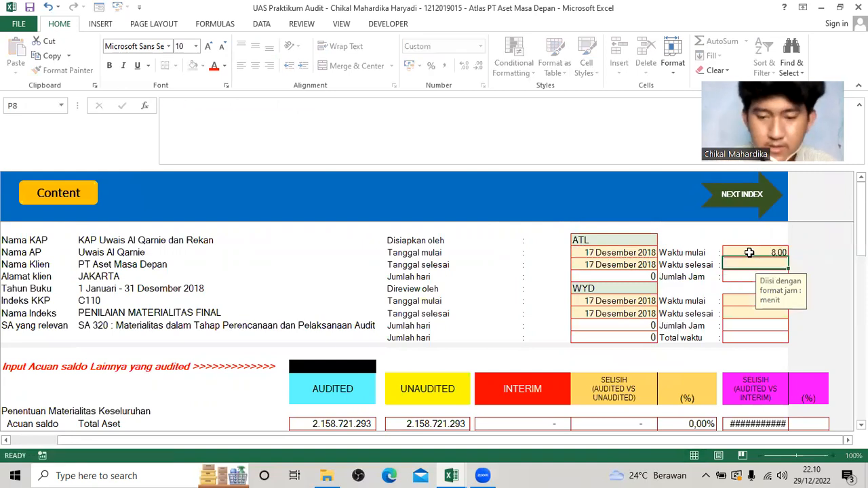
{"action": "type", "text": "15.00"}
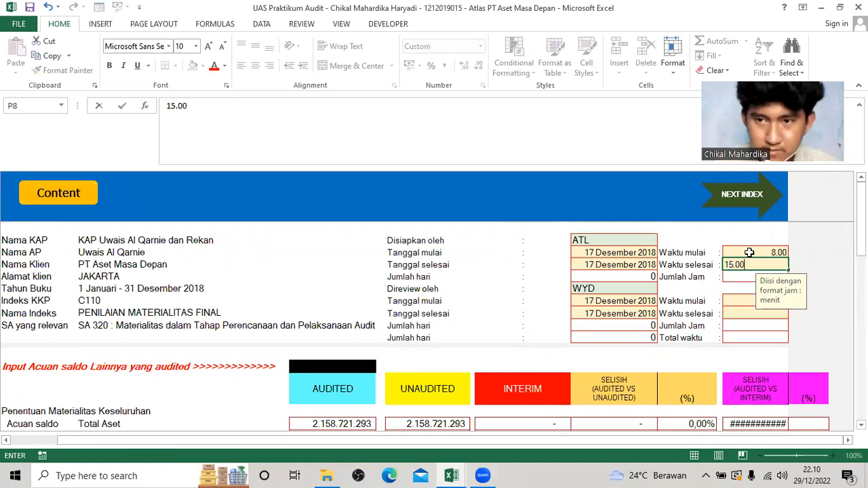
{"action": "key", "text": "ctrl+Return"}
Enter the reviewer's working times in C110: Waktu mulai 15.00 and Waktu selesai 19.00.
{"action": "key", "text": "Down"}
{"action": "key", "text": "Down"}
{"action": "key", "text": "Down"}
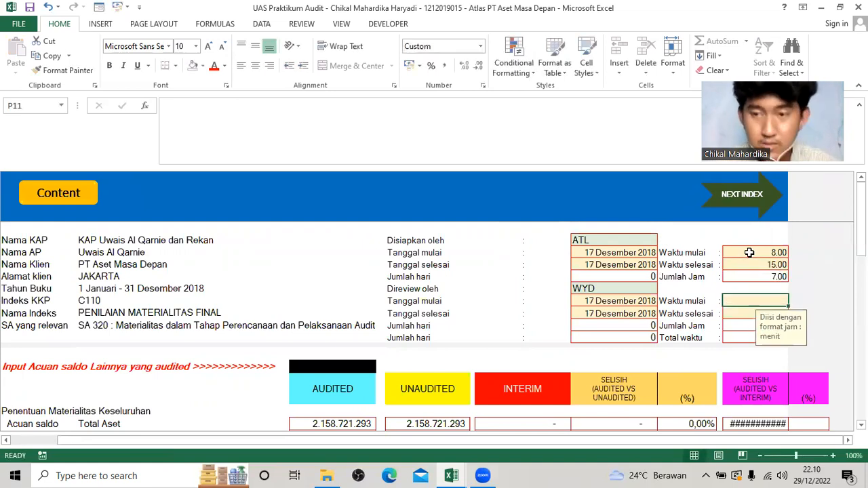
{"action": "type", "text": "15"}
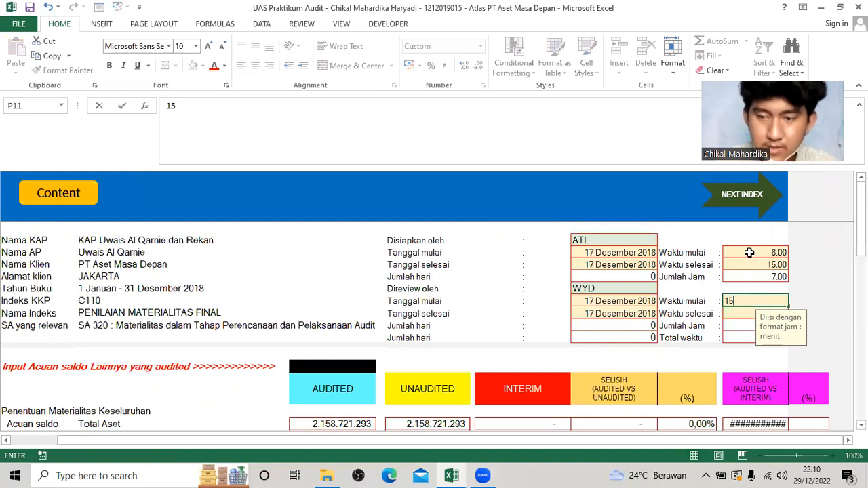
{"action": "key", "text": "Return"}
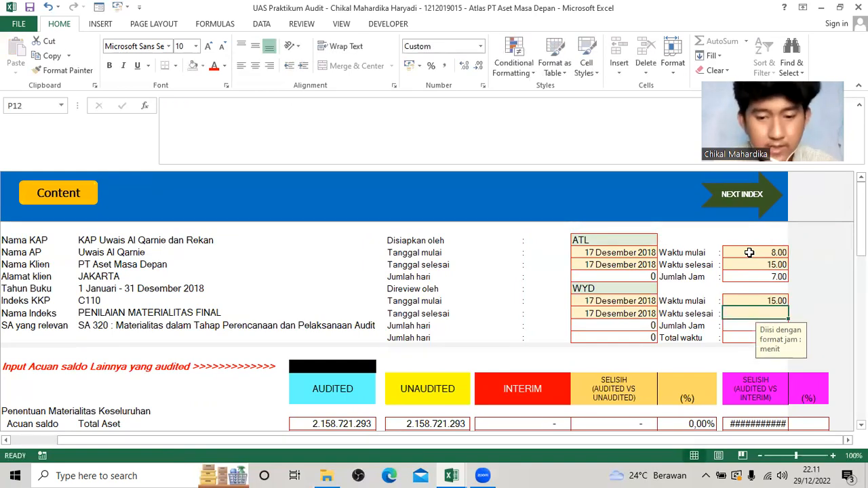
{"action": "type", "text": "19"}
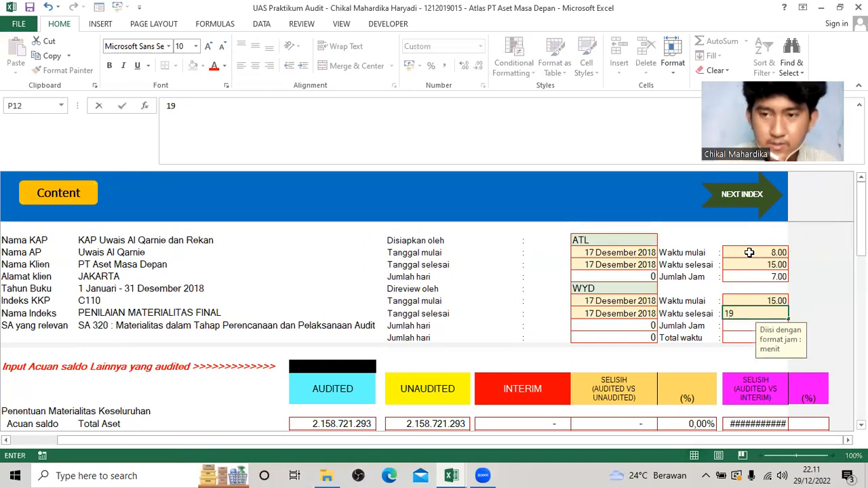
{"action": "key", "text": "Return"}
Compare the audited, unaudited and interim materiality figures and their differences in the C110 table.
{"action": "scroll", "coordinate": [493, 371], "scroll_direction": "down", "scroll_amount": 2}
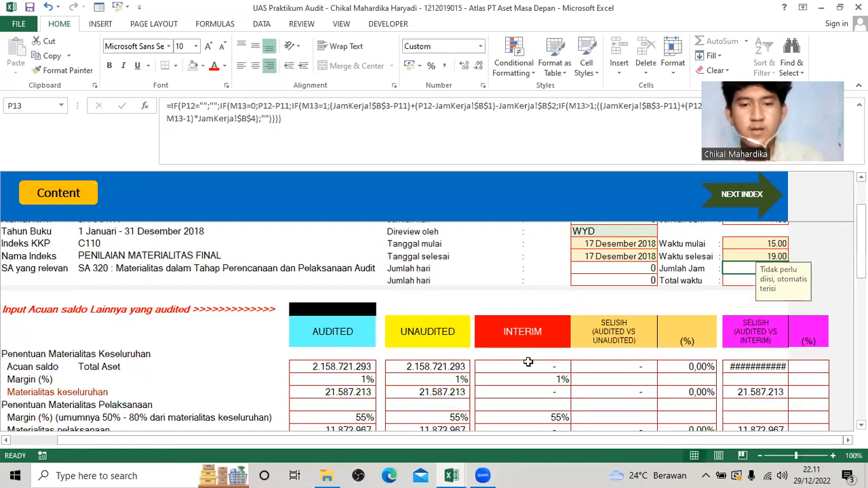
{"action": "scroll", "coordinate": [425, 342], "scroll_direction": "down", "scroll_amount": 1}
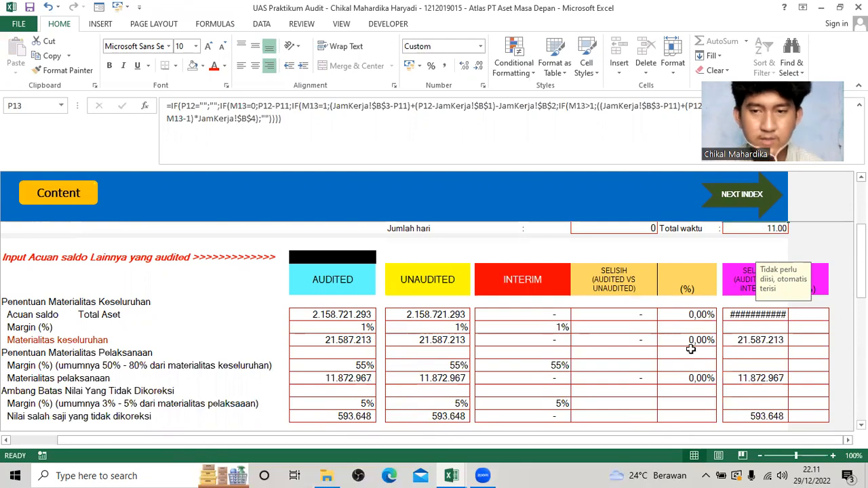
{"action": "scroll", "coordinate": [451, 339], "scroll_direction": "up", "scroll_amount": 1}
{"action": "scroll", "coordinate": [452, 347], "scroll_direction": "down", "scroll_amount": 4}
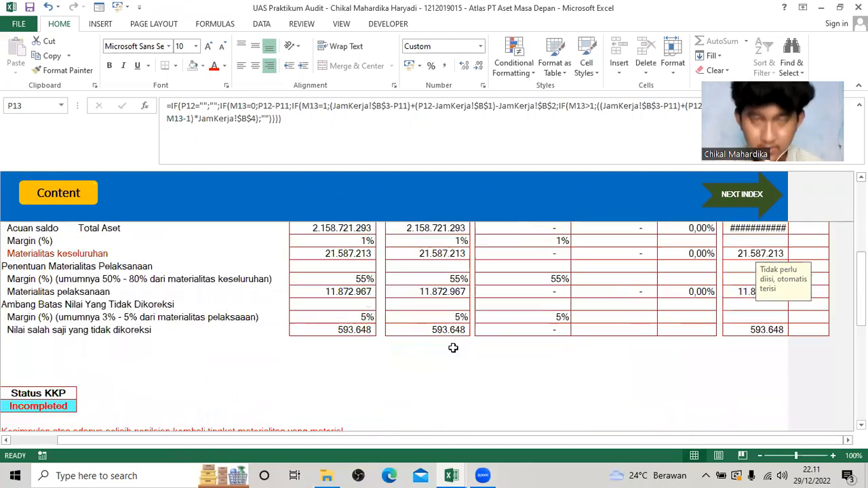
{"action": "scroll", "coordinate": [458, 355], "scroll_direction": "up", "scroll_amount": 6}
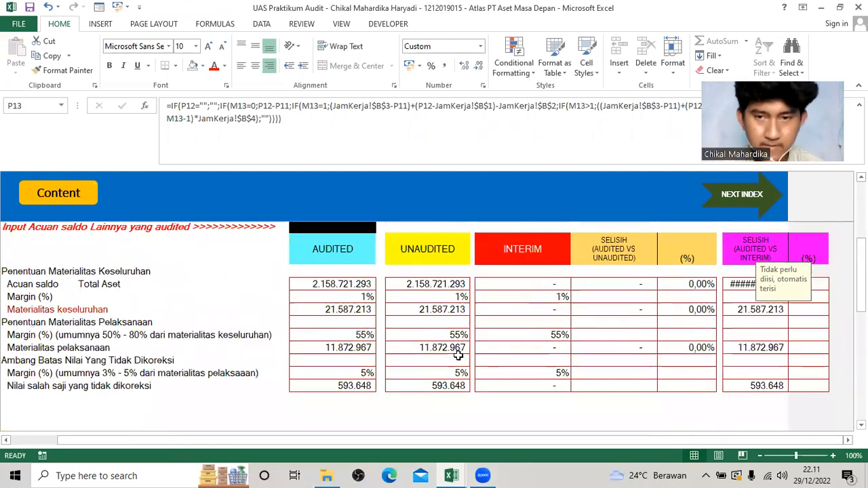
{"action": "scroll", "coordinate": [458, 356], "scroll_direction": "down", "scroll_amount": 2}
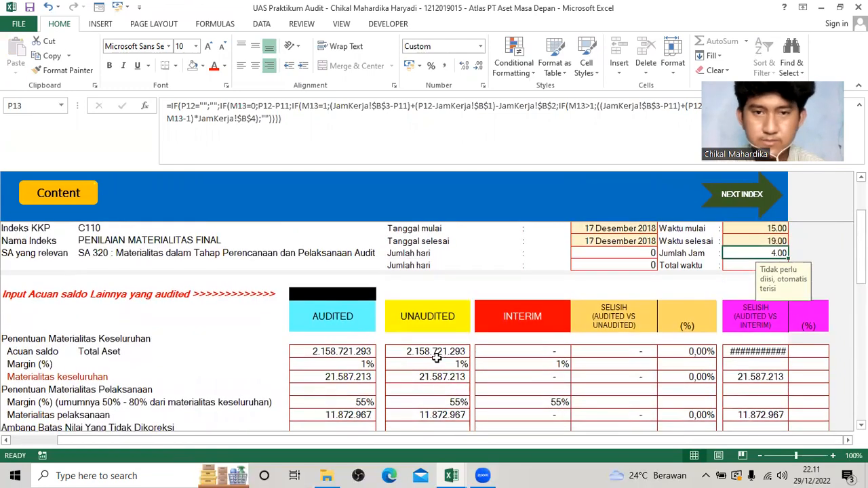
{"action": "scroll", "coordinate": [329, 319], "scroll_direction": "up", "scroll_amount": 2}
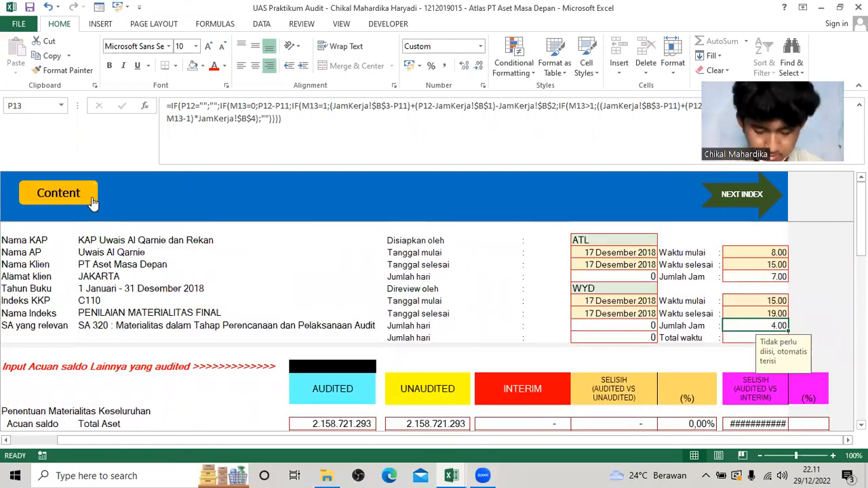
Enter "Tidak Signifikan" as the C110 conclusion on differences in the reassessed materiality level, and check the Status KKP.
{"action": "scroll", "coordinate": [248, 318], "scroll_direction": "down", "scroll_amount": 9}
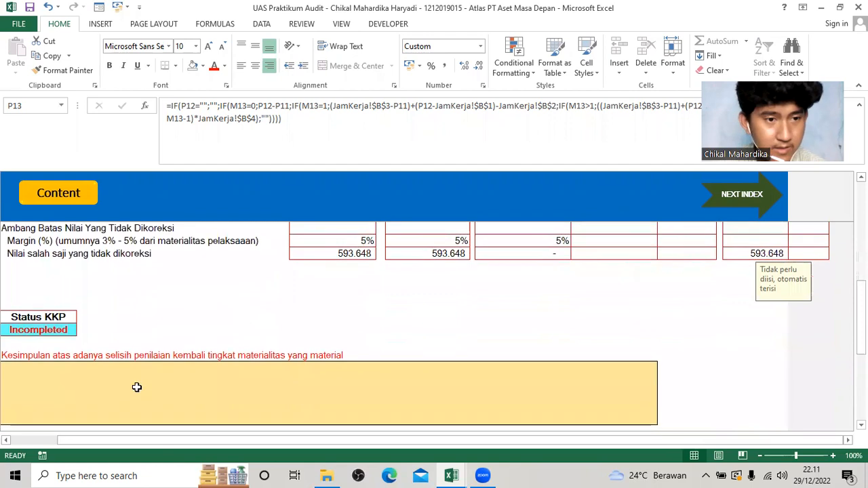
{"action": "left_click", "coordinate": [137, 387]}
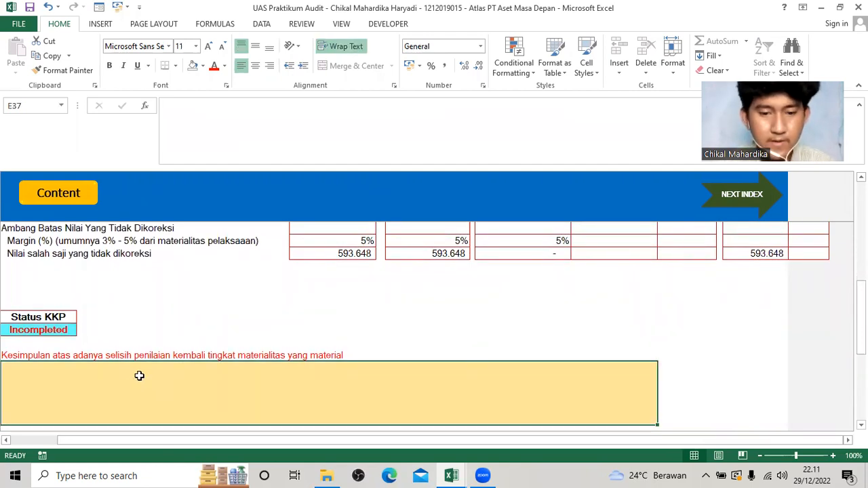
{"action": "type", "text": "Tidak"}
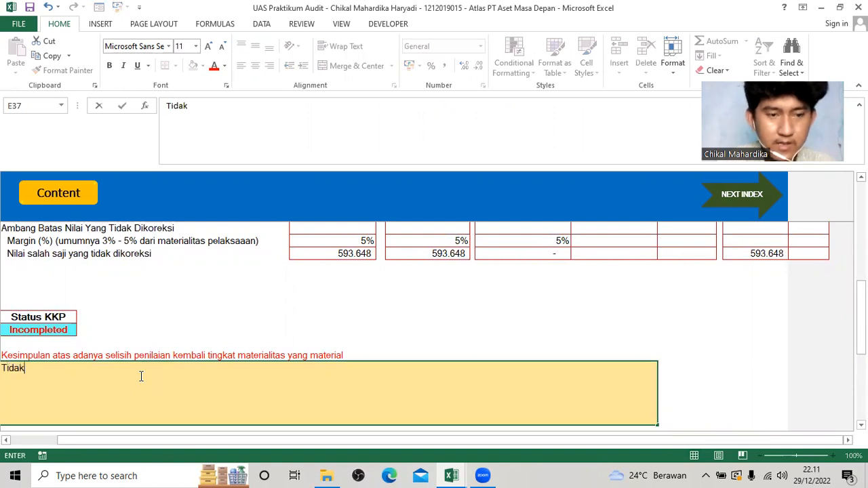
{"action": "type", "text": " S"}
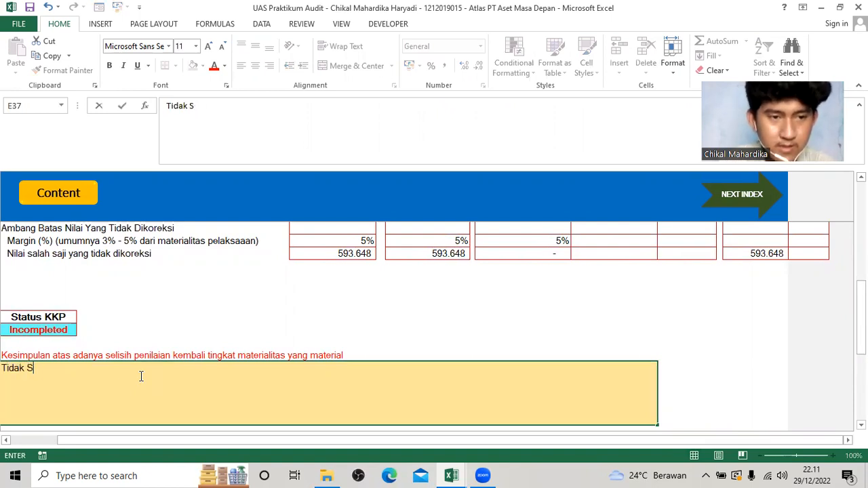
{"action": "type", "text": "ginifikan"}
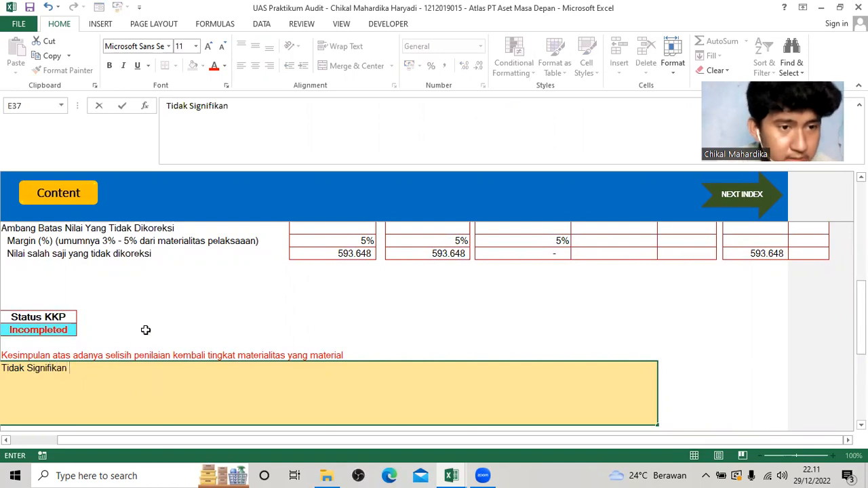
{"action": "left_click", "coordinate": [201, 330]}
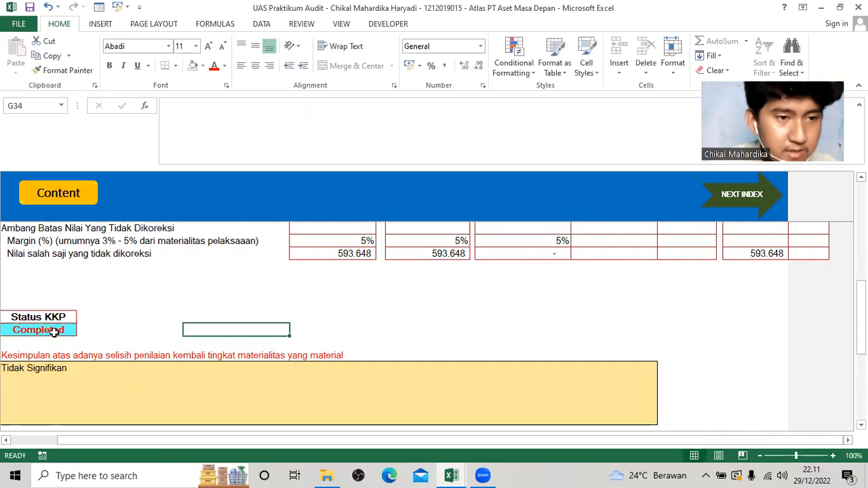
{"action": "scroll", "coordinate": [75, 343], "scroll_direction": "down", "scroll_amount": 2}
{"action": "scroll", "coordinate": [153, 364], "scroll_direction": "up", "scroll_amount": 1}
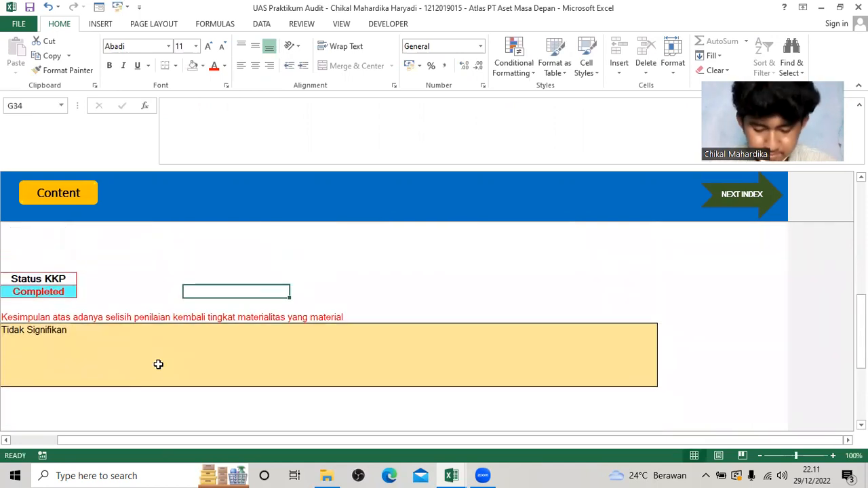
Return to the ATLAS content page and open index C530 Laporan Auditor Independen Final.
{"action": "scroll", "coordinate": [189, 362], "scroll_direction": "up", "scroll_amount": 5}
{"action": "left_click", "coordinate": [67, 195]}
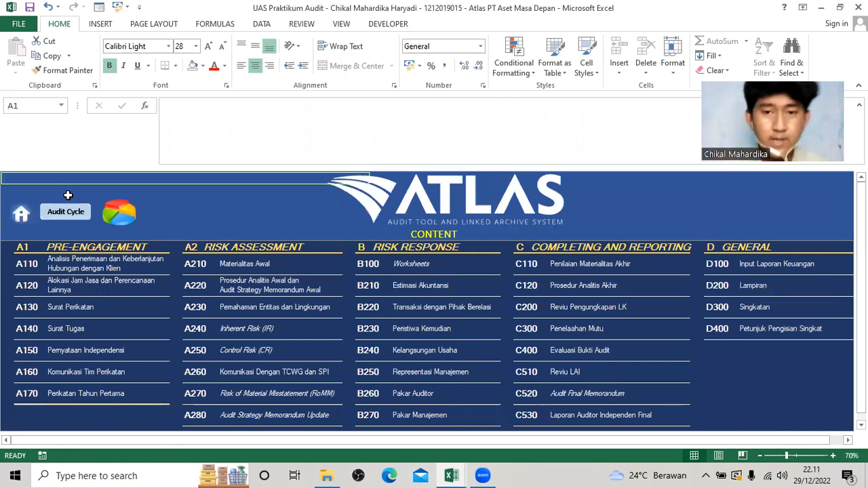
{"action": "scroll", "coordinate": [520, 405], "scroll_direction": "down", "scroll_amount": 1}
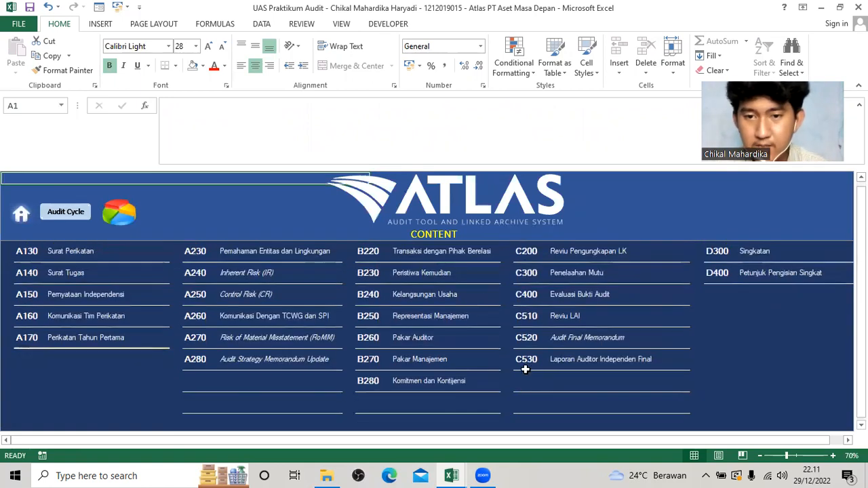
{"action": "left_click", "coordinate": [525, 363]}
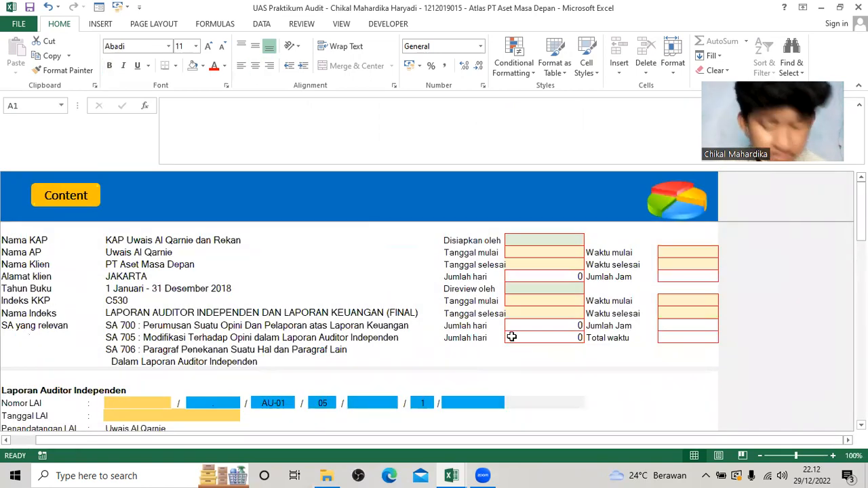
Choose WYD as the preparer (Disiapkan oleh) in the C530 header.
{"action": "left_click", "coordinate": [568, 242]}
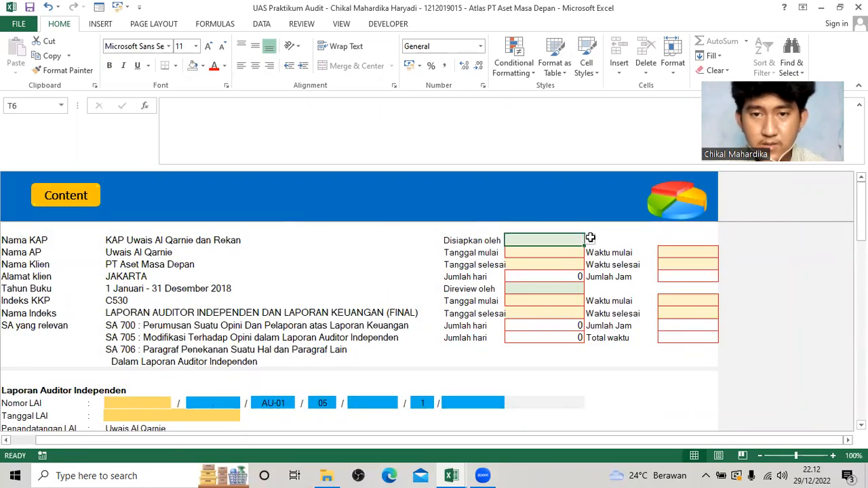
{"action": "left_click", "coordinate": [589, 240]}
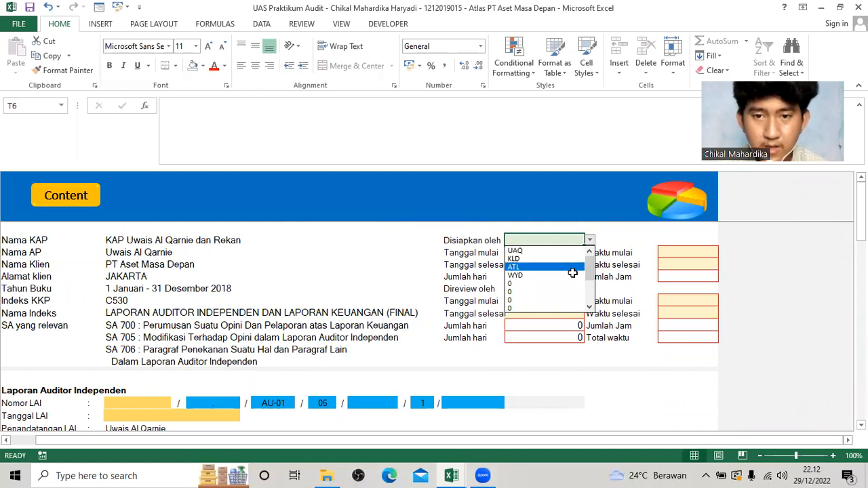
{"action": "left_click", "coordinate": [572, 275]}
{"action": "key", "text": "Return"}
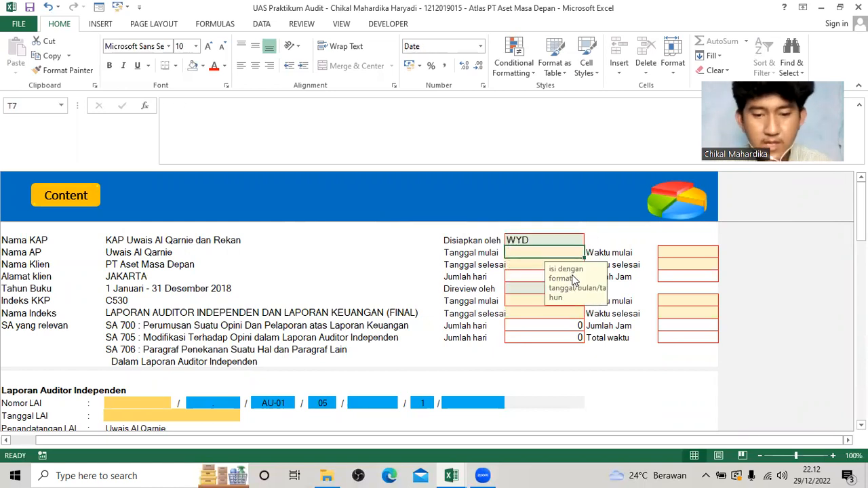
Enter 18/12/2018 as the preparer's Tanggal mulai and copy it to Tanggal selesai.
{"action": "type", "text": "18"}
{"action": "type", "text": "/12/2018"}
{"action": "key", "text": "ctrl+Return"}
{"action": "key", "text": "ctrl+c"}
{"action": "key", "text": "Down"}
{"action": "key", "text": "ctrl+v"}
Choose UAQ as the reviewer (Direview oleh) and paste 18/12/2018 into the reviewer's start and end dates.
{"action": "key", "text": "Down"}
{"action": "key", "text": "Down"}
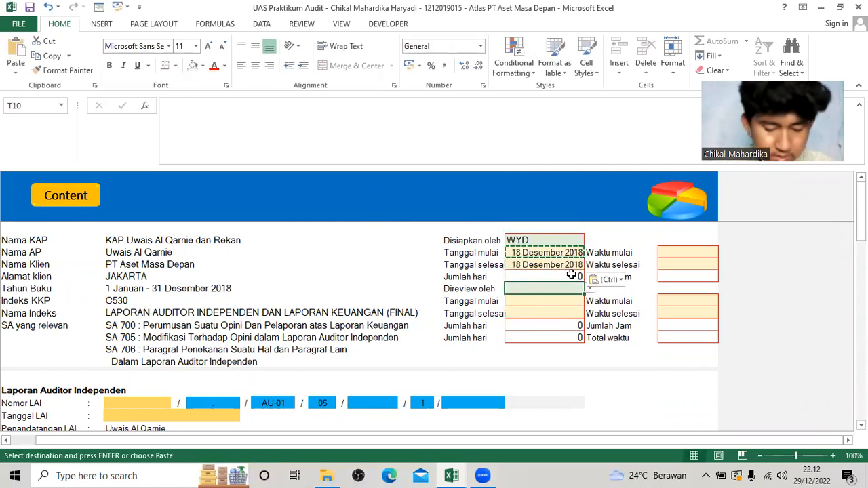
{"action": "left_click", "coordinate": [590, 288]}
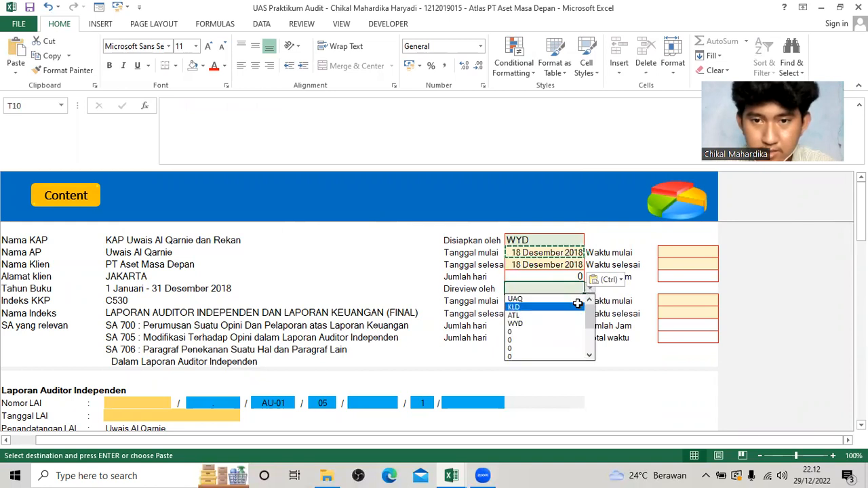
{"action": "left_click", "coordinate": [577, 299]}
{"action": "left_click", "coordinate": [575, 299]}
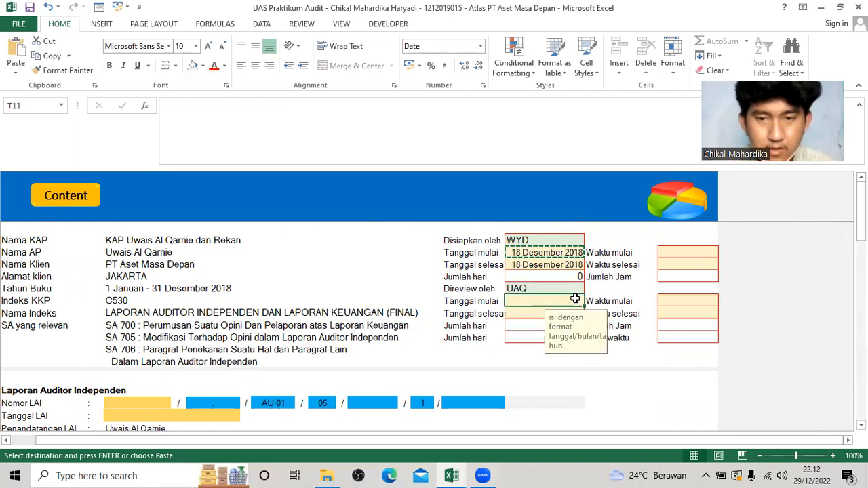
{"action": "key", "text": "ctrl+v"}
{"action": "key", "text": "Down"}
{"action": "key", "text": "ctrl+v"}
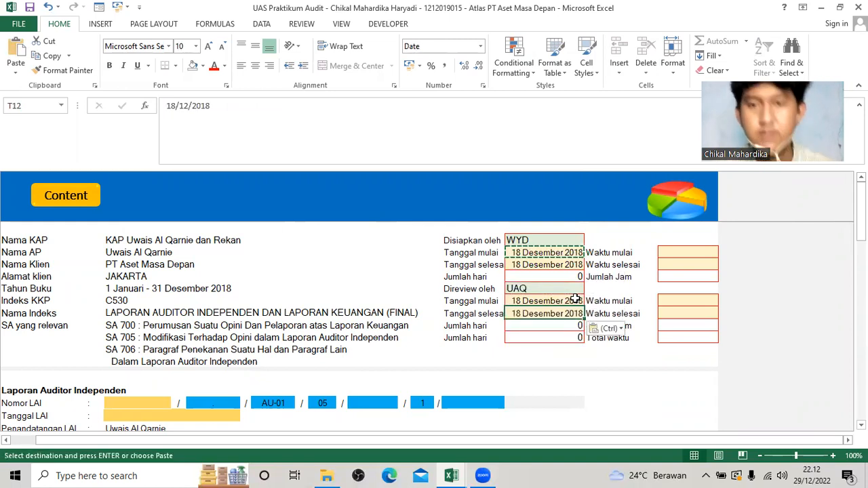
Enter the preparer's working times in C530: Waktu mulai 8.00 and Waktu selesai 14.00.
{"action": "left_click", "coordinate": [670, 255]}
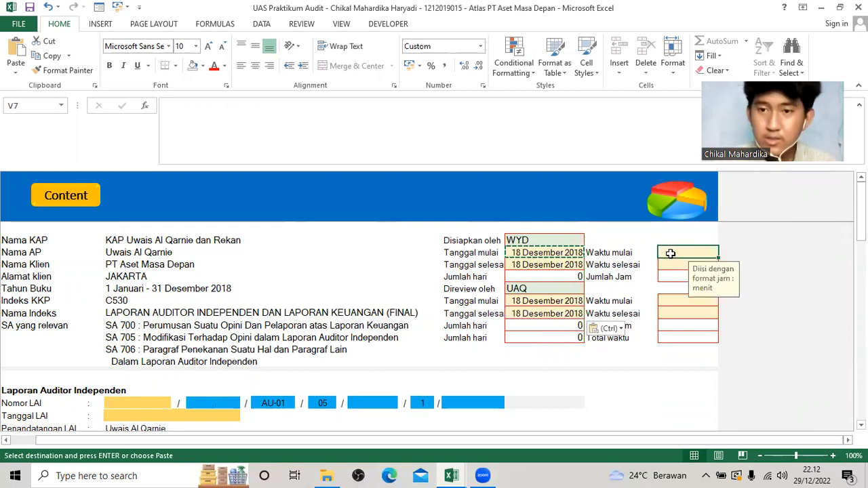
{"action": "type", "text": "08"}
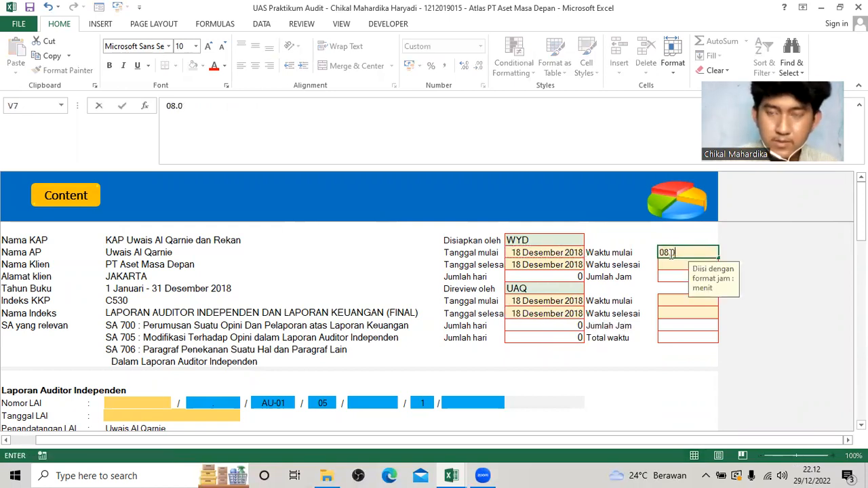
{"action": "key", "text": "Return"}
{"action": "type", "text": "14.00"}
{"action": "key", "text": "Return"}
{"action": "key", "text": "Return"}
{"action": "key", "text": "Return"}
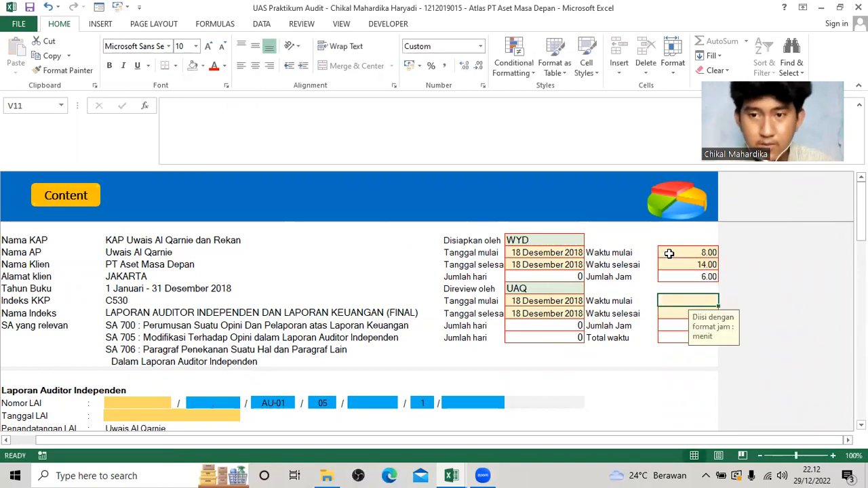
{"action": "type", "text": "14.00"}
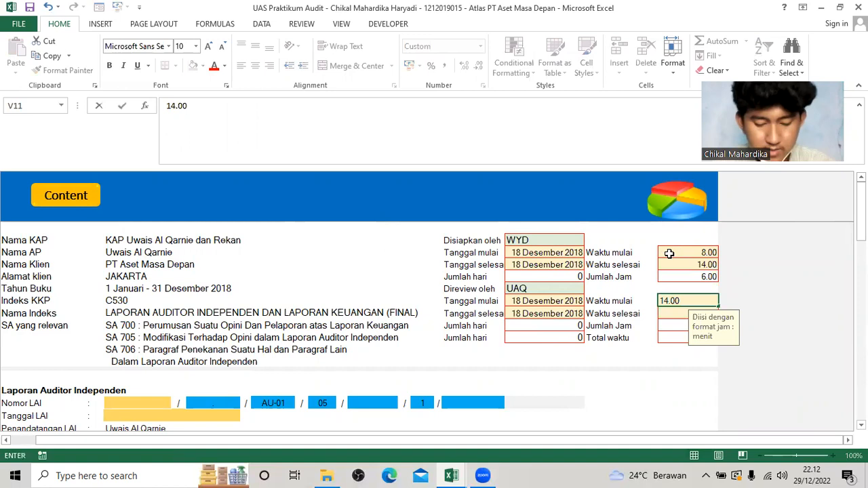
Enter the reviewer's working times in C530: Waktu mulai 14.00 and Waktu selesai 20.00.
{"action": "key", "text": "Return"}
{"action": "type", "text": "20.00"}
{"action": "key", "text": "Return"}
{"action": "scroll", "coordinate": [605, 365], "scroll_direction": "down", "scroll_amount": 2}
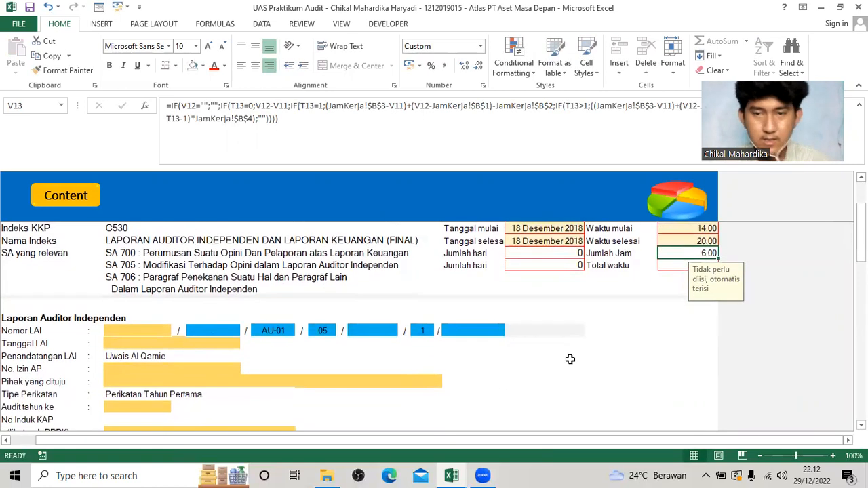
{"action": "left_click", "coordinate": [569, 359]}
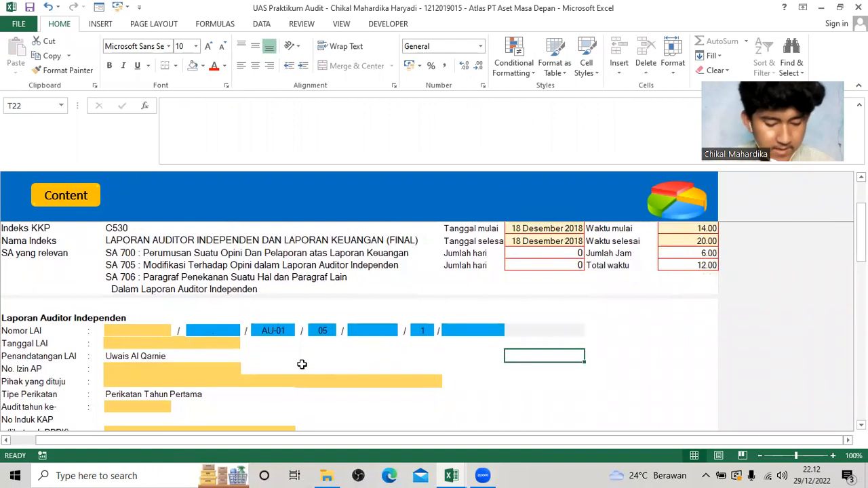
Switch to the Soal UAS Atlas PT Aset Masa Depan 2022 workbook and open its LAI sheet.
{"action": "scroll", "coordinate": [344, 382], "scroll_direction": "up", "scroll_amount": 1}
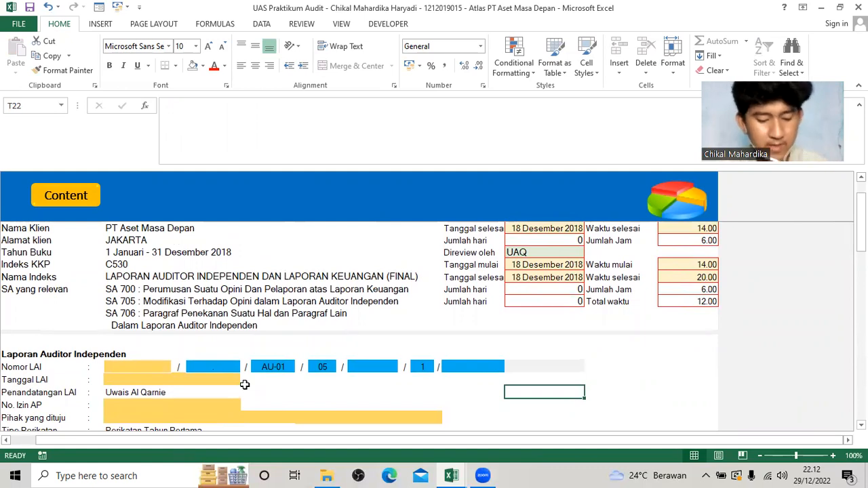
{"action": "key", "text": "alt+Tab"}
{"action": "key", "text": "alt+Tab"}
{"action": "key", "text": "alt+Tab"}
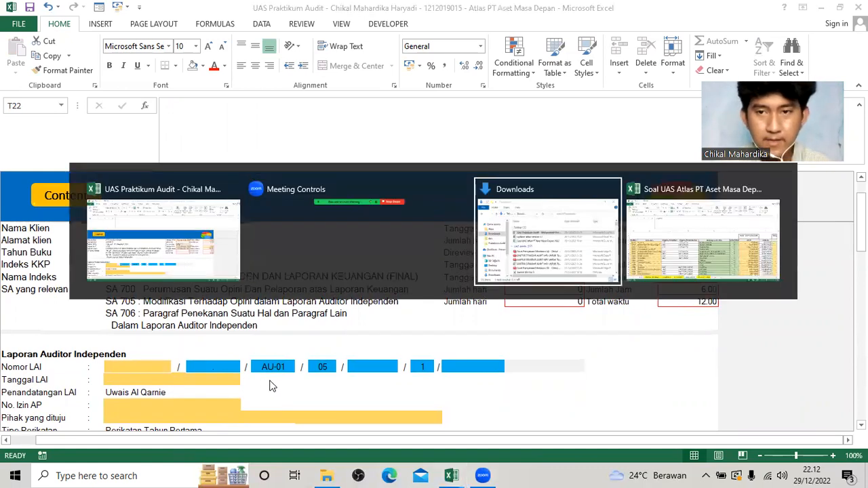
{"action": "left_click", "coordinate": [251, 439]}
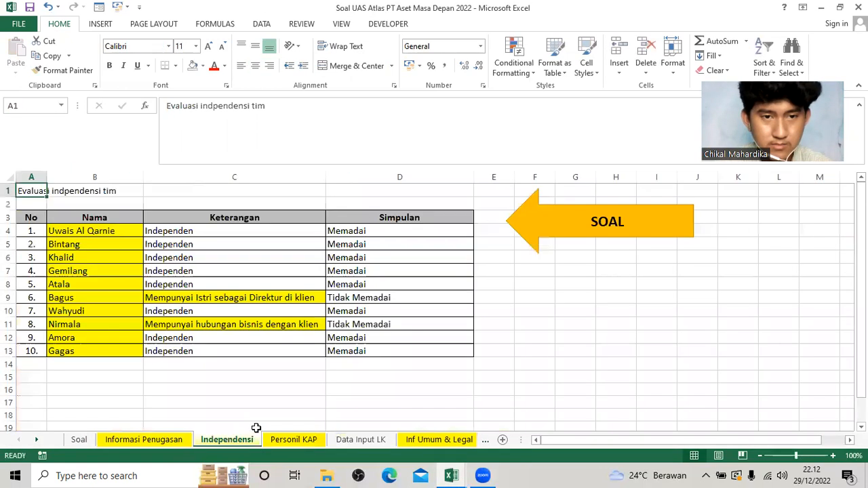
{"action": "right_click", "coordinate": [27, 441]}
{"action": "left_click", "coordinate": [39, 414]}
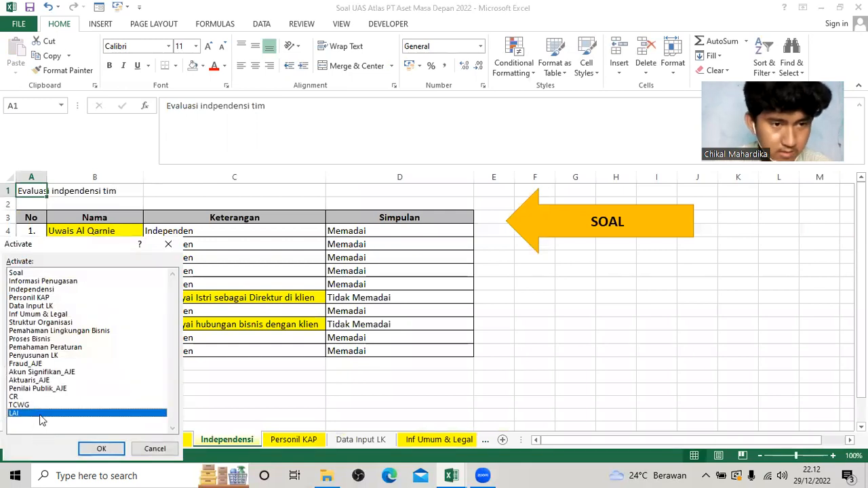
{"action": "left_click", "coordinate": [99, 449]}
{"action": "scroll", "coordinate": [153, 396], "scroll_direction": "up", "scroll_amount": 1}
{"action": "left_click", "coordinate": [202, 340]}
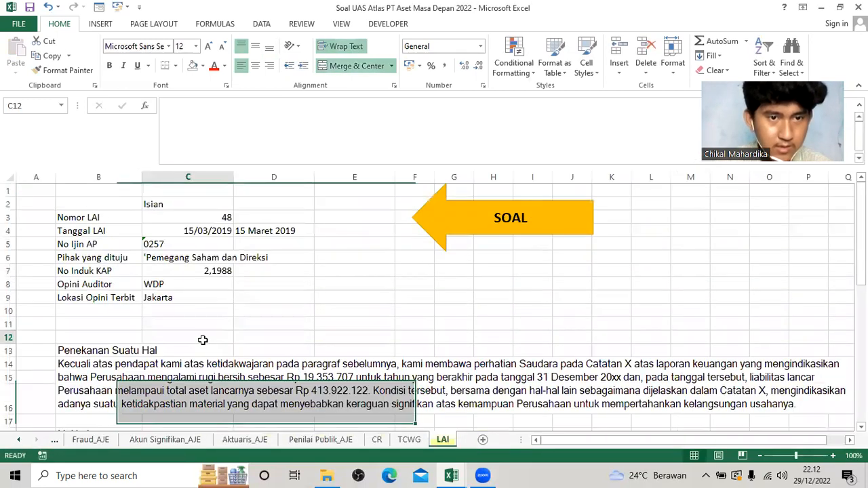
{"action": "left_click", "coordinate": [176, 228]}
Look up the Nomor LAI in the question workbook and enter 48 as the Nomor LAI in C530.
{"action": "key", "text": "alt+Tab"}
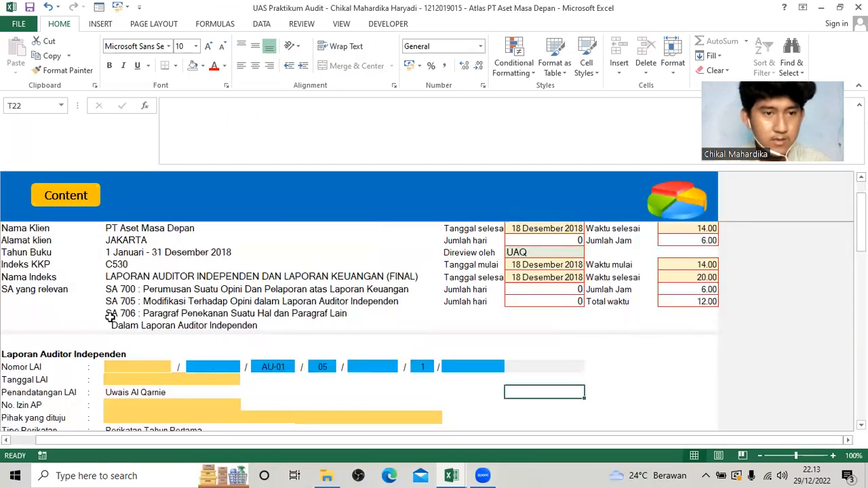
{"action": "scroll", "coordinate": [115, 325], "scroll_direction": "down", "scroll_amount": 1}
{"action": "left_click", "coordinate": [123, 331]}
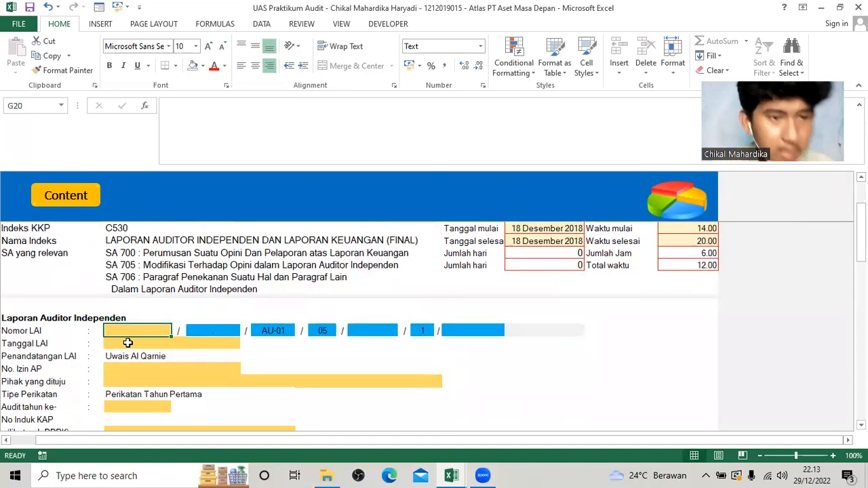
{"action": "key", "text": "alt+Tab"}
{"action": "left_click", "coordinate": [224, 218]}
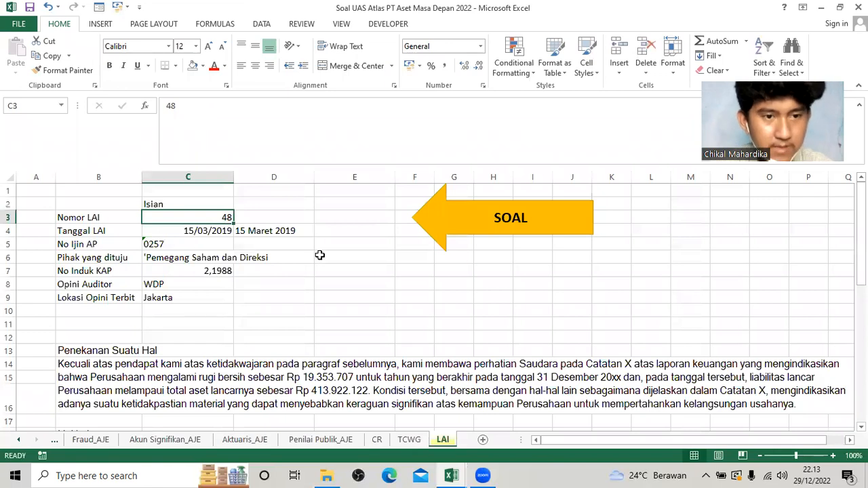
{"action": "key", "text": "alt+Tab"}
{"action": "type", "text": "48"}
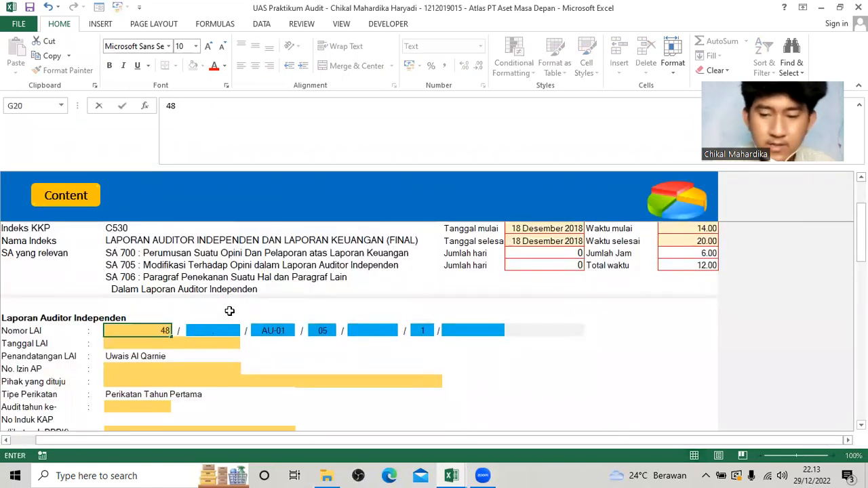
{"action": "key", "text": "Return"}
{"action": "left_click", "coordinate": [158, 331]}
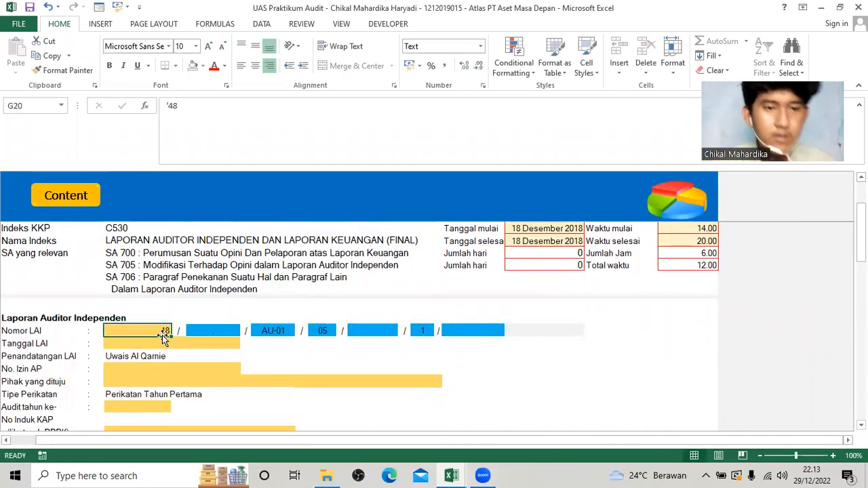
Check the report date in the LAI sheet and enter 15/03/2019 as the Tanggal LAI in C530.
{"action": "left_click", "coordinate": [166, 343]}
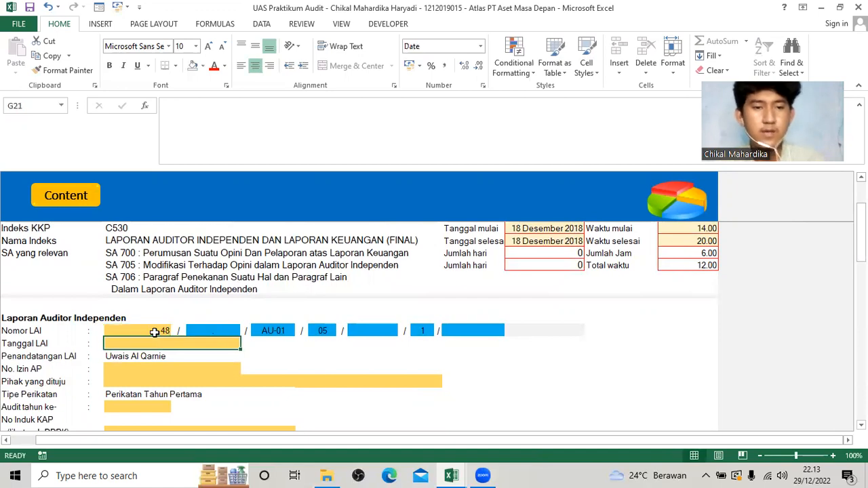
{"action": "left_click", "coordinate": [155, 332]}
{"action": "left_click", "coordinate": [174, 344]}
{"action": "key", "text": "alt+Tab"}
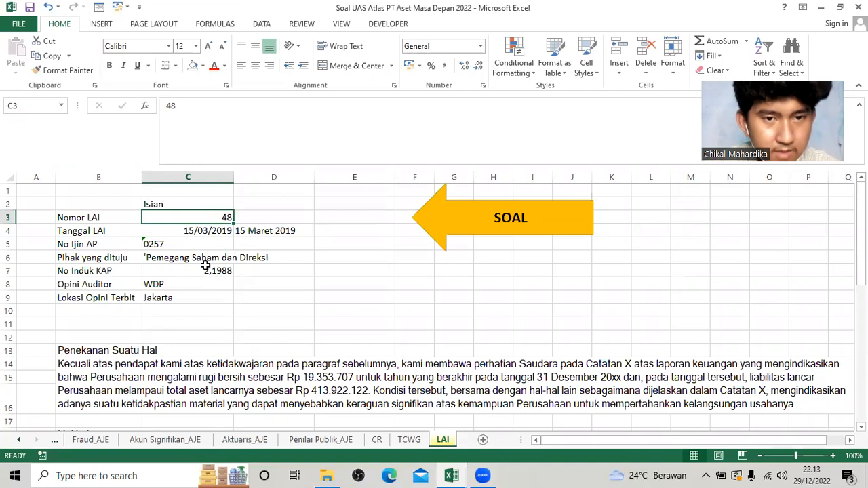
{"action": "key", "text": "alt+Tab"}
{"action": "type", "text": "15/03"}
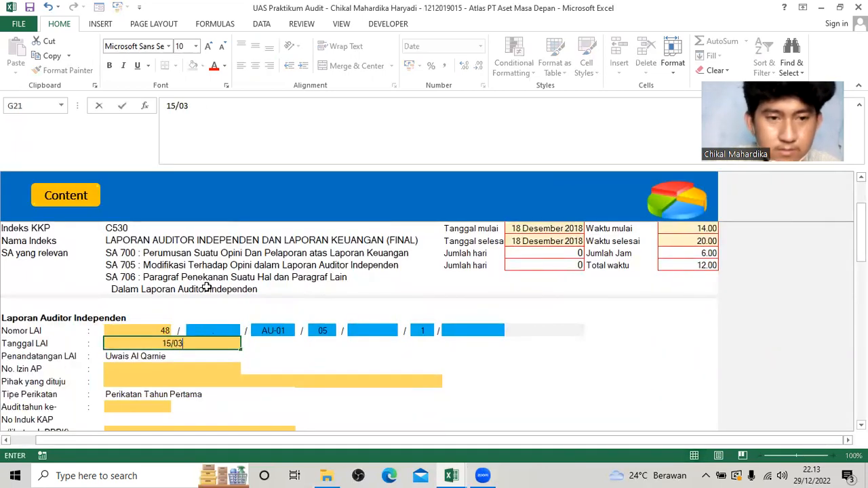
{"action": "type", "text": "/2019"}
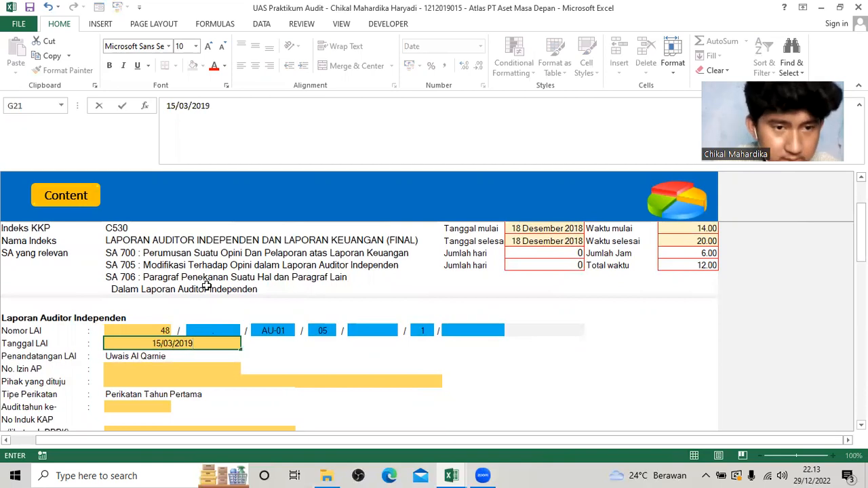
{"action": "key", "text": "Return"}
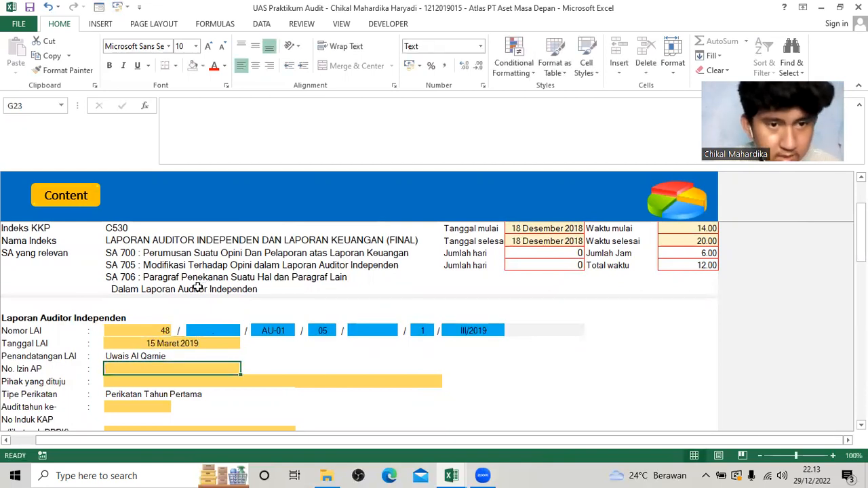
Copy the auditor's permit number (No Ijin AP) from the LAI sheet into the No. Izin AP field of C530.
{"action": "key", "text": "alt+Tab"}
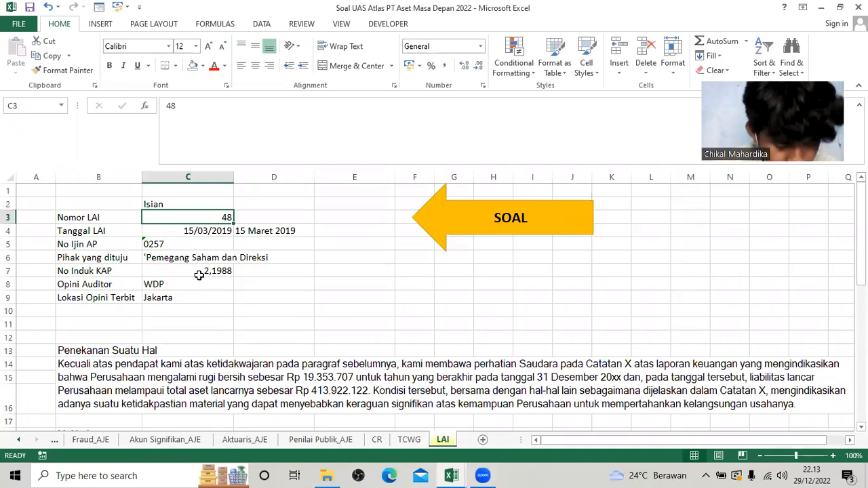
{"action": "left_click", "coordinate": [200, 275]}
{"action": "left_click", "coordinate": [186, 244]}
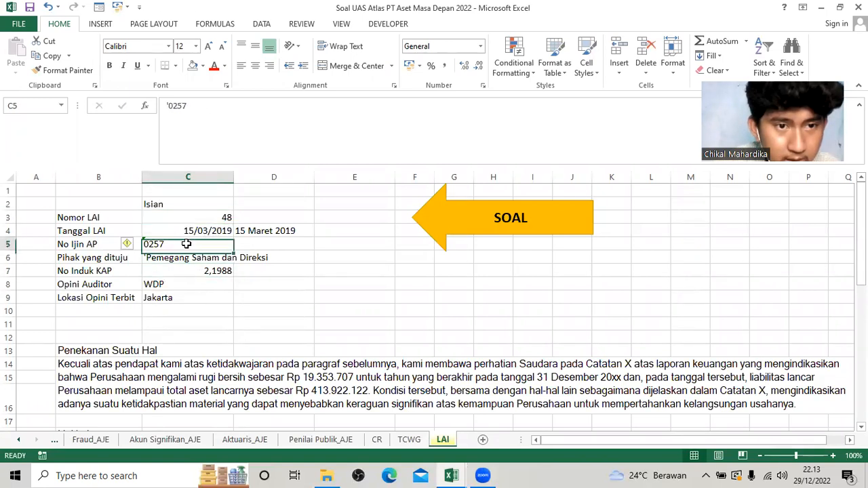
{"action": "key", "text": "ctrl+c"}
{"action": "key", "text": "alt+Tab"}
{"action": "key", "text": "ctrl+v"}
Enter "Pemegang Saham" as the Pihak yang dituju in C530.
{"action": "left_click", "coordinate": [172, 380]}
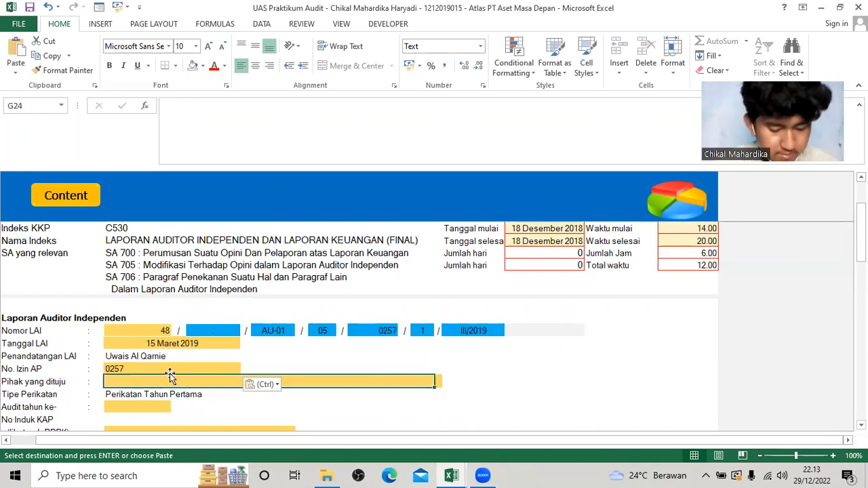
{"action": "type", "text": "PEe"}
{"action": "type", "text": "m"}
{"action": "key", "text": "BackSpace"}
{"action": "key", "text": "BackSpace"}
{"action": "key", "text": "BackSpace"}
{"action": "type", "text": "emegan"}
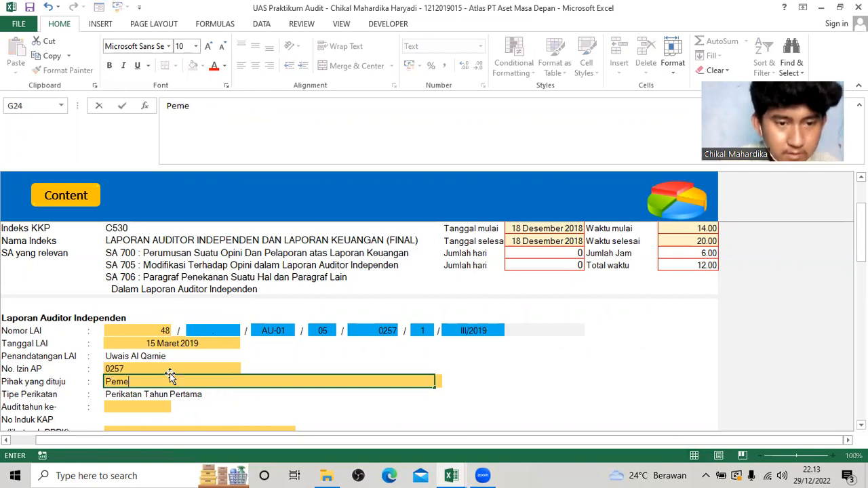
{"action": "type", "text": "ham"}
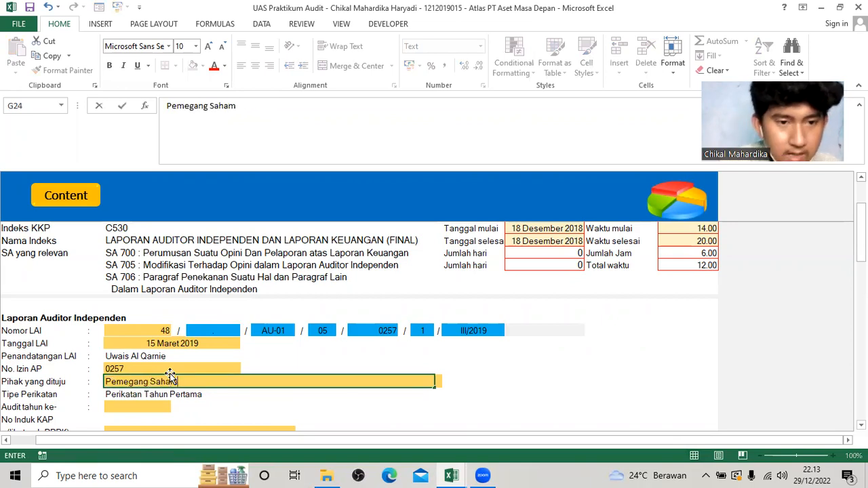
Enter 1 as the Audit tahun ke- value in C530.
{"action": "left_click", "coordinate": [147, 407]}
{"action": "scroll", "coordinate": [148, 406], "scroll_direction": "down", "scroll_amount": 1}
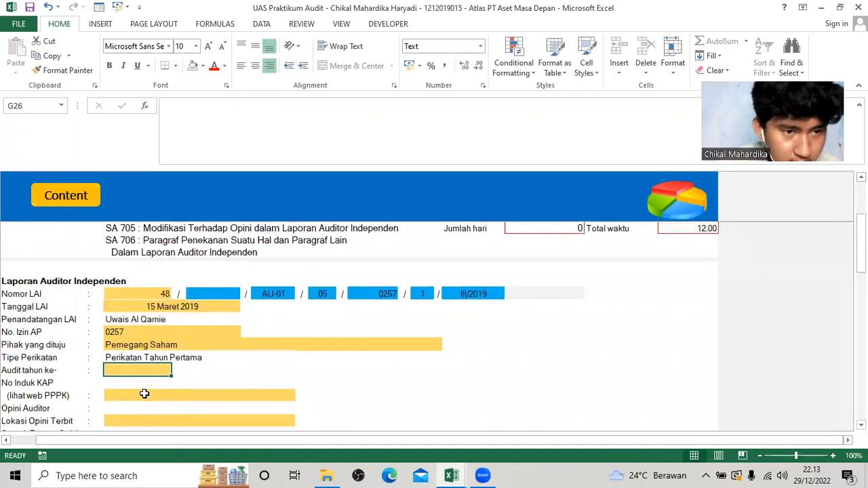
{"action": "type", "text": "1"}
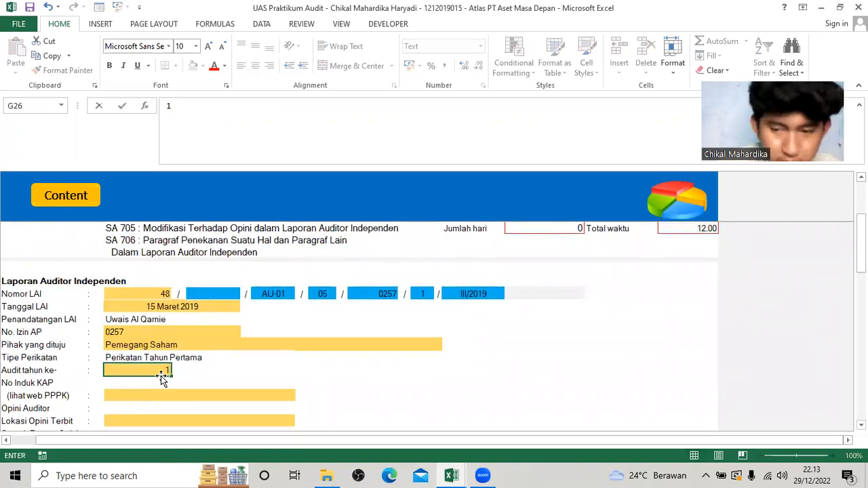
{"action": "key", "text": "Return"}
Copy the firm's No Induk KAP from the LAI sheet of the question workbook into the No Induk KAP field of C530.
{"action": "left_click", "coordinate": [189, 394]}
{"action": "scroll", "coordinate": [189, 393], "scroll_direction": "down", "scroll_amount": 1}
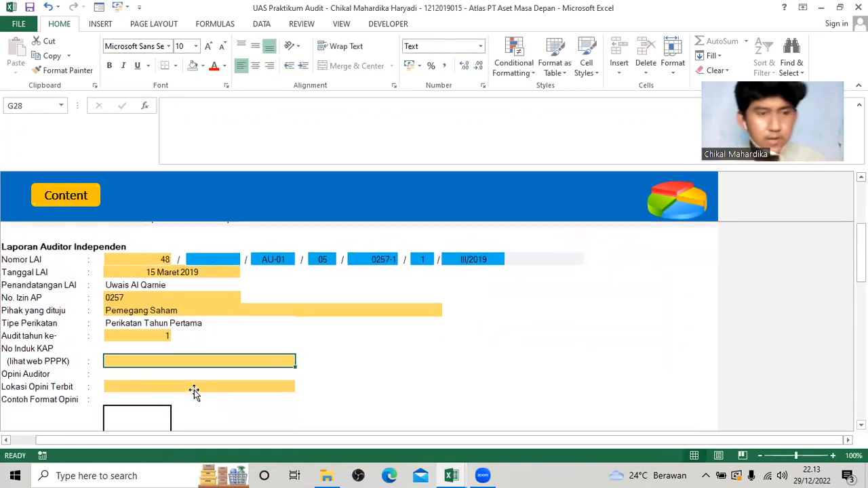
{"action": "key", "text": "alt+Tab"}
{"action": "left_click", "coordinate": [204, 272]}
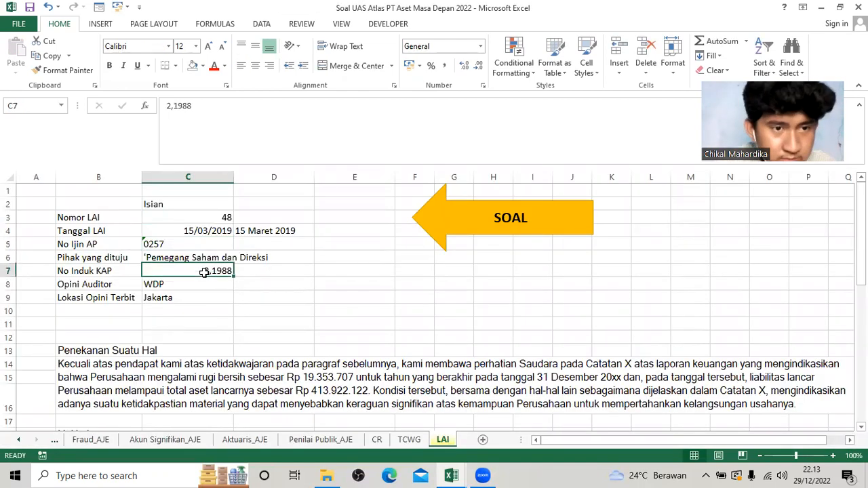
{"action": "key", "text": "ctrl+c"}
{"action": "key", "text": "alt+Tab"}
{"action": "key", "text": "ctrl+v"}
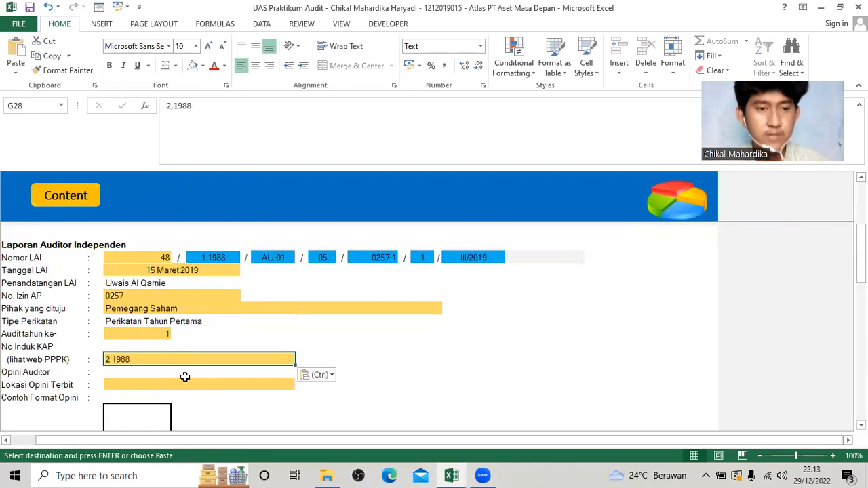
Check the opinion's place of issue in the LAI sheet and enter "Jakarta" as the Lokasi Opini Terbit in C530.
{"action": "left_click", "coordinate": [186, 386]}
{"action": "scroll", "coordinate": [169, 384], "scroll_direction": "down", "scroll_amount": 1}
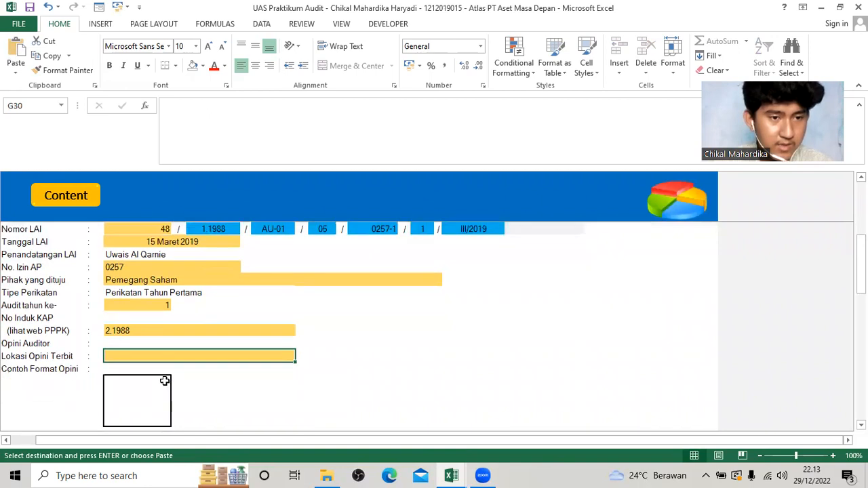
{"action": "key", "text": "alt+Tab"}
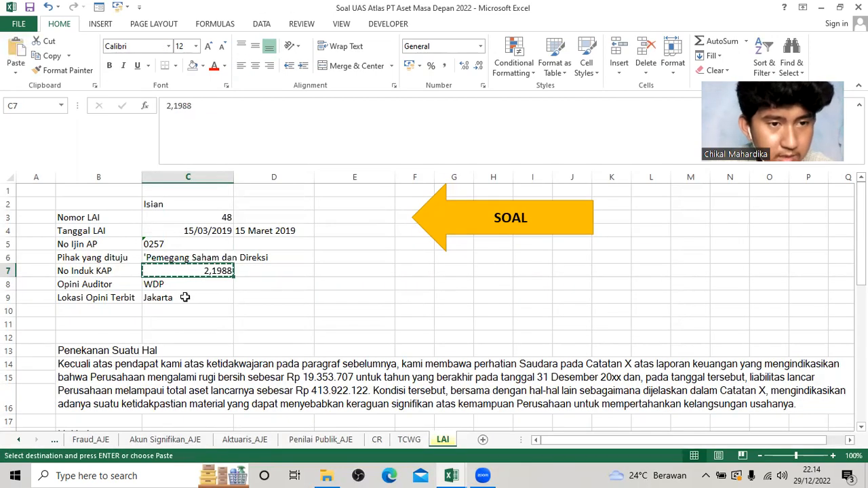
{"action": "key", "text": "alt+Tab"}
{"action": "type", "text": "Jaka"}
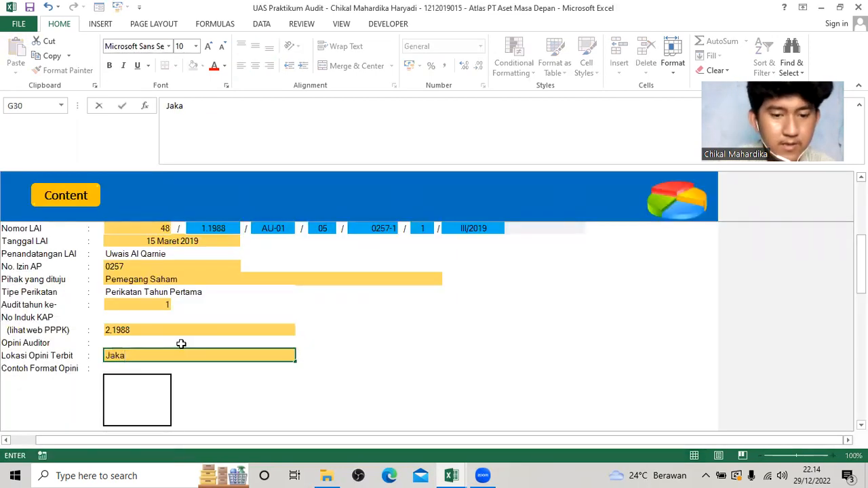
{"action": "type", "text": "rta"}
{"action": "key", "text": "Tab"}
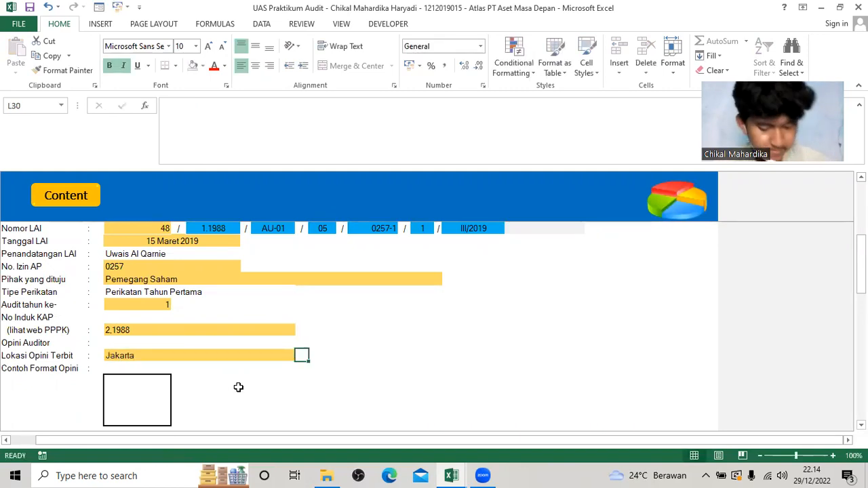
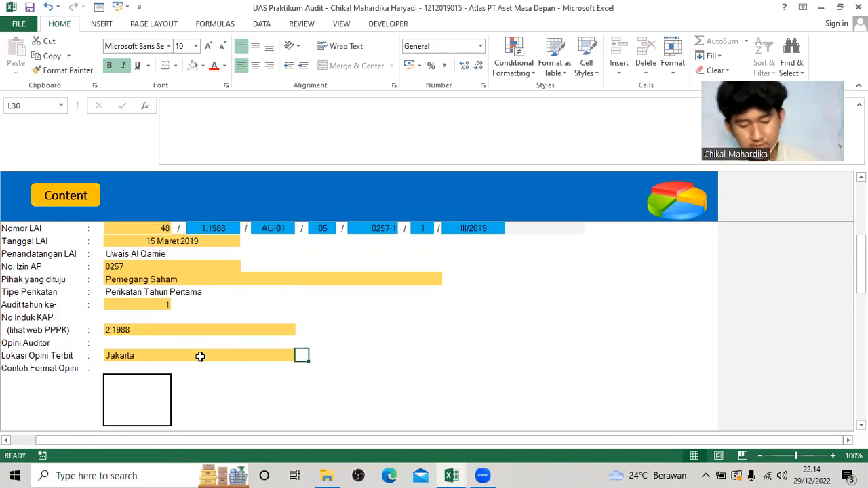
Open index C400 and answer TIDAK to whether the collected audit evidence is sufficient and appropriate.
{"action": "scroll", "coordinate": [206, 355], "scroll_direction": "down", "scroll_amount": 3}
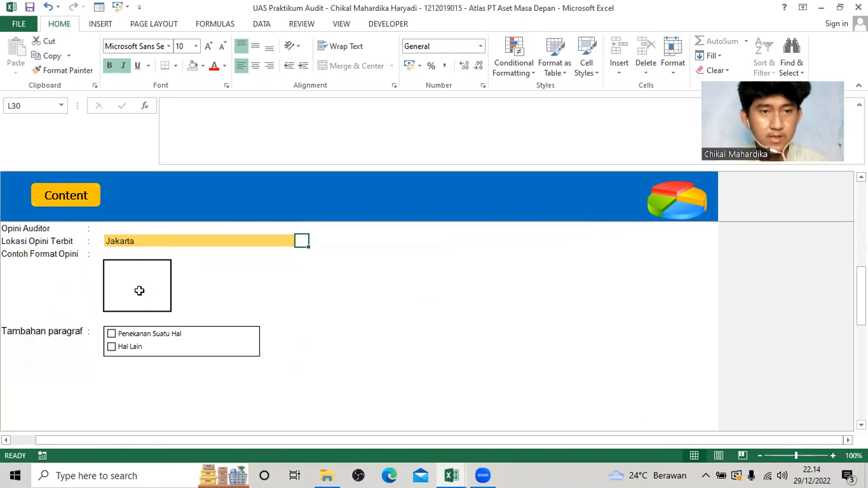
{"action": "scroll", "coordinate": [144, 274], "scroll_direction": "up", "scroll_amount": 1}
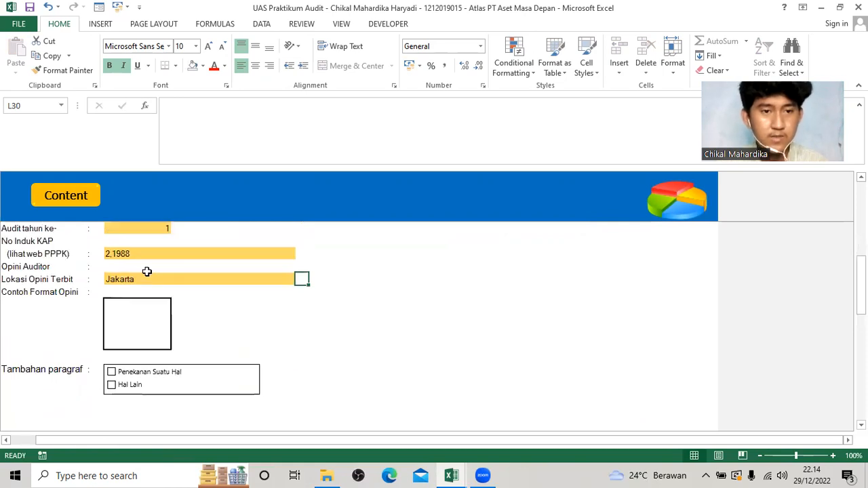
{"action": "left_click", "coordinate": [71, 201]}
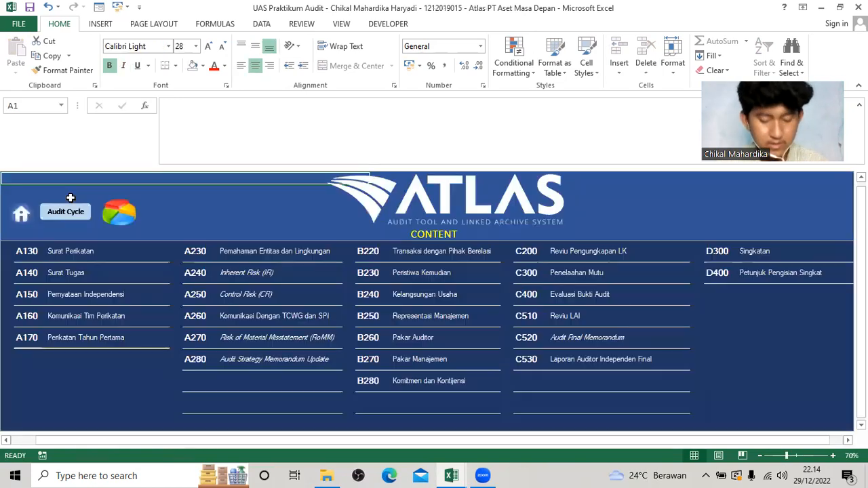
{"action": "left_click", "coordinate": [528, 300]}
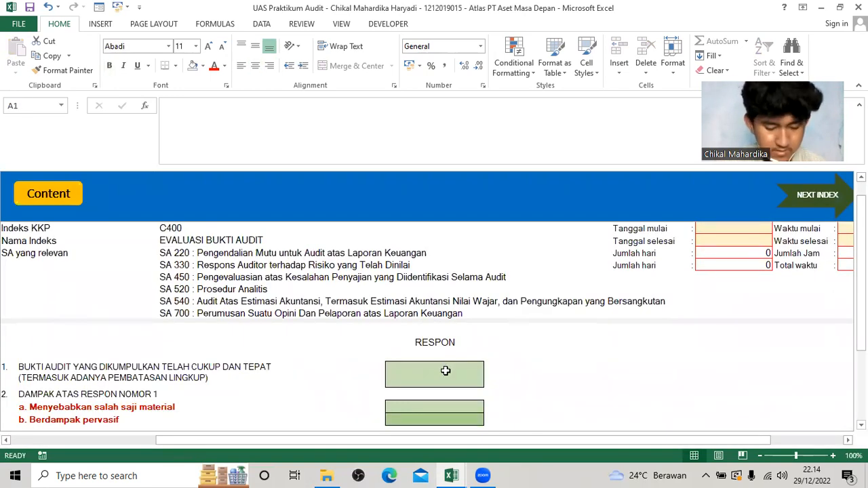
{"action": "left_click", "coordinate": [445, 371]}
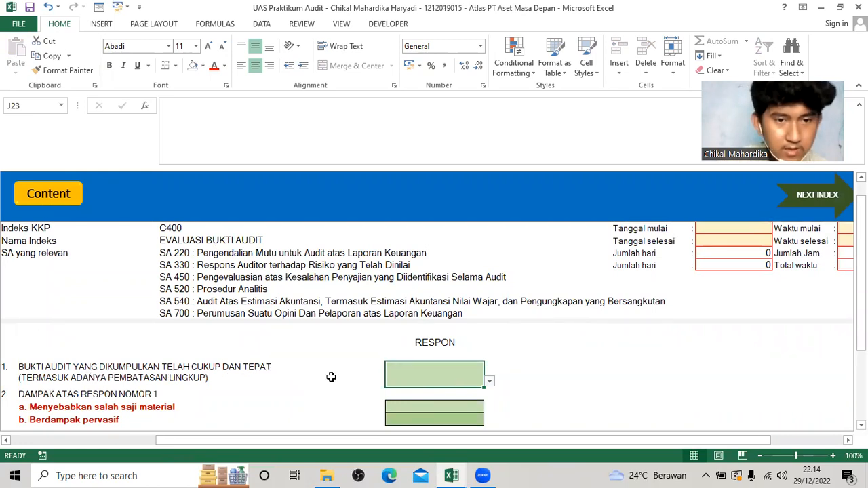
{"action": "left_click", "coordinate": [489, 381]}
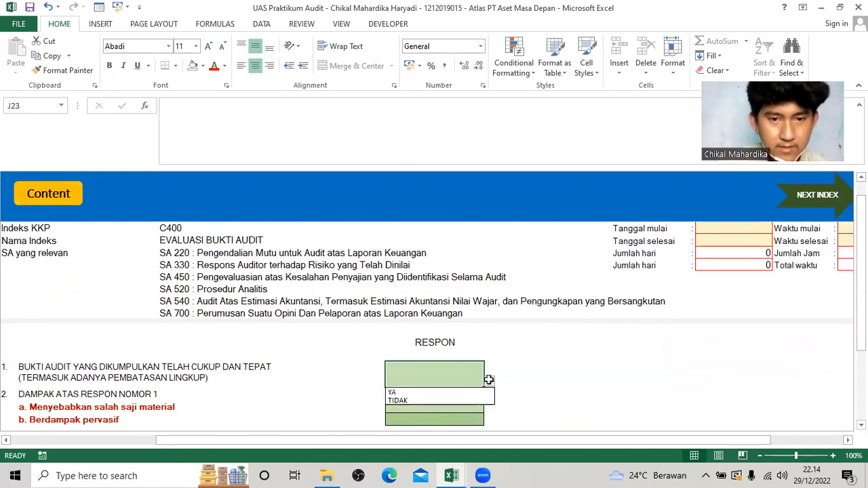
{"action": "left_click", "coordinate": [459, 400]}
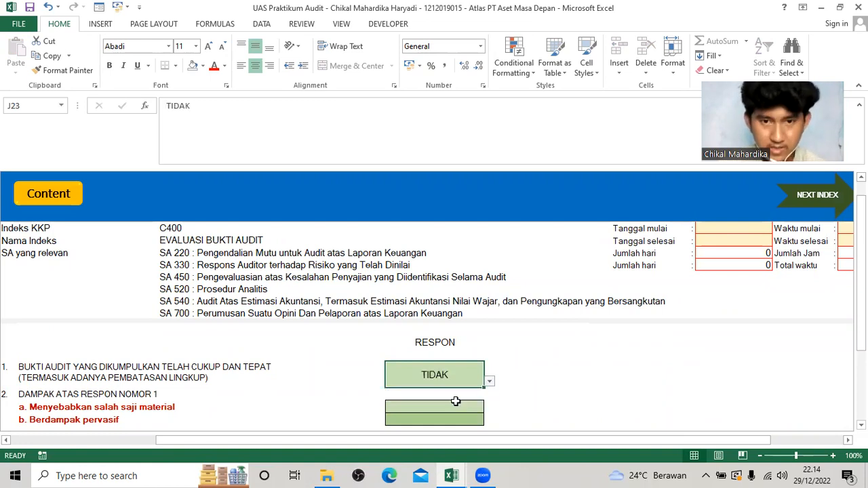
Set the impact responses in C400 to YA for Menyebabkan salah saji material and TIDAK for Berdampak pervasif.
{"action": "left_click", "coordinate": [457, 406]}
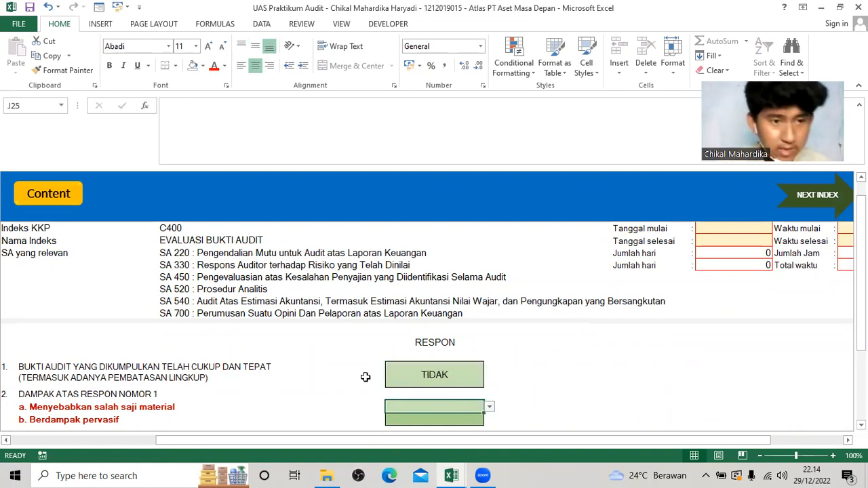
{"action": "scroll", "coordinate": [359, 377], "scroll_direction": "down", "scroll_amount": 1}
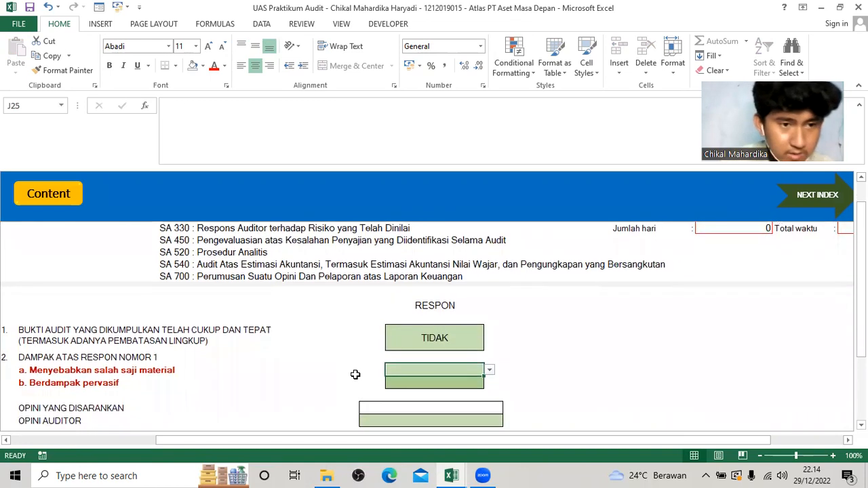
{"action": "left_click", "coordinate": [489, 369]}
{"action": "left_click", "coordinate": [451, 380]}
{"action": "left_click", "coordinate": [457, 382]}
{"action": "left_click", "coordinate": [491, 386]}
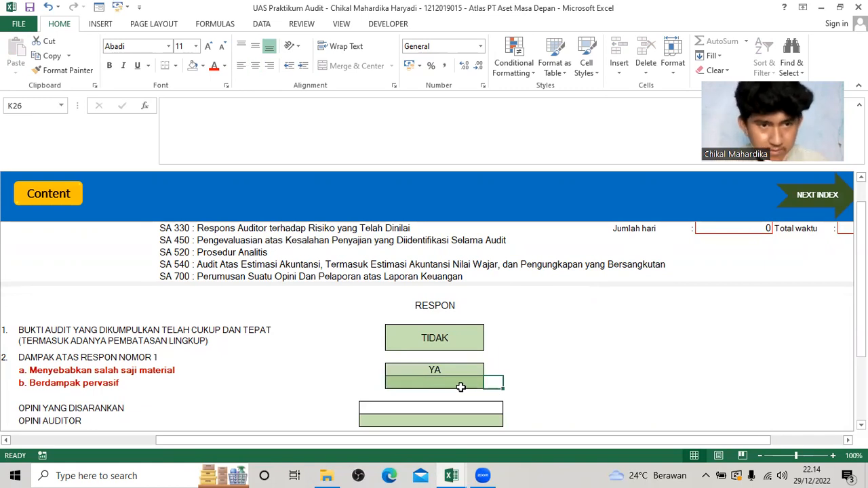
{"action": "left_click", "coordinate": [461, 385]}
{"action": "left_click", "coordinate": [489, 383]}
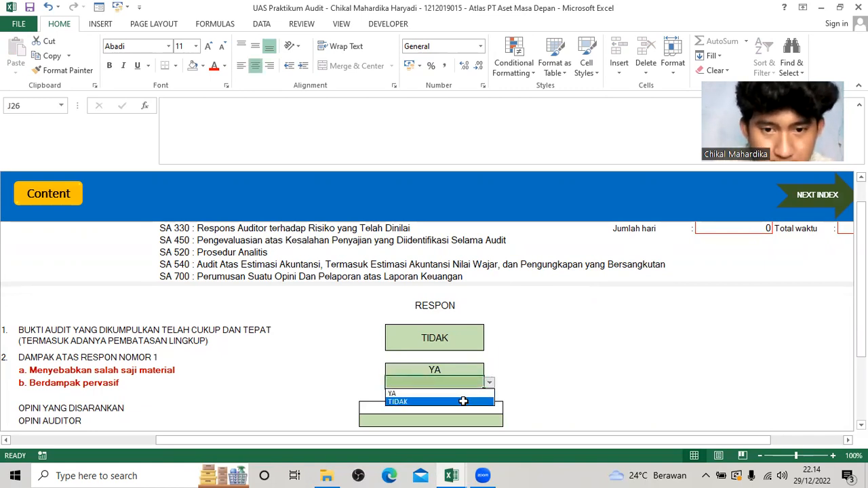
{"action": "left_click", "coordinate": [461, 401]}
Set Opini Auditor in C400 to WAJAR DENGAN PENGECUALIAN.
{"action": "scroll", "coordinate": [448, 401], "scroll_direction": "down", "scroll_amount": 1}
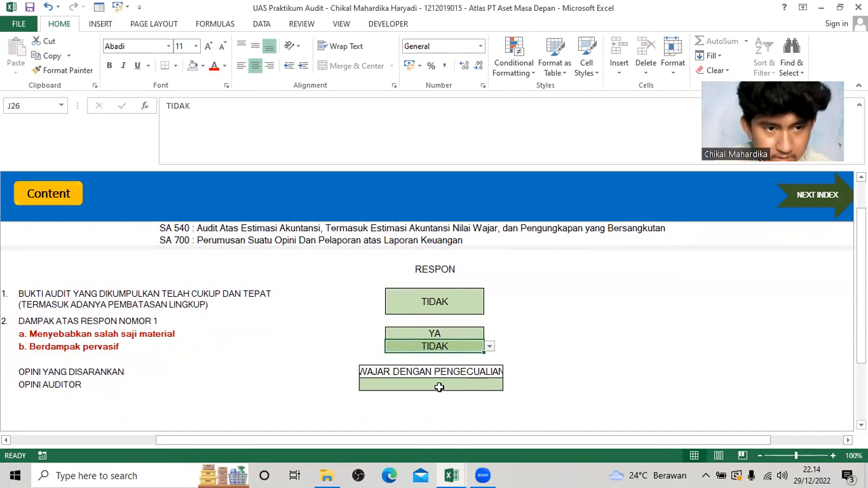
{"action": "left_click", "coordinate": [448, 381]}
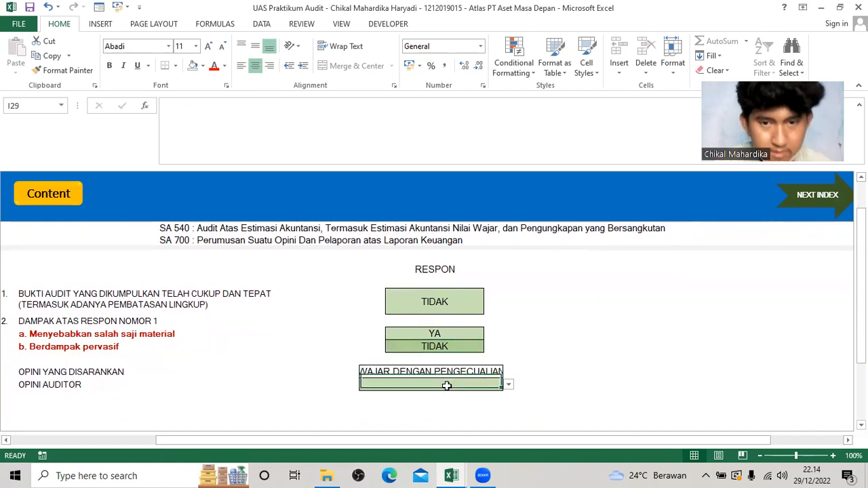
{"action": "left_click", "coordinate": [507, 385]}
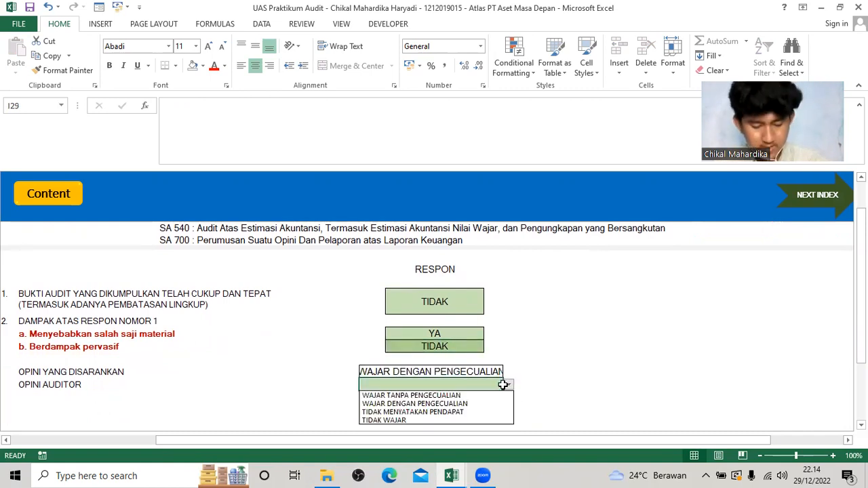
{"action": "left_click", "coordinate": [466, 403]}
{"action": "scroll", "coordinate": [229, 332], "scroll_direction": "down", "scroll_amount": 1}
{"action": "scroll", "coordinate": [135, 271], "scroll_direction": "up", "scroll_amount": 2}
Go back to index C530 and enable both Penekanan Suatu Hal and Hal Lain as Tambahan paragraf.
{"action": "left_click", "coordinate": [54, 200]}
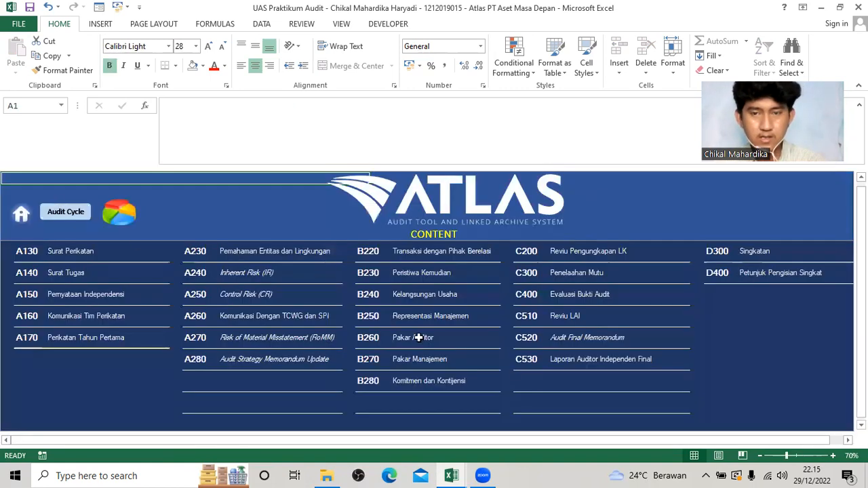
{"action": "left_click", "coordinate": [522, 362]}
{"action": "scroll", "coordinate": [247, 358], "scroll_direction": "down", "scroll_amount": 10}
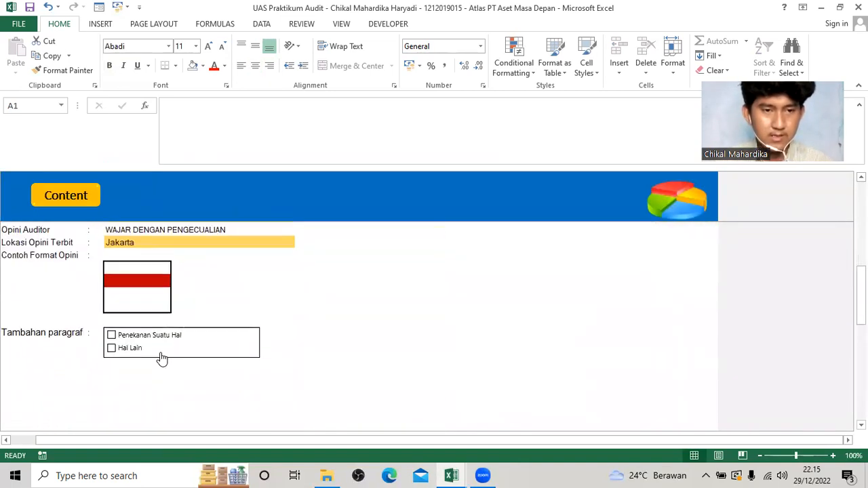
{"action": "left_click", "coordinate": [110, 334]}
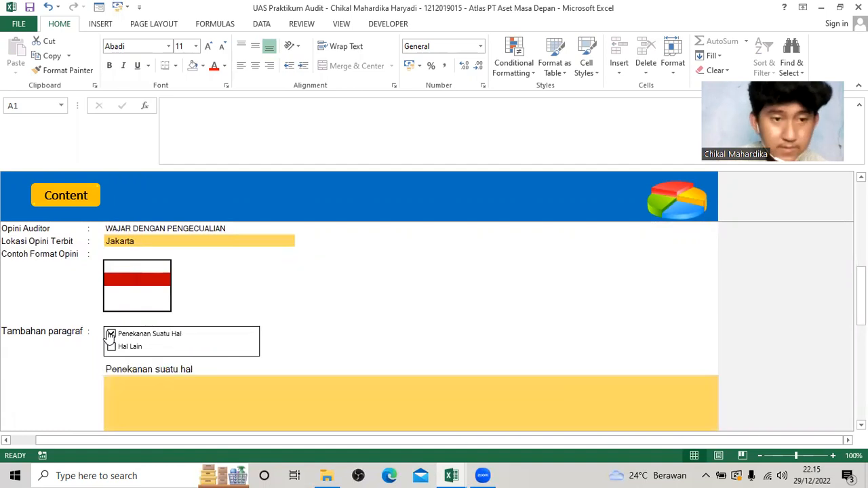
{"action": "left_click", "coordinate": [111, 348]}
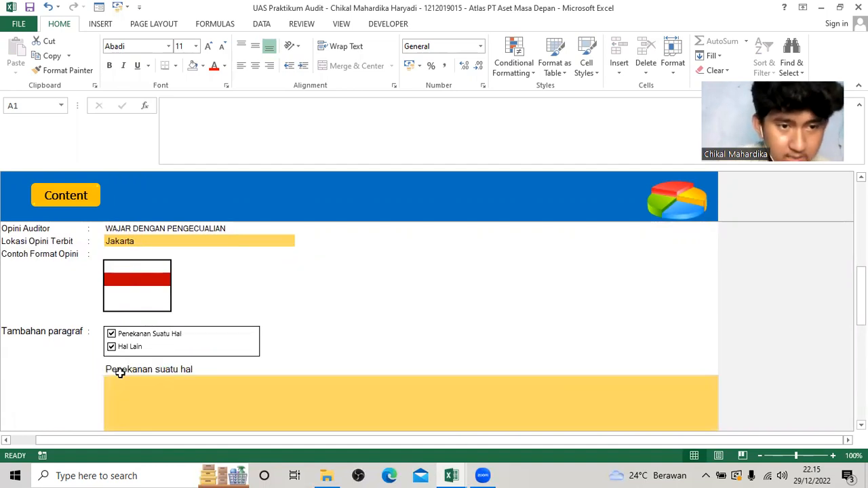
Copy the Penekanan Suatu Hal paragraph from the question workbook's LAI sheet into the Penekanan suatu hal field of C530.
{"action": "left_click", "coordinate": [138, 397]}
{"action": "scroll", "coordinate": [138, 396], "scroll_direction": "down", "scroll_amount": 1}
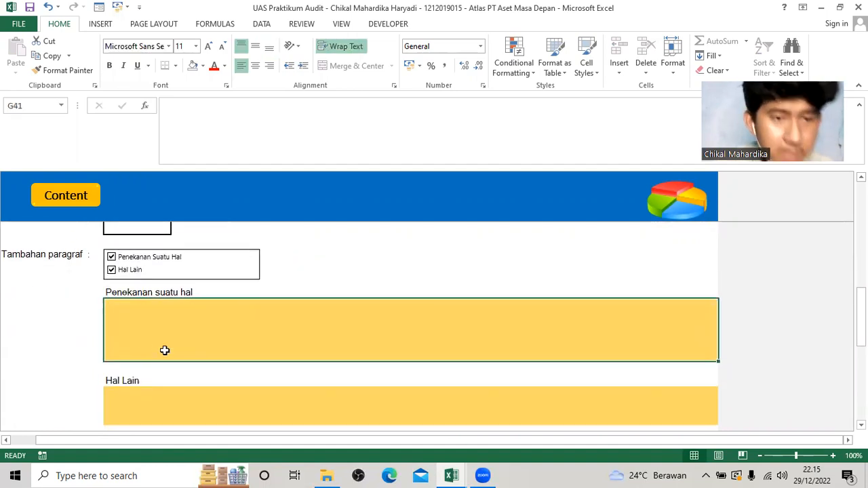
{"action": "key", "text": "alt+Tab"}
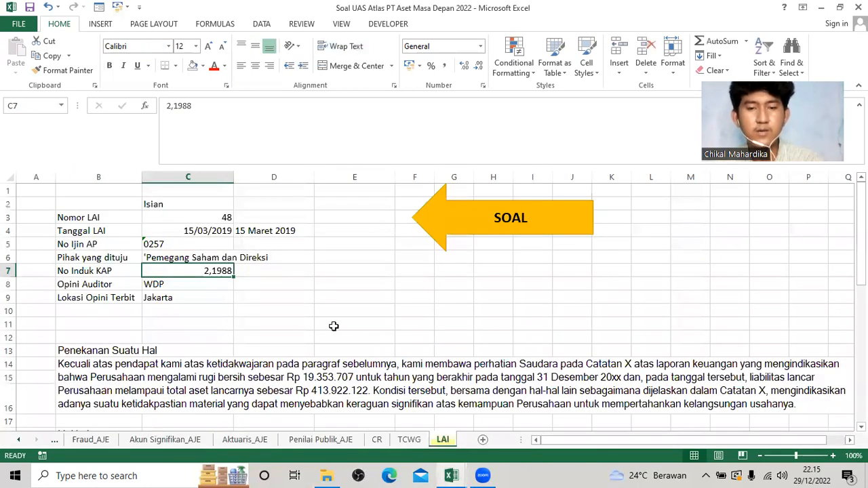
{"action": "left_click", "coordinate": [103, 367]}
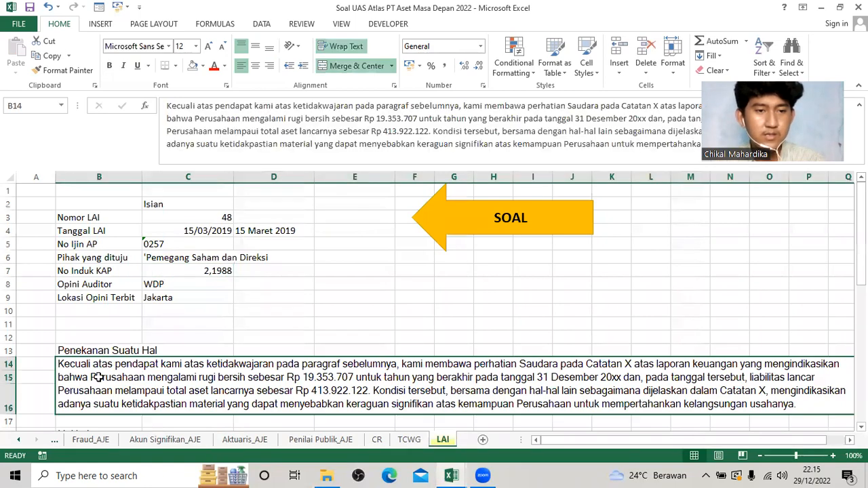
{"action": "key", "text": "ctrl+c"}
{"action": "key", "text": "alt+Tab"}
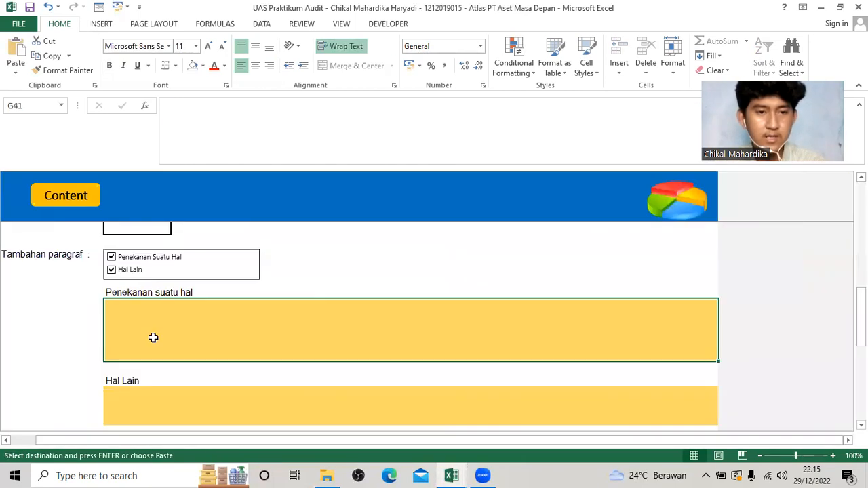
{"action": "key", "text": "ctrl+v"}
Copy the Hal Lain paragraph from the LAI sheet into the Hal Lain field of C530.
{"action": "left_click", "coordinate": [205, 385]}
{"action": "key", "text": "alt+Tab"}
{"action": "left_click", "coordinate": [186, 343]}
{"action": "key", "text": "ctrl+c"}
{"action": "key", "text": "alt+Tab"}
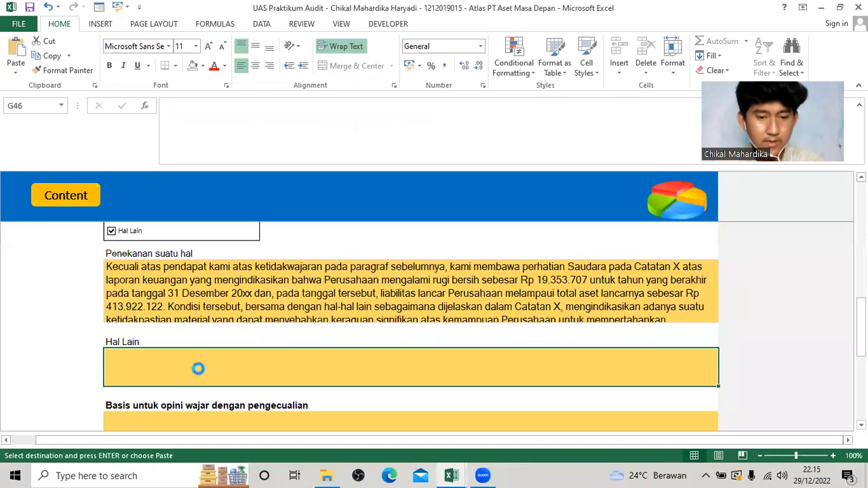
{"action": "key", "text": "ctrl+v"}
Copy the Basis untuk opini wajar dengan pengecualian text from the LAI sheet into the matching field of C530.
{"action": "scroll", "coordinate": [193, 376], "scroll_direction": "down", "scroll_amount": 1}
{"action": "key", "text": "alt+Tab"}
{"action": "scroll", "coordinate": [175, 377], "scroll_direction": "down", "scroll_amount": 2}
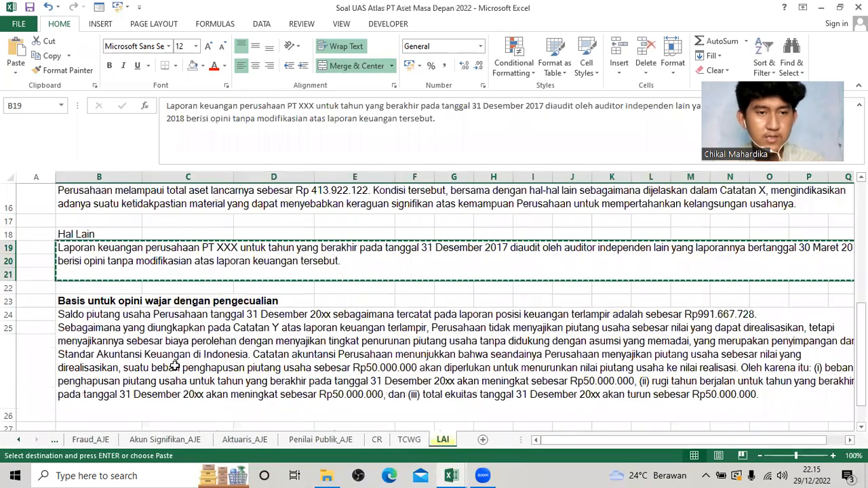
{"action": "left_click", "coordinate": [175, 363]}
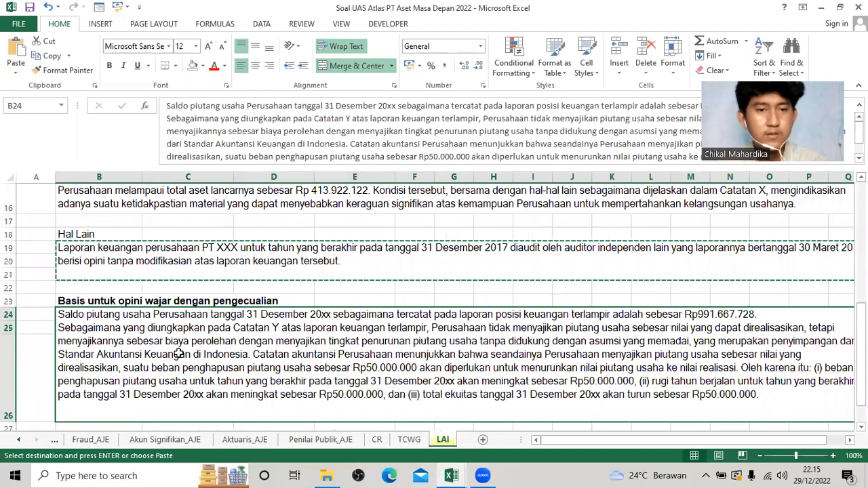
{"action": "key", "text": "ctrl+c"}
{"action": "key", "text": "alt+Tab"}
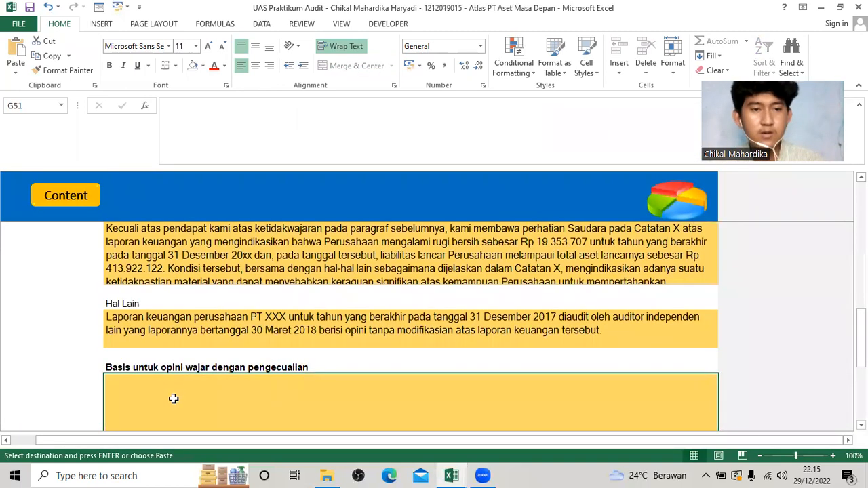
{"action": "key", "text": "ctrl+v"}
{"action": "scroll", "coordinate": [155, 398], "scroll_direction": "down", "scroll_amount": 3}
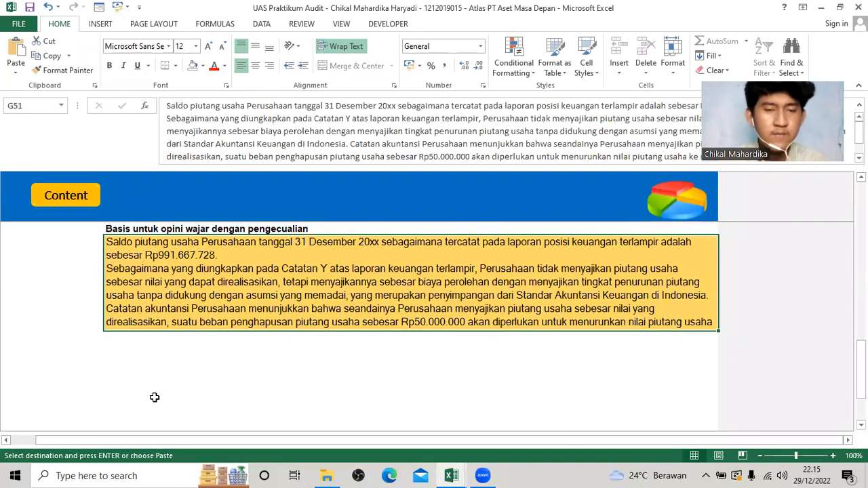
{"action": "left_click", "coordinate": [155, 396]}
Open the highlighted Contoh Format Opini from C530 and review the generated Laporan Auditor Independen.
{"action": "scroll", "coordinate": [159, 386], "scroll_direction": "up", "scroll_amount": 5}
{"action": "scroll", "coordinate": [165, 375], "scroll_direction": "up", "scroll_amount": 2}
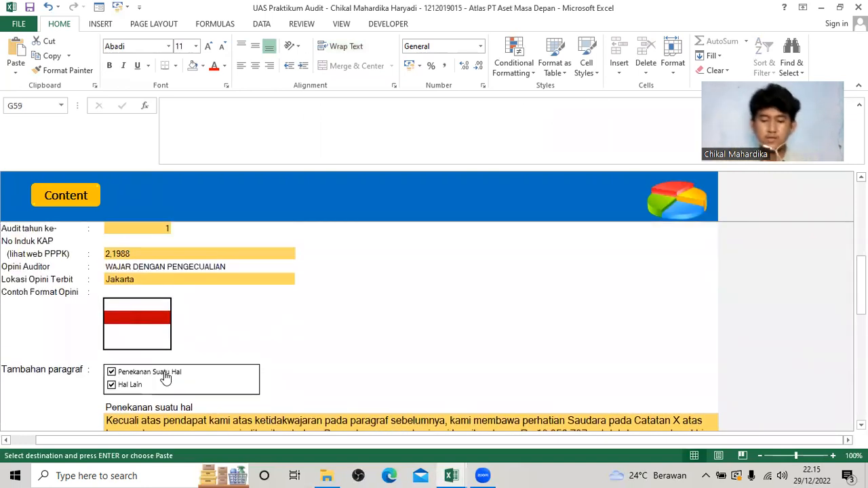
{"action": "left_click", "coordinate": [135, 323]}
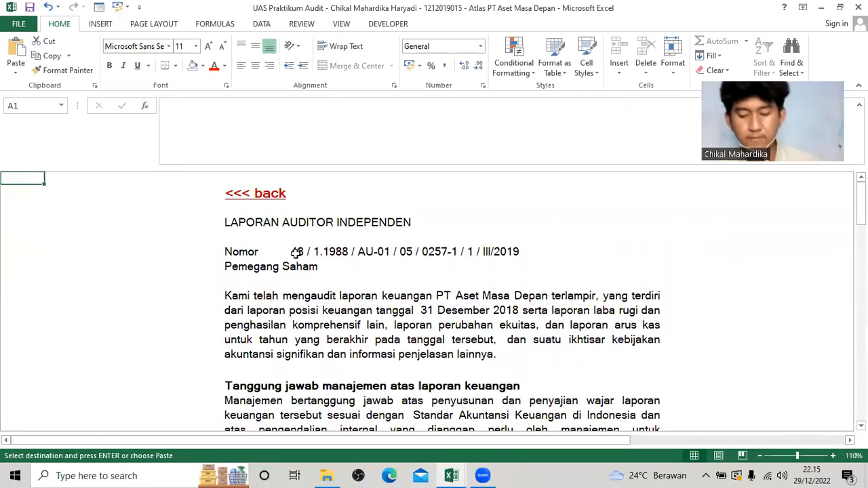
{"action": "scroll", "coordinate": [303, 243], "scroll_direction": "down", "scroll_amount": 5}
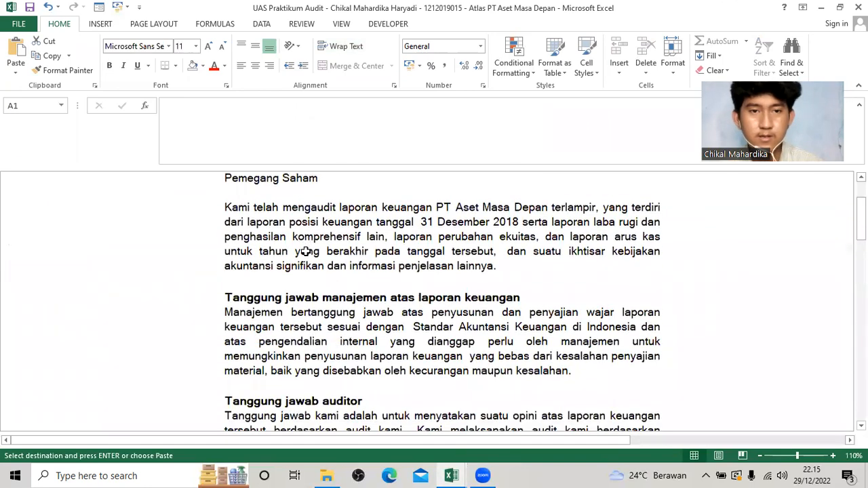
{"action": "scroll", "coordinate": [307, 252], "scroll_direction": "down", "scroll_amount": 6}
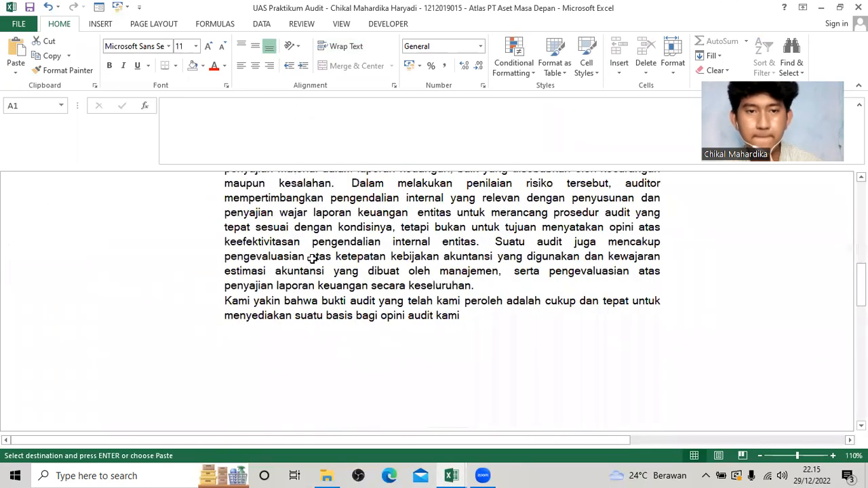
{"action": "scroll", "coordinate": [335, 278], "scroll_direction": "down", "scroll_amount": 10}
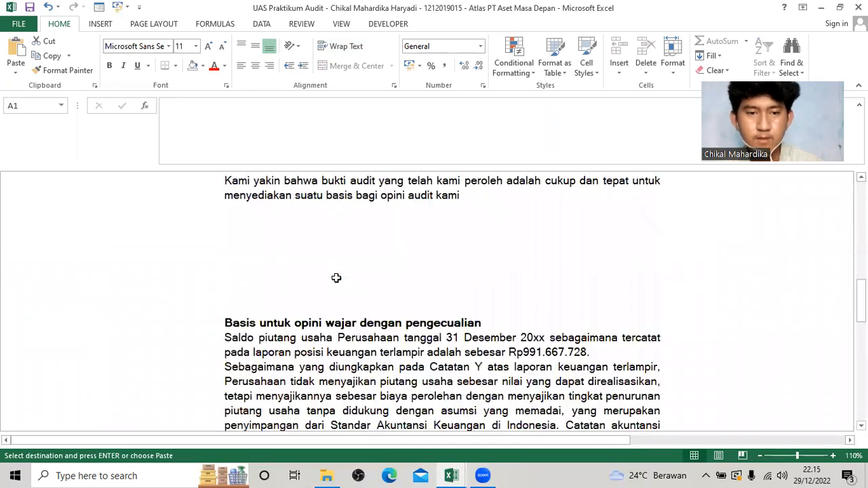
{"action": "scroll", "coordinate": [336, 276], "scroll_direction": "up", "scroll_amount": 20}
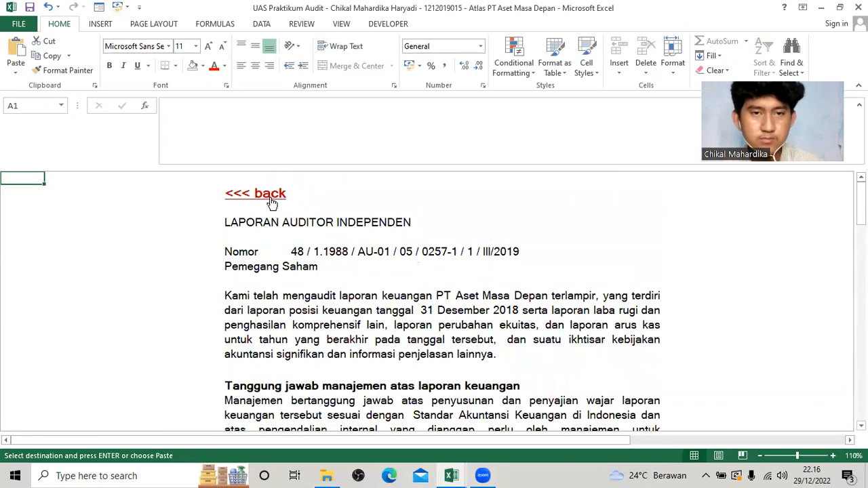
Return from the generated report to C530 and review the filled-in Laporan Auditor Independen fields.
{"action": "left_click", "coordinate": [271, 198]}
{"action": "scroll", "coordinate": [325, 278], "scroll_direction": "down", "scroll_amount": 8}
{"action": "scroll", "coordinate": [326, 284], "scroll_direction": "down", "scroll_amount": 15}
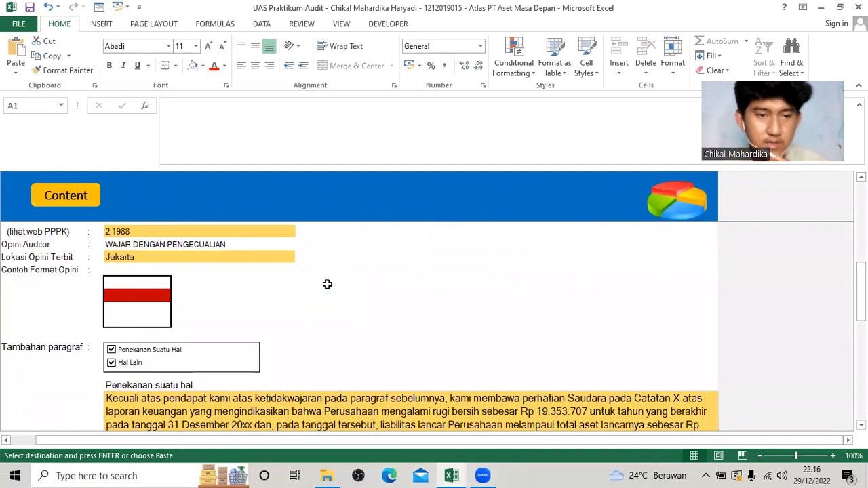
{"action": "scroll", "coordinate": [326, 280], "scroll_direction": "up", "scroll_amount": 12}
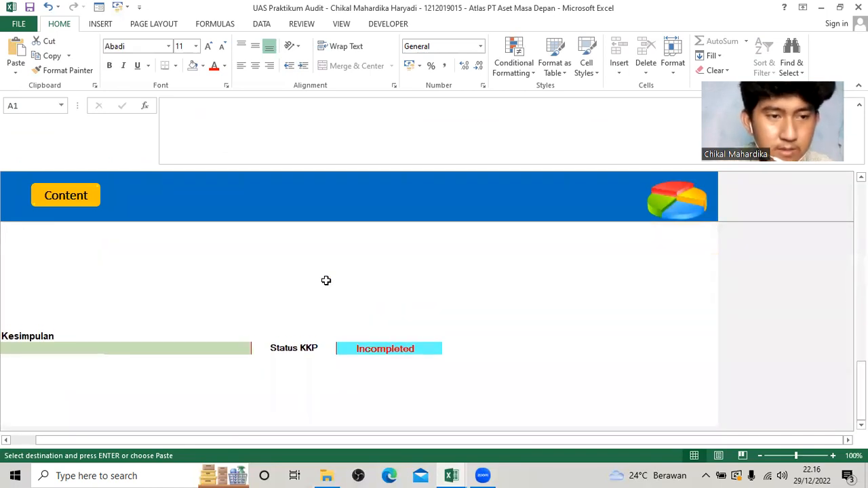
{"action": "scroll", "coordinate": [325, 279], "scroll_direction": "up", "scroll_amount": 3}
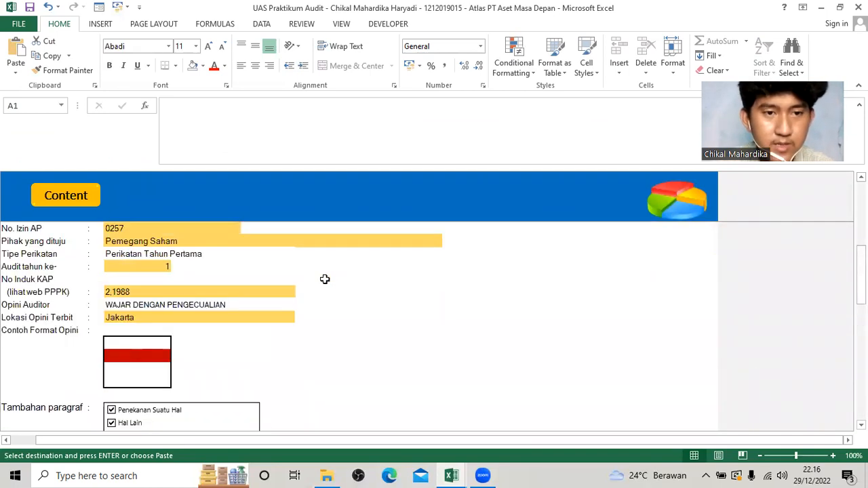
{"action": "scroll", "coordinate": [333, 305], "scroll_direction": "up", "scroll_amount": 3}
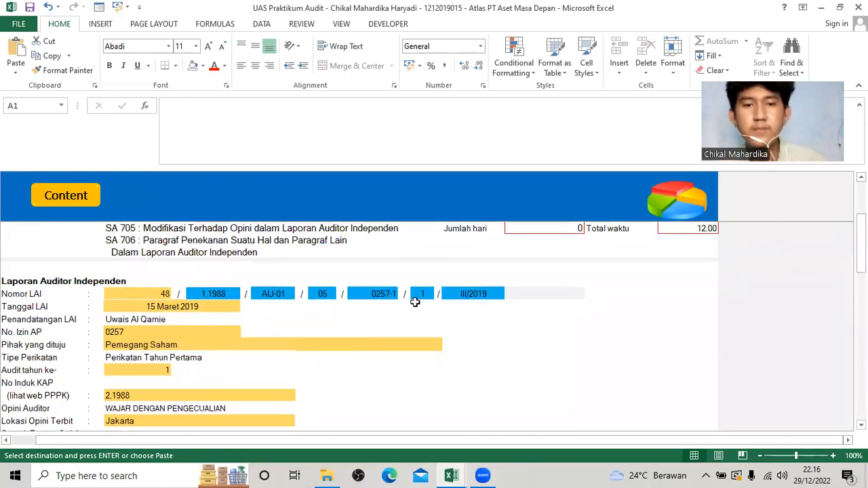
Set the Kesimpulan of C530 to "LAI telah memadai".
{"action": "scroll", "coordinate": [380, 303], "scroll_direction": "down", "scroll_amount": 2}
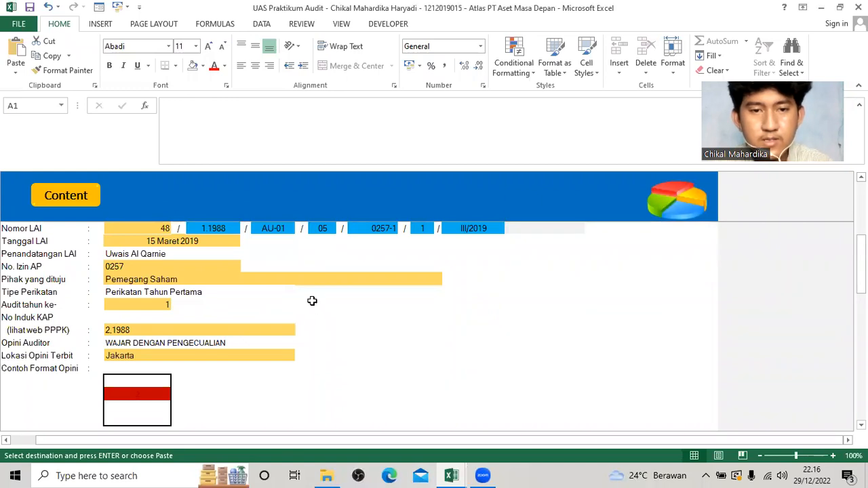
{"action": "scroll", "coordinate": [312, 302], "scroll_direction": "down", "scroll_amount": 6}
{"action": "scroll", "coordinate": [287, 306], "scroll_direction": "down", "scroll_amount": 5}
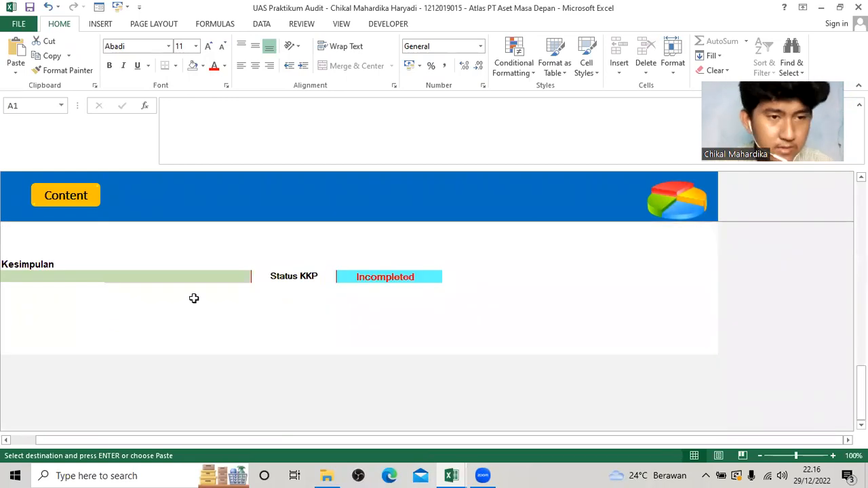
{"action": "left_click", "coordinate": [223, 279]}
{"action": "left_click", "coordinate": [258, 278]}
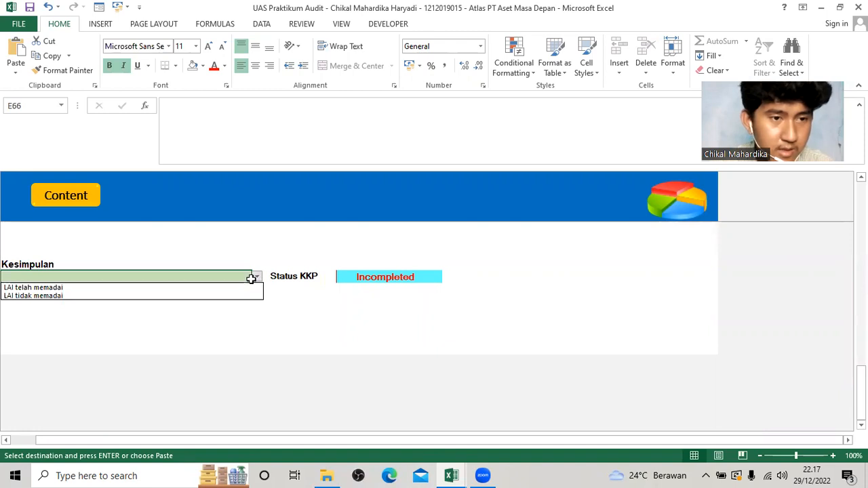
{"action": "left_click", "coordinate": [237, 286]}
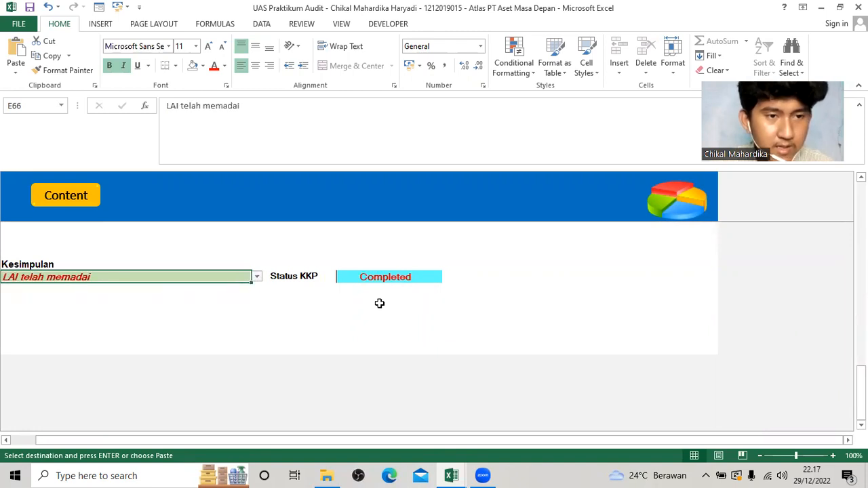
Look back over the completed C530 working paper and return to the ATLAS content page.
{"action": "scroll", "coordinate": [386, 311], "scroll_direction": "up", "scroll_amount": 5}
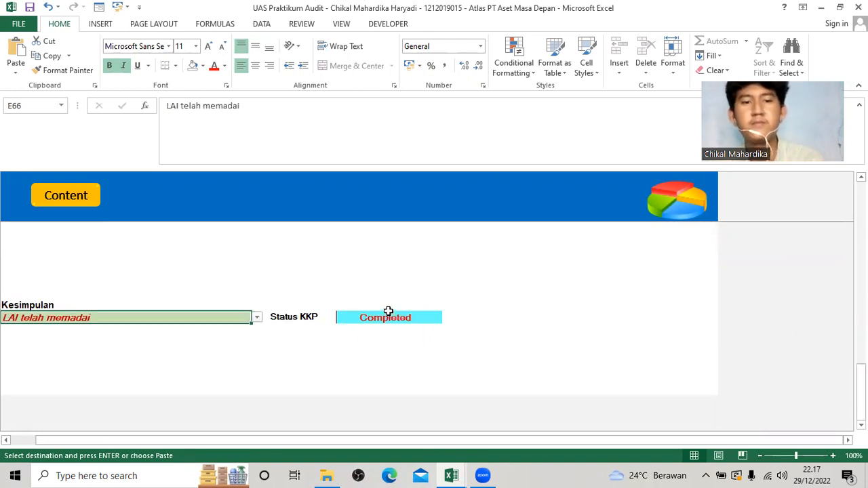
{"action": "scroll", "coordinate": [390, 310], "scroll_direction": "up", "scroll_amount": 5}
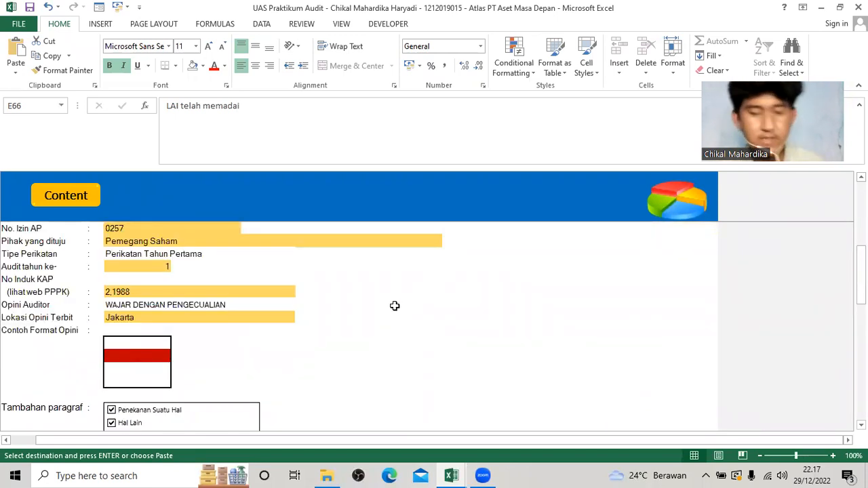
{"action": "scroll", "coordinate": [360, 302], "scroll_direction": "up", "scroll_amount": 2}
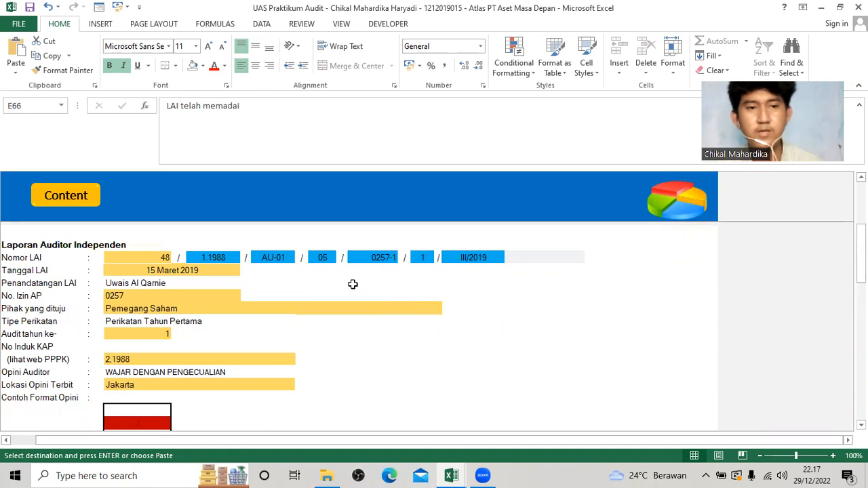
{"action": "scroll", "coordinate": [352, 284], "scroll_direction": "up", "scroll_amount": 1}
{"action": "left_click", "coordinate": [71, 199]}
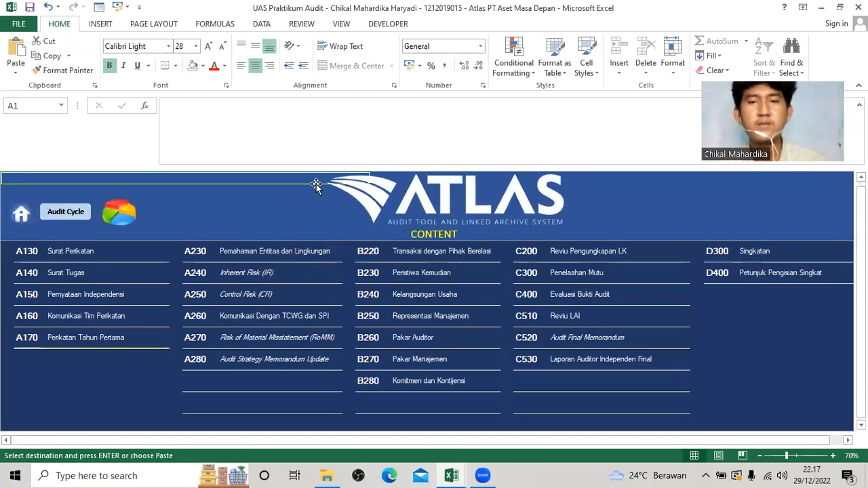